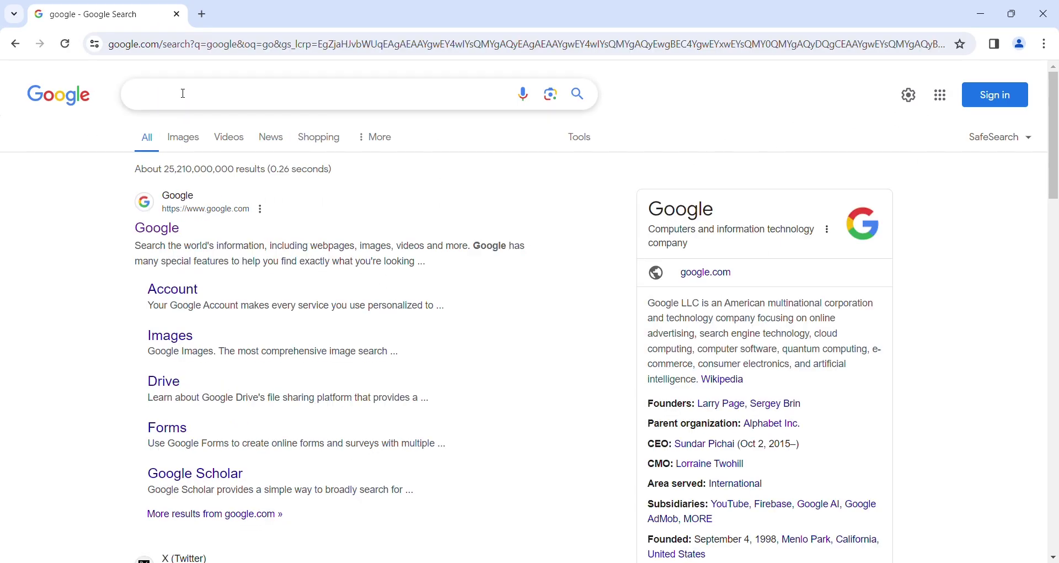
Open the hydrosheds.org website
text(hy)
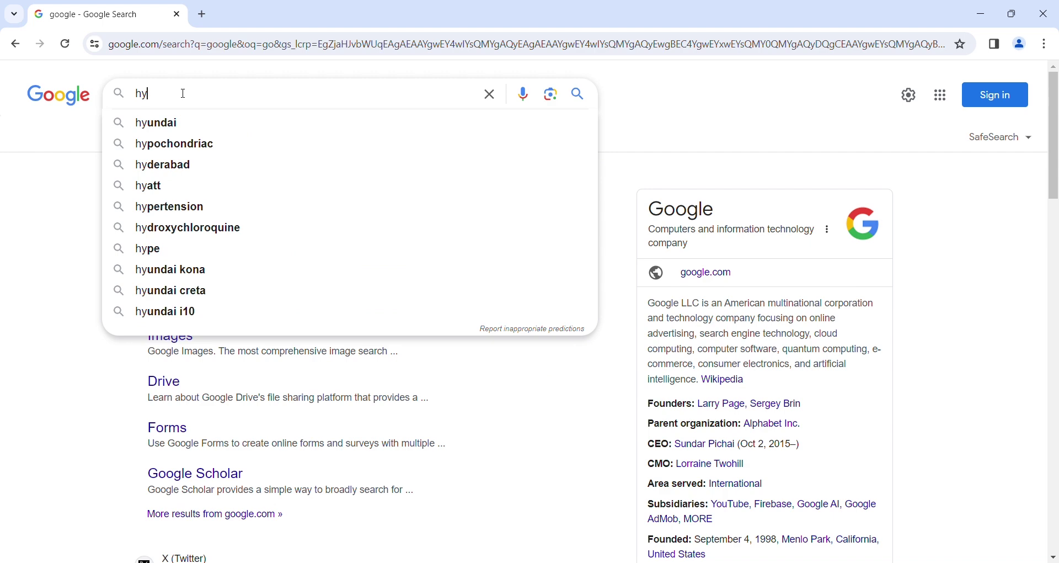
text(drosheds.org)
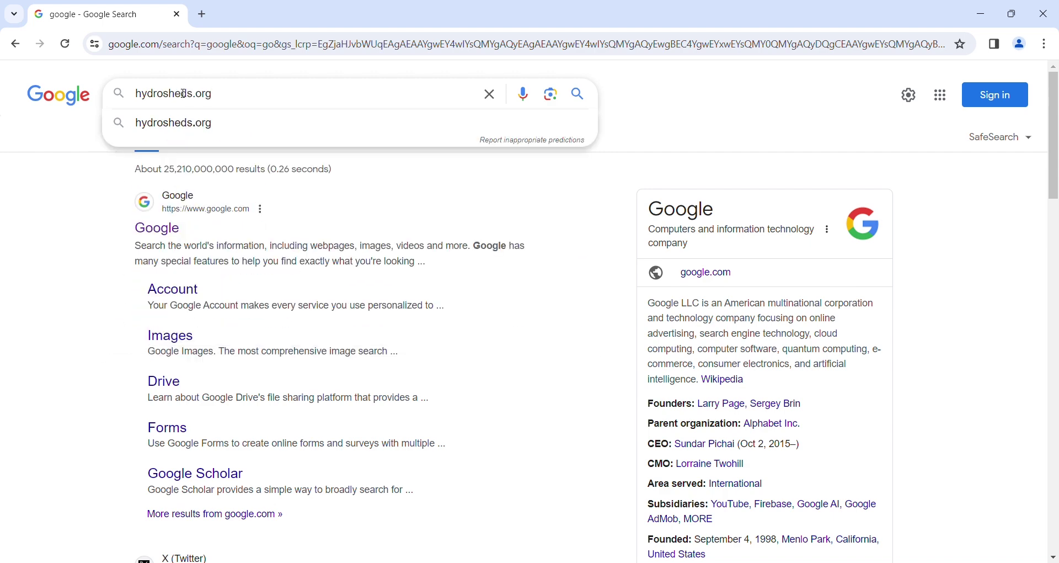
key(Return)
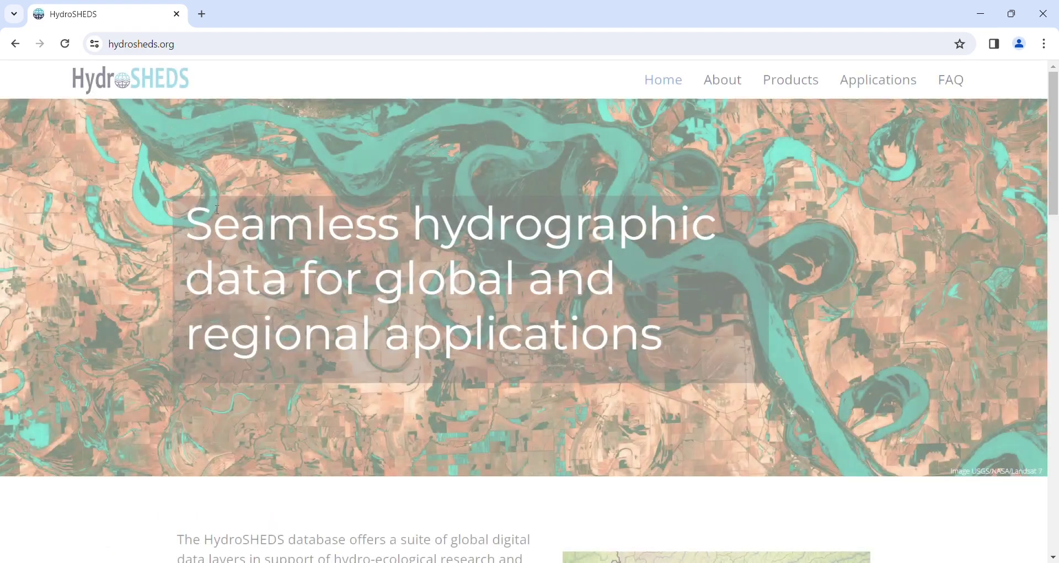
Go to the HydroBASINS data product and download the standard dataset for Africa
scroll(340, 219, down, 8)
click(341, 219)
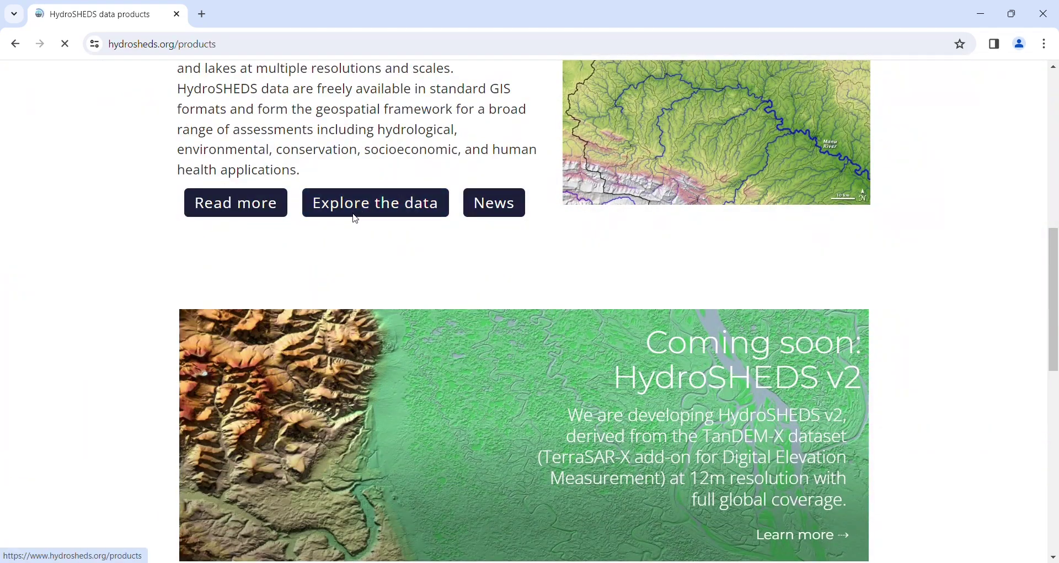
scroll(363, 201, down, 2)
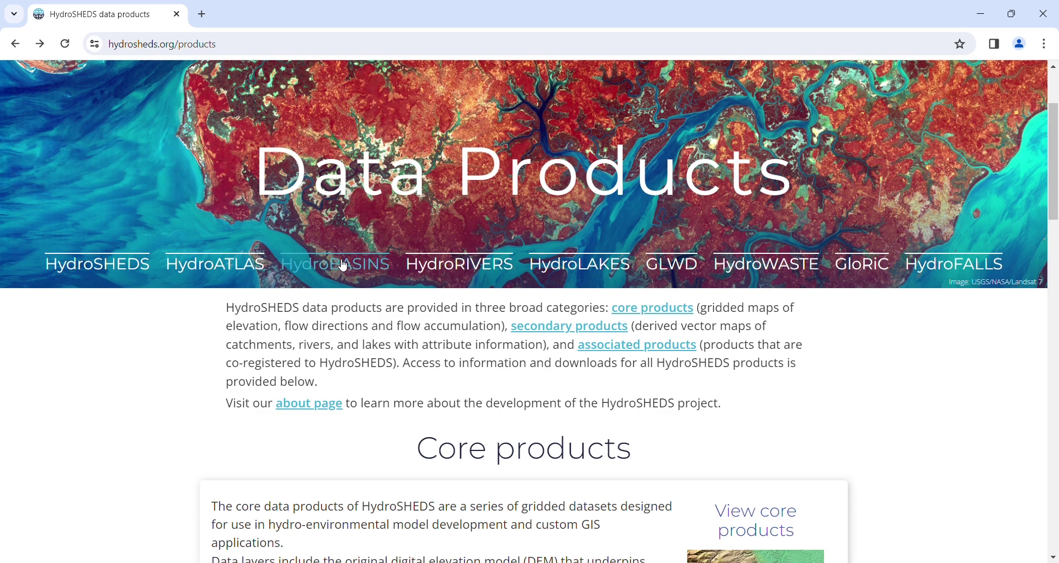
click(363, 261)
scroll(363, 262, down, 20)
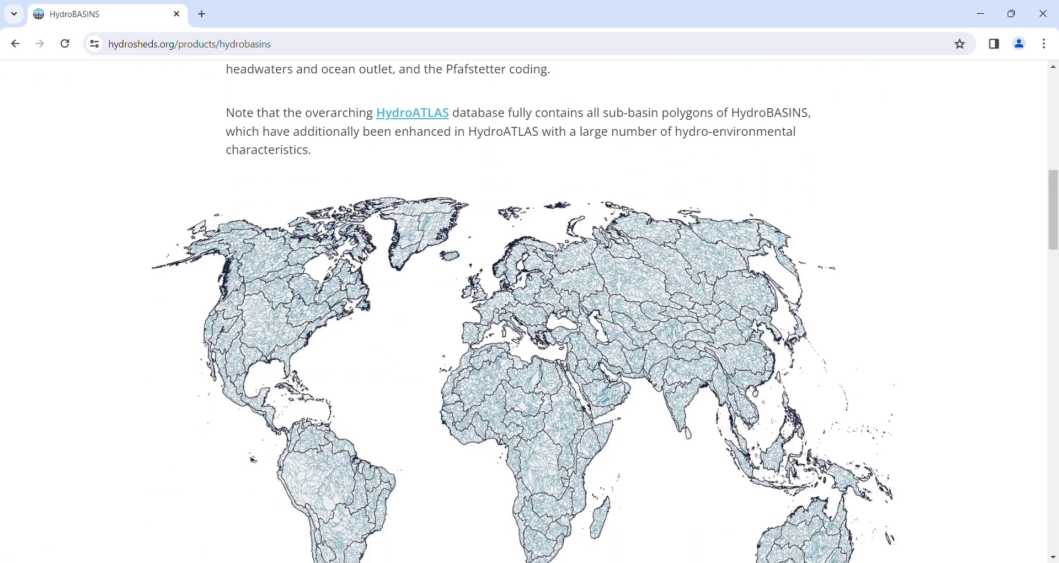
scroll(364, 255, down, 7)
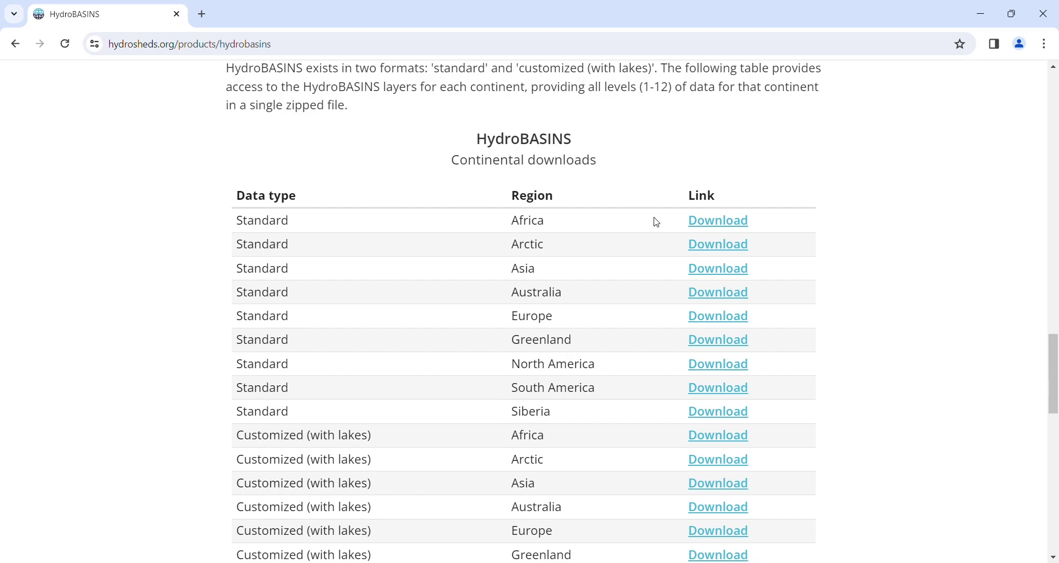
click(708, 225)
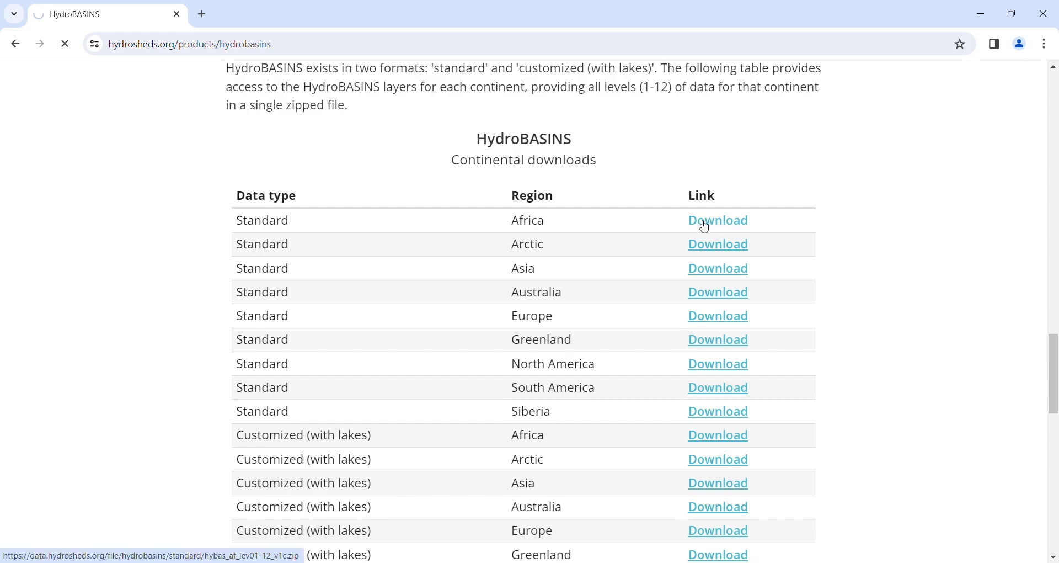
Go to the HydroRIVERS data product and download the Africa dataset in shapefile format
scroll(560, 220, up, 15)
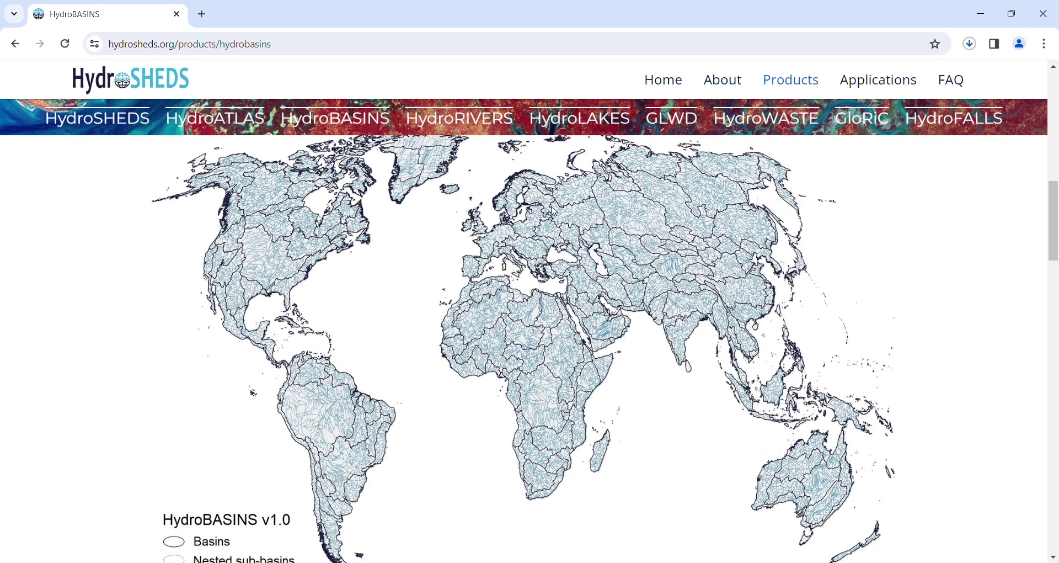
scroll(492, 194, up, 3)
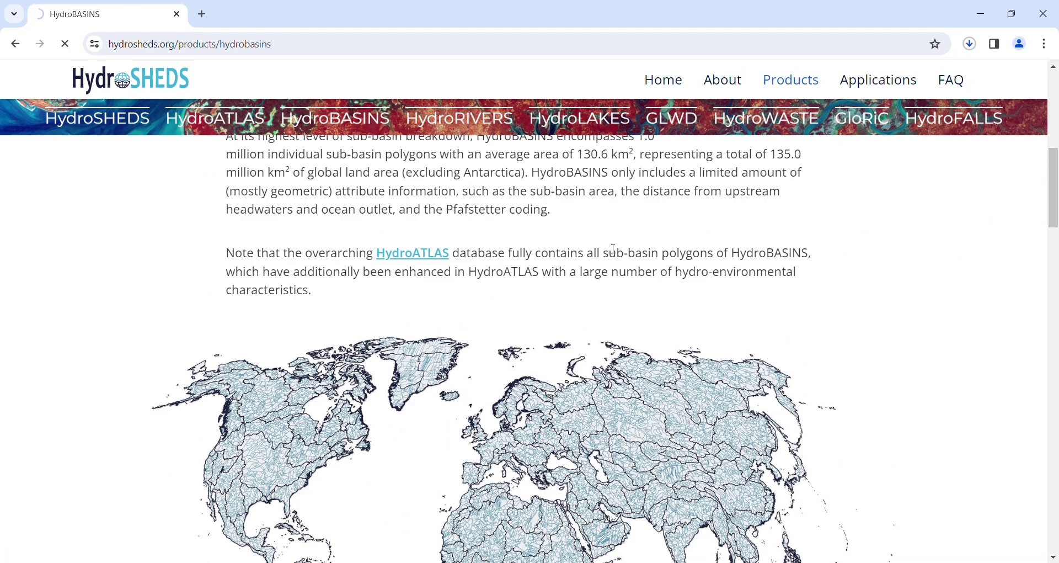
scroll(534, 226, down, 20)
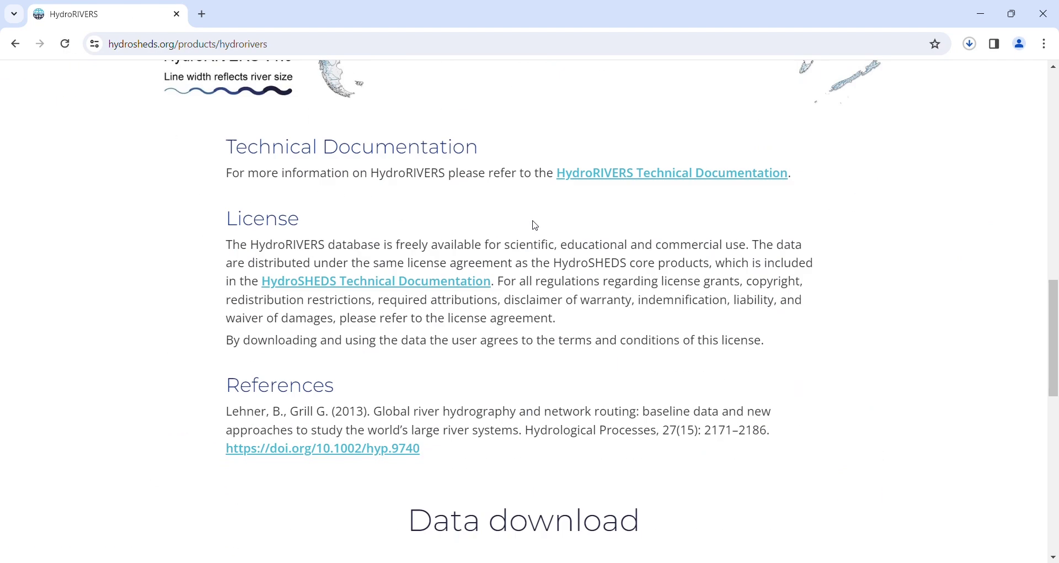
scroll(536, 225, down, 5)
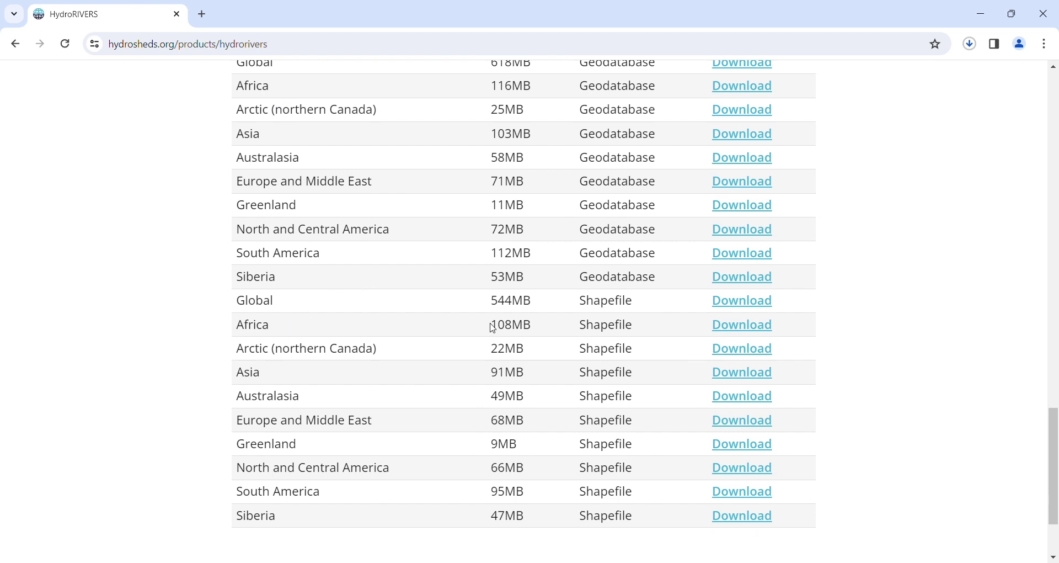
click(731, 325)
scroll(924, 254, up, 1)
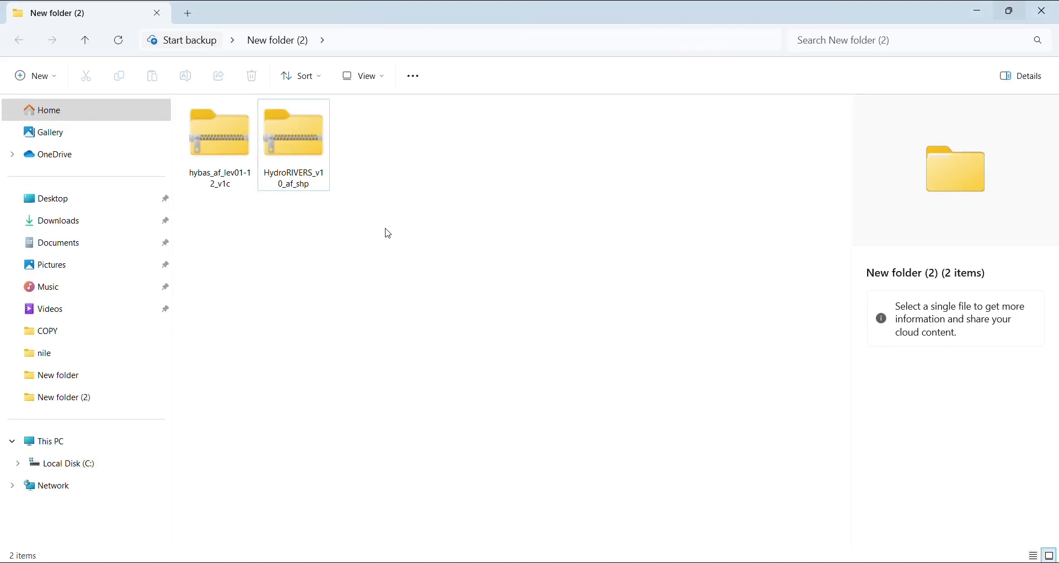
In File Explorer, extract the hybas_af_lev01-12_v1c archive into a folder of the same name in New folder (2)
click(230, 166)
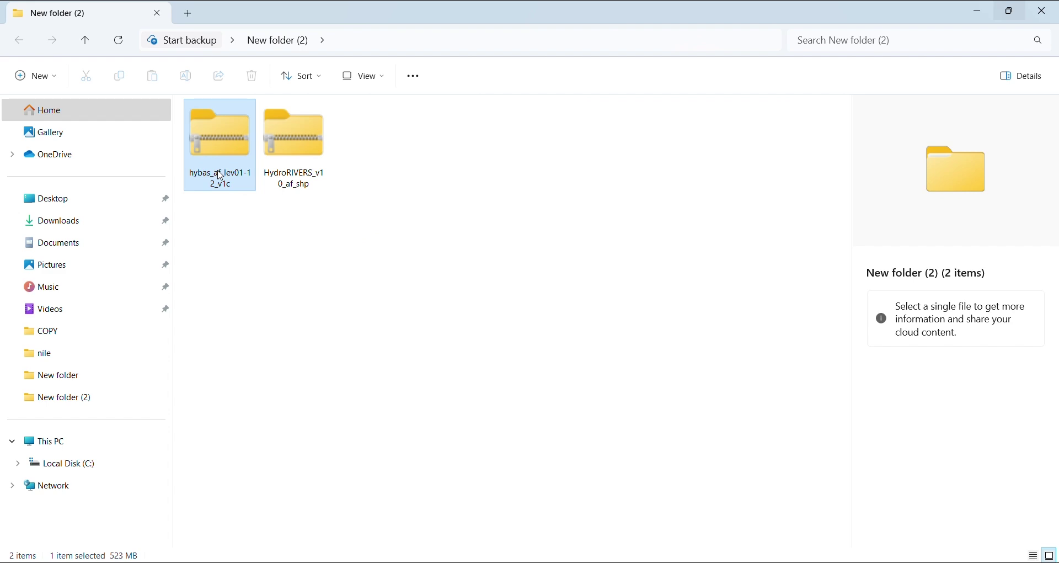
right_click(220, 138)
click(290, 455)
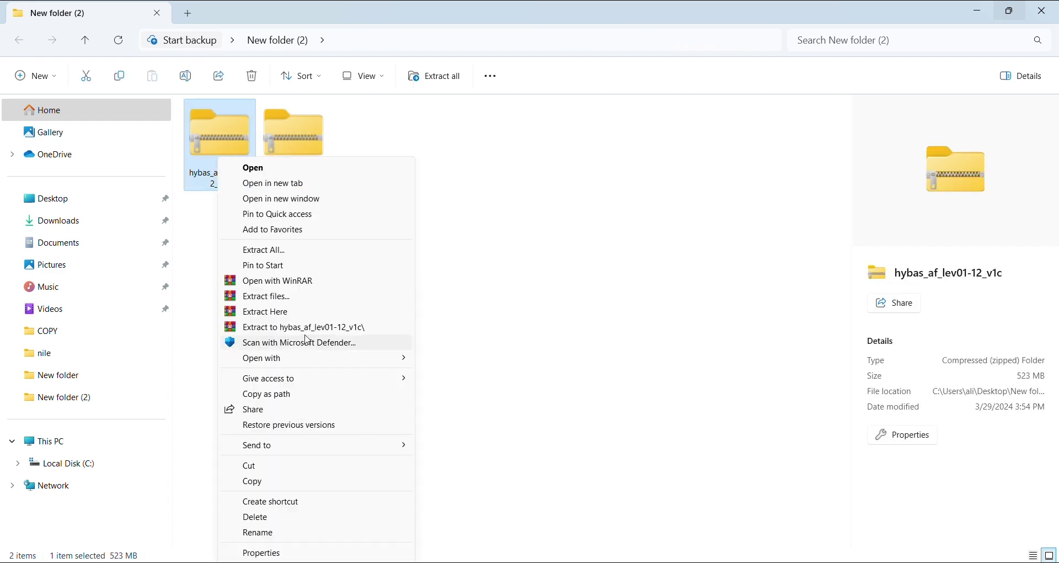
click(289, 297)
click(553, 424)
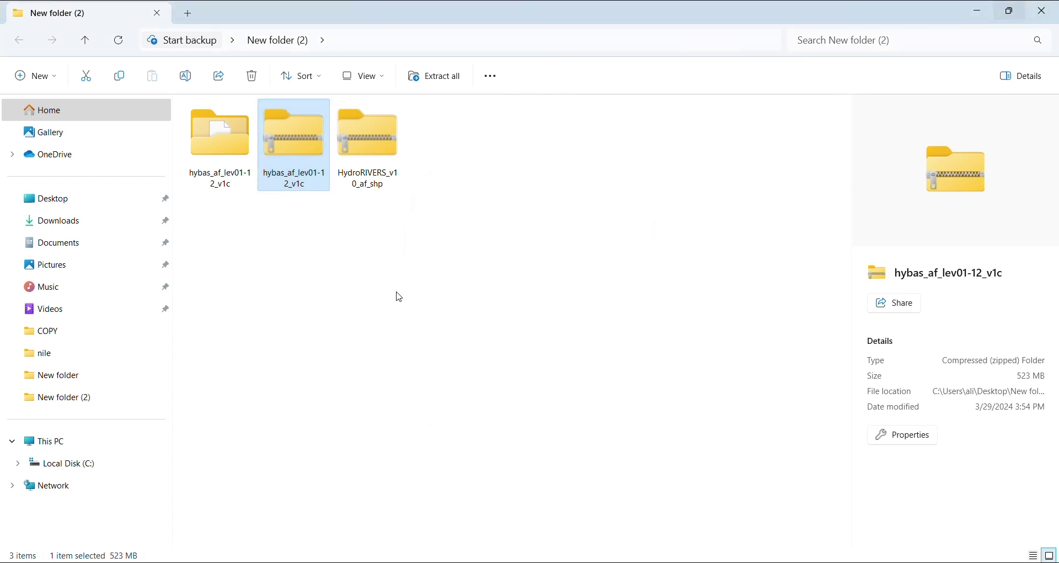
Extract the HydroRIVERS_v10_af_shp archive into its own folder beside the zip file
click(376, 181)
right_click(376, 181)
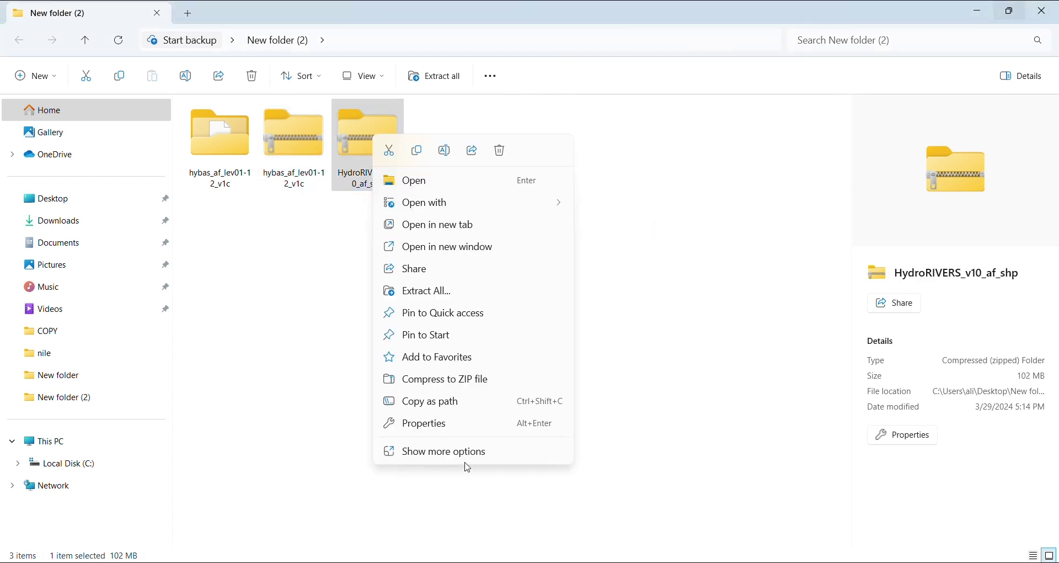
click(469, 452)
click(453, 295)
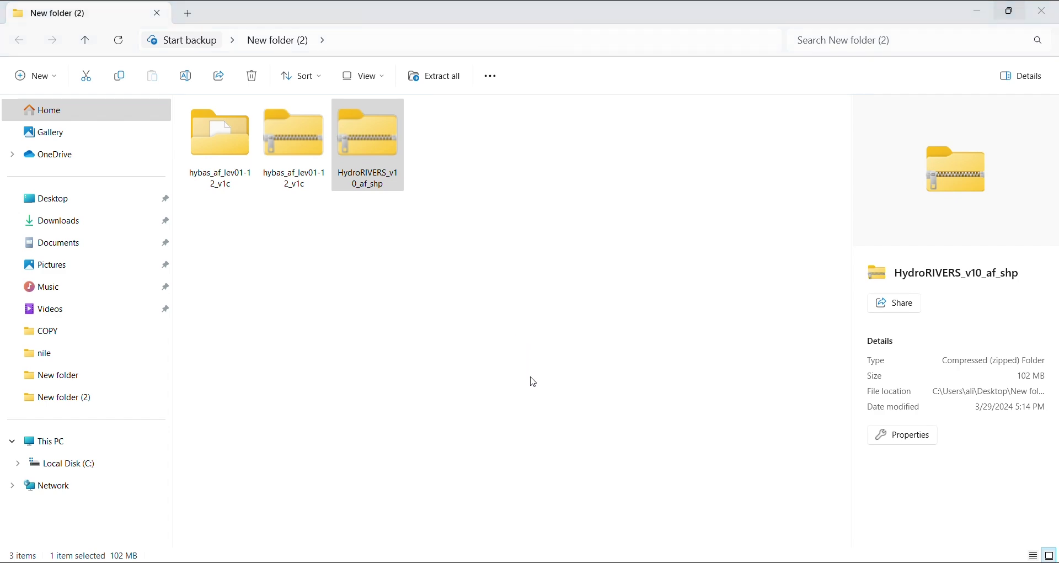
click(557, 425)
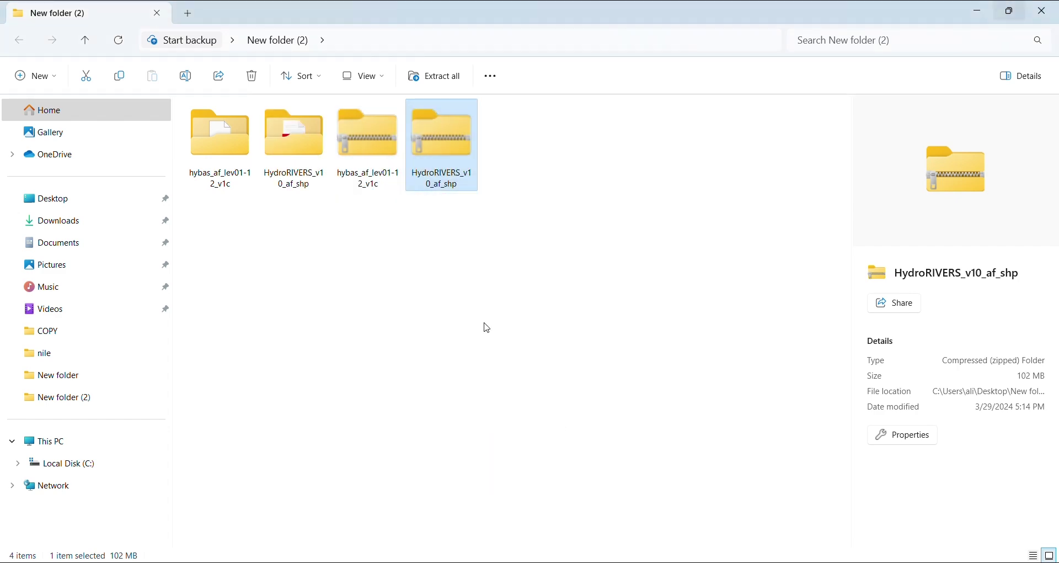
click(373, 262)
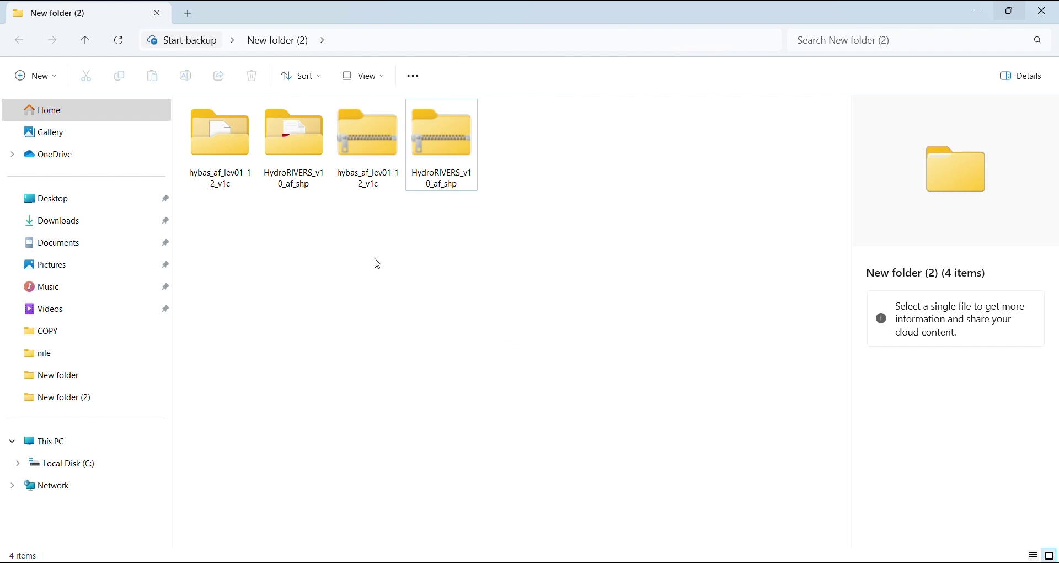
Rename the extracted hybas_af_lev01-12_v1c folder as Africa watersheds
click(239, 178)
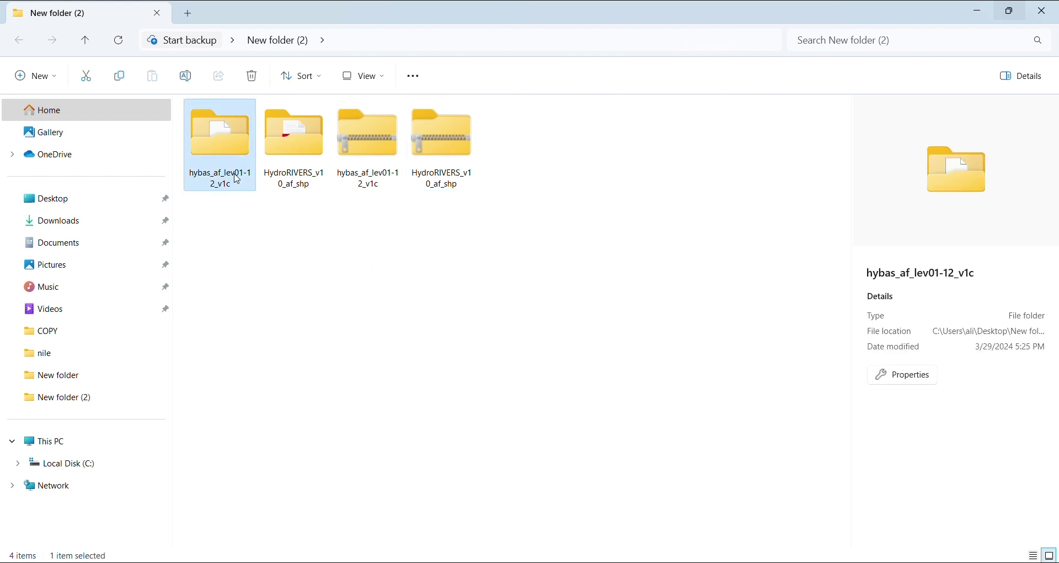
click(236, 180)
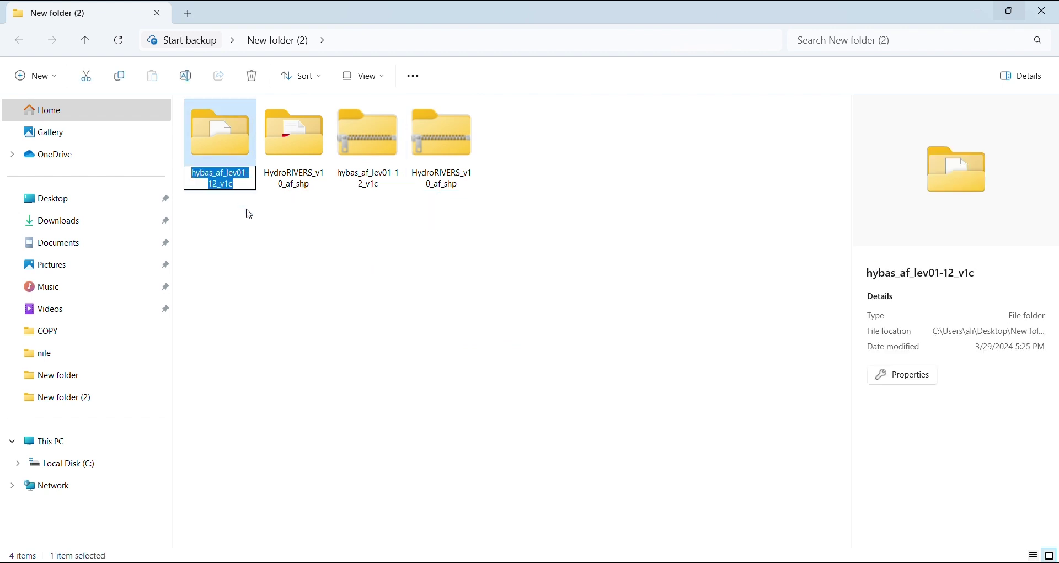
key(Caps_Lock)
text(Africa)
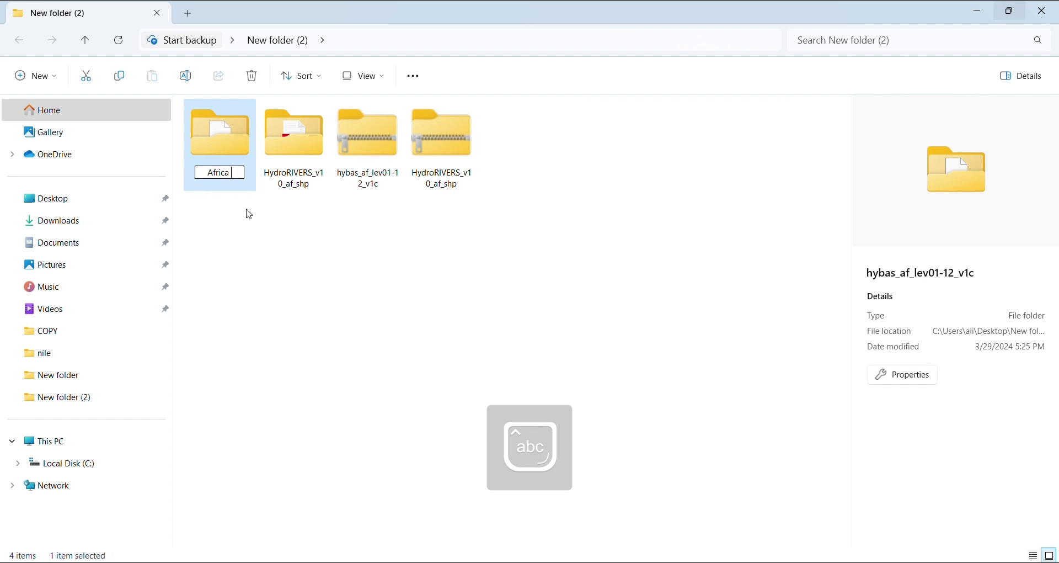
text( watersheds)
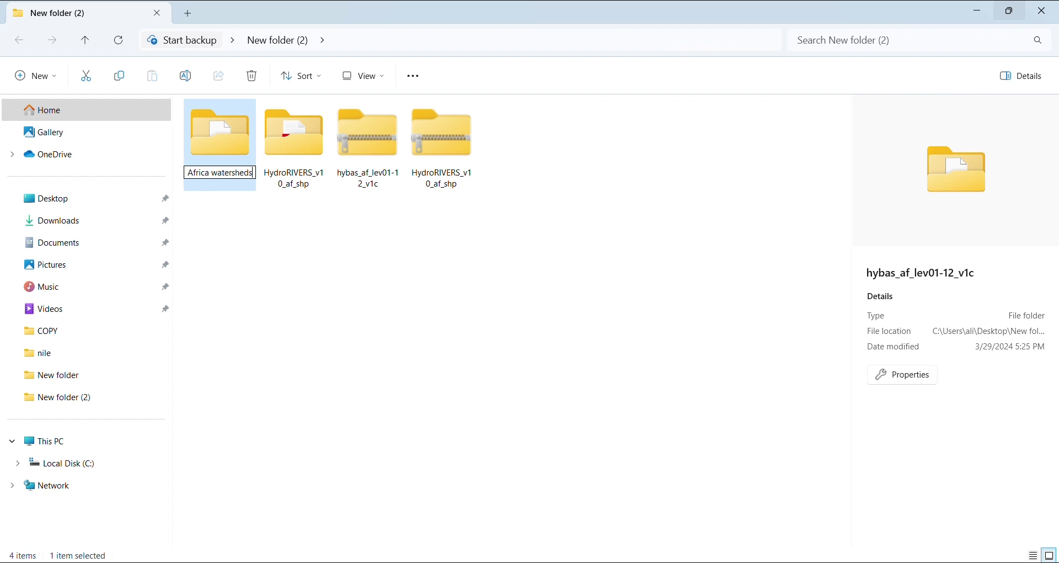
key(Return)
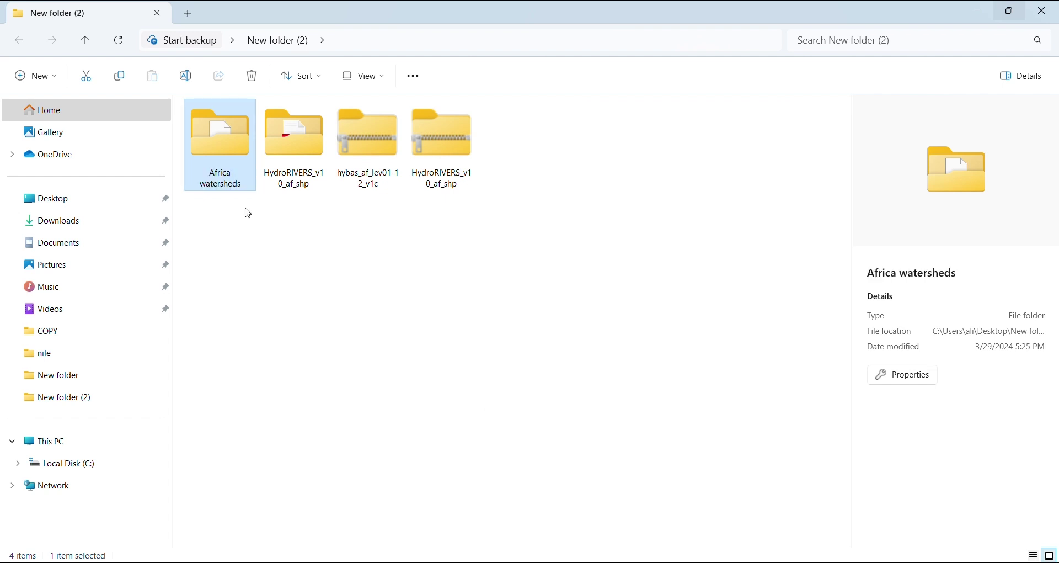
Rename the extracted HydroRIVERS_v10_af_shp folder as Africa rivers
click(279, 174)
right_click(280, 175)
click(365, 430)
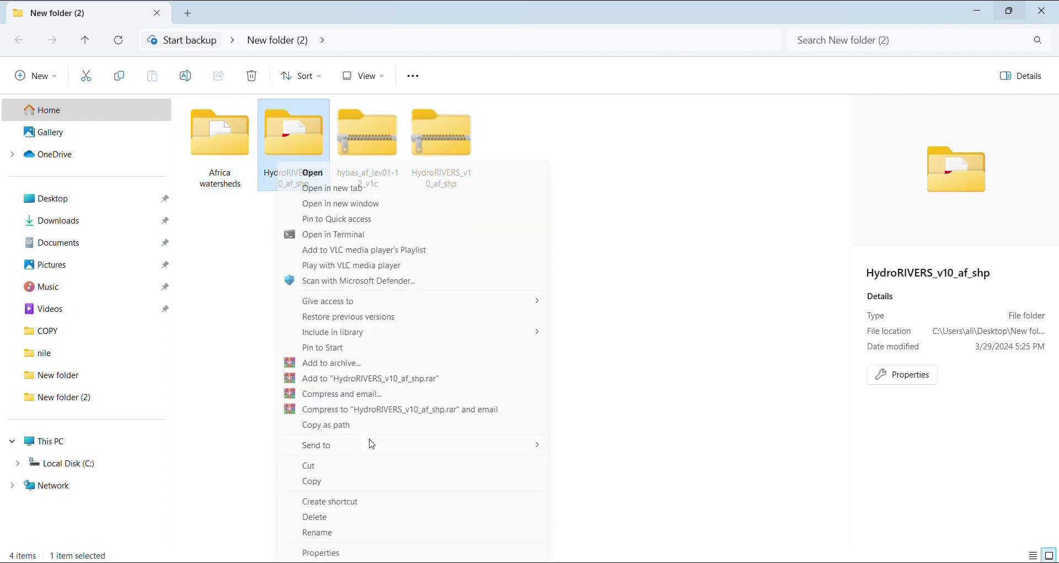
click(338, 535)
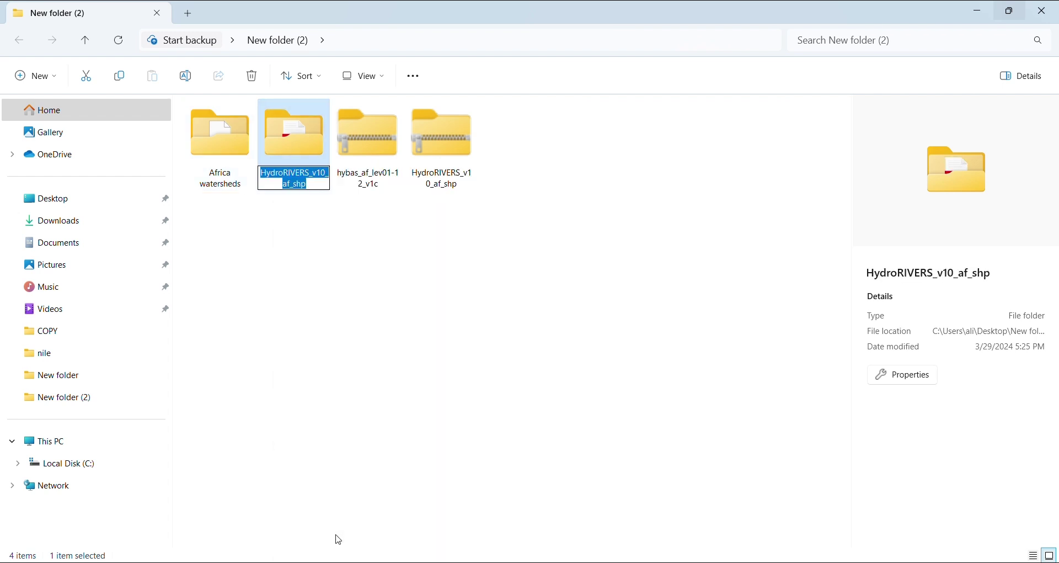
key(Caps_Lock)
text(Africa r)
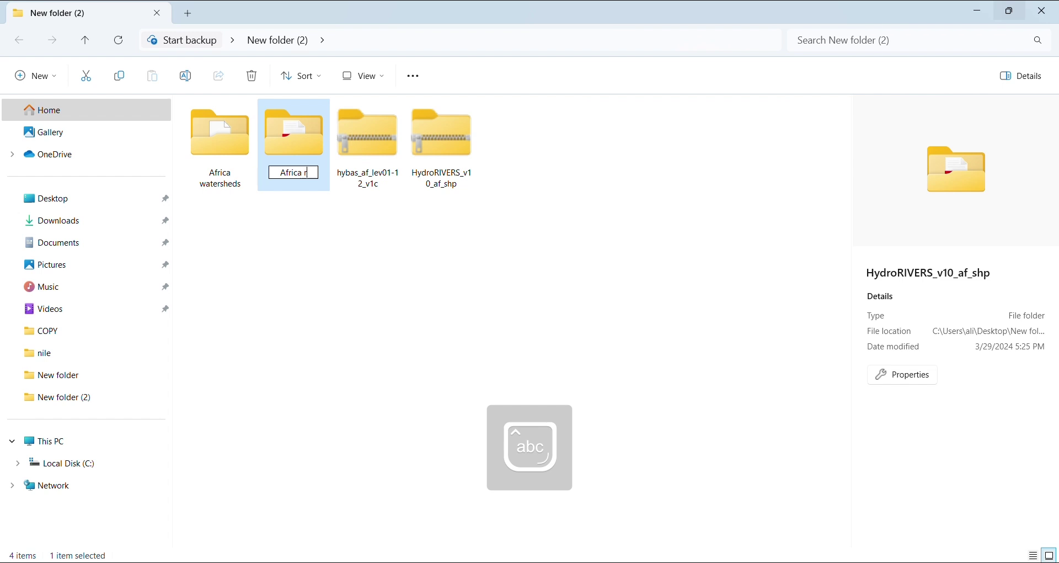
text(ivers)
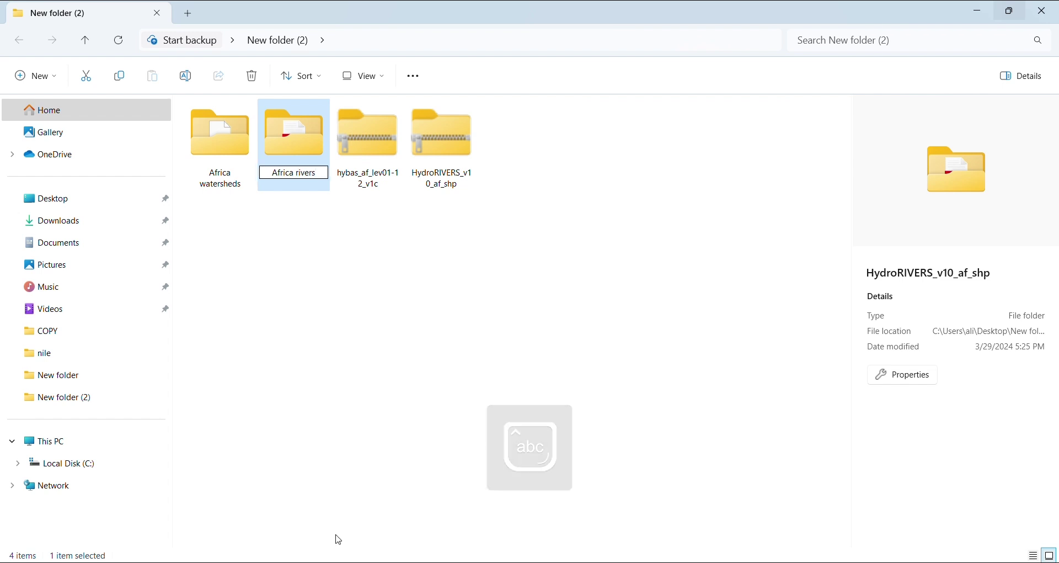
key(Return)
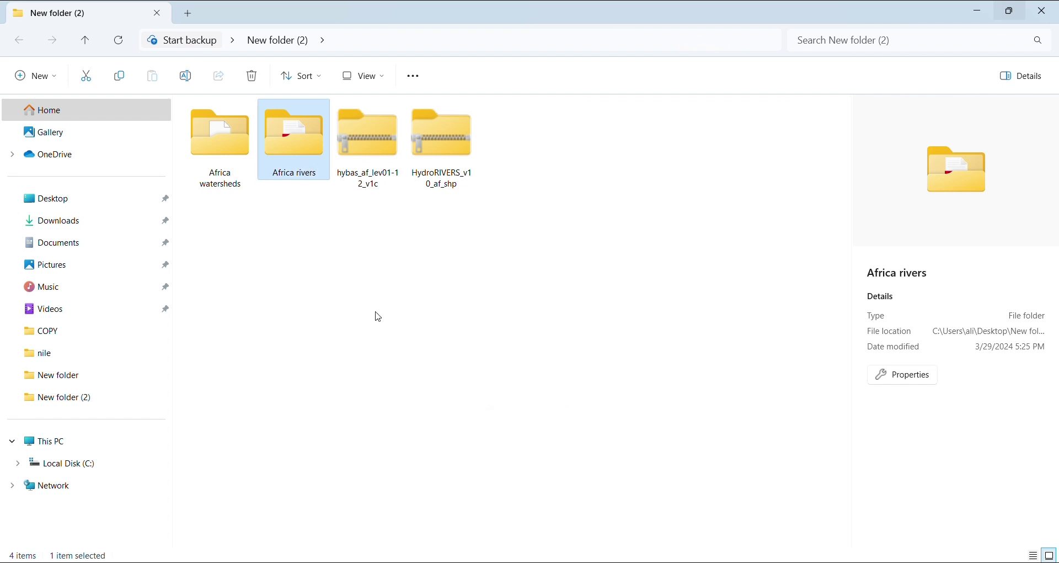
click(379, 288)
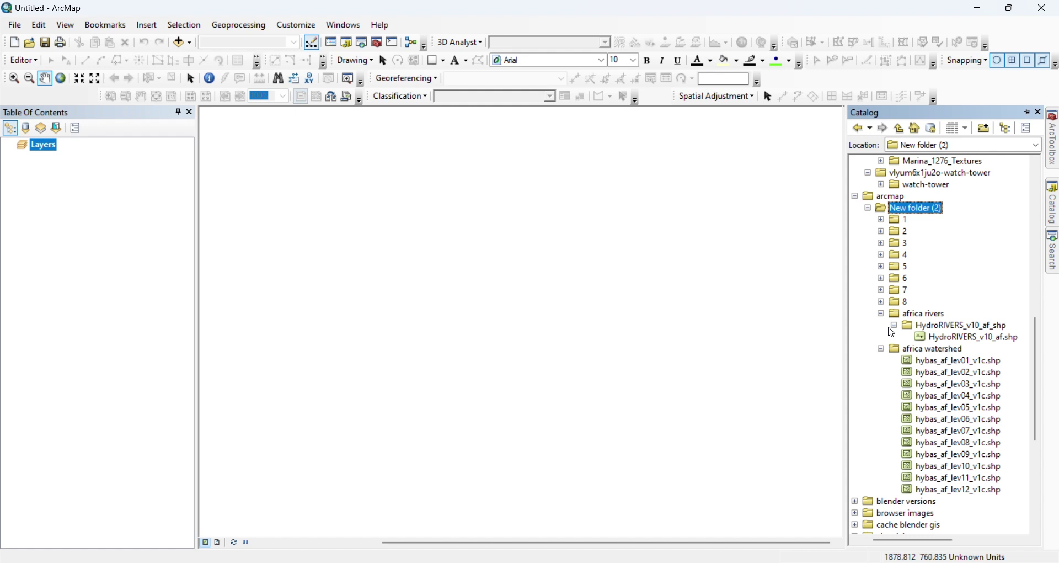
In ArcMap, add the HydroRIVERS_v10_af.shp and hybas_af_lev02_v1c.shp shapefiles to the map
click(960, 339)
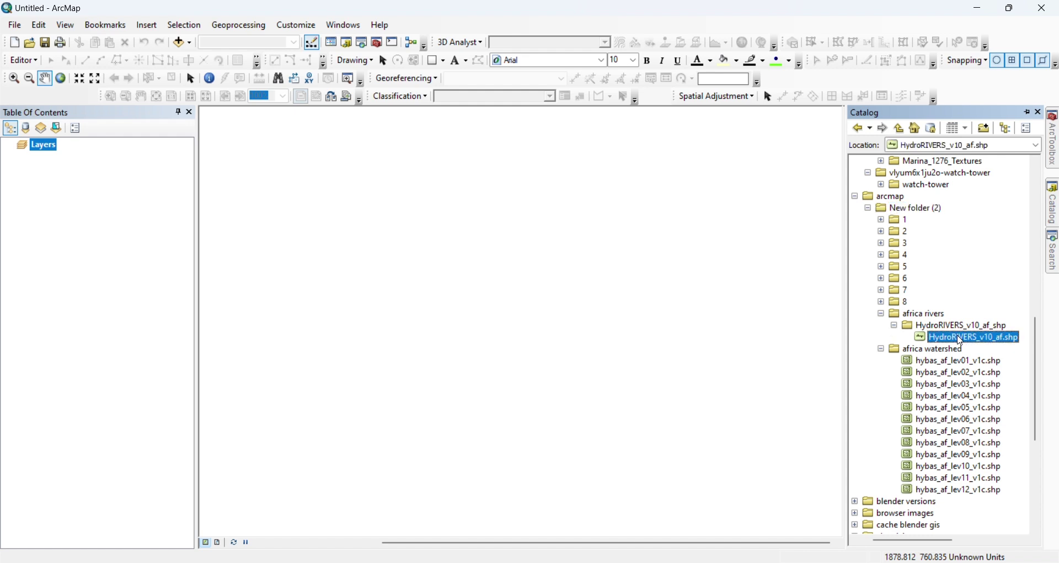
drag(963, 342, 513, 257)
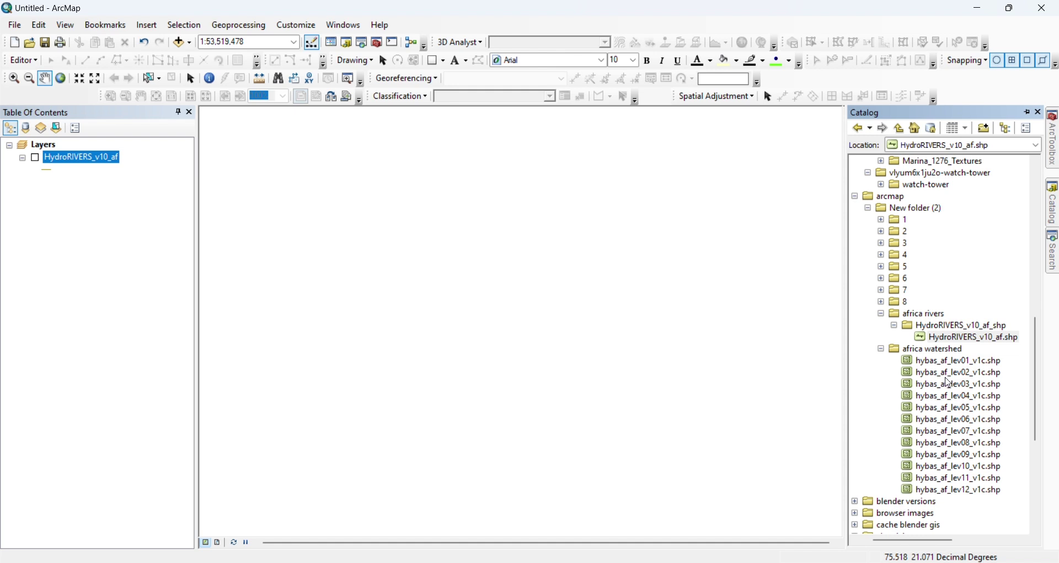
drag(956, 379, 522, 269)
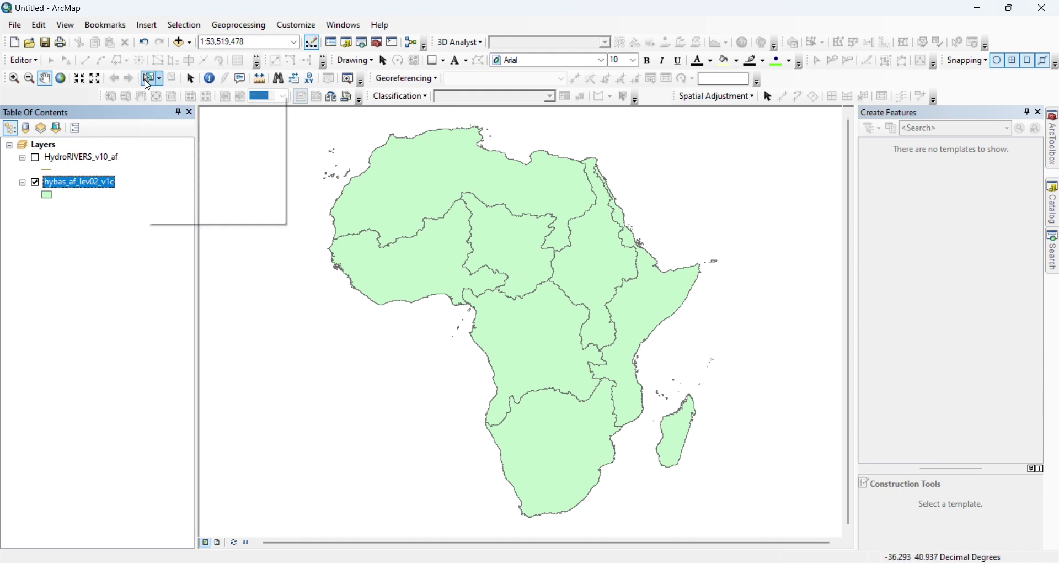
Select the Nile basin polygon in northeast Africa in the hybas_af_lev02_v1c layer
click(147, 81)
click(609, 262)
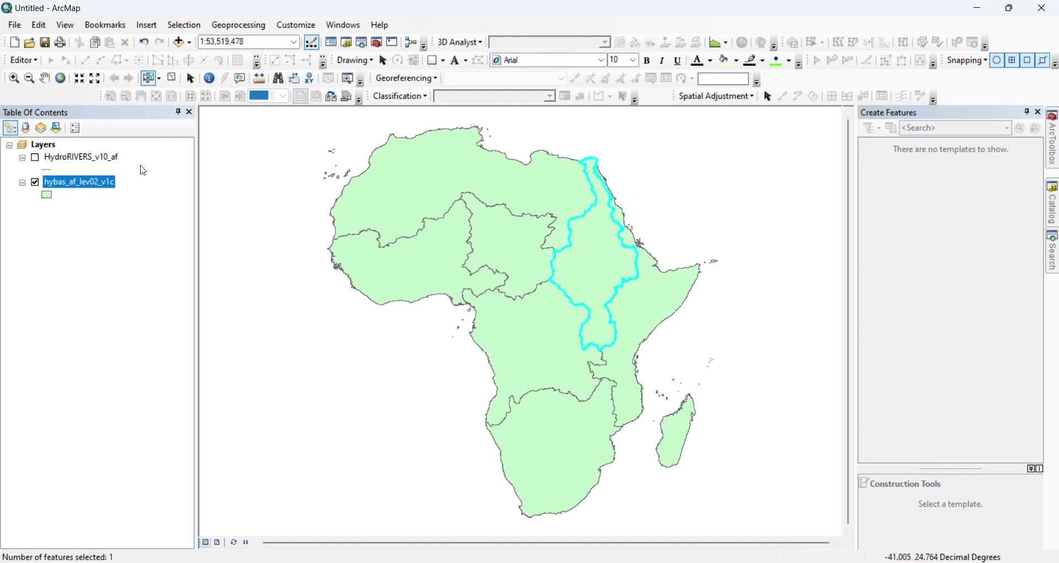
Create a new layer from the selected Nile basin polygon and remove the original hybas_af_lev02_v1c layer
right_click(108, 181)
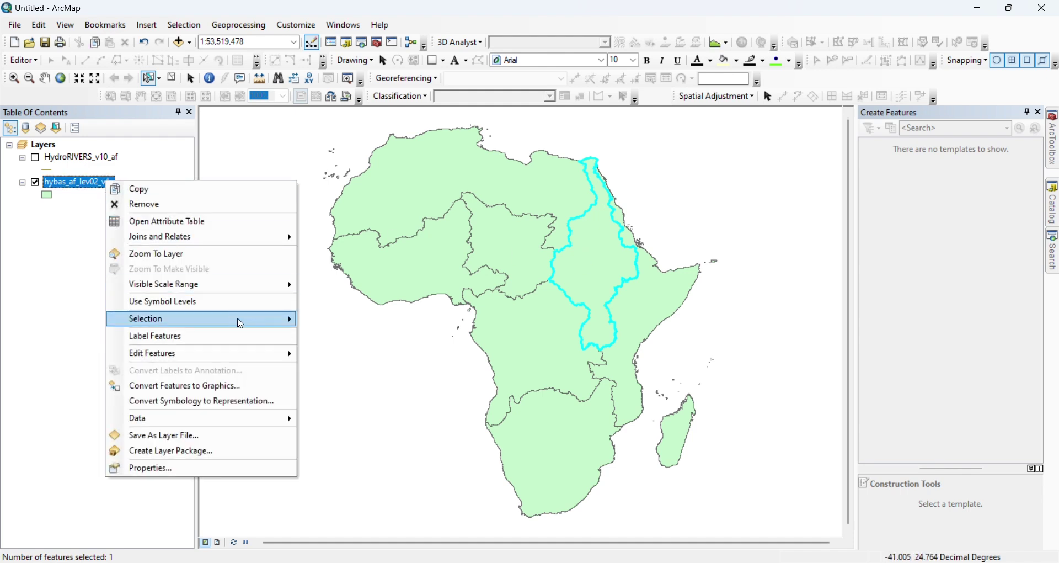
mouse_move(243, 320)
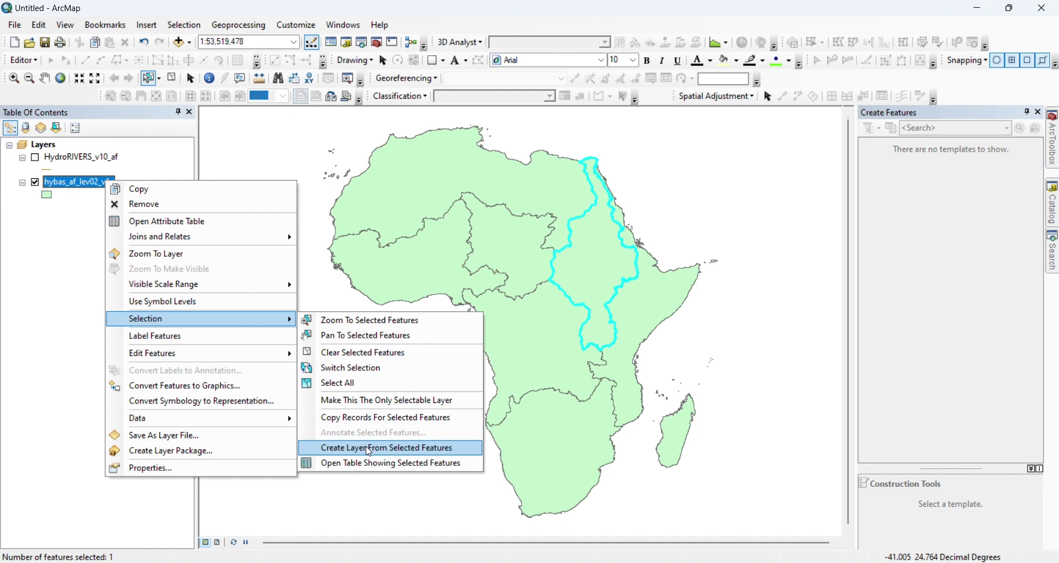
click(367, 448)
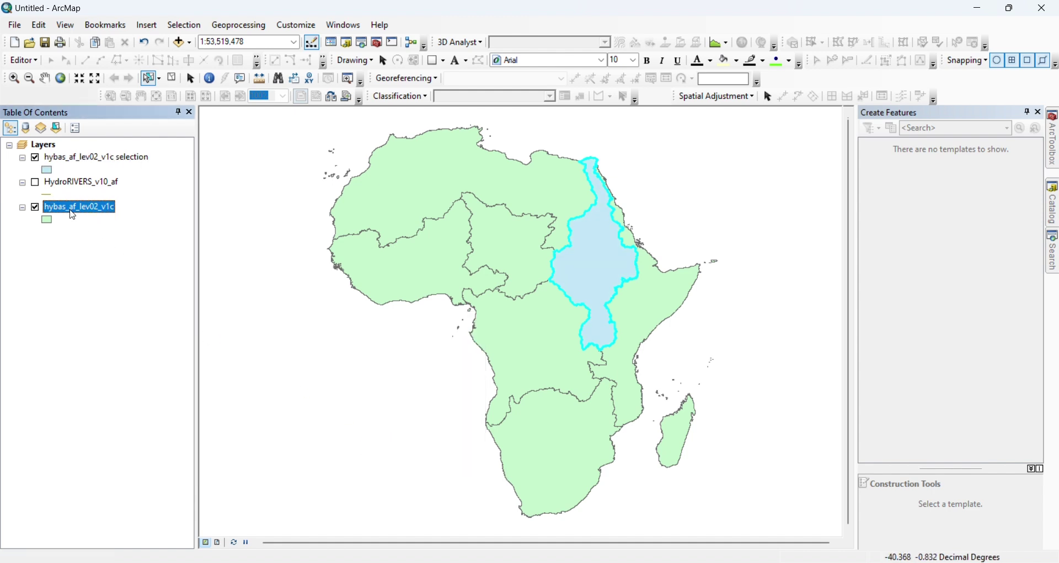
right_click(72, 214)
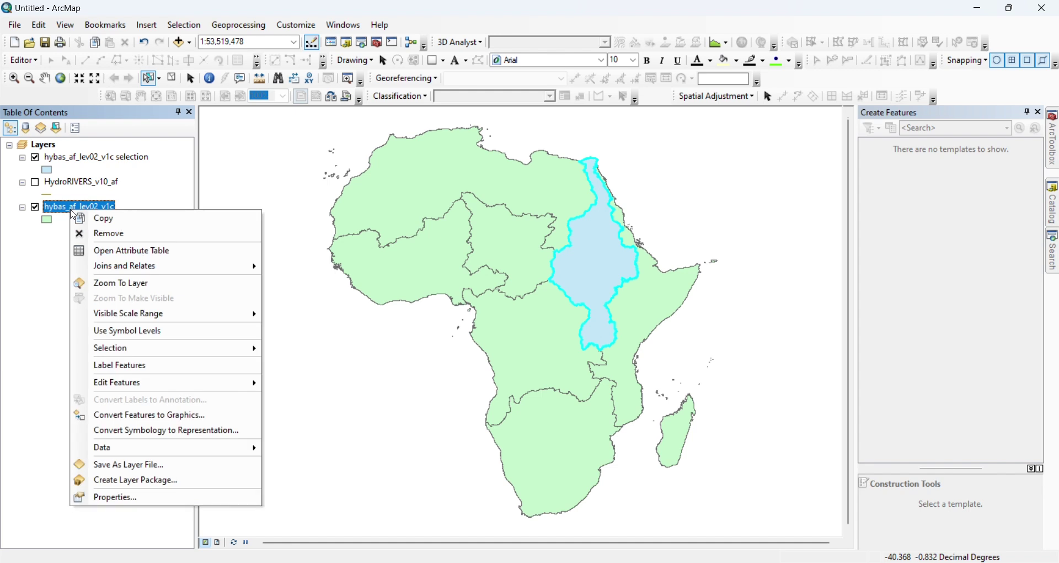
click(128, 234)
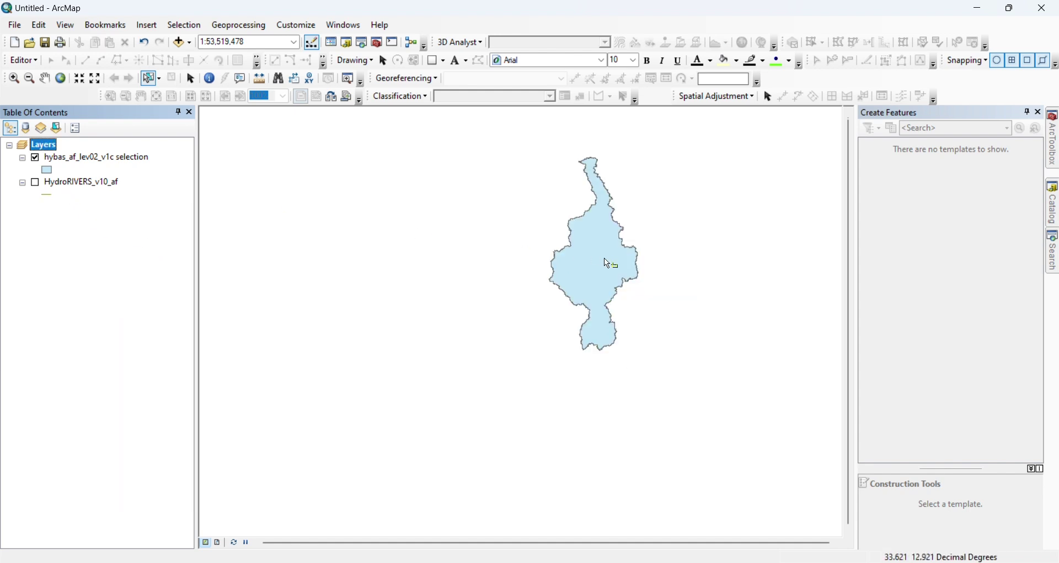
Clip the HydroRIVERS_v10_af layer with the hybas_af_lev02_v1c selection layer as the clip features, keeping the default output path
drag(610, 262, 521, 302)
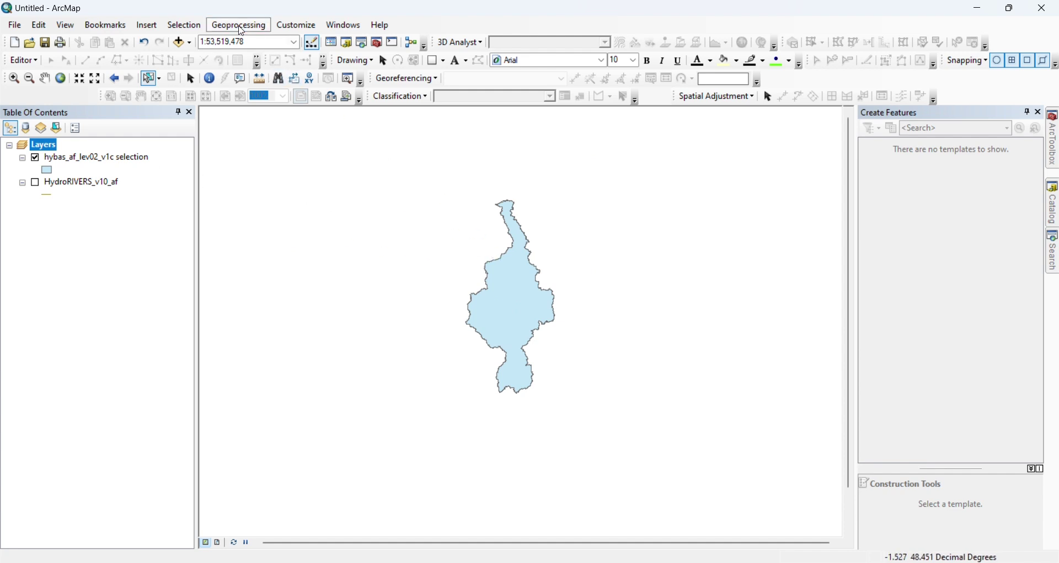
click(240, 25)
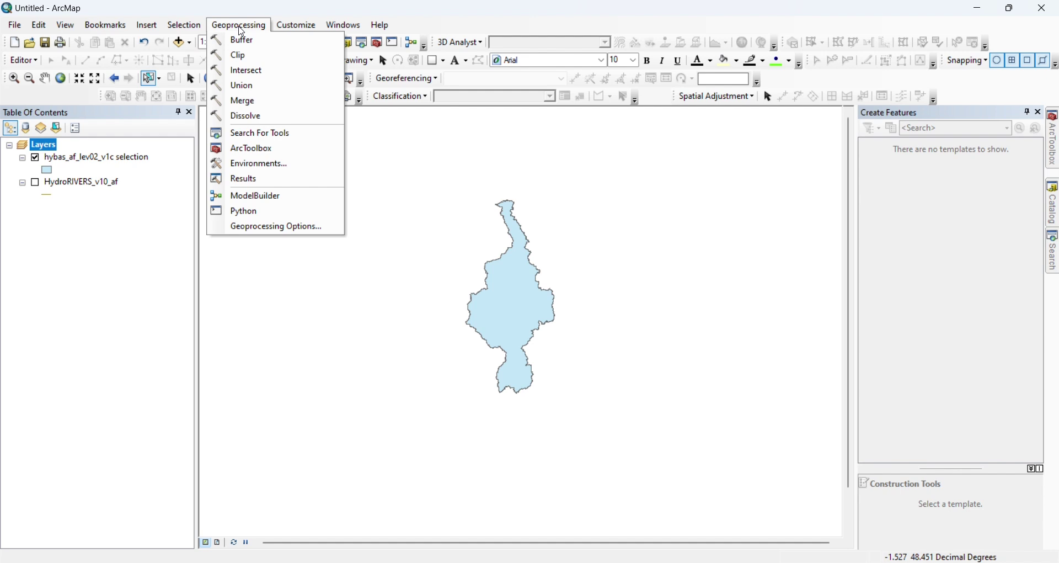
click(240, 55)
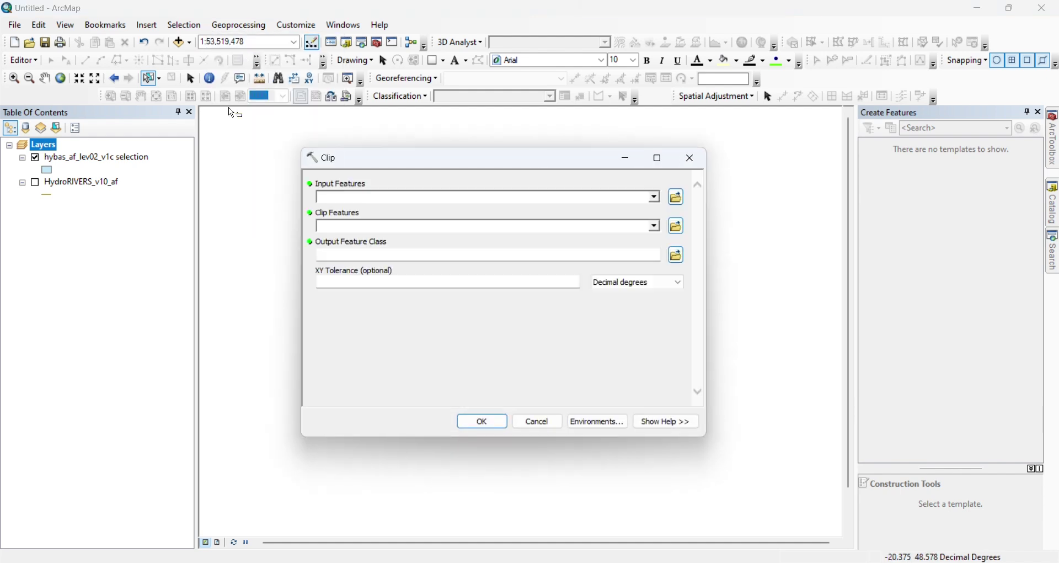
drag(62, 185, 303, 222)
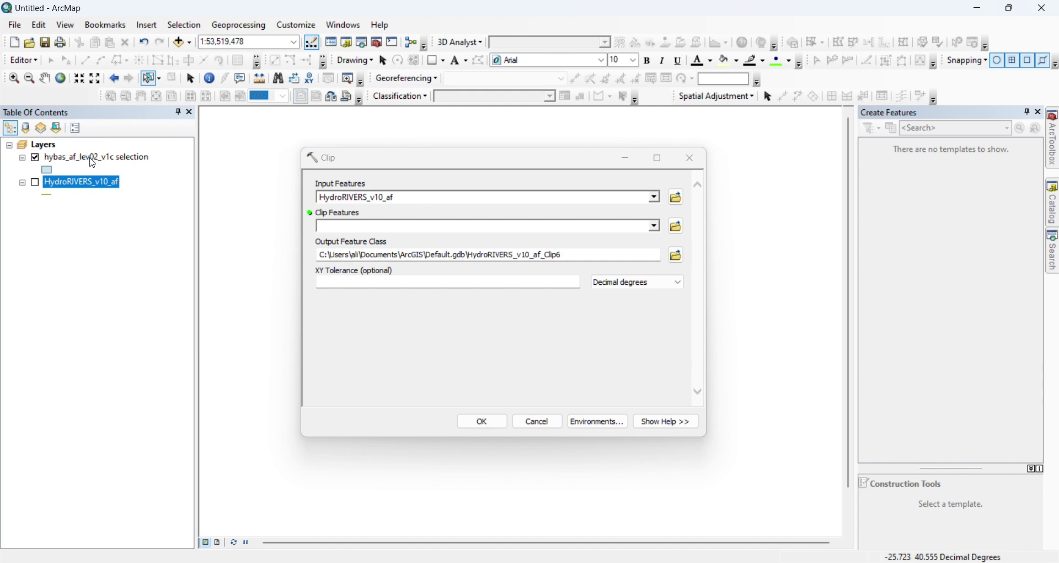
drag(92, 163, 369, 225)
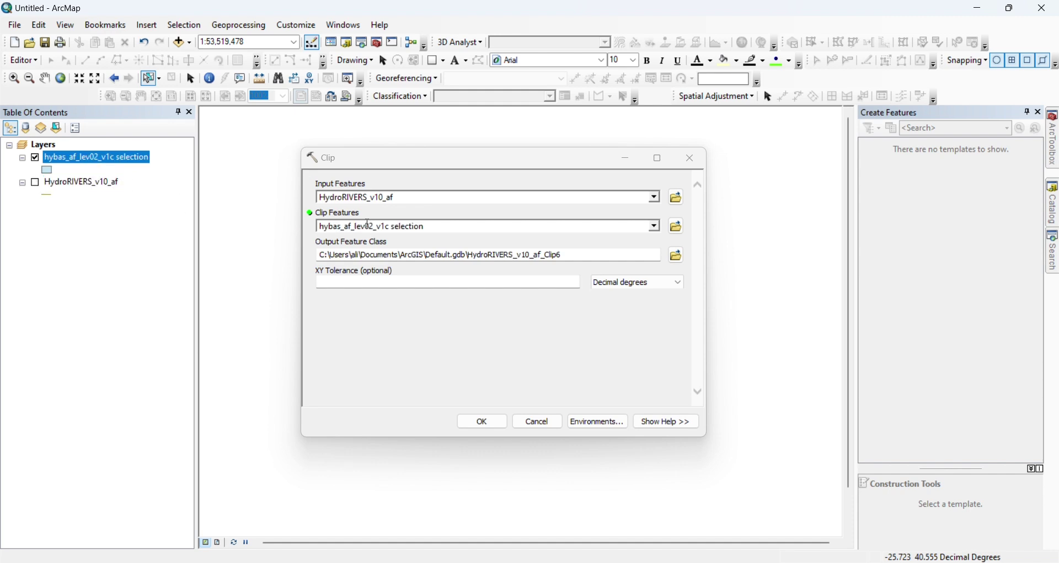
click(482, 423)
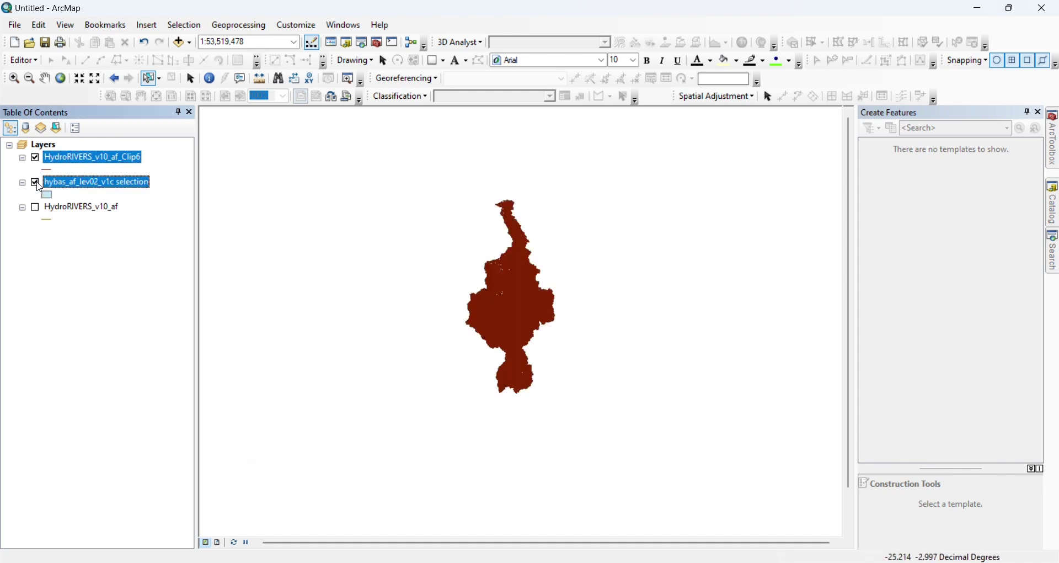
Remove the hybas_af_lev02_v1c selection and HydroRIVERS_v10_af layers, leaving only the clipped rivers in the map
click(35, 182)
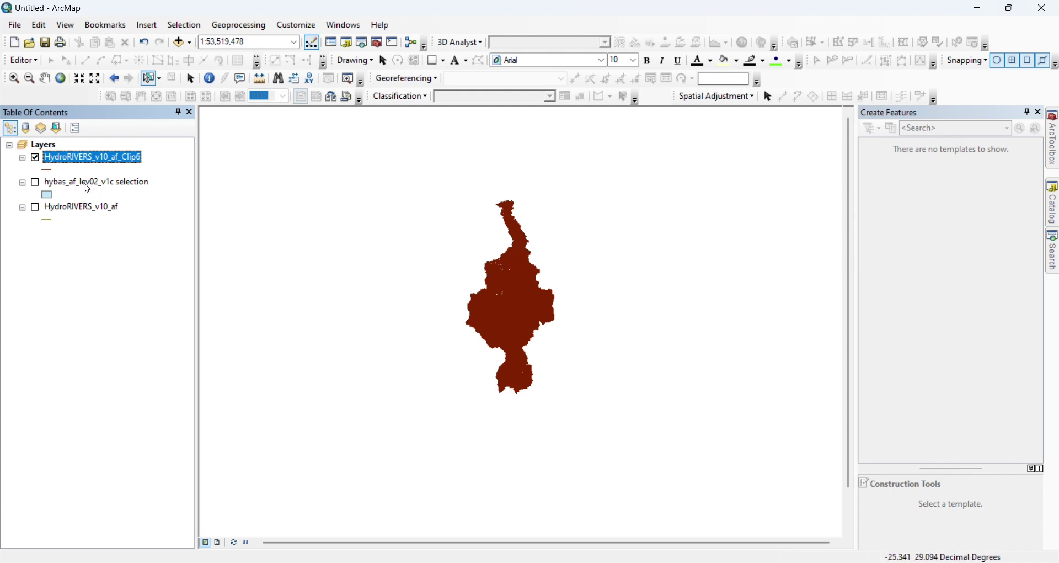
right_click(87, 188)
click(109, 211)
right_click(78, 184)
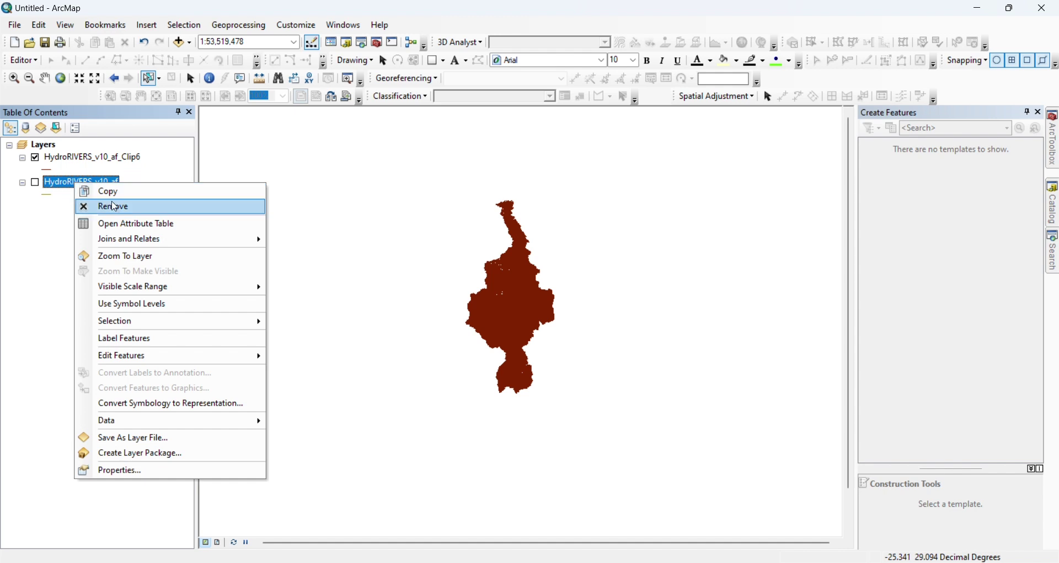
click(114, 208)
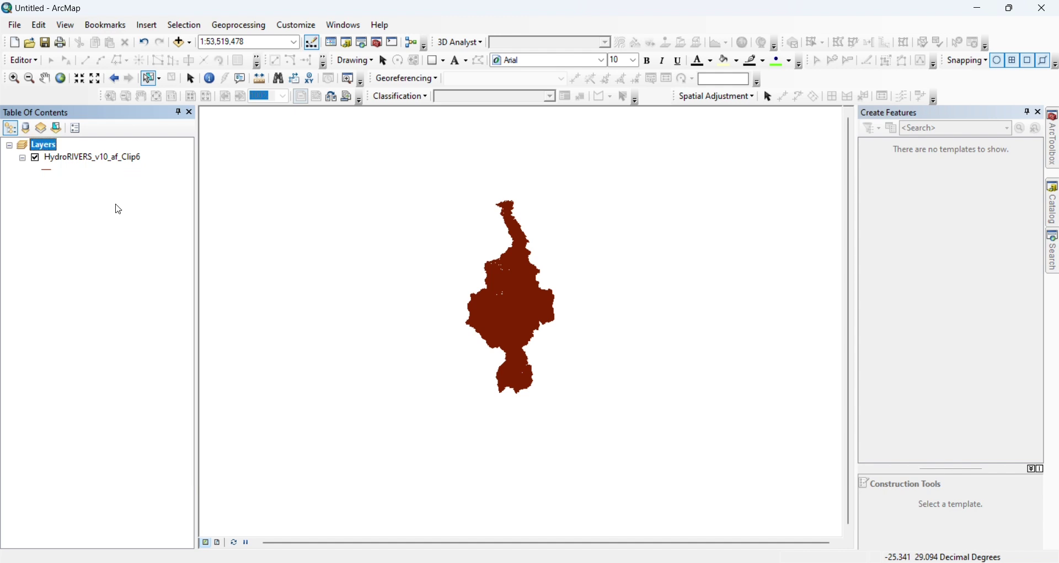
Symbolize the clipped rivers layer by unique values of ORD_STRA, adding all values and excluding all other values
right_click(130, 159)
click(219, 444)
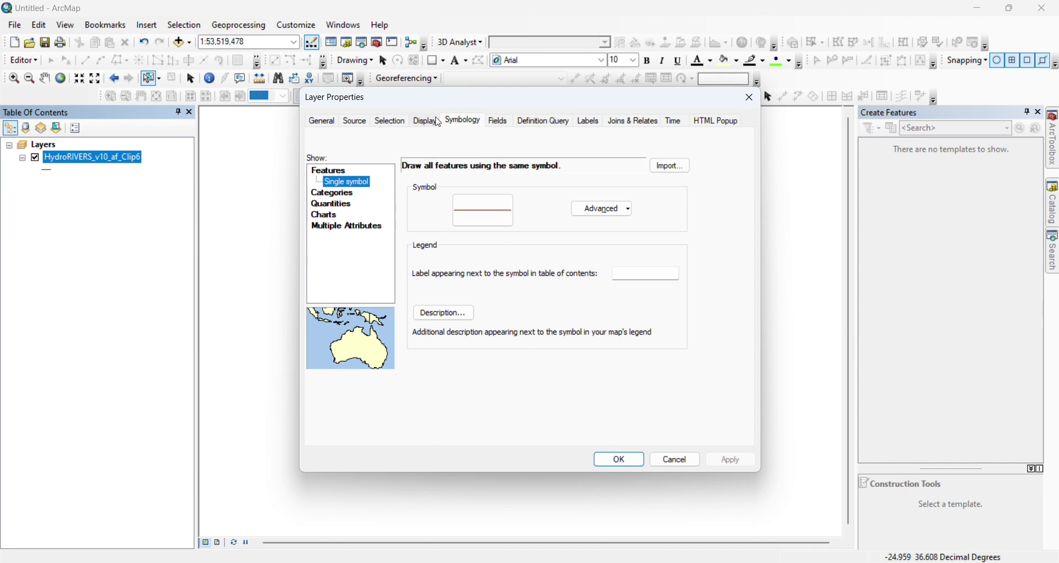
click(336, 194)
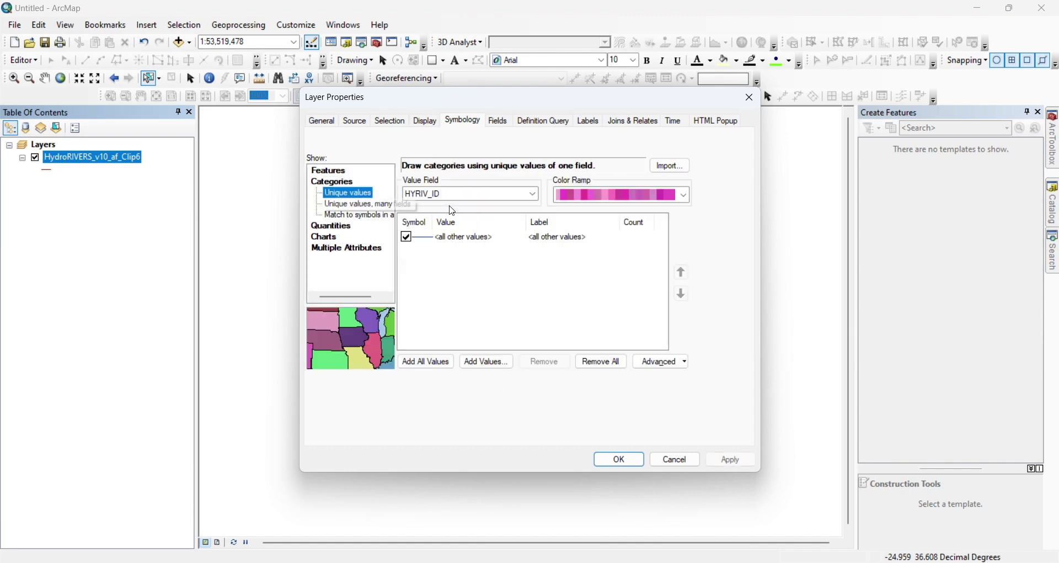
click(462, 194)
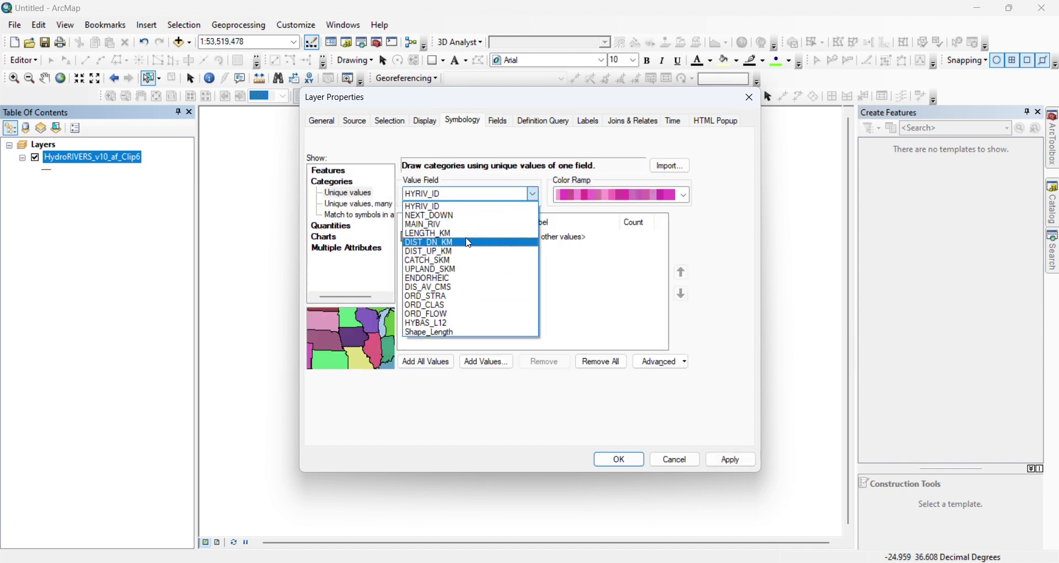
click(447, 298)
click(408, 237)
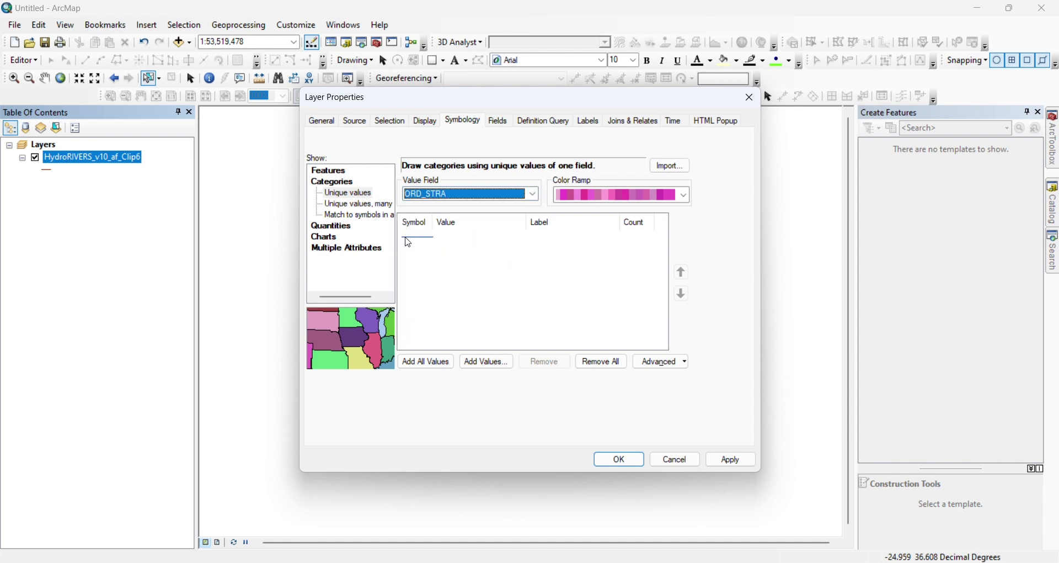
click(439, 361)
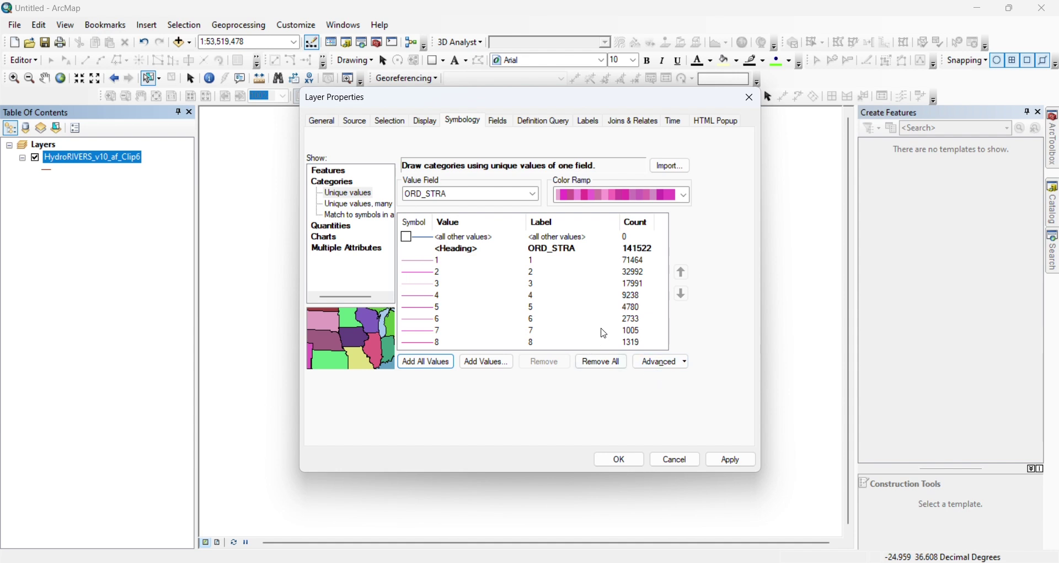
click(737, 461)
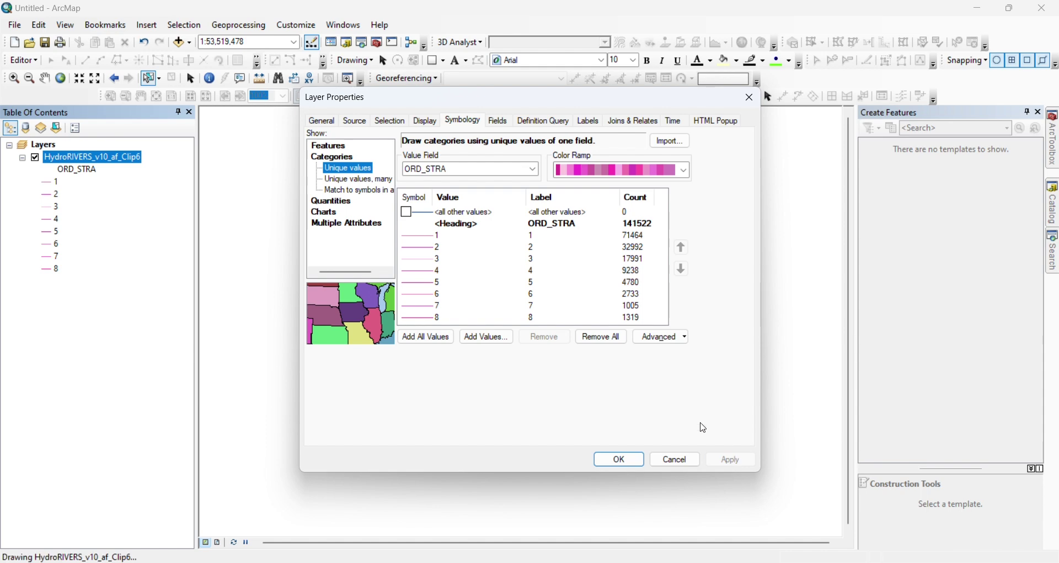
click(751, 101)
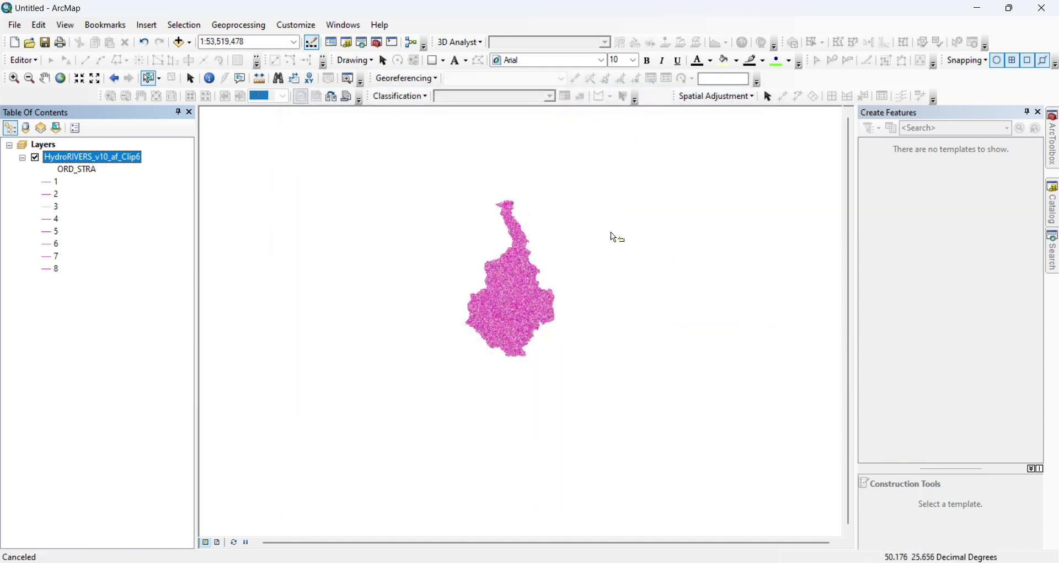
Search for "split by attribute" and open the Split By Attributes (Analysis) tool
scroll(617, 236, up, 1)
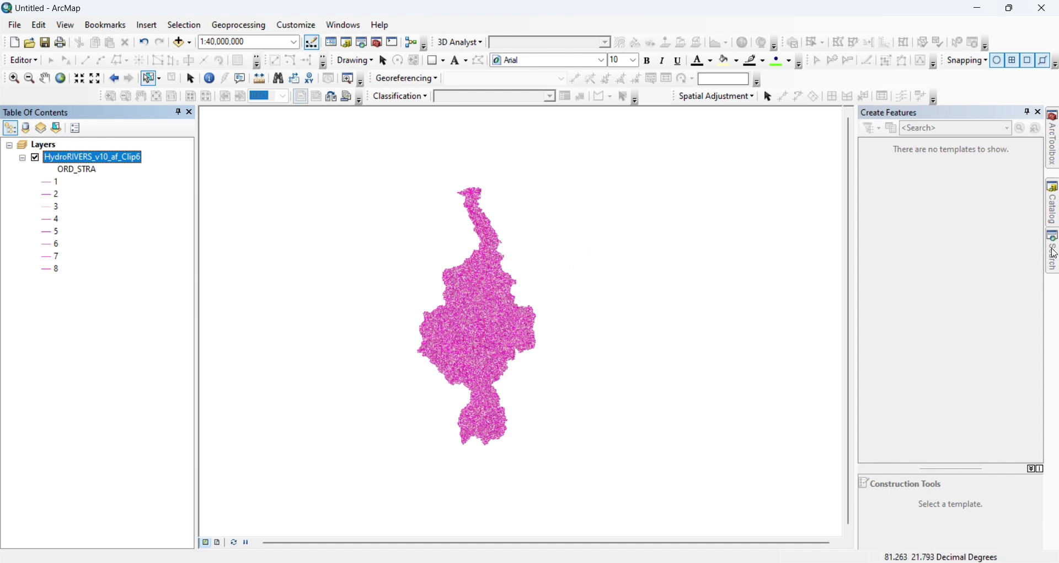
click(1055, 251)
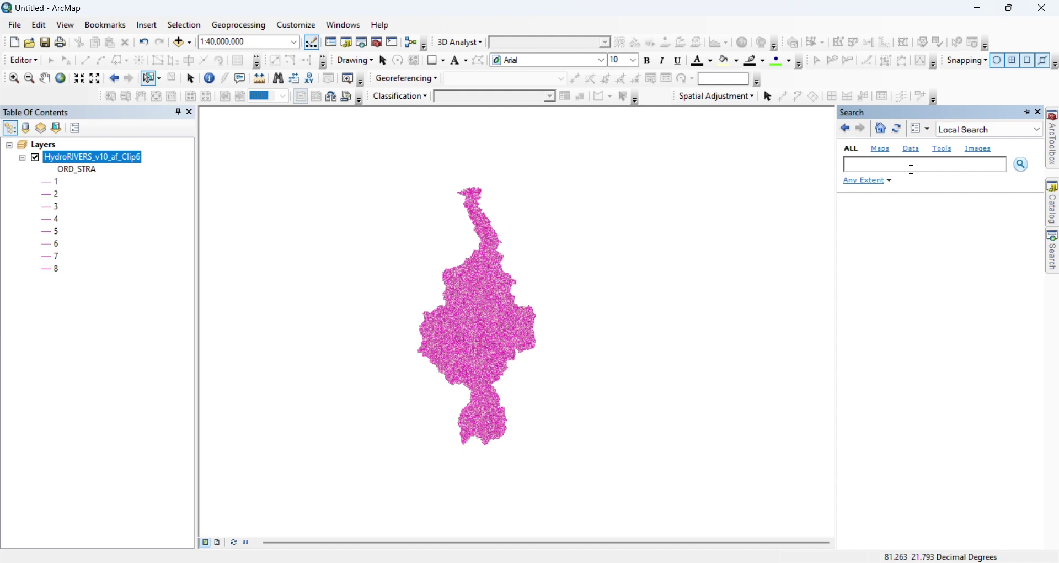
text(split by attribute)
key(Return)
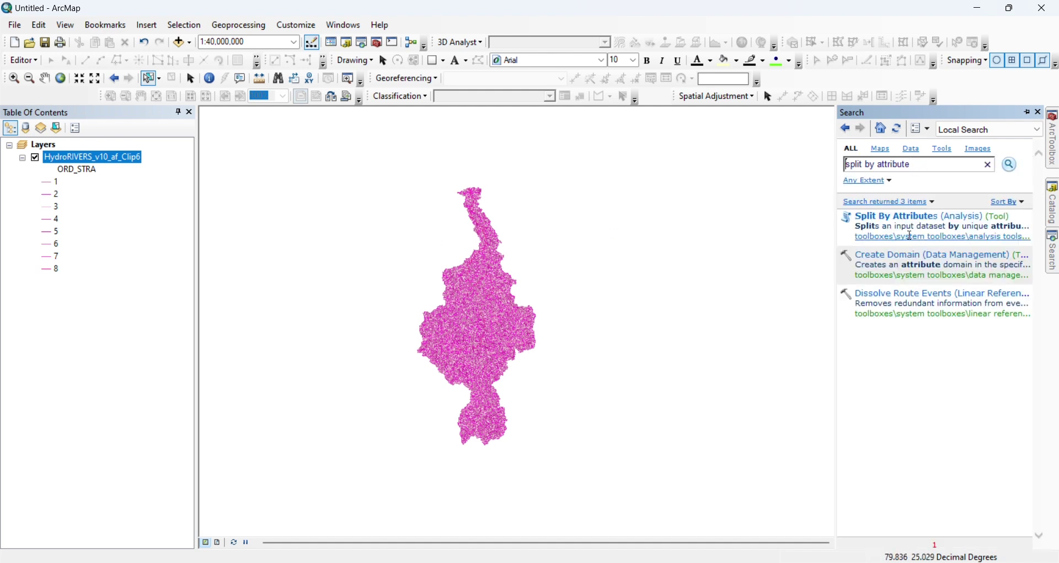
click(902, 217)
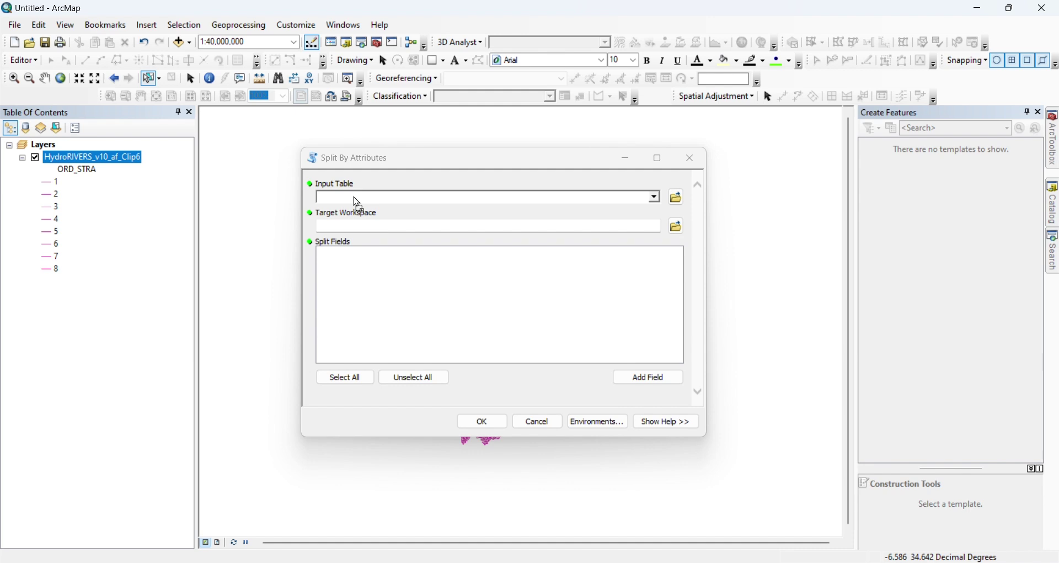
Split the HydroRIVERS_v10_af_Clip6 layer by the ORD_STRA field, using the strahler orders folder as the target workspace
drag(357, 203, 356, 198)
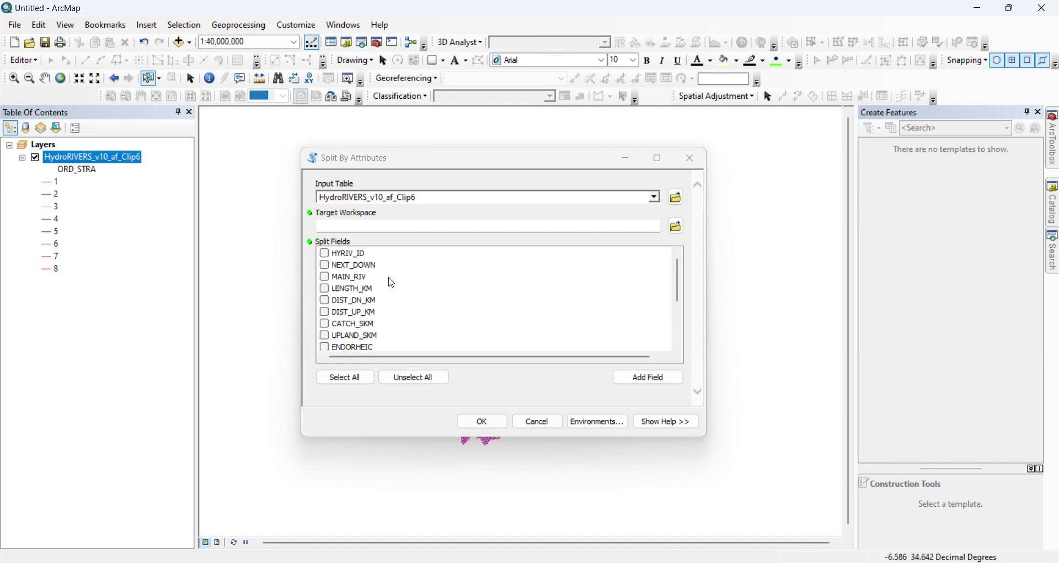
scroll(393, 284, down, 3)
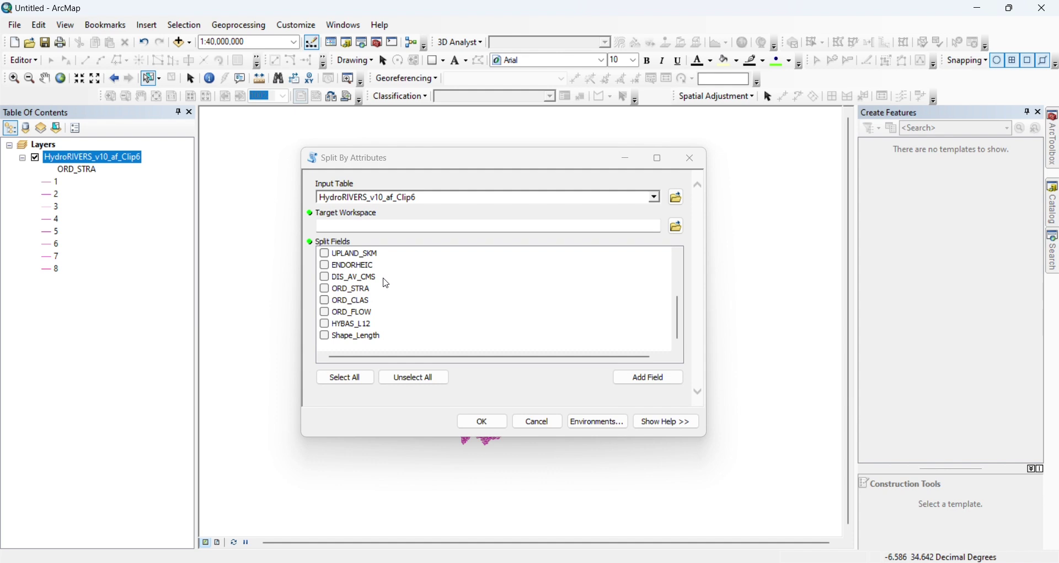
click(326, 290)
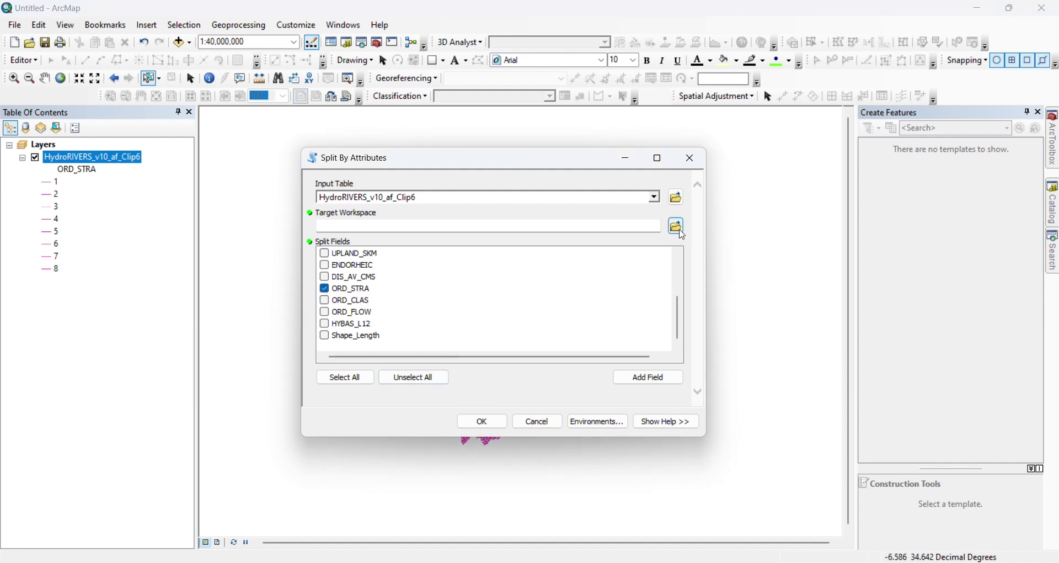
click(680, 228)
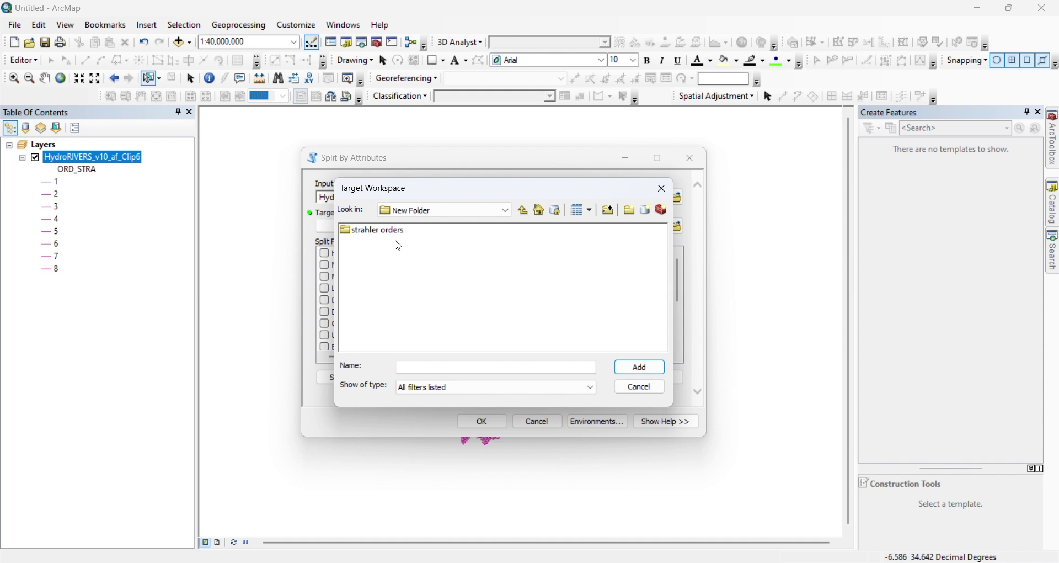
click(395, 231)
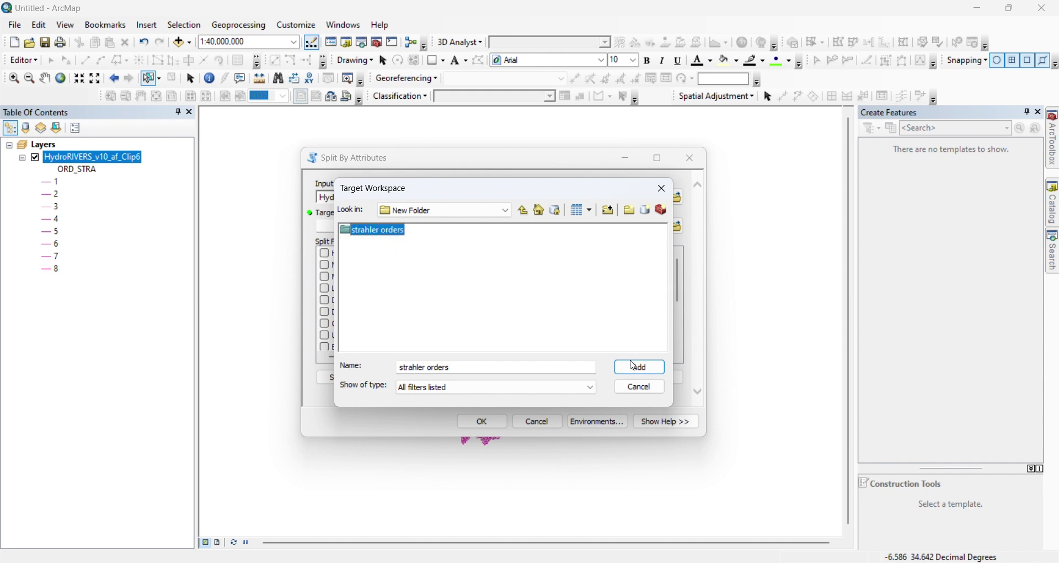
click(633, 366)
click(494, 423)
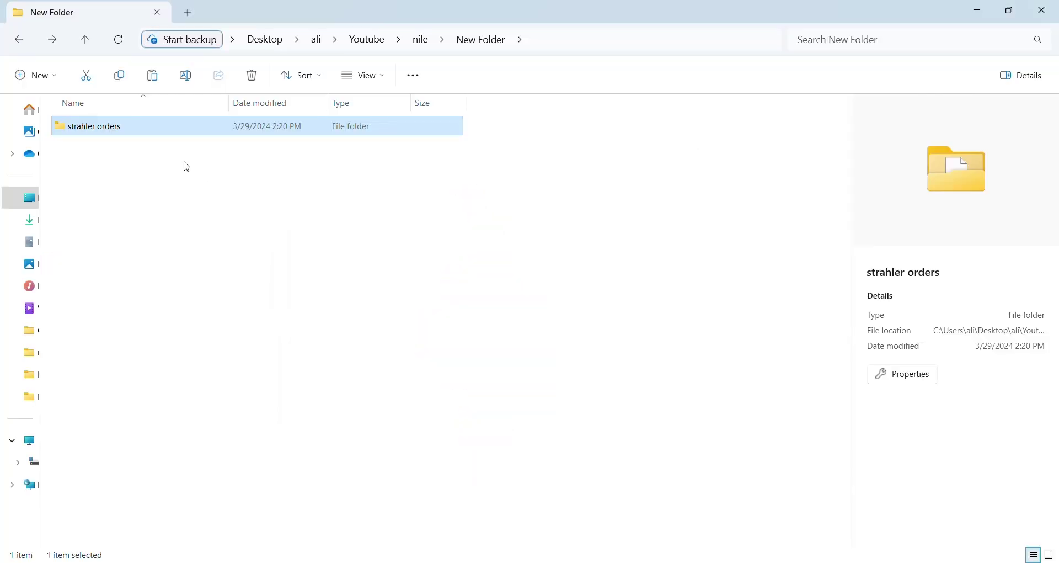
In File Explorer, examine the split shapefiles in the strahler orders folder and return to the parent folder
double_click(174, 133)
scroll(309, 196, down, 15)
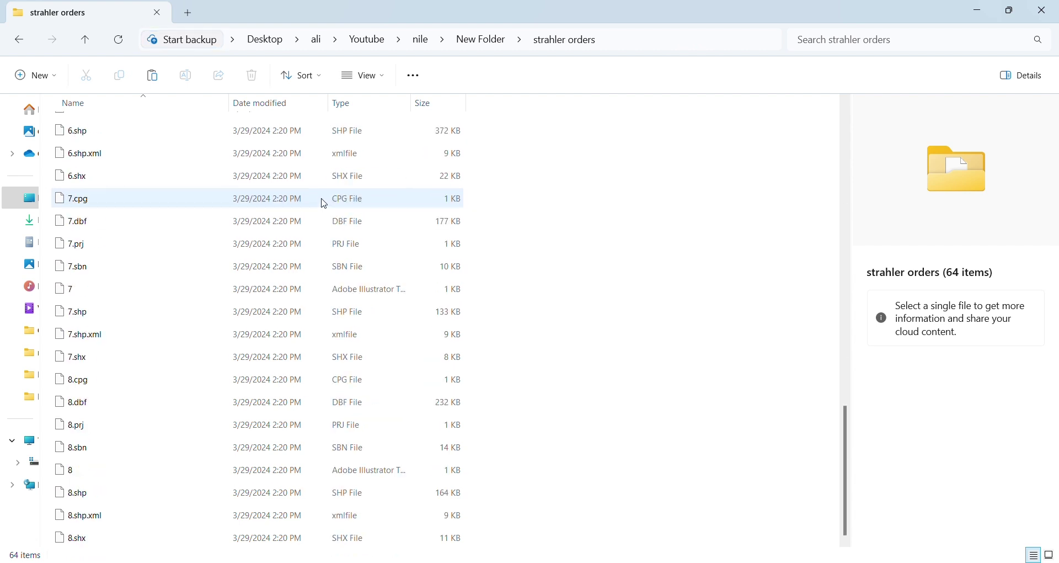
scroll(342, 245, up, 15)
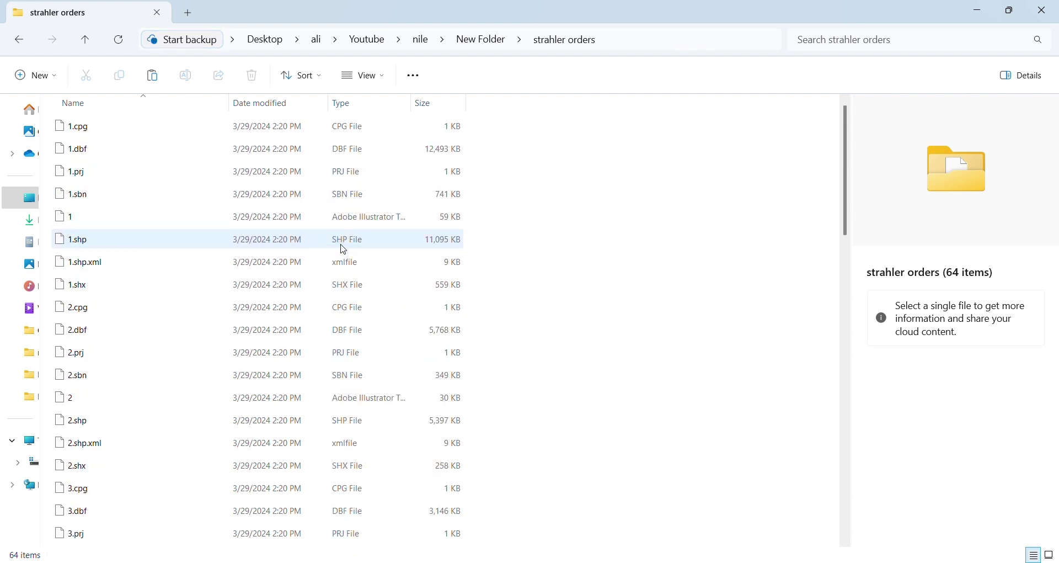
click(20, 40)
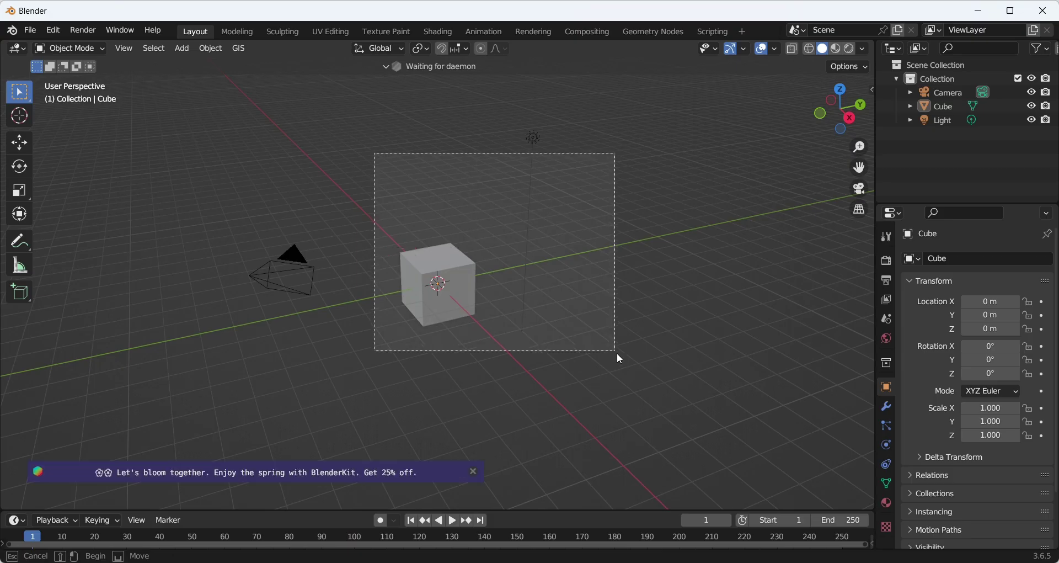
In Blender, delete the default cube and light from the scene and dismiss the BlenderKit notification
click(618, 351)
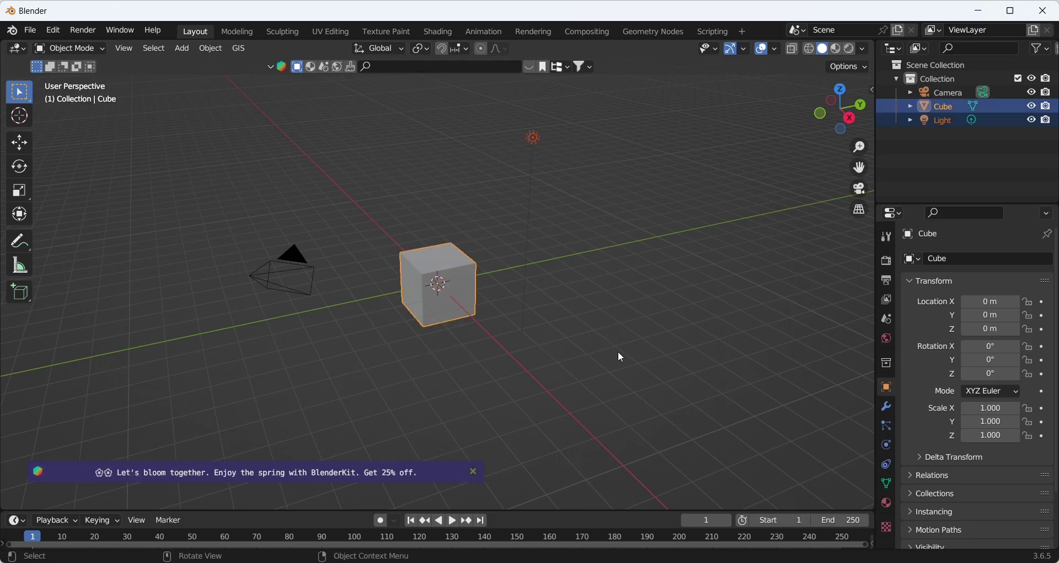
key(Delete)
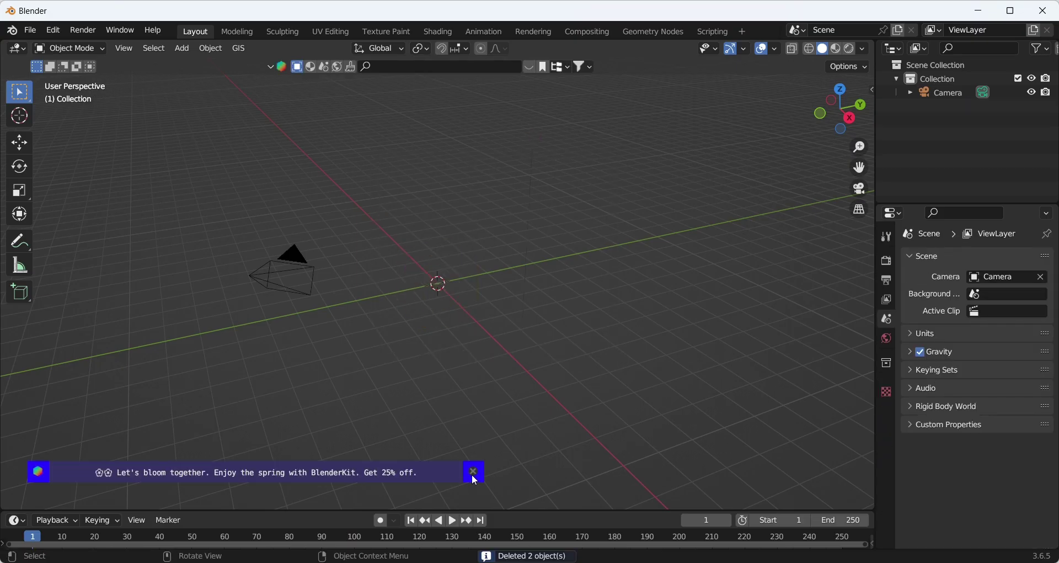
click(473, 473)
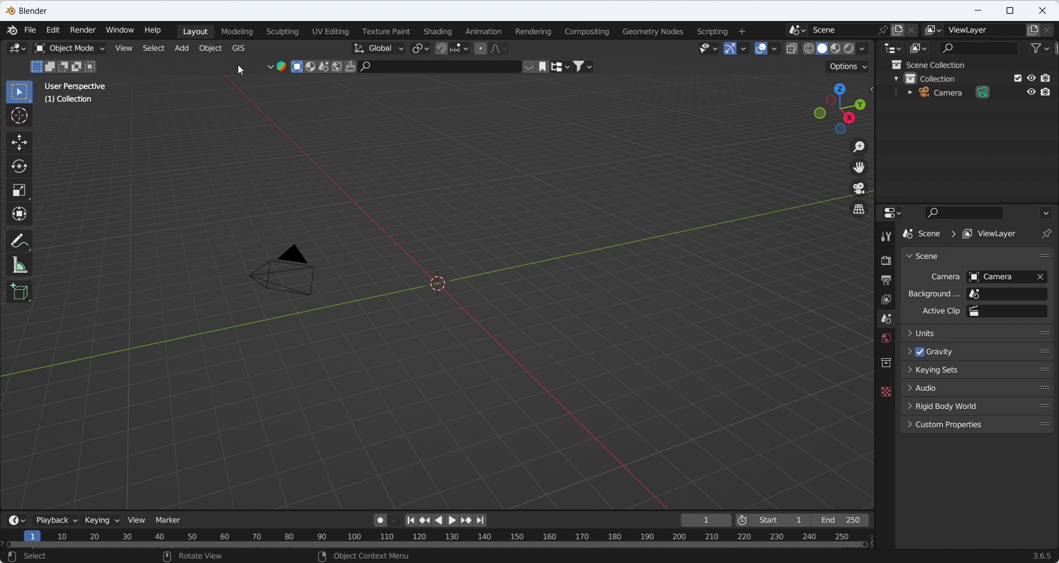
Import the shapefile 8.shp from the strahler orders folder, using geometry elevation and the Web Mercator CRS
click(240, 49)
mouse_move(274, 98)
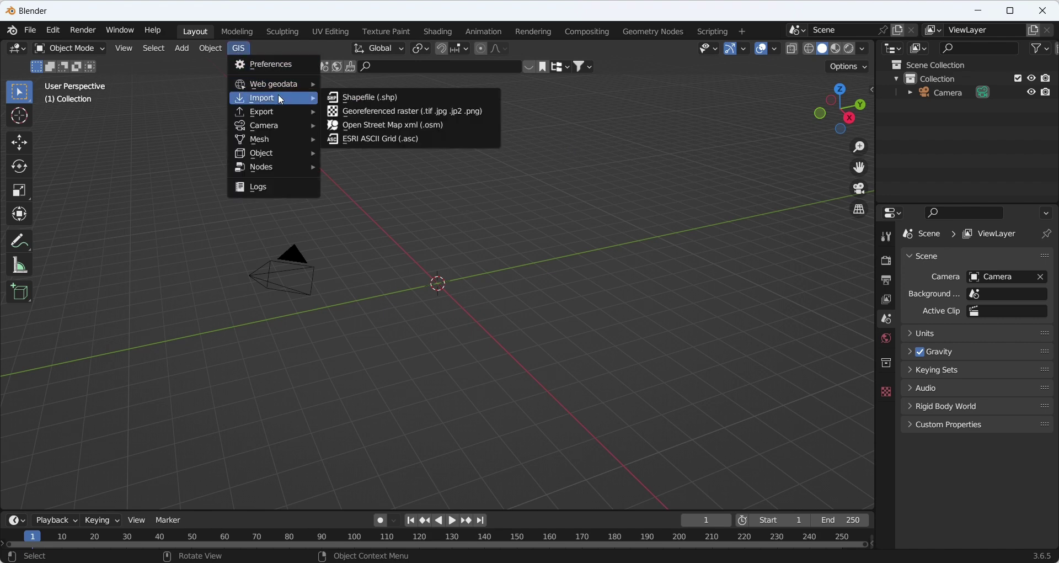
click(360, 98)
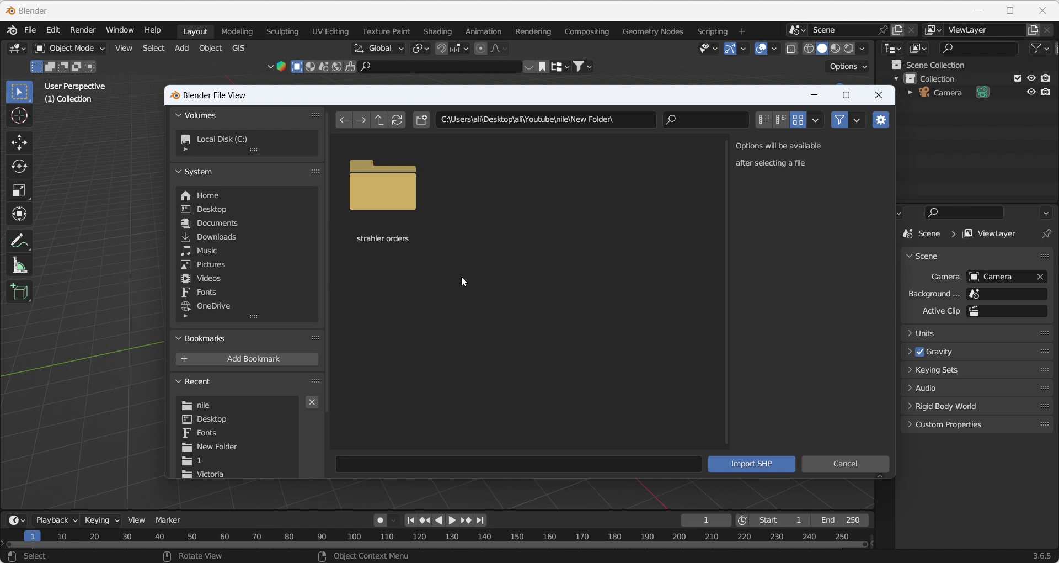
click(405, 210)
scroll(521, 273, down, 1)
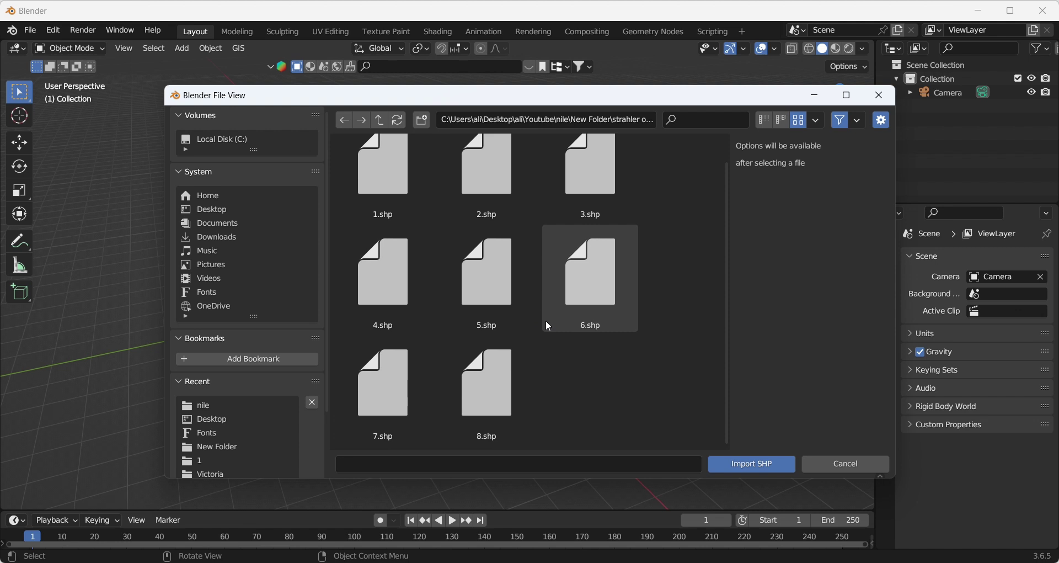
scroll(545, 320, down, 1)
scroll(545, 320, up, 1)
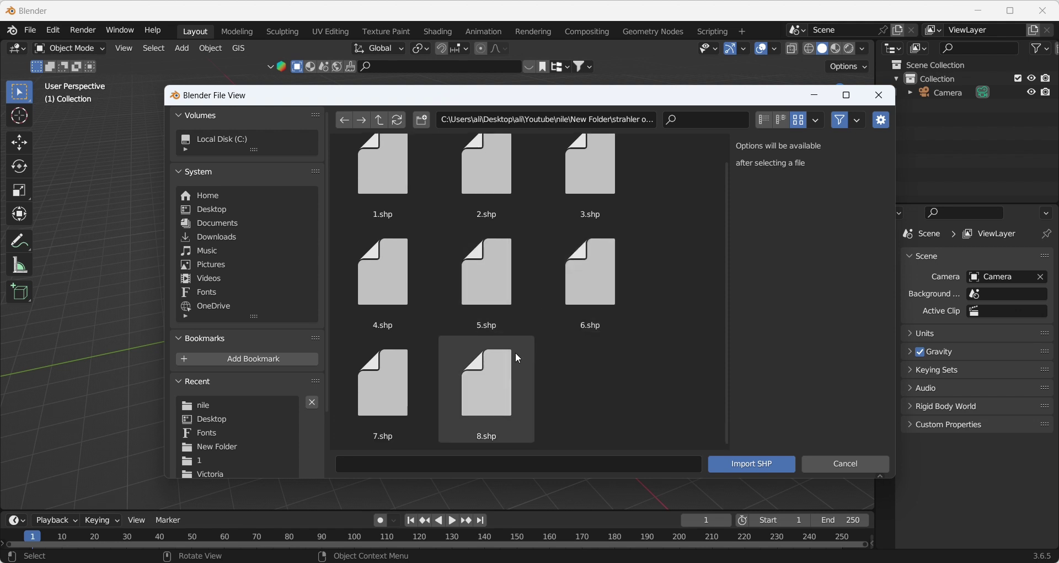
click(503, 377)
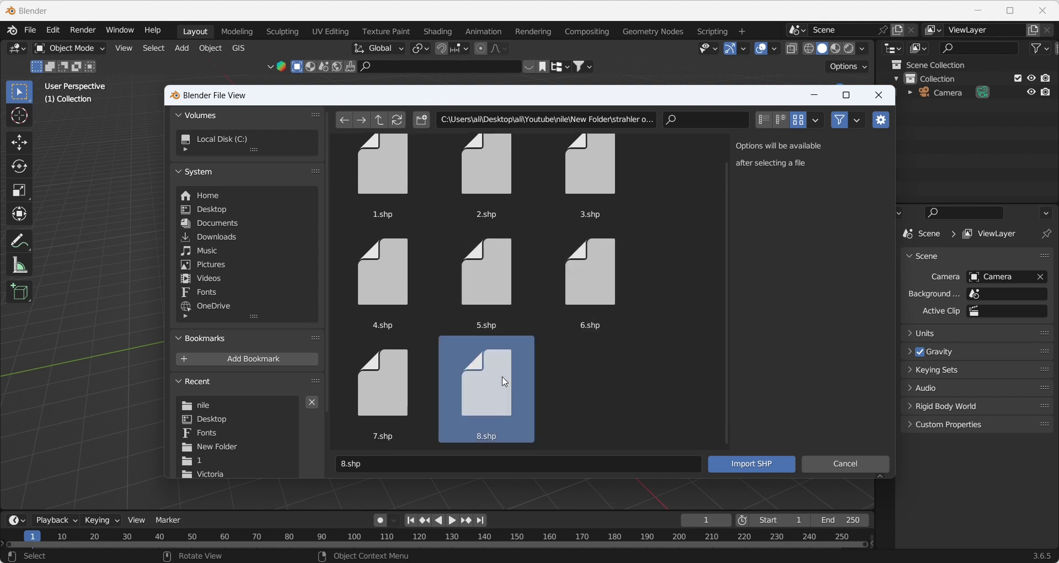
click(748, 465)
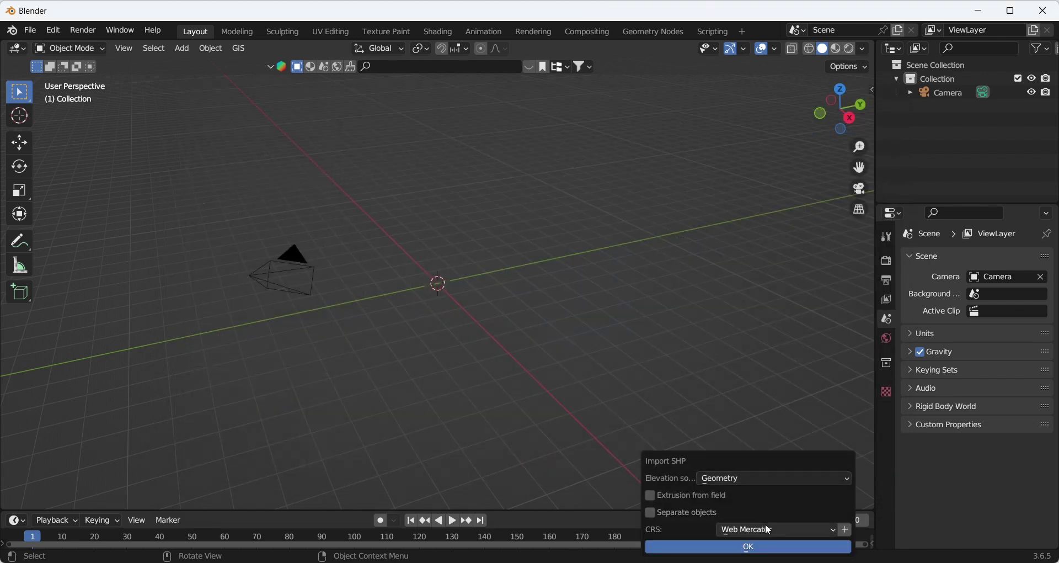
click(766, 545)
Import the shapefile 7.shp from the strahler orders folder with the existing Web Mercator scene georeferencing
drag(547, 365, 502, 386)
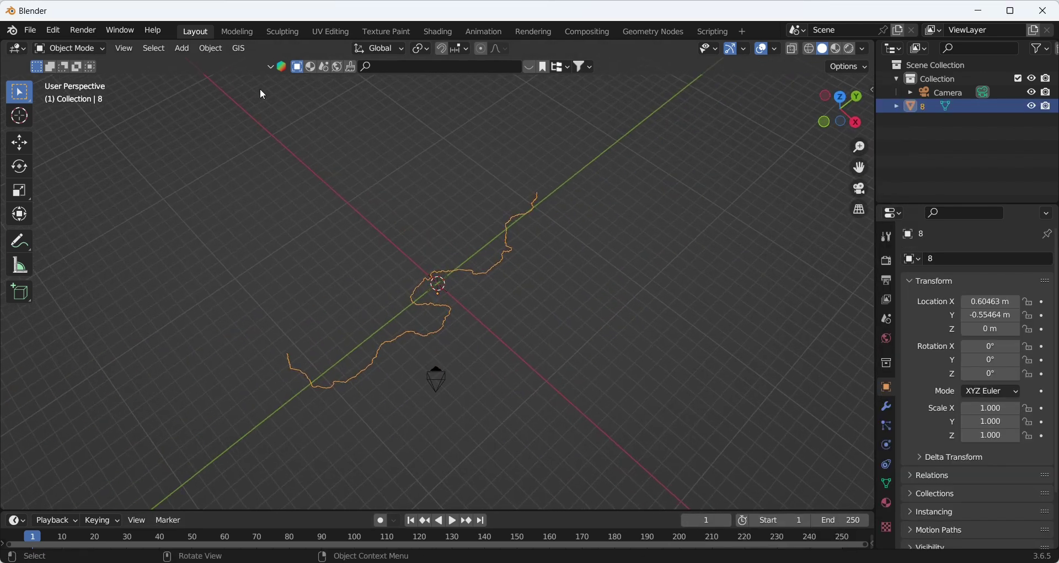
click(239, 49)
mouse_move(266, 98)
click(353, 98)
scroll(381, 400, down, 1)
double_click(374, 399)
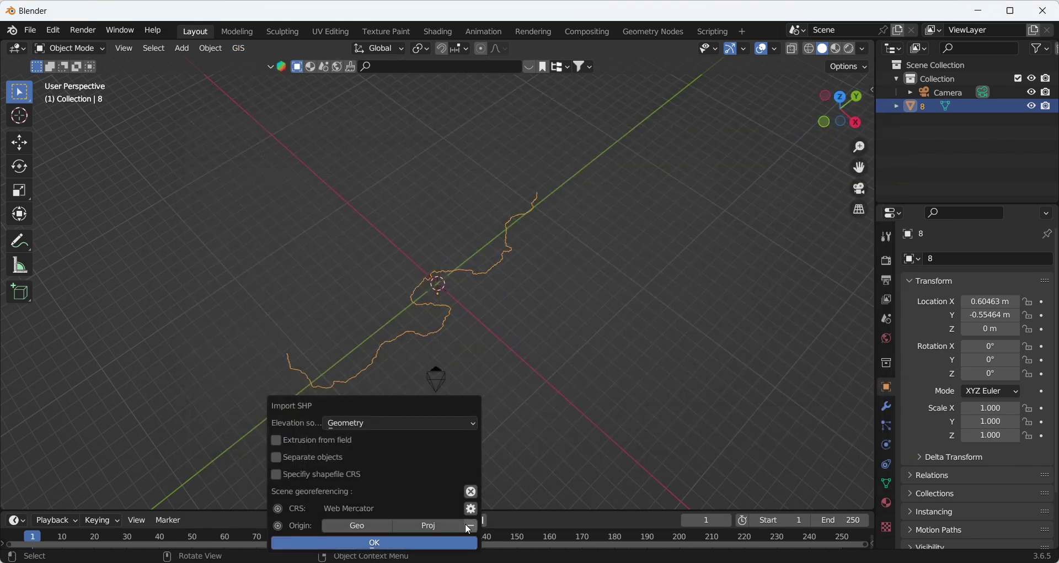
click(461, 544)
Import the shapefile 6.shp into the scene with the same import settings
click(240, 49)
mouse_move(292, 98)
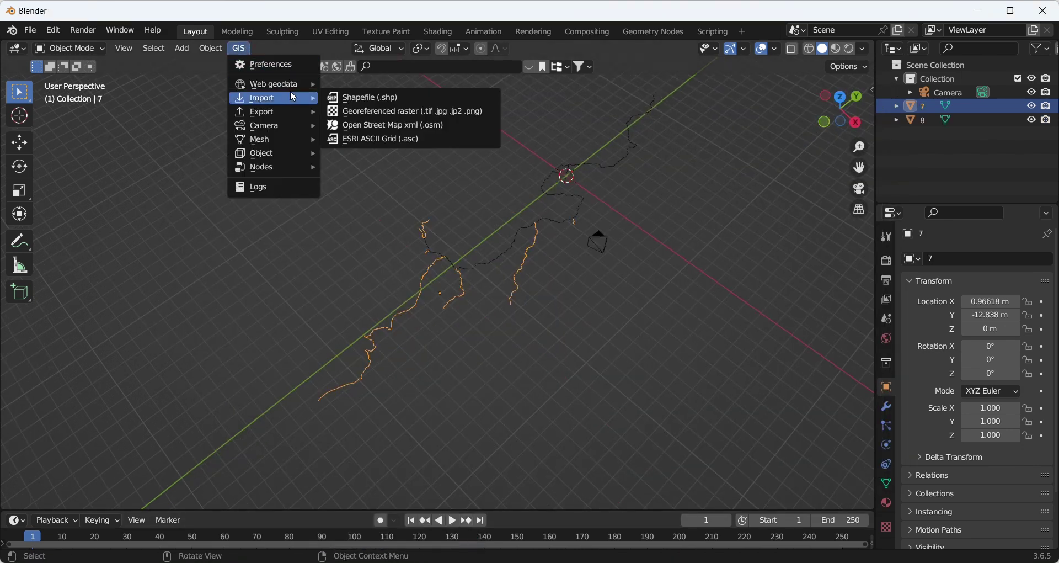
click(363, 98)
double_click(605, 324)
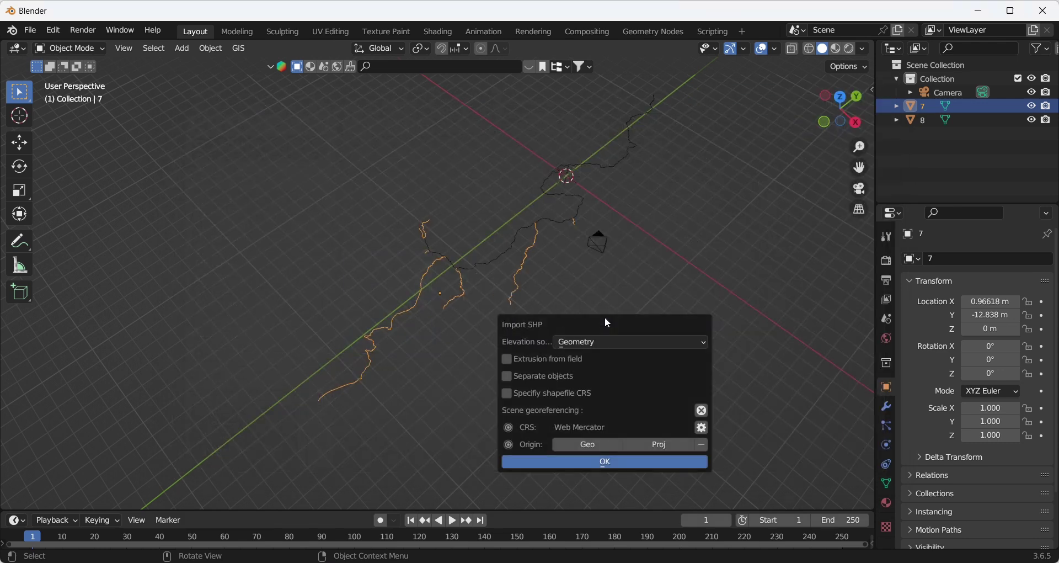
click(651, 464)
Import the shapefile 5.shp into the scene with the same Web Mercator settings
click(250, 48)
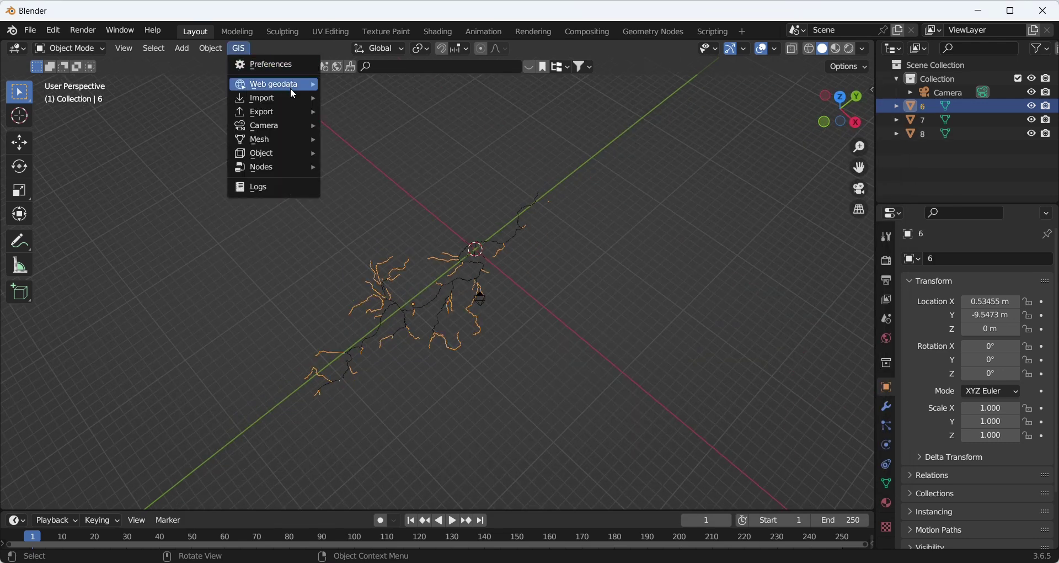
mouse_move(292, 98)
click(362, 97)
click(493, 304)
double_click(493, 303)
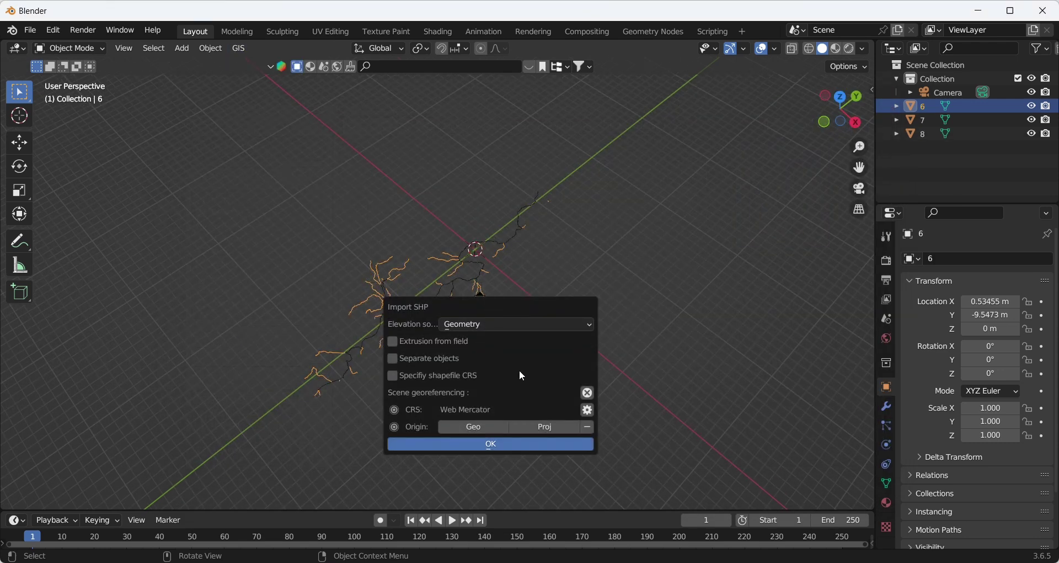
click(539, 448)
Import the shapefile 4.shp from the strahler orders folder, accepting the default import options
click(243, 50)
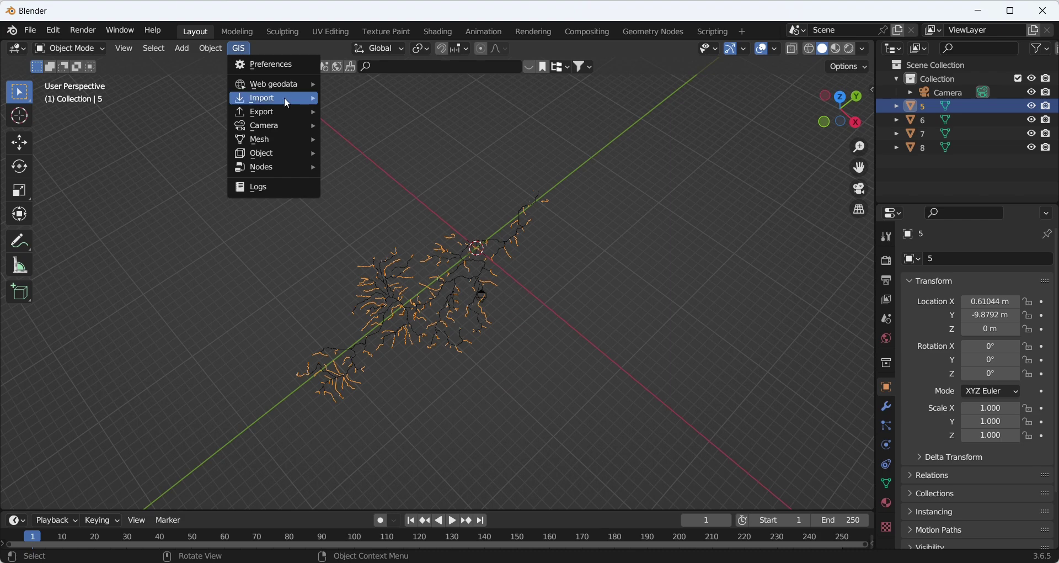
mouse_move(284, 98)
click(363, 97)
double_click(397, 331)
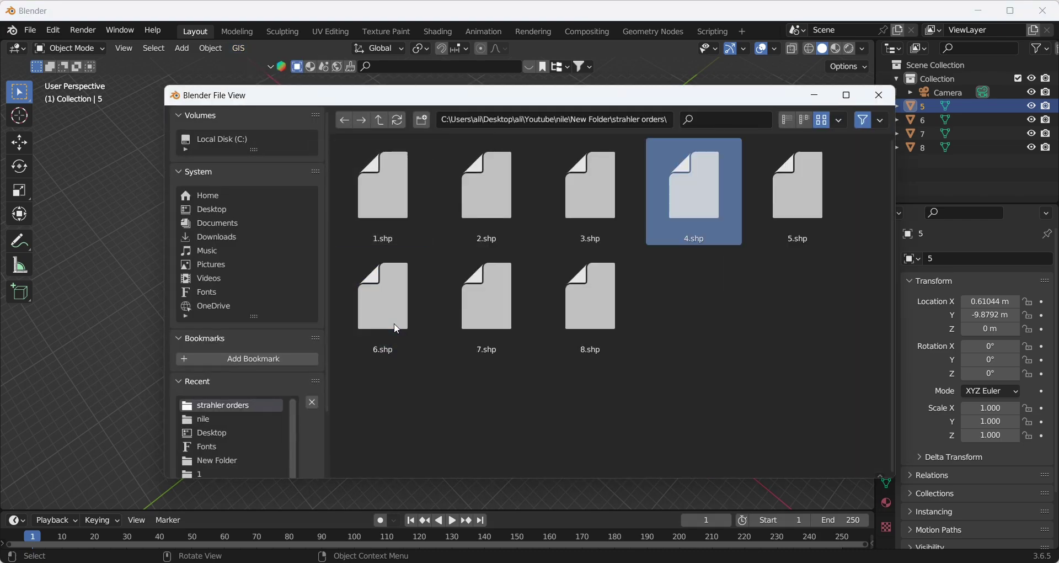
click(475, 469)
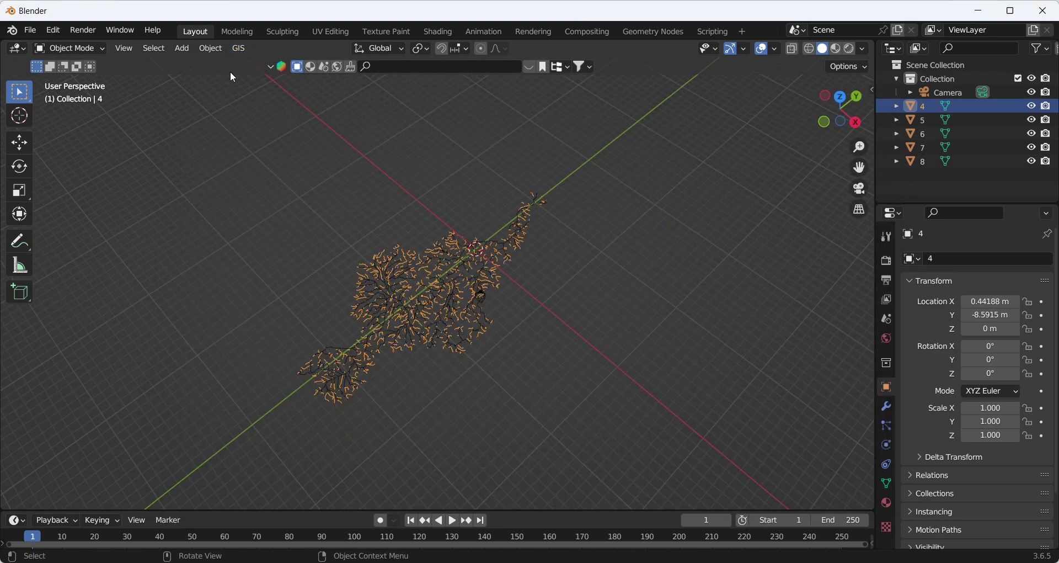
Import the shapefile 3.shp from the strahler orders folder into the scene
click(243, 45)
mouse_move(285, 96)
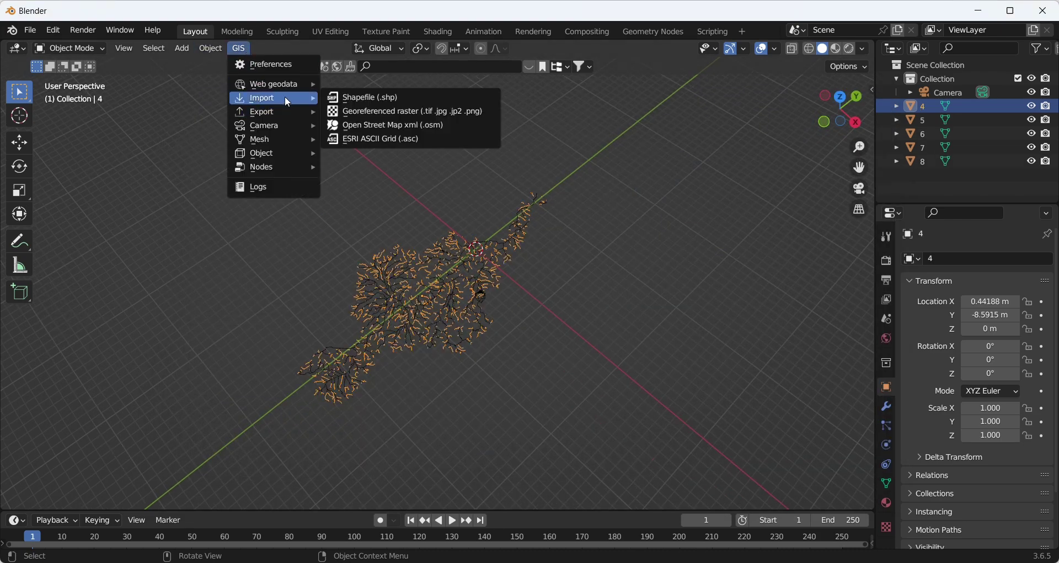
click(364, 96)
click(596, 187)
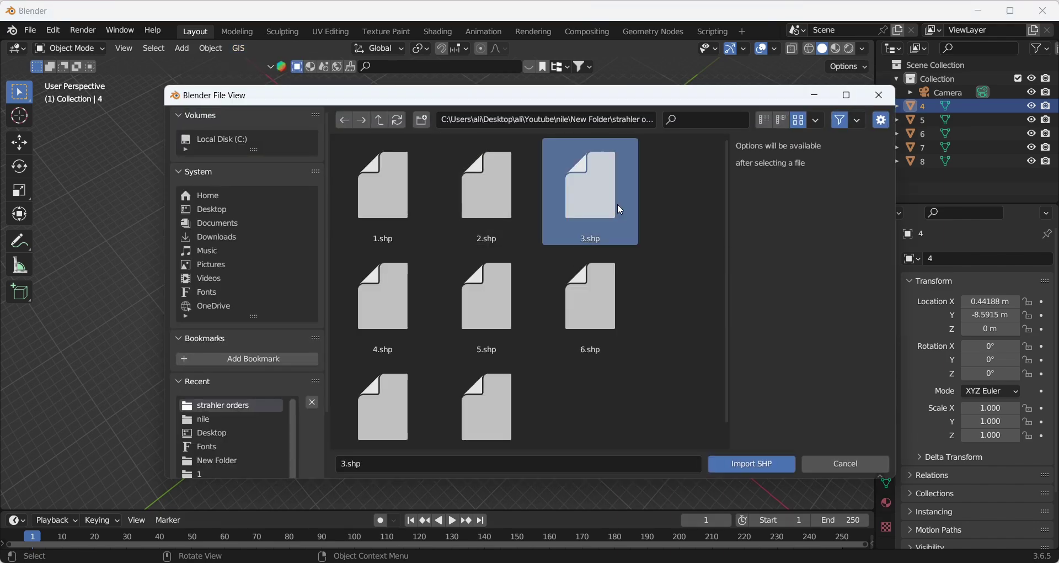
click(734, 466)
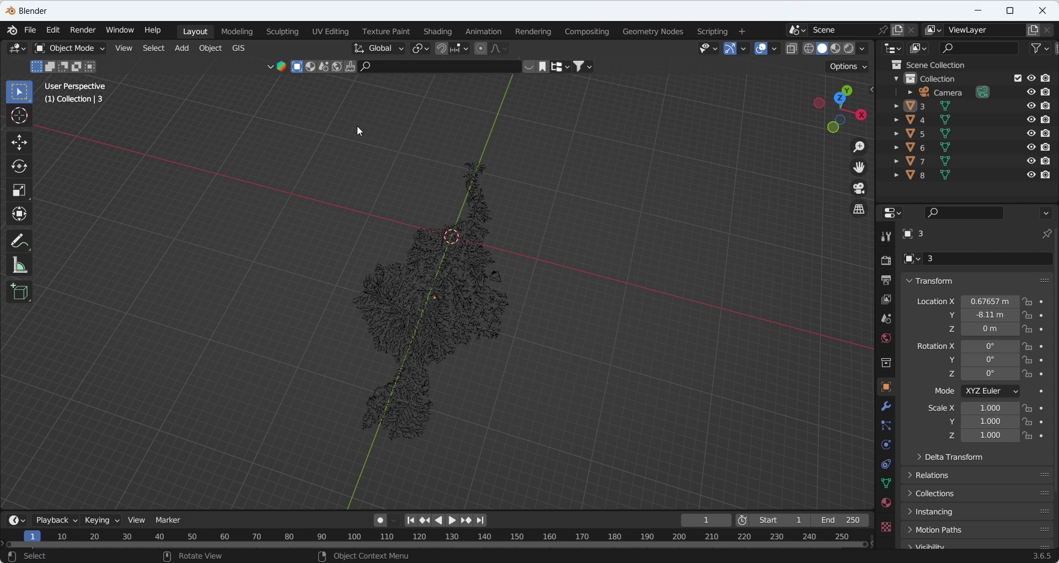
Select all the imported river objects, 3 through 8, and convert them to curves
drag(312, 136, 596, 467)
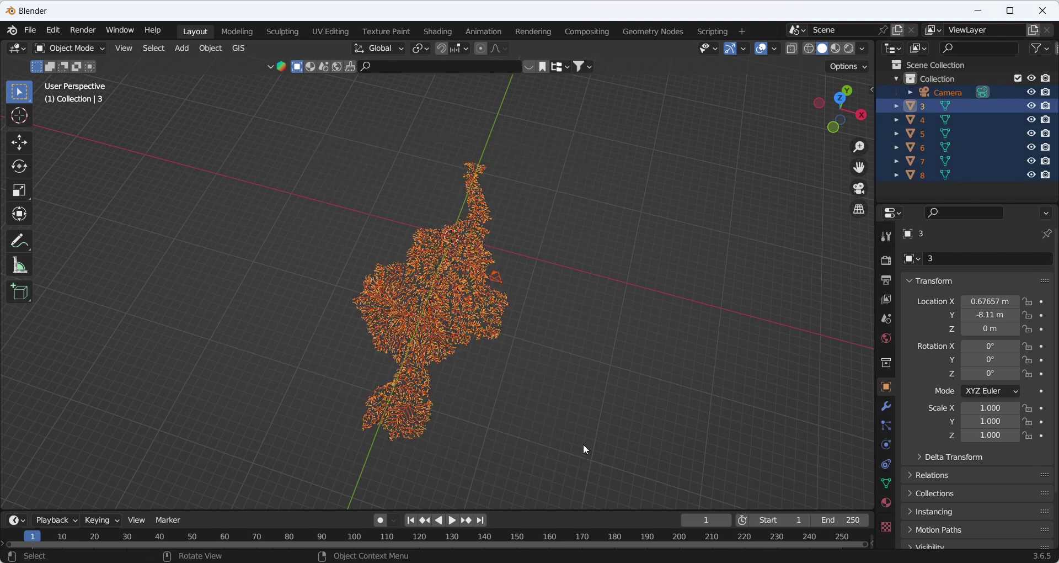
right_click(446, 344)
mouse_move(442, 331)
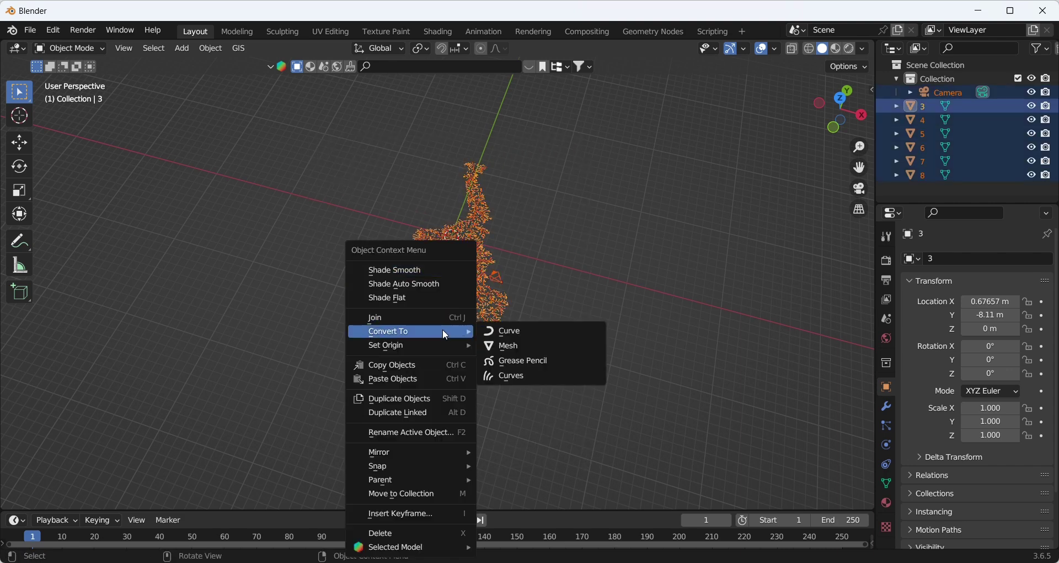
click(528, 332)
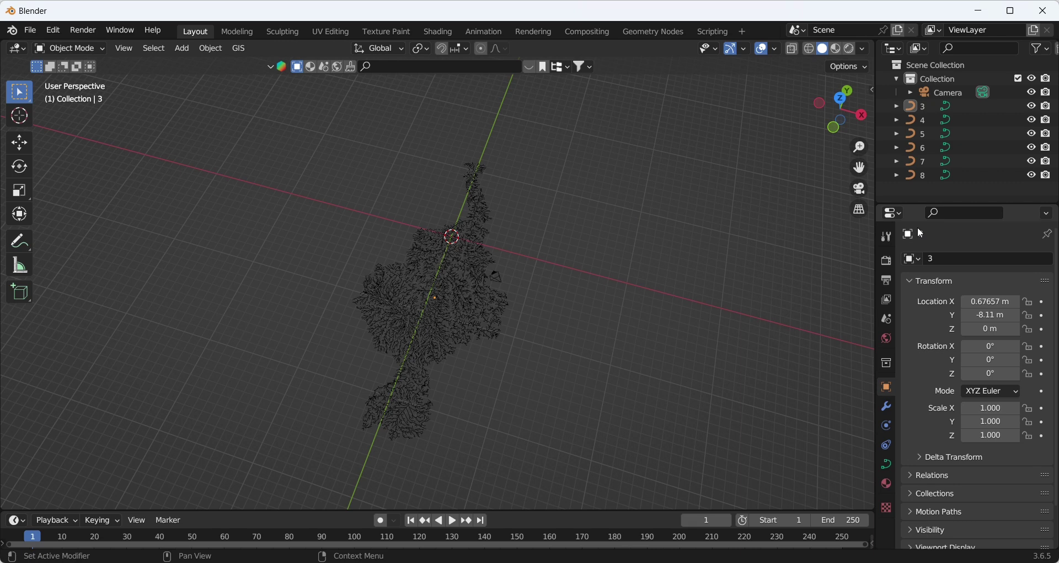
Thicken the river curve 8 by entering a round bevel depth in its curve geometry settings
click(972, 171)
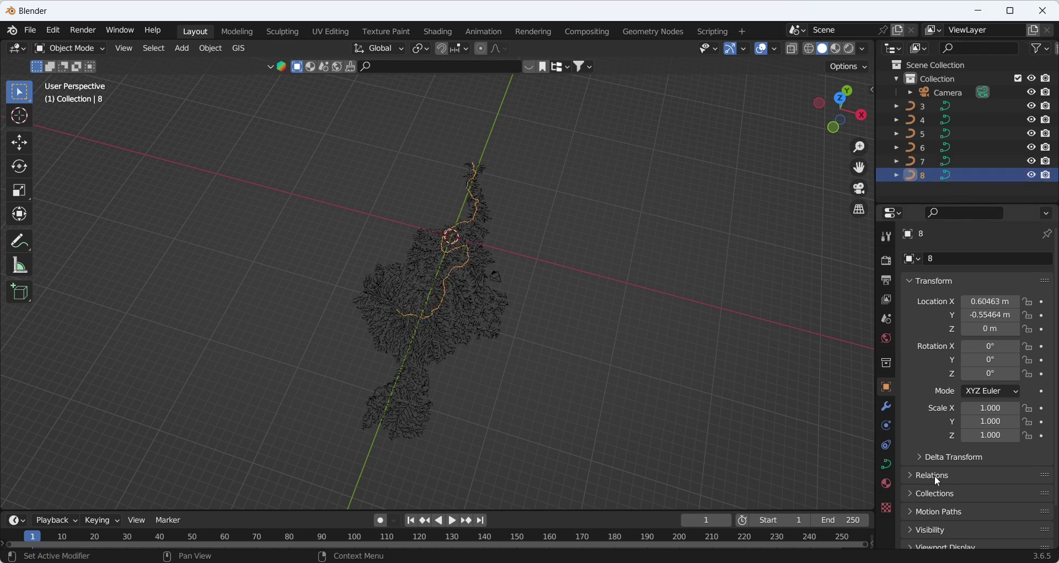
click(889, 468)
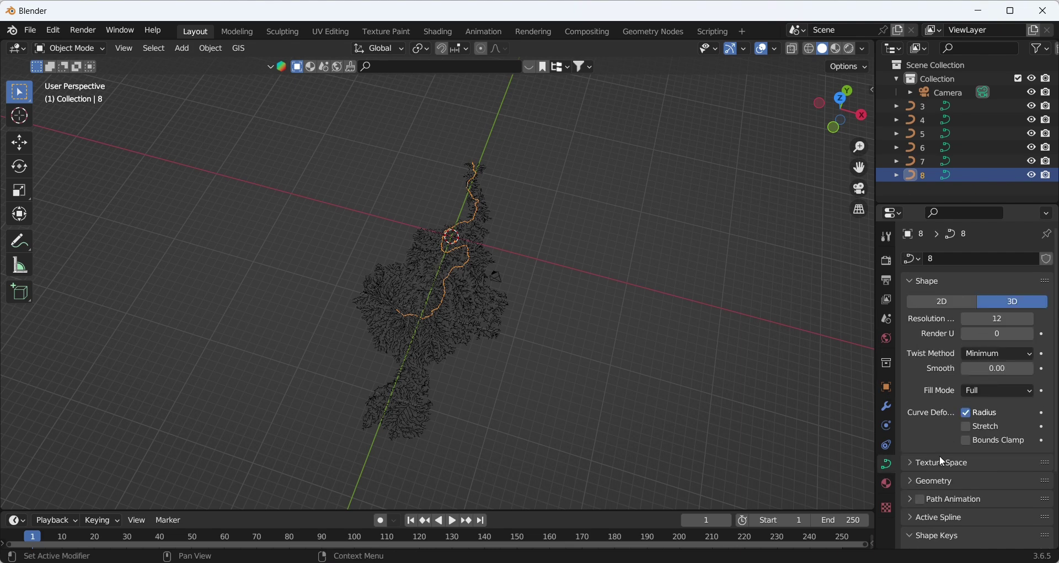
scroll(960, 444, down, 5)
click(965, 440)
ctrl+click(933, 384)
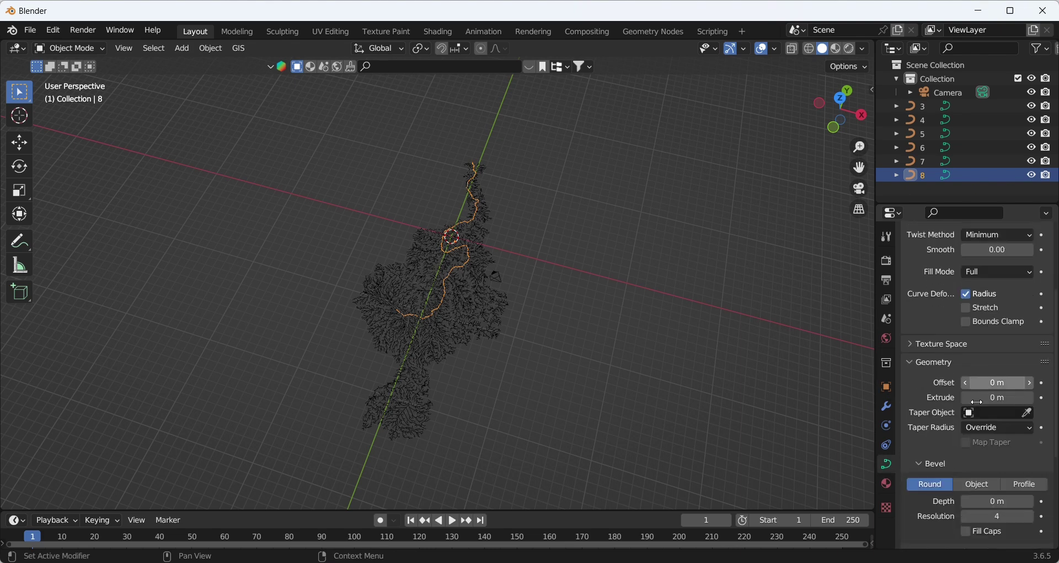
scroll(960, 419, down, 3)
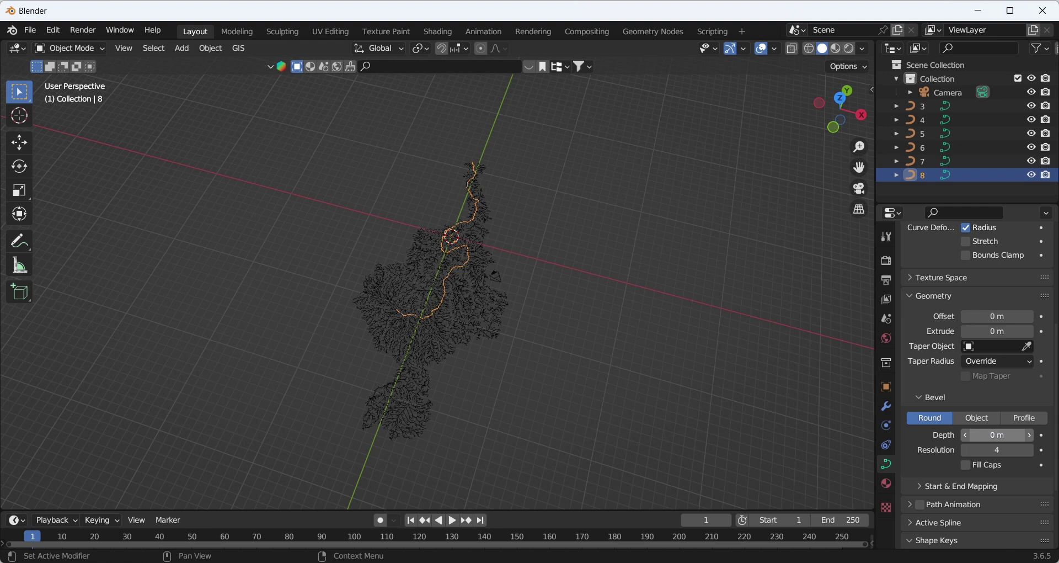
click(1001, 436)
text(0.0)
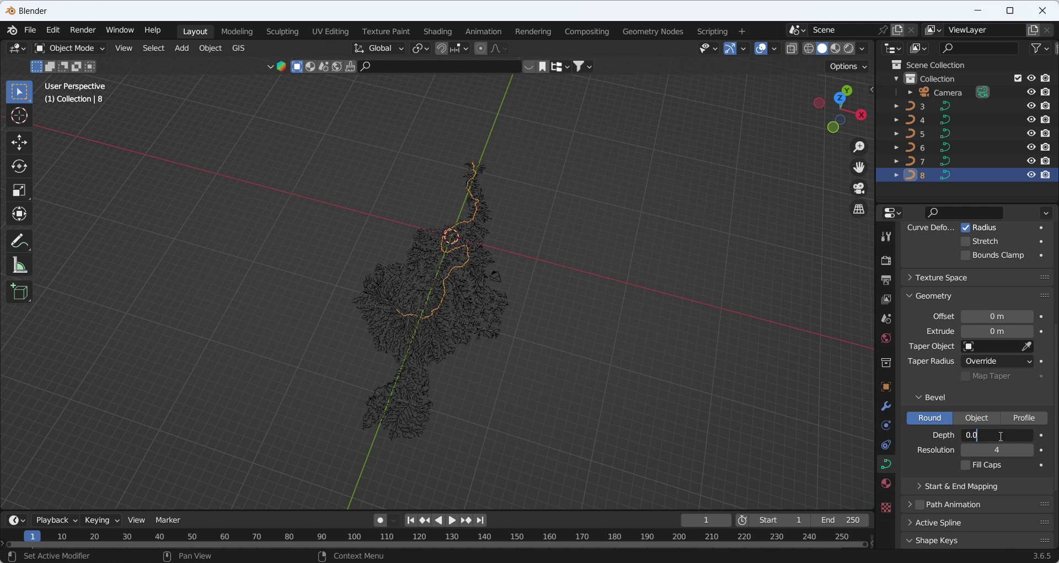
text(25)
key(Return)
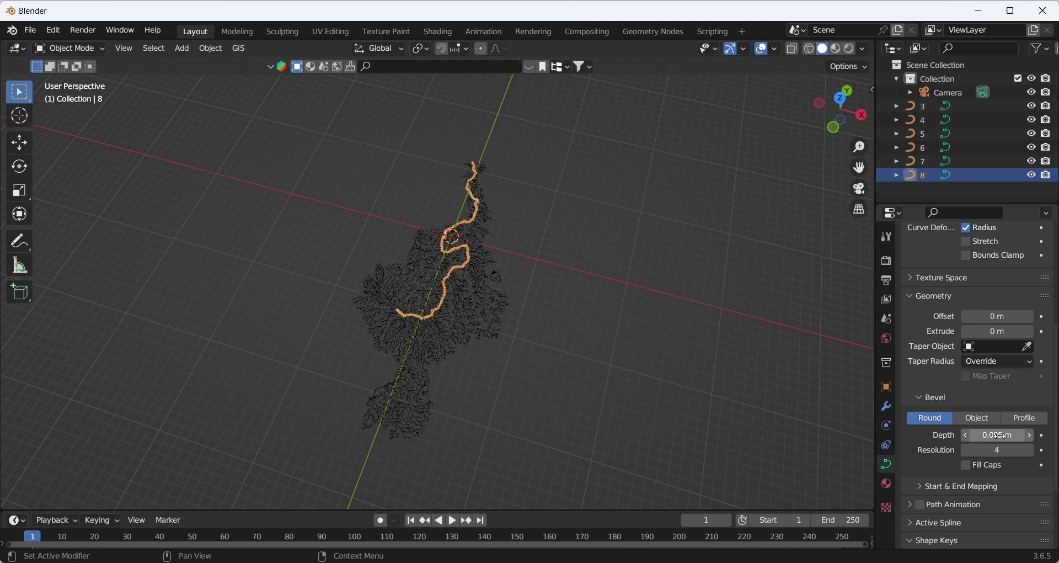
Set the bevel depth of the river curve 7 to 0.045 m
click(927, 167)
click(1001, 436)
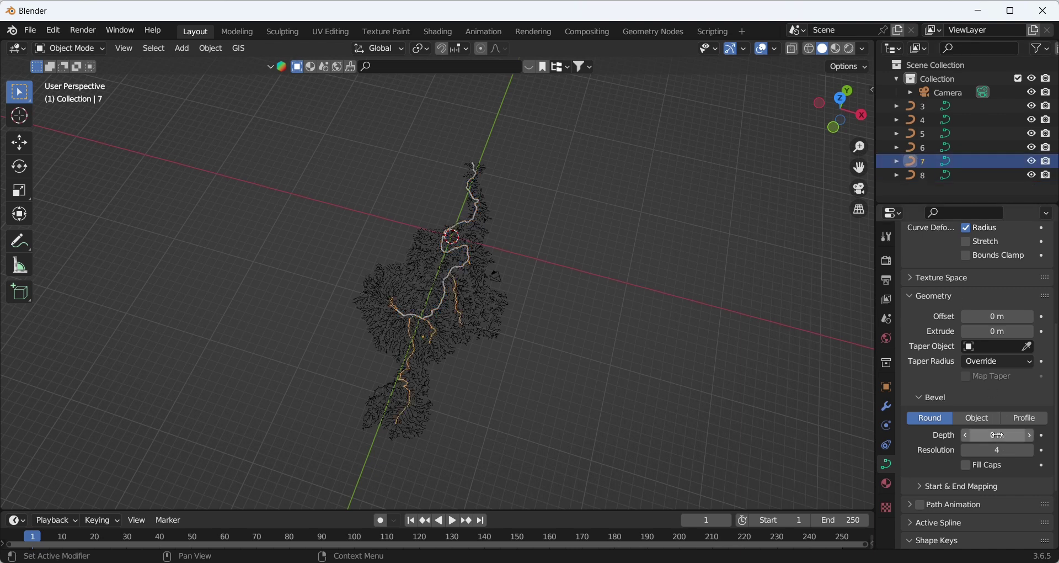
text(0.0)
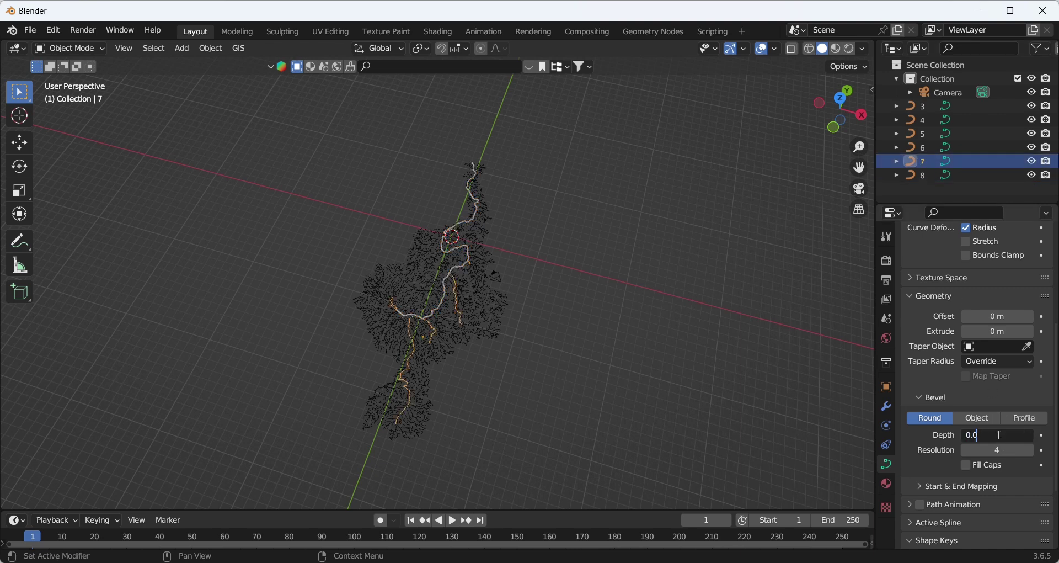
text(45)
key(Return)
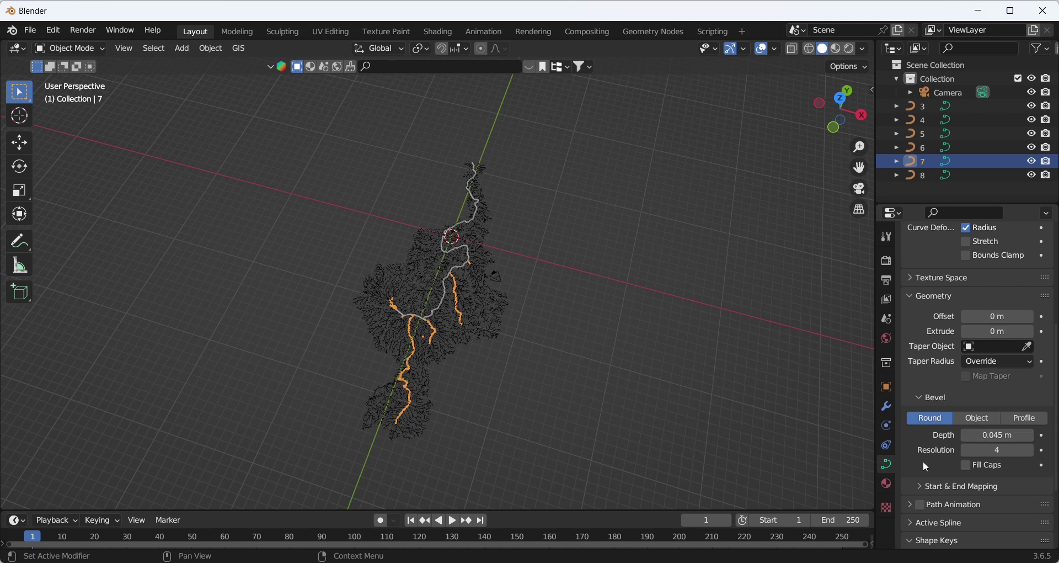
Set the bevel depth of the river curve 6 to 0.03 m
click(927, 148)
click(992, 436)
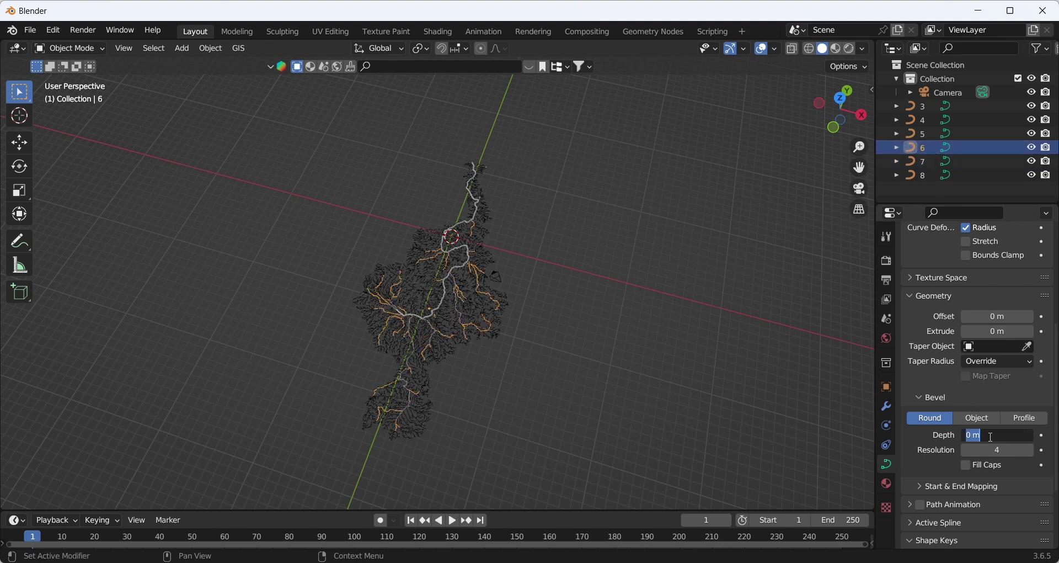
text(0.03)
key(Return)
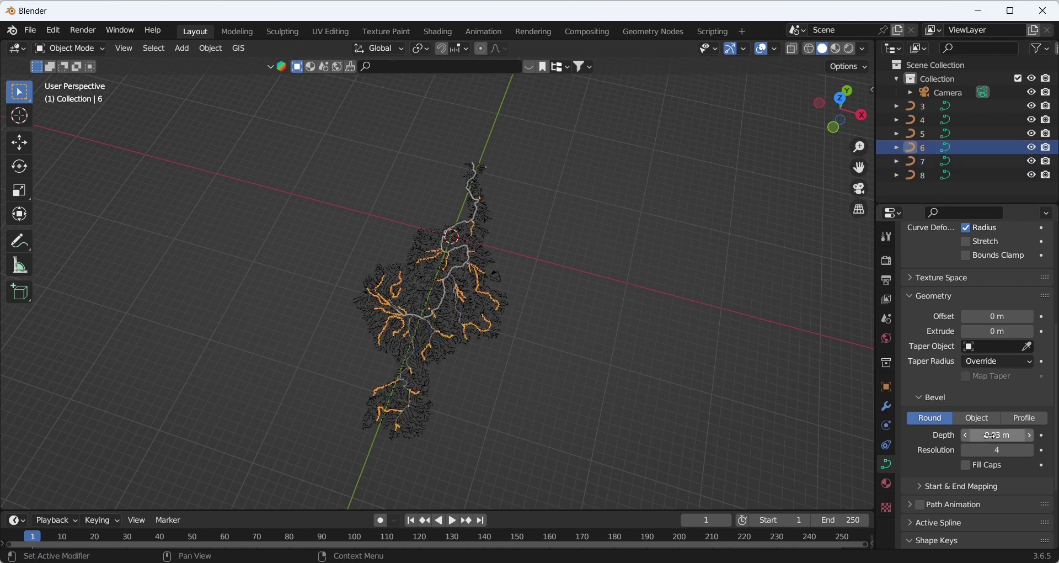
Set the bevel depth of the river curve 5 to 0.015 m
click(936, 135)
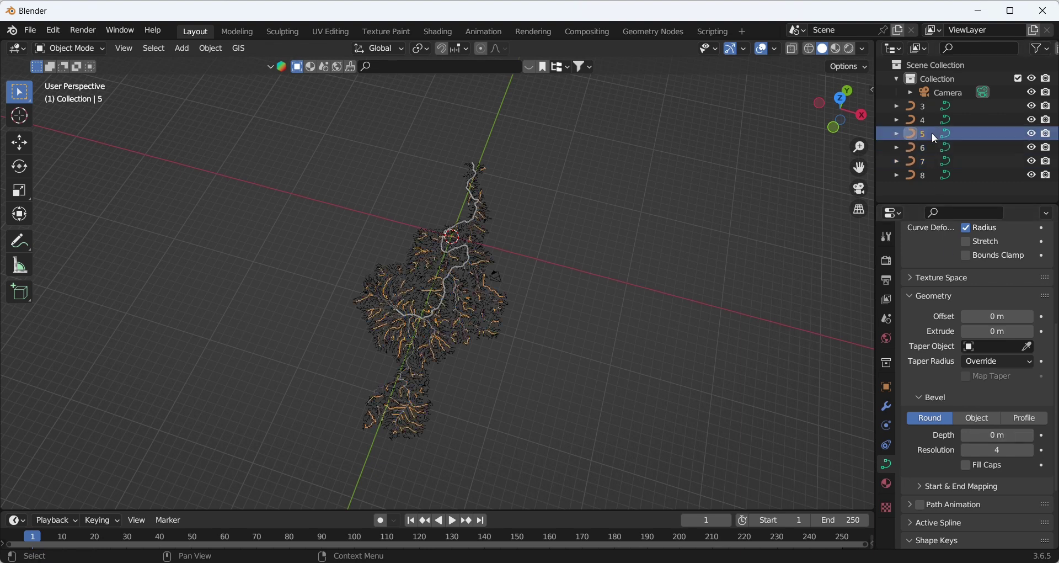
click(1005, 433)
text(0.)
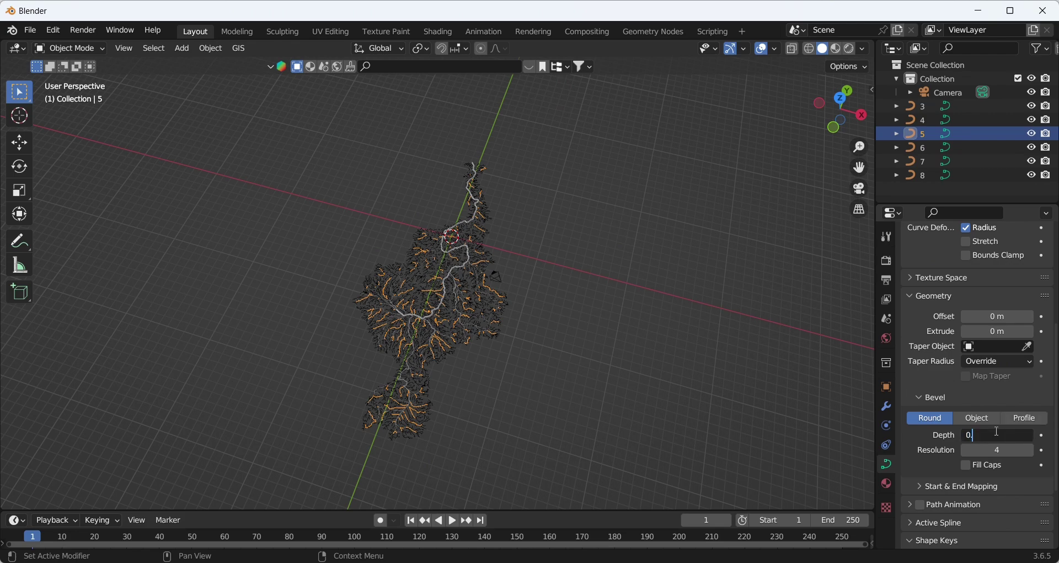
text(015)
key(Return)
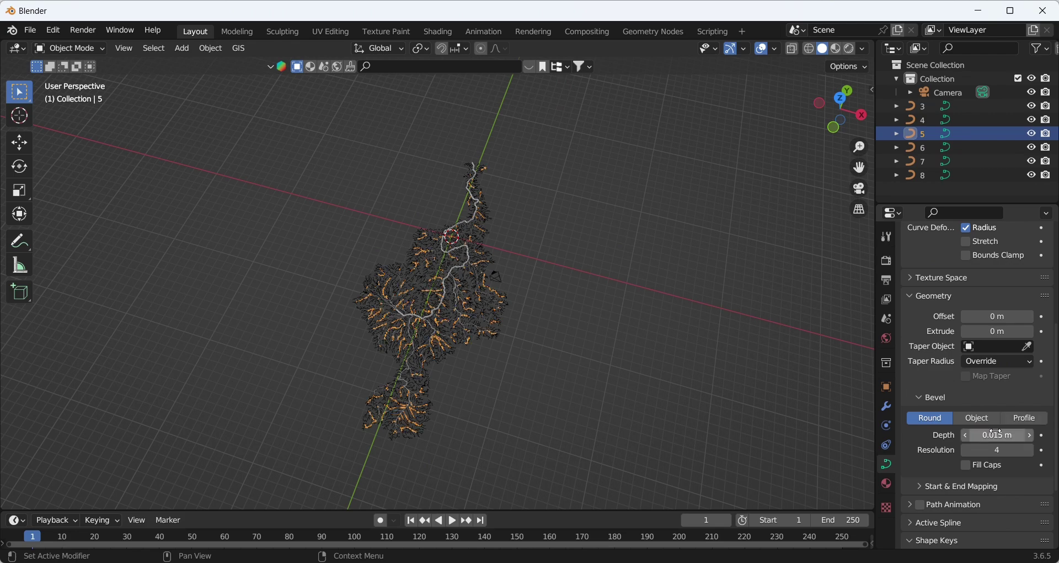
Set the bevel depth of the river curve 4 to 0.002 m and select the river curve 3
click(936, 120)
click(996, 436)
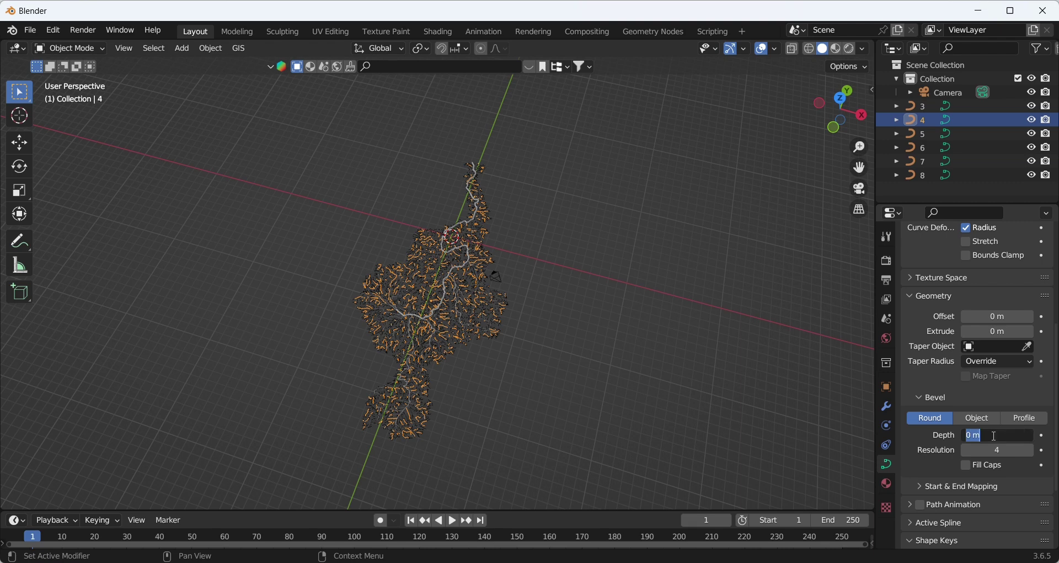
text(0.002)
key(Return)
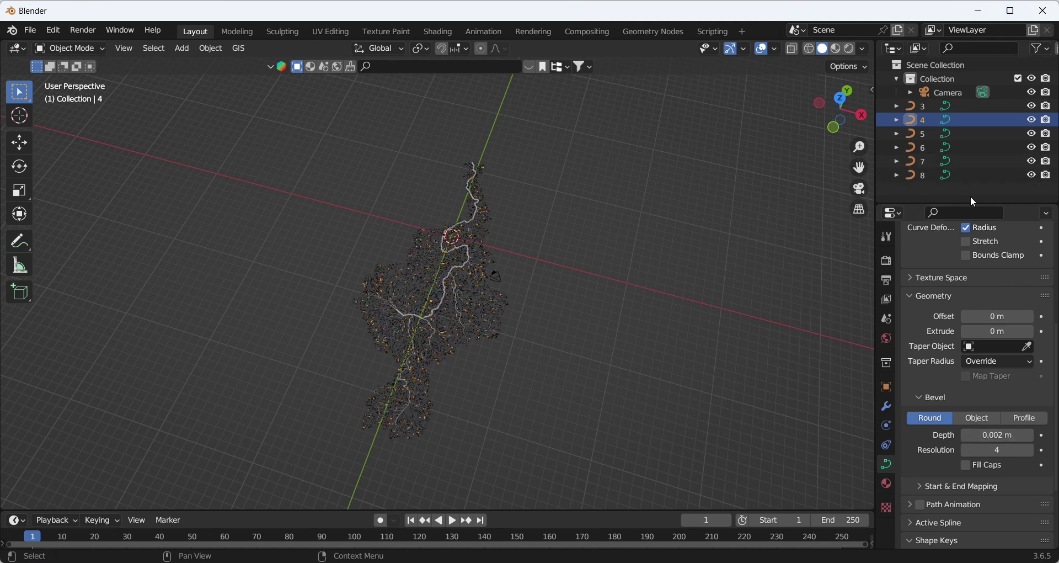
click(925, 106)
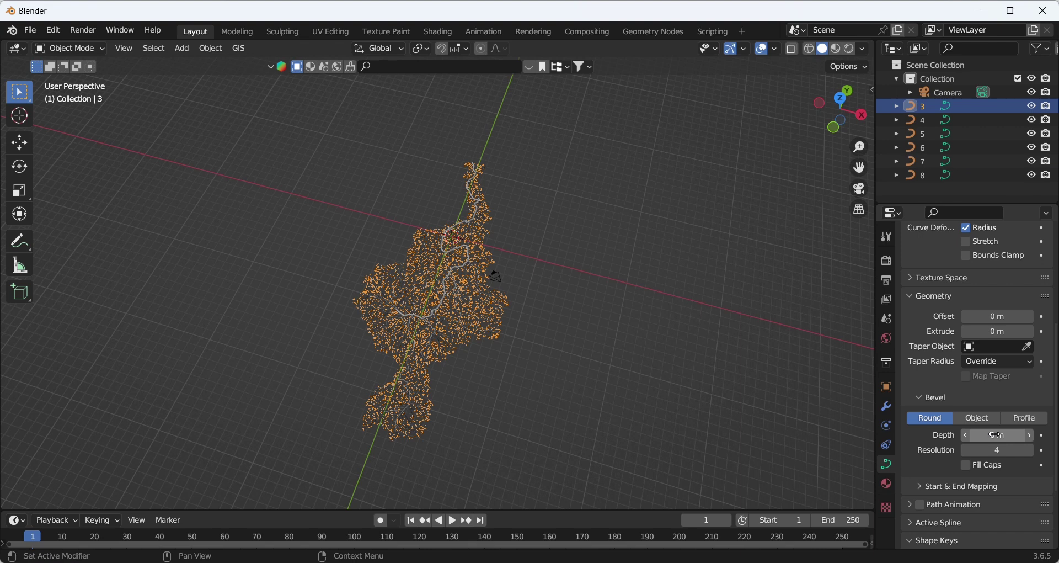
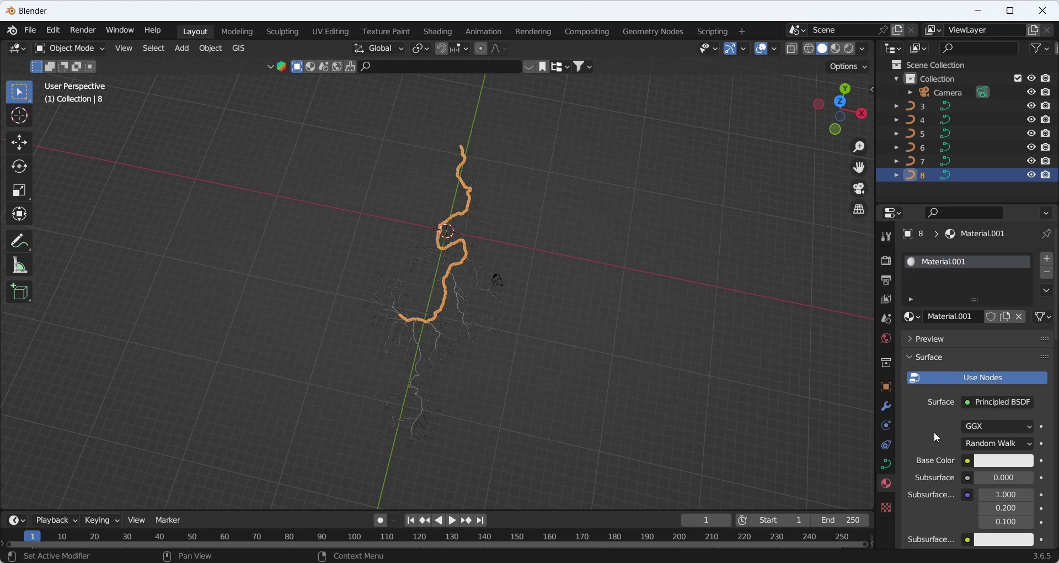
Set the base color of the river curve 8's material to hex 2C6CFF
click(1015, 467)
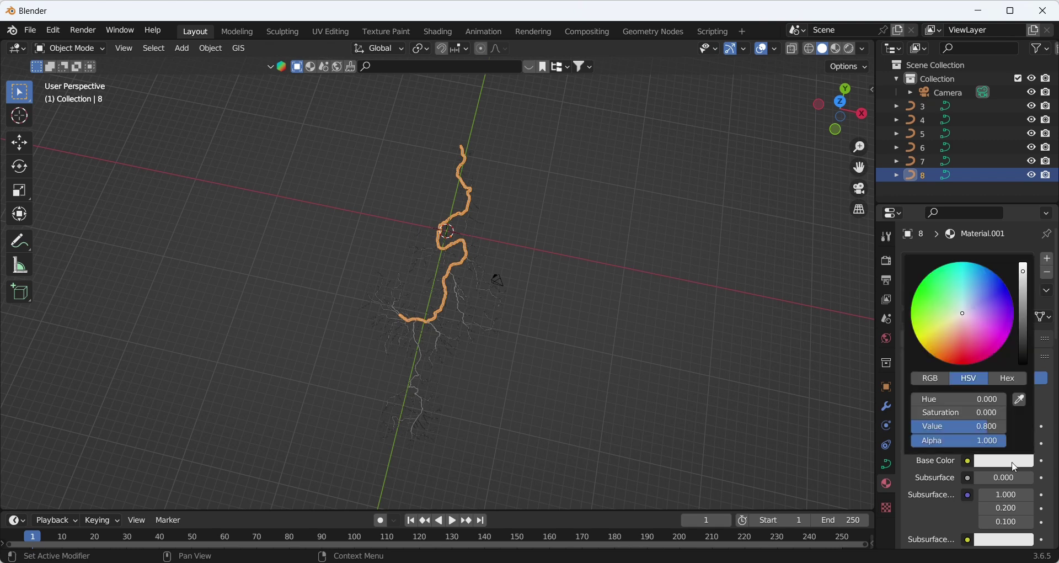
click(1011, 382)
click(976, 399)
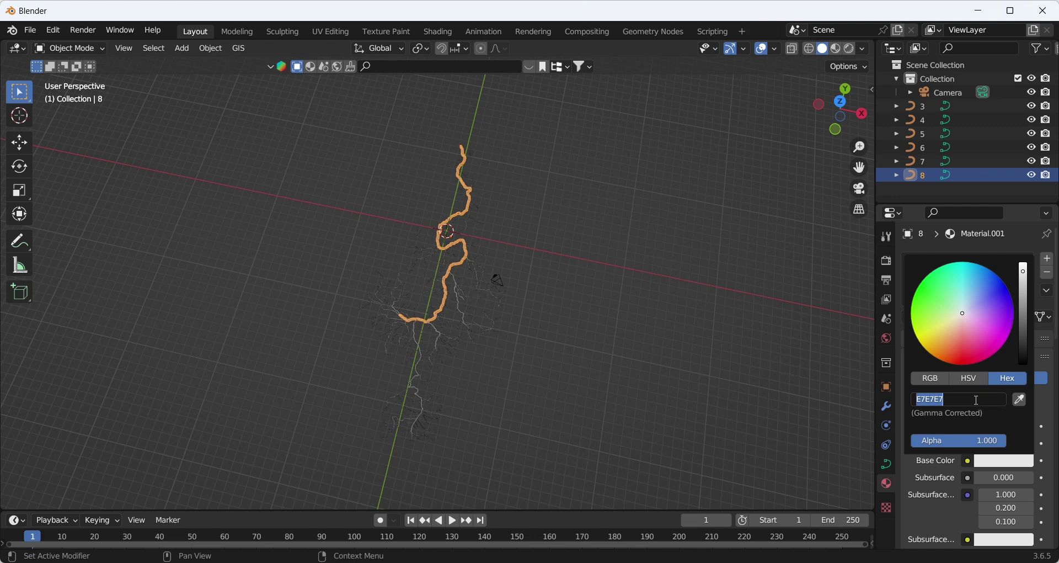
text(20)
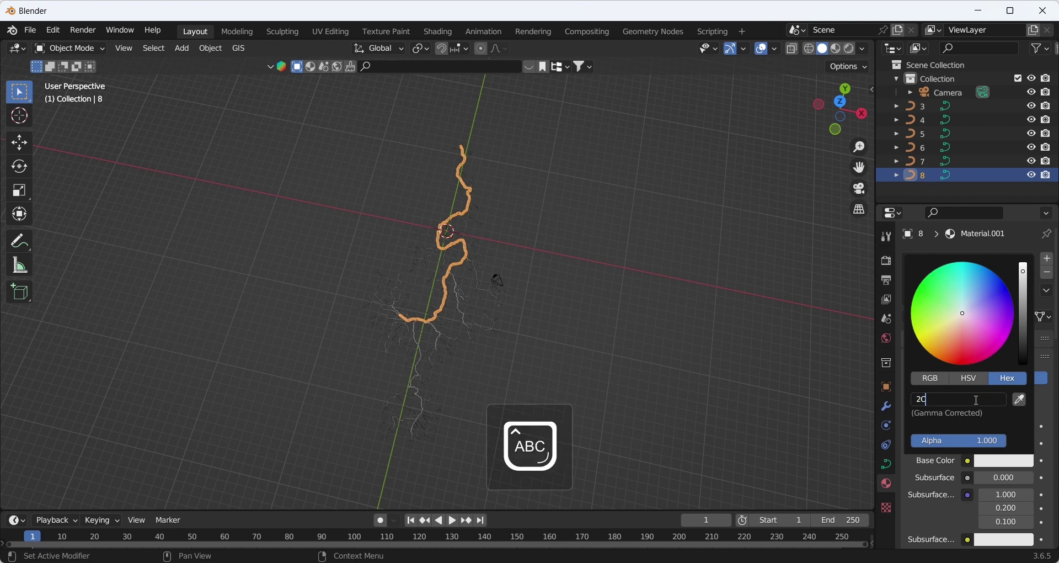
text(6C)
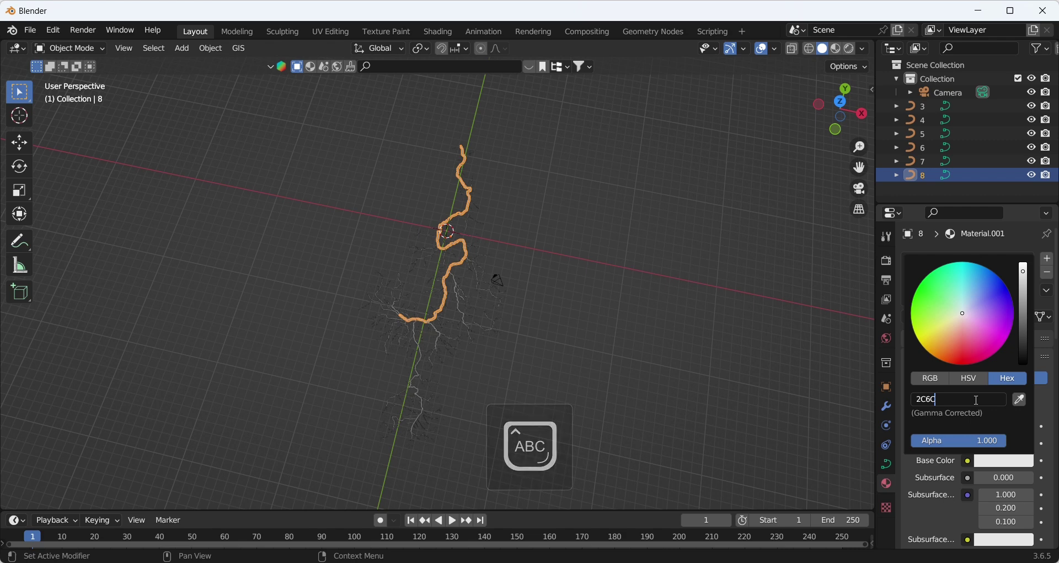
text(FF)
key(Return)
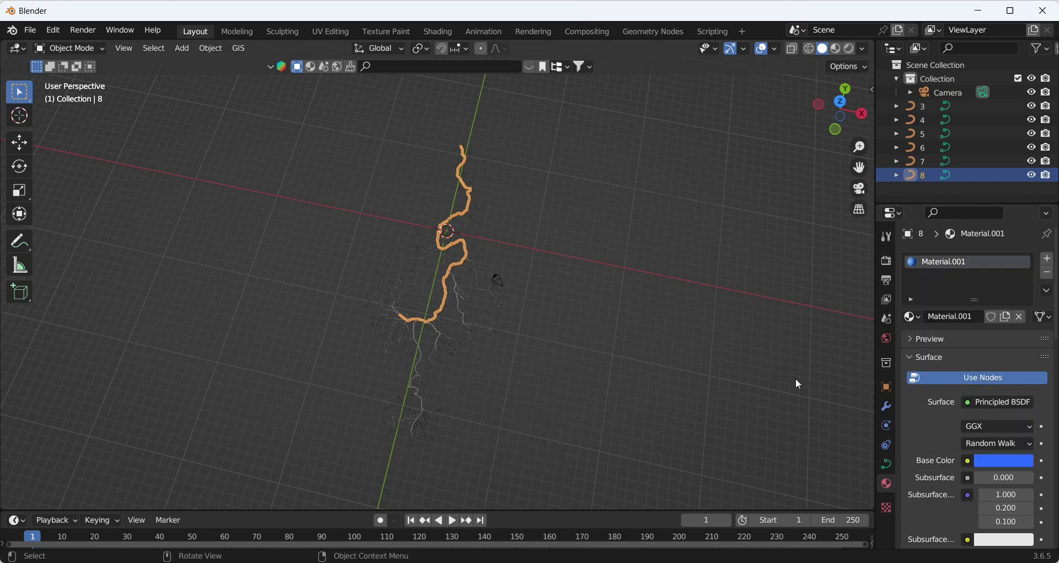
Add a new material to the river curve 7 and set its base color to hex 2C6CFF
click(923, 162)
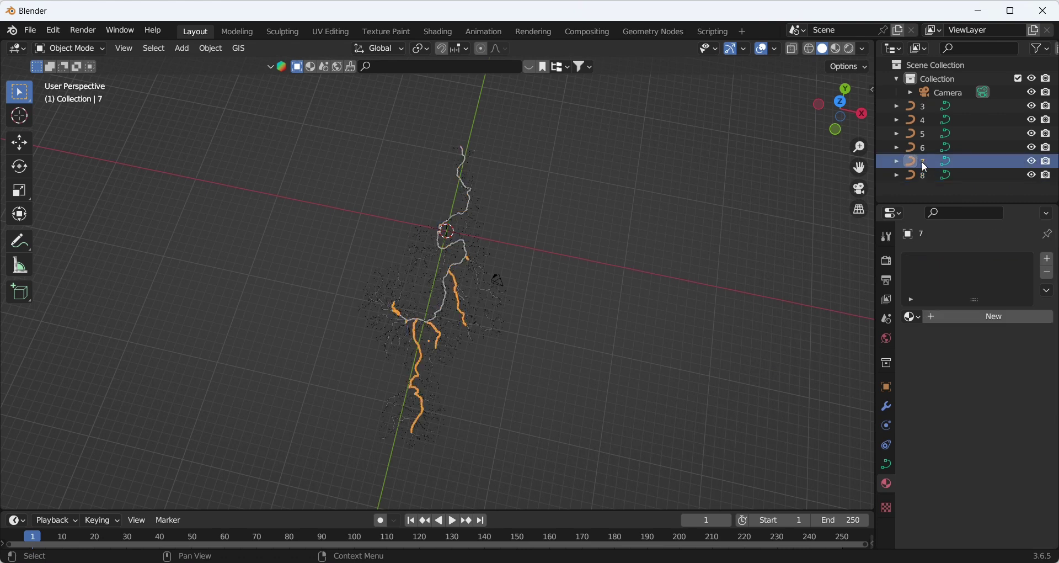
click(969, 316)
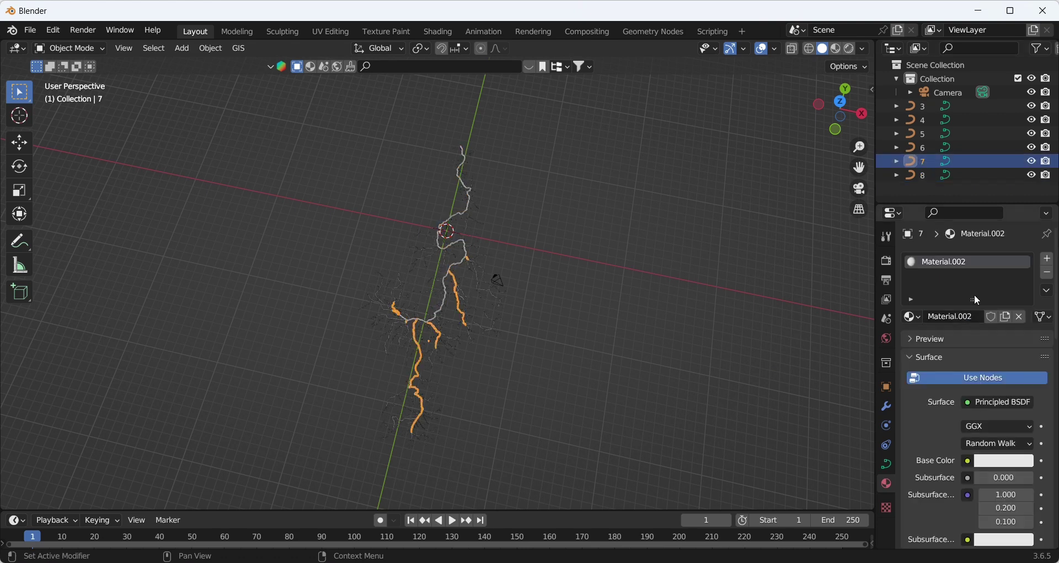
click(1005, 461)
click(974, 399)
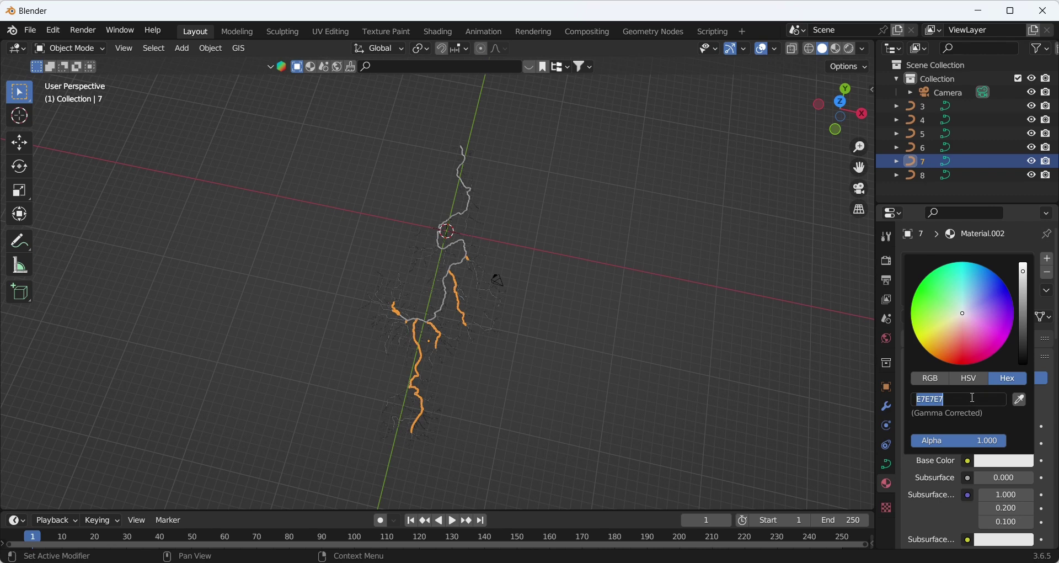
text(2C6CFF)
key(Return)
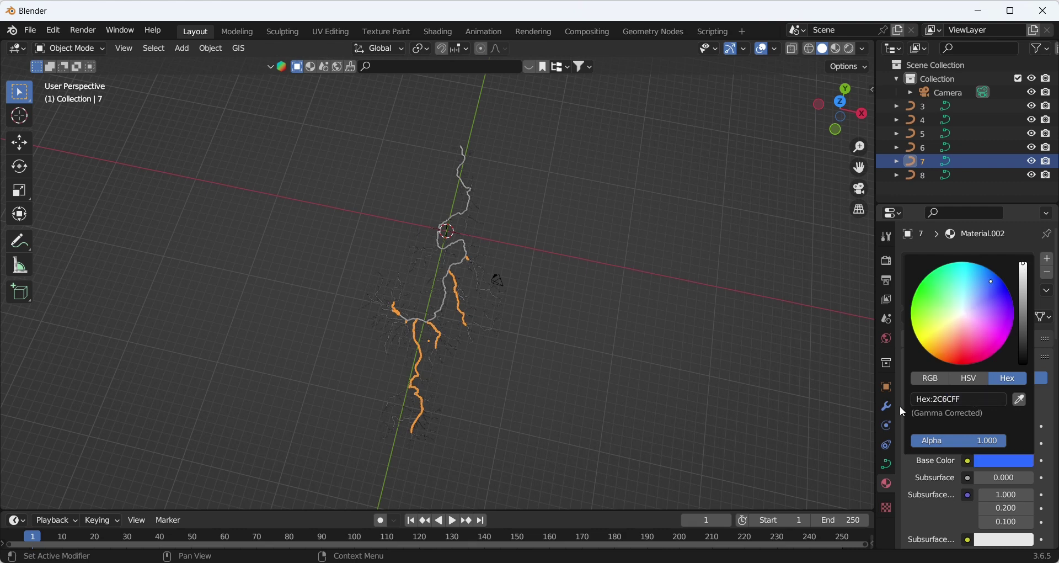
Give the river curve 6 a new material with the base color hex 0039FF
click(919, 149)
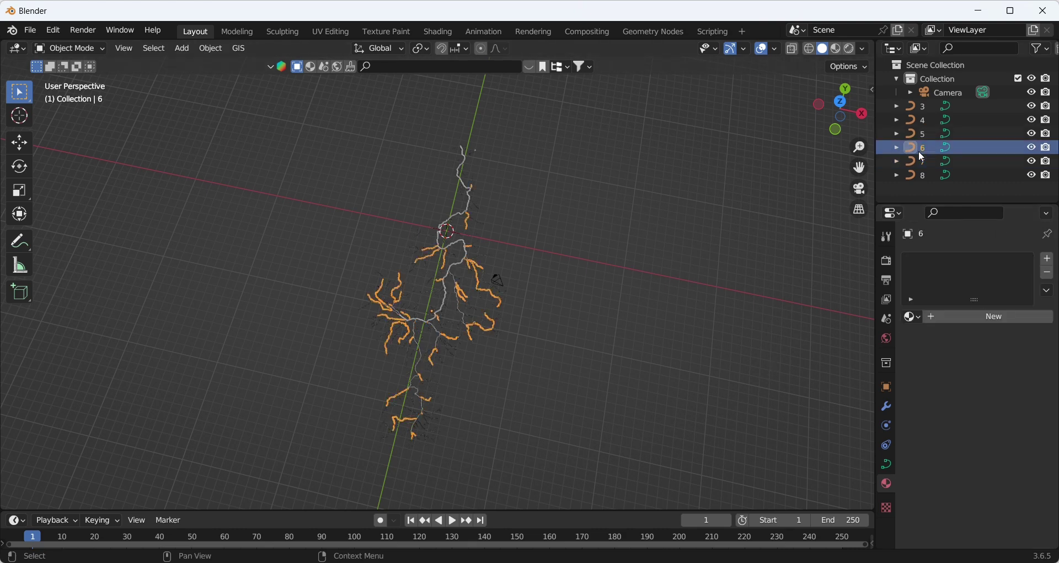
click(982, 312)
click(1002, 461)
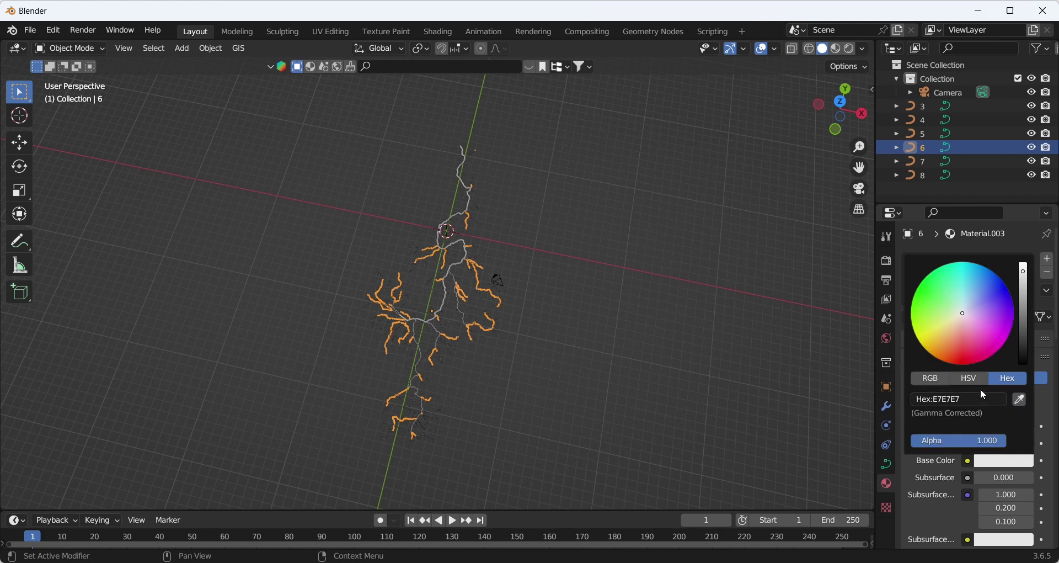
click(983, 398)
text(0039FF)
key(Return)
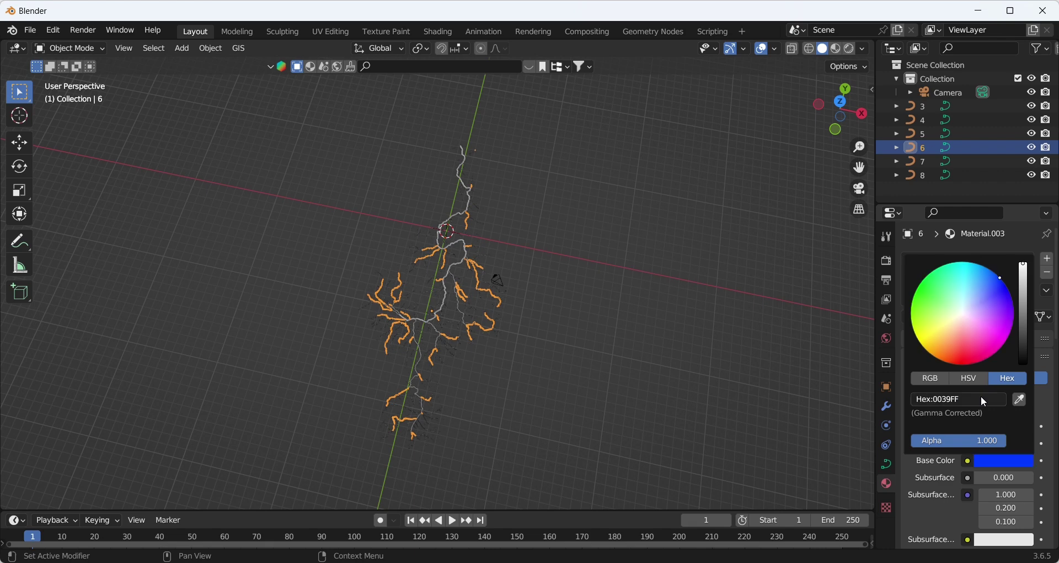
Give the river curve 5 a new material with the base color hex 0100B3
click(925, 133)
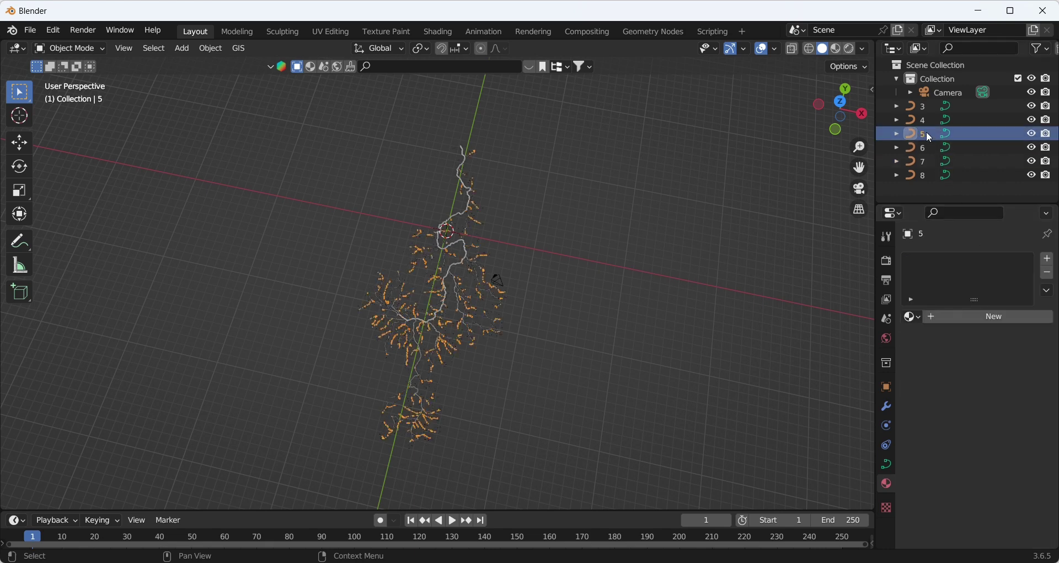
click(997, 319)
click(1000, 459)
click(968, 399)
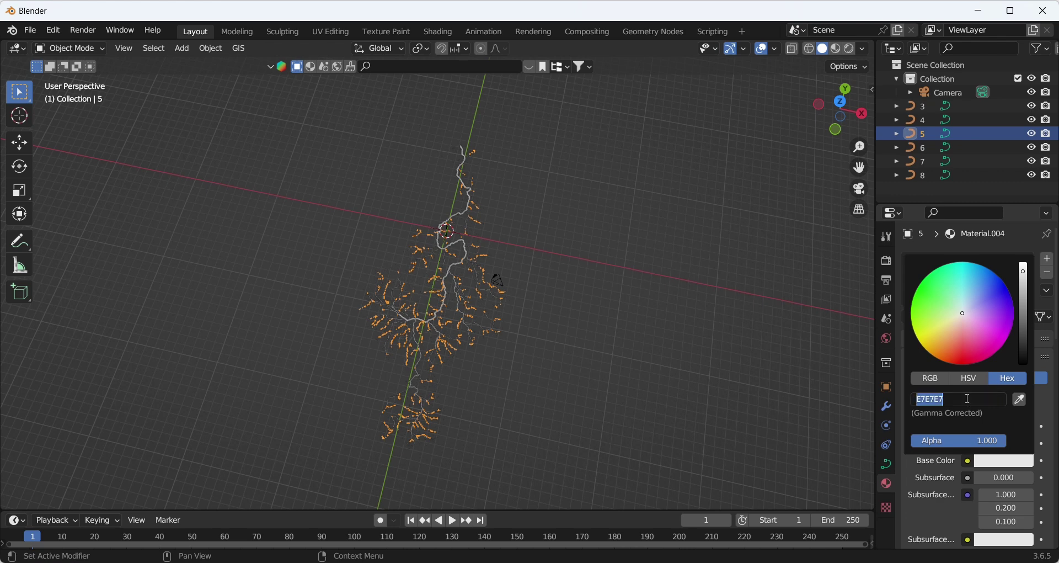
text(0100B3)
key(Return)
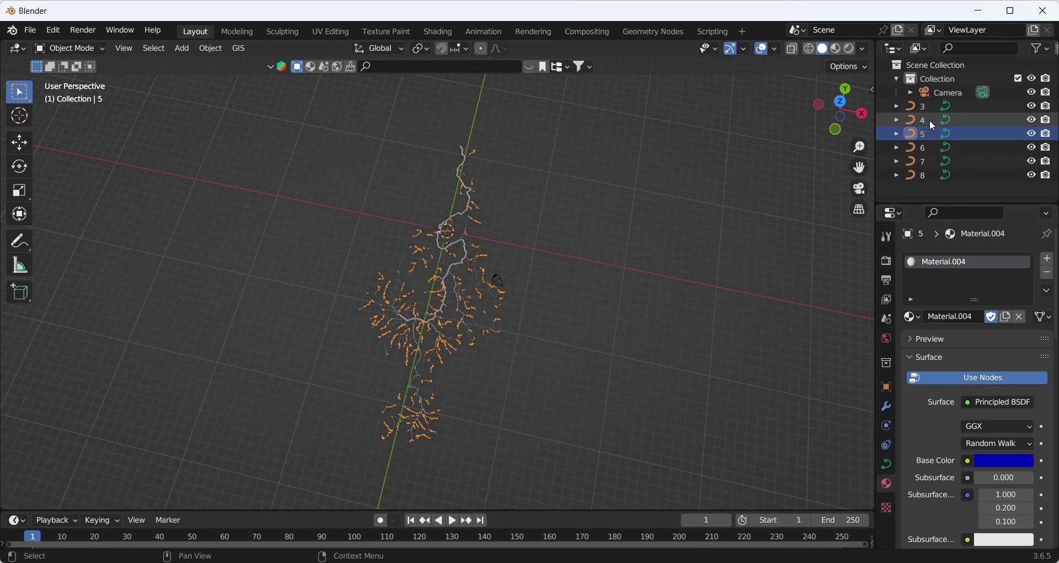
Give the river curve 4 a new material with the base color hex 1717FC
click(928, 121)
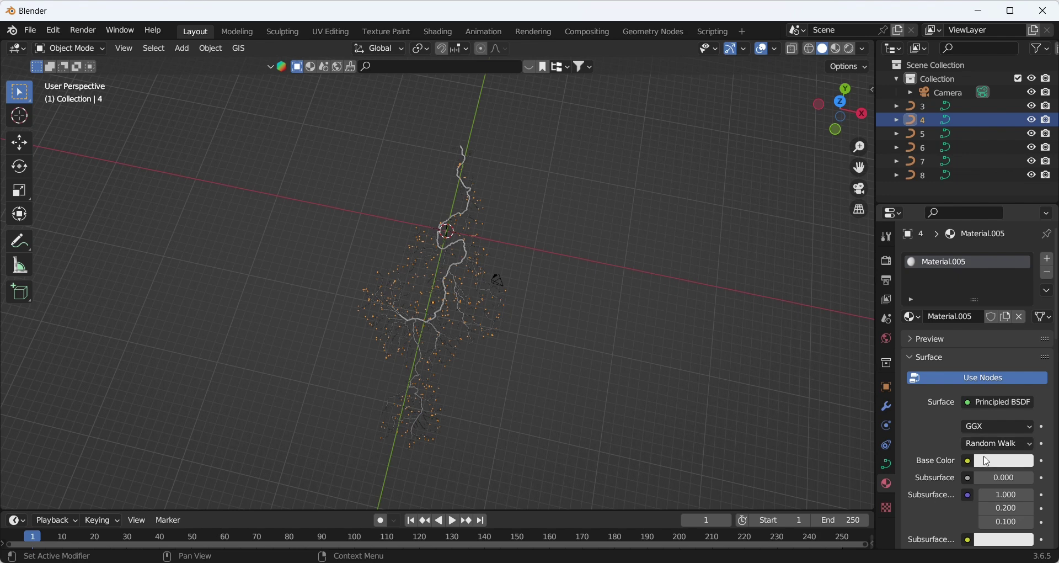
click(987, 461)
click(982, 399)
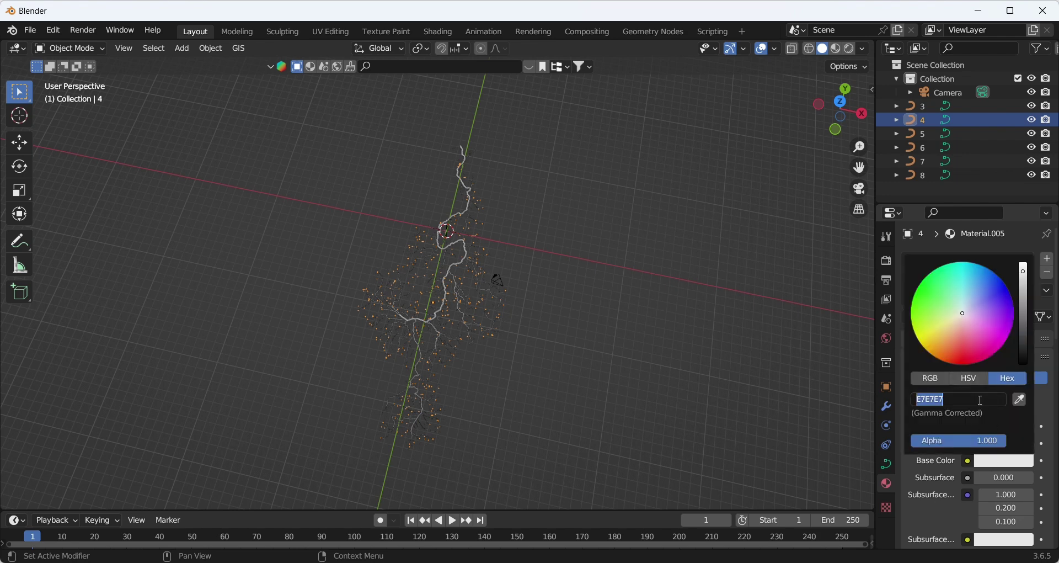
text(1717FC)
key(Return)
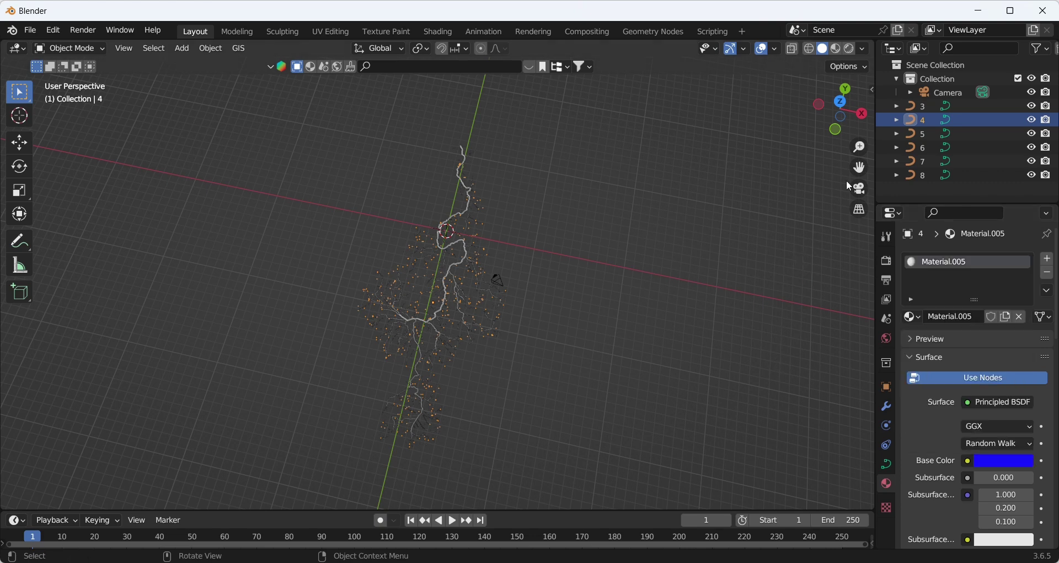
Give the river curve 3 a new material with the base color hex 1717FC
click(922, 108)
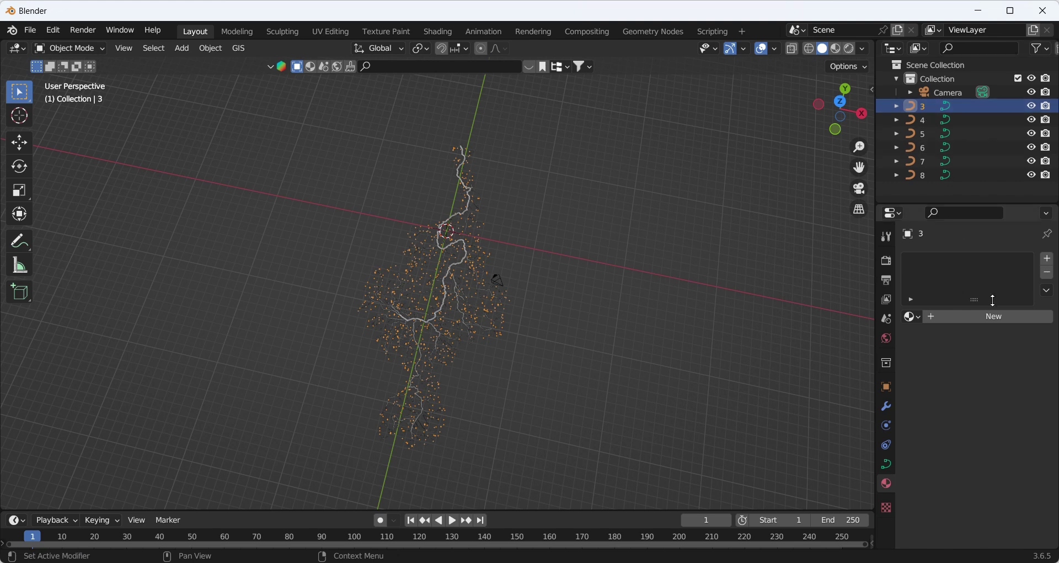
click(985, 320)
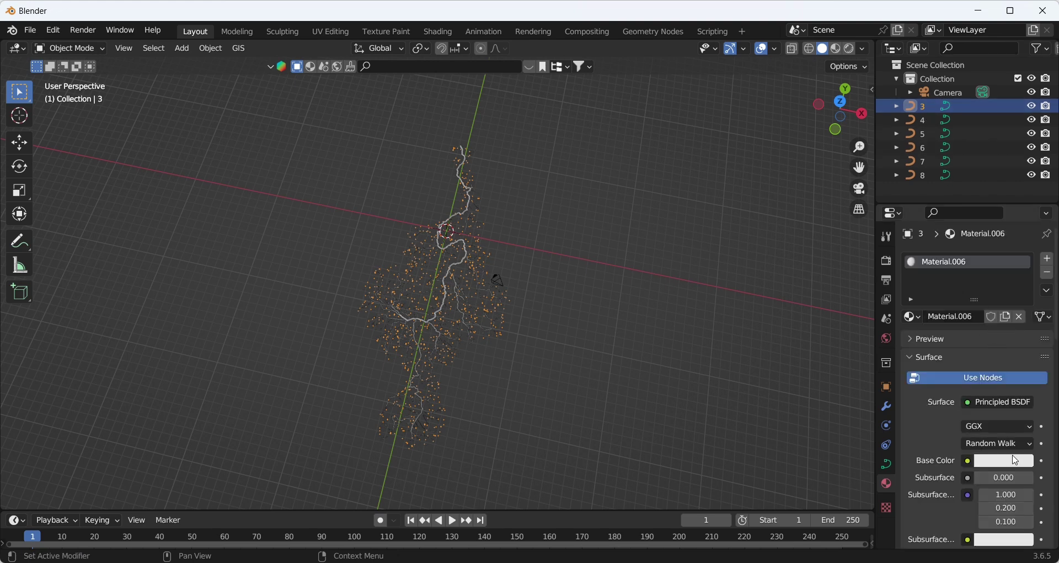
click(1004, 462)
click(977, 395)
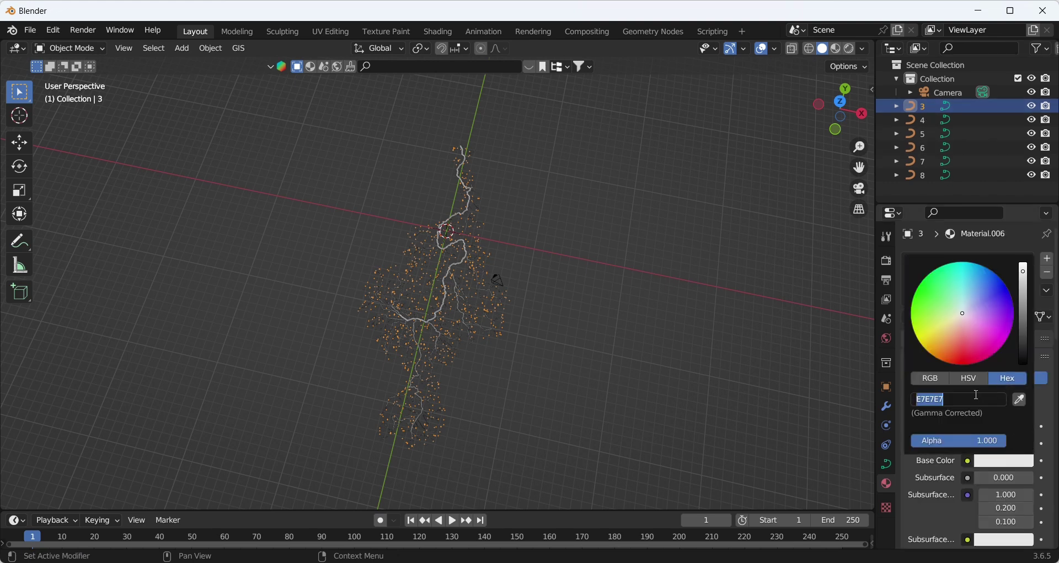
text(1717FC)
key(Return)
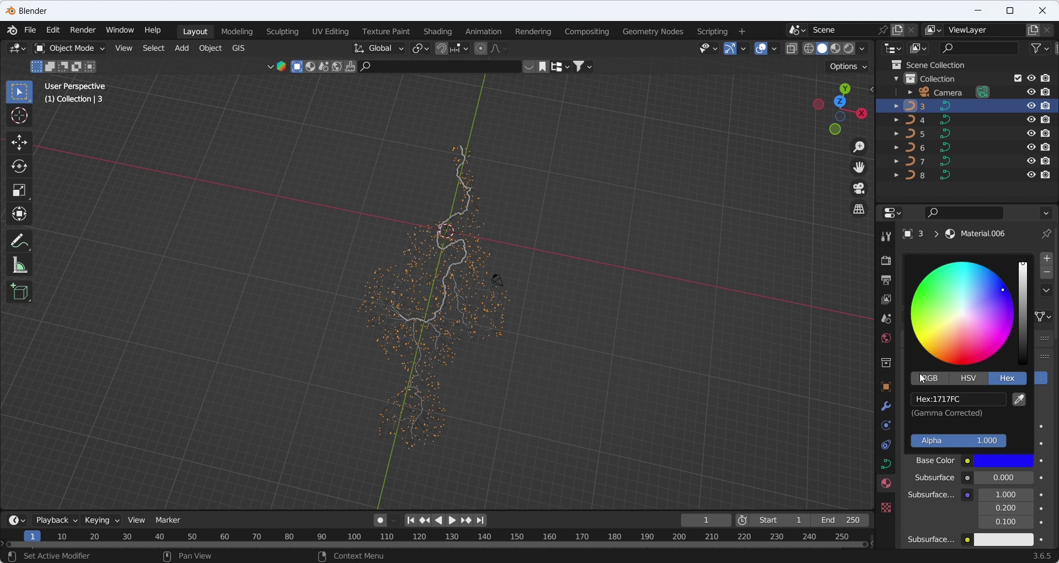
Deselect the river curve 3 and switch the viewport to Material Preview and then to Rendered shading
click(770, 309)
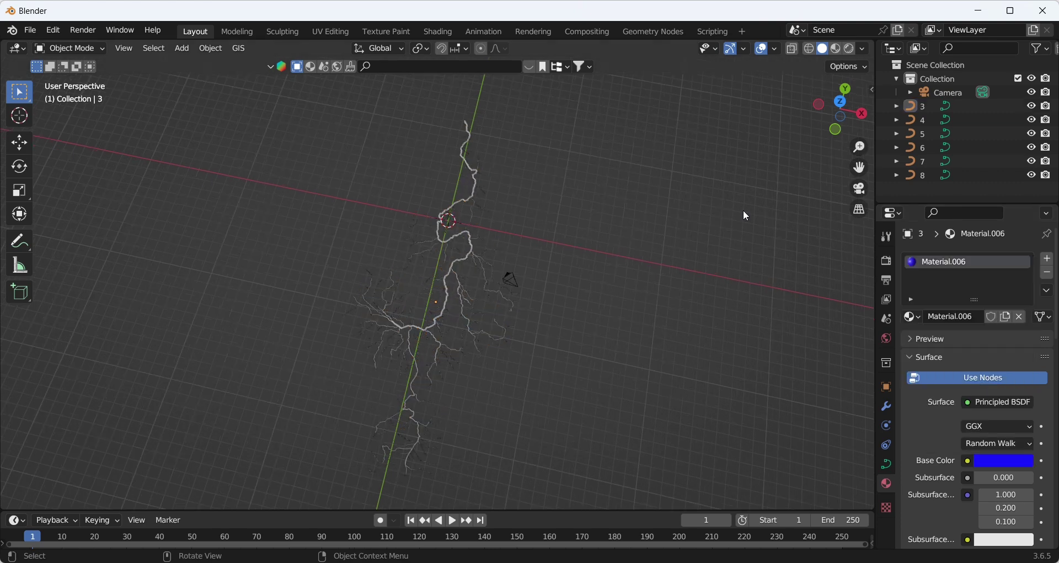
click(836, 49)
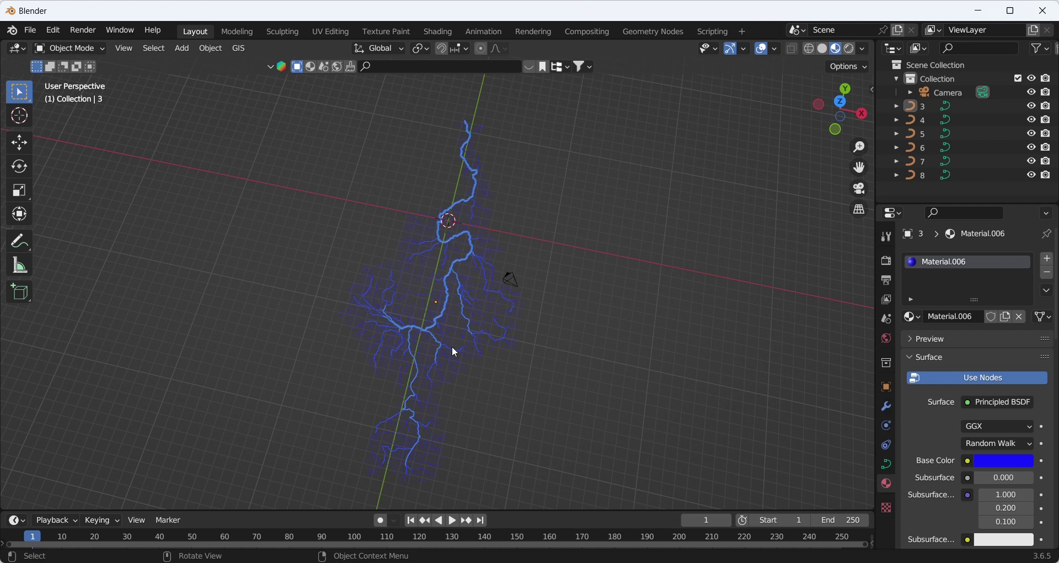
click(852, 52)
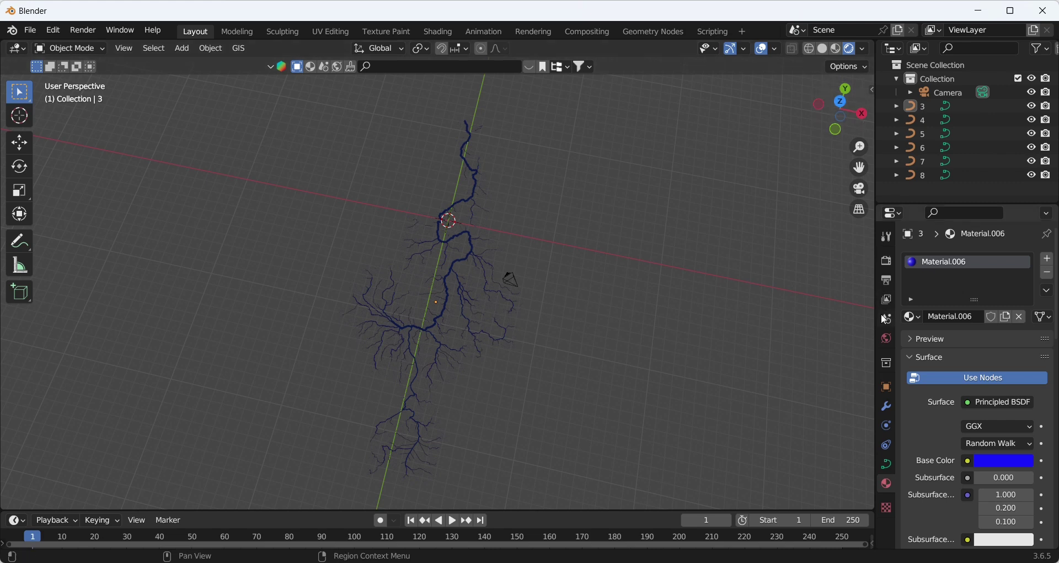
Darken the world background color to pure black
click(889, 341)
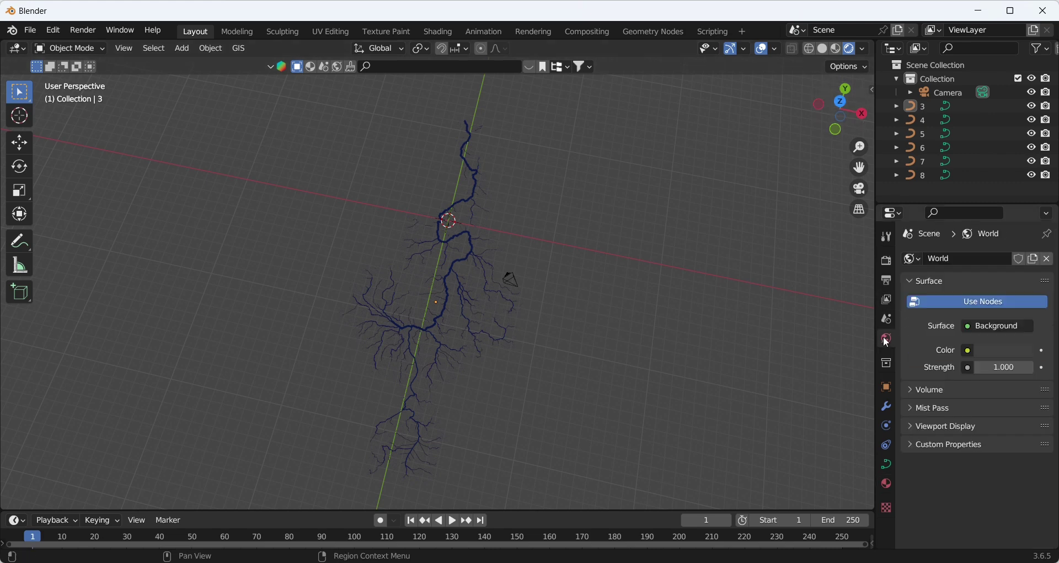
click(1001, 352)
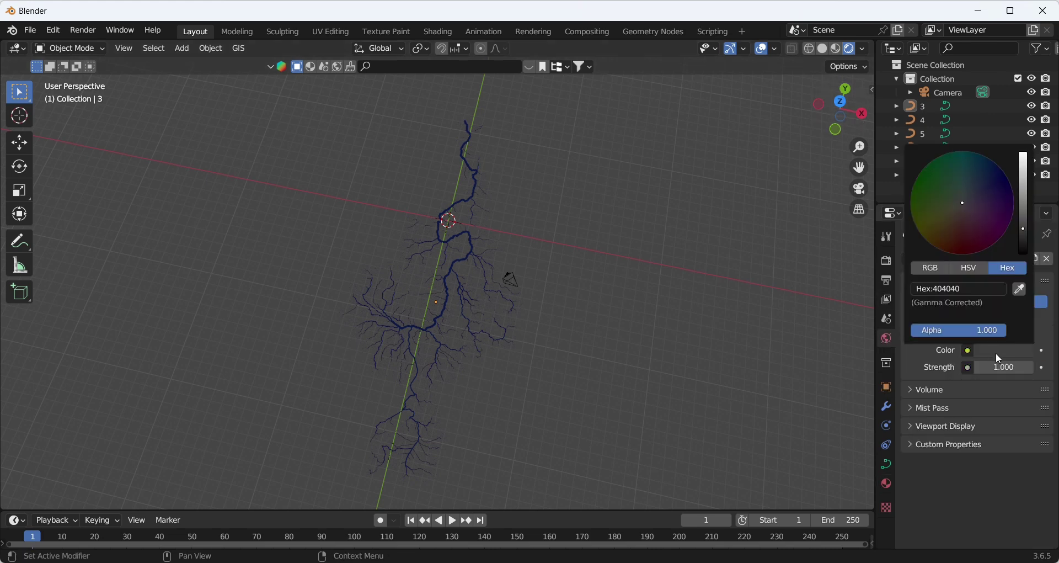
drag(1024, 228, 1025, 254)
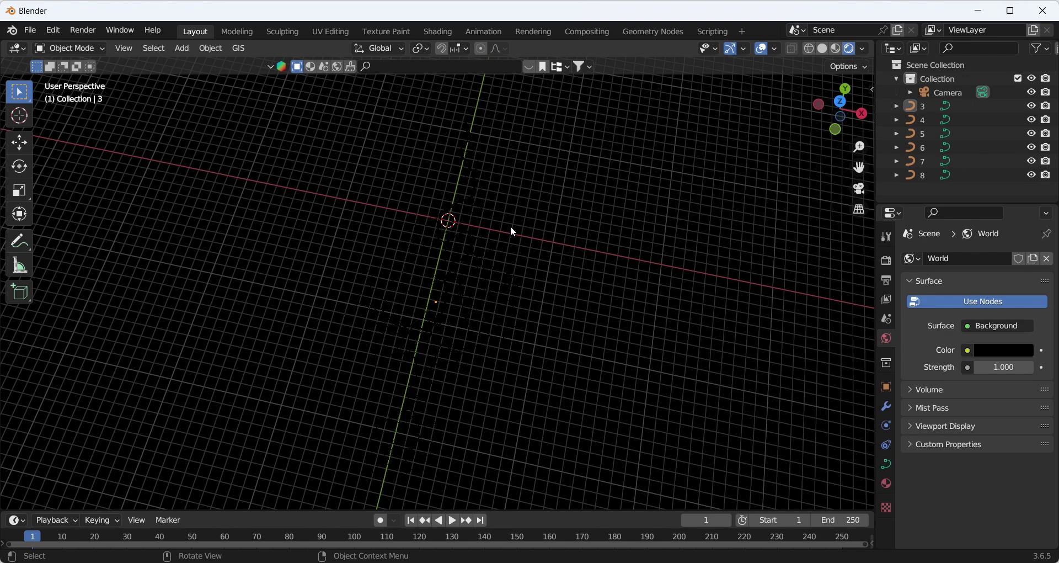
Add an area light at the world origin and raise it along the Z axis above the river curves
click(182, 50)
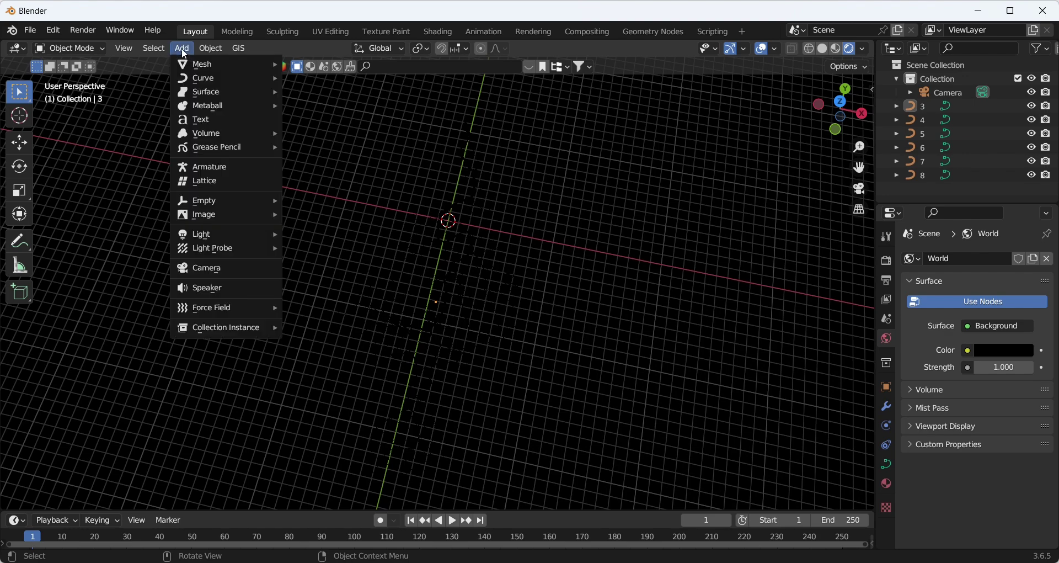
mouse_move(252, 234)
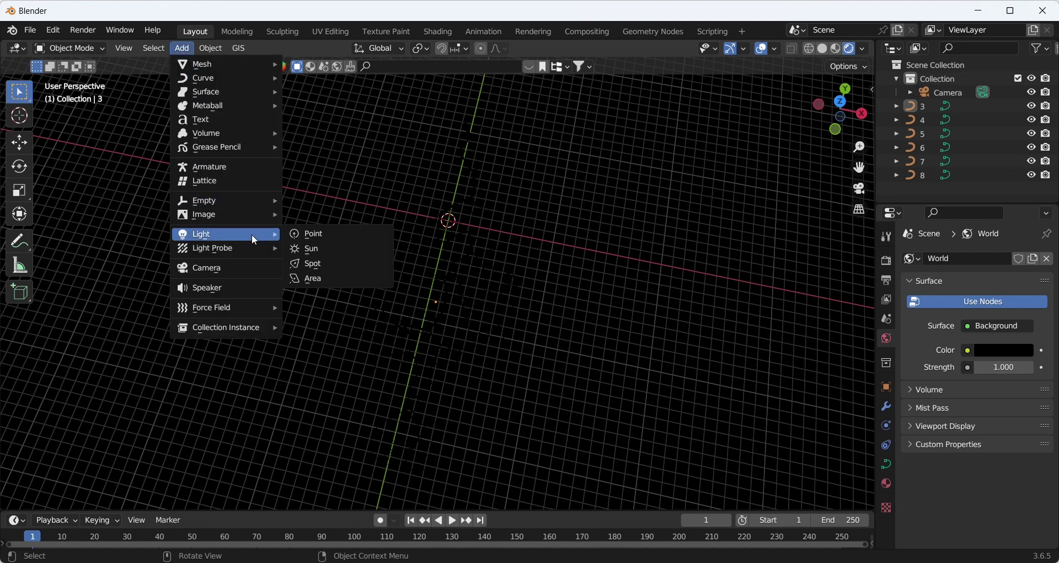
click(322, 278)
drag(446, 330, 342, 237)
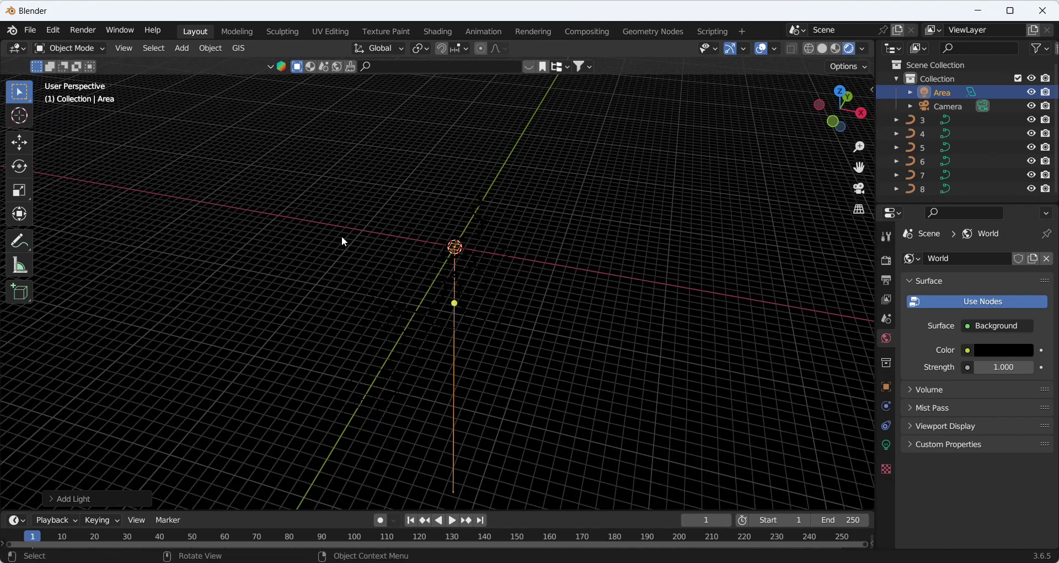
click(26, 144)
drag(461, 212, 461, 151)
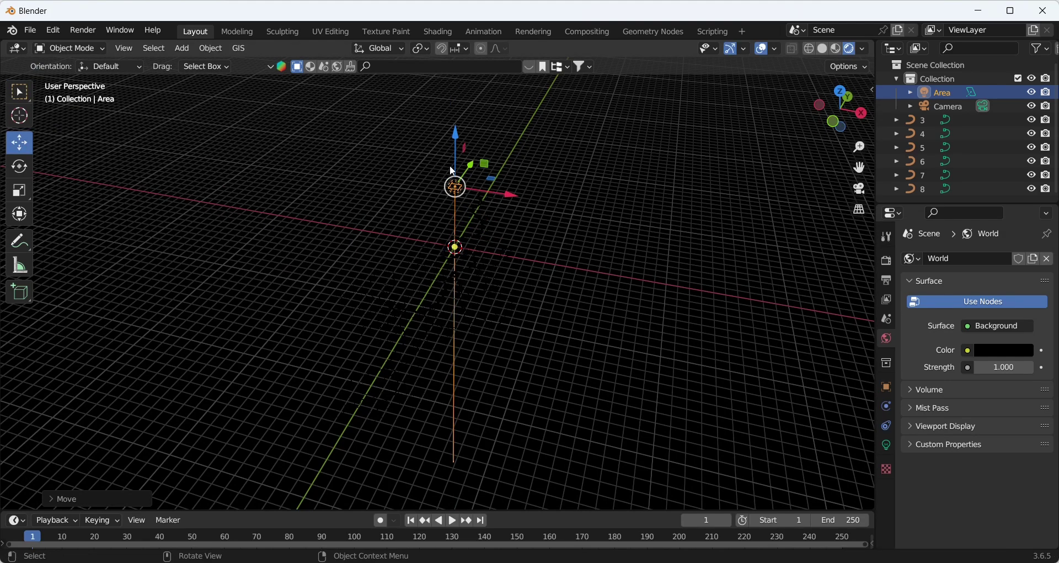
Scale the area light up uniformly so that it spans a wide area over the river network
key(s)
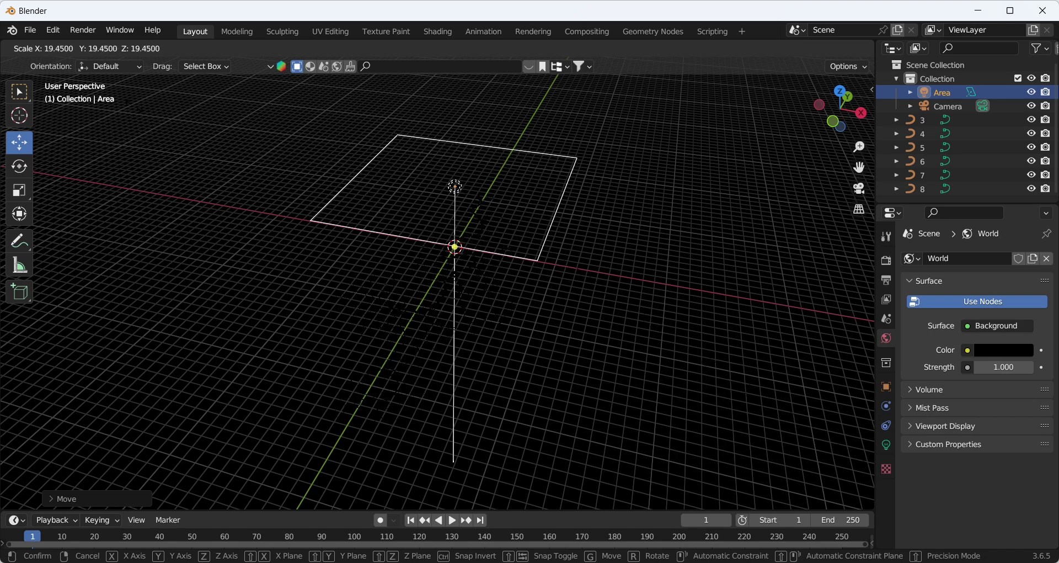
click(143, 98)
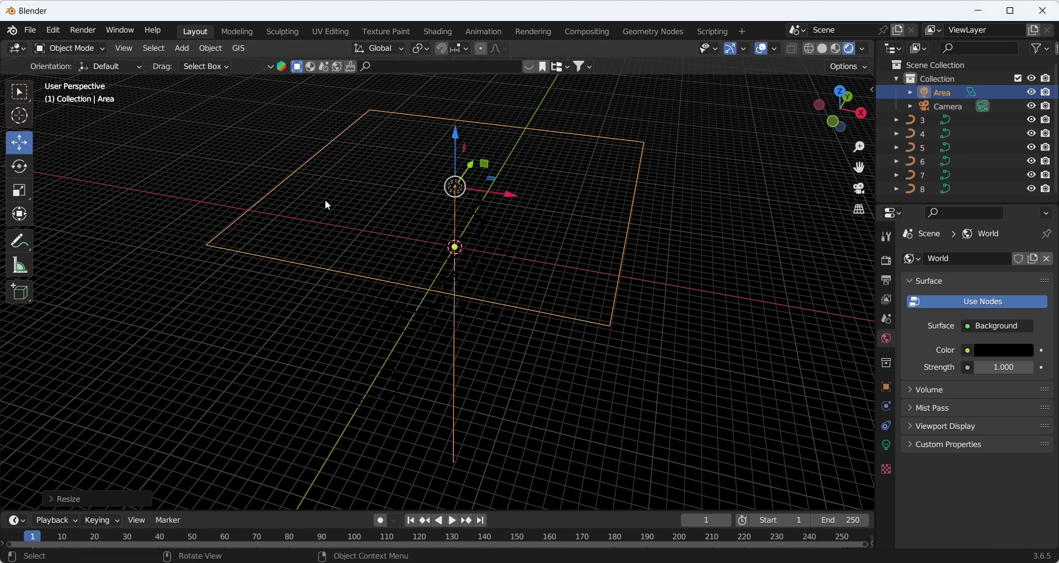
drag(325, 200, 362, 250)
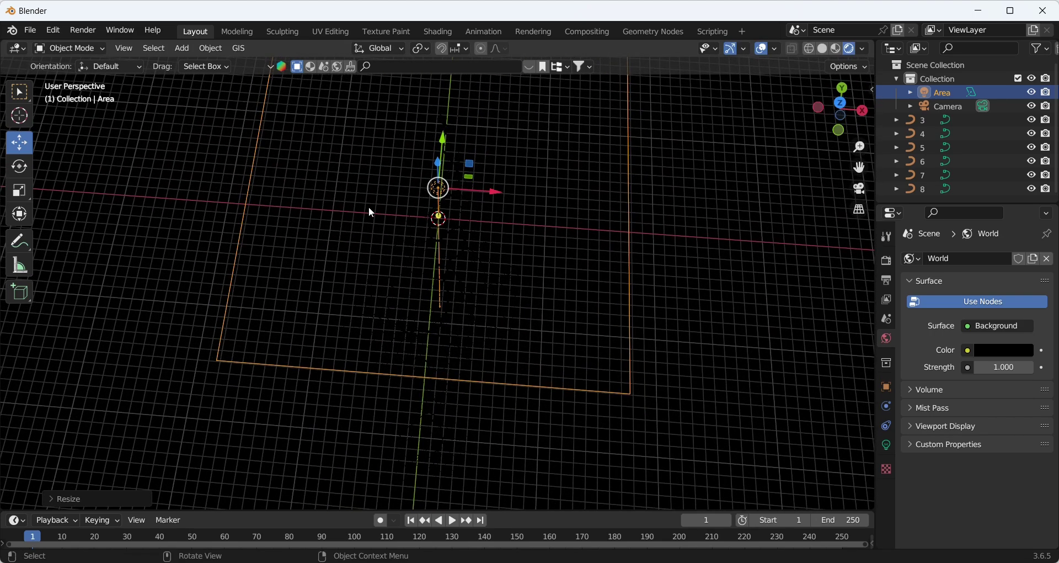
Set the area light's power to 50000 W
click(886, 450)
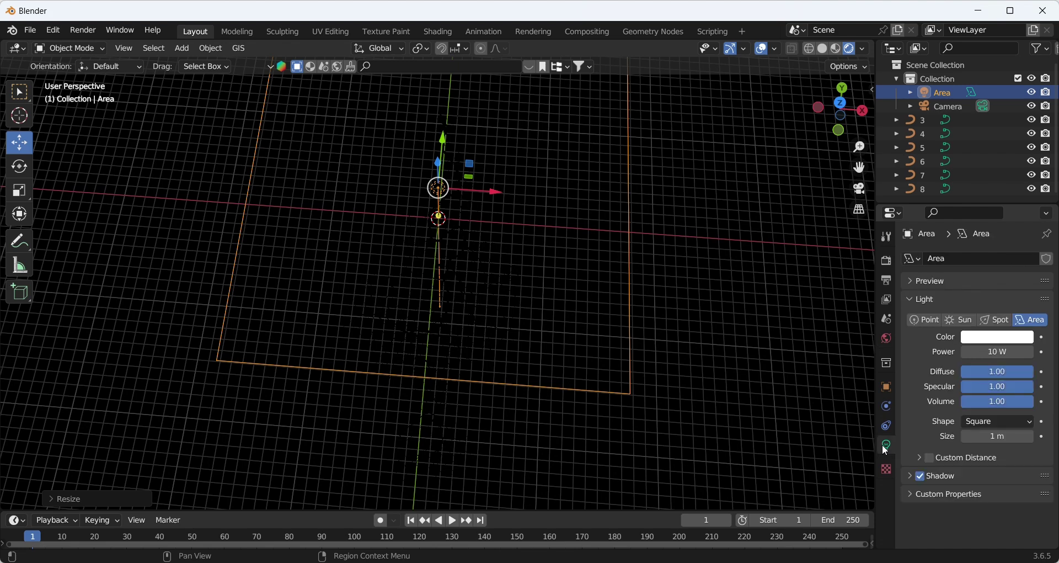
click(1002, 351)
text(50000)
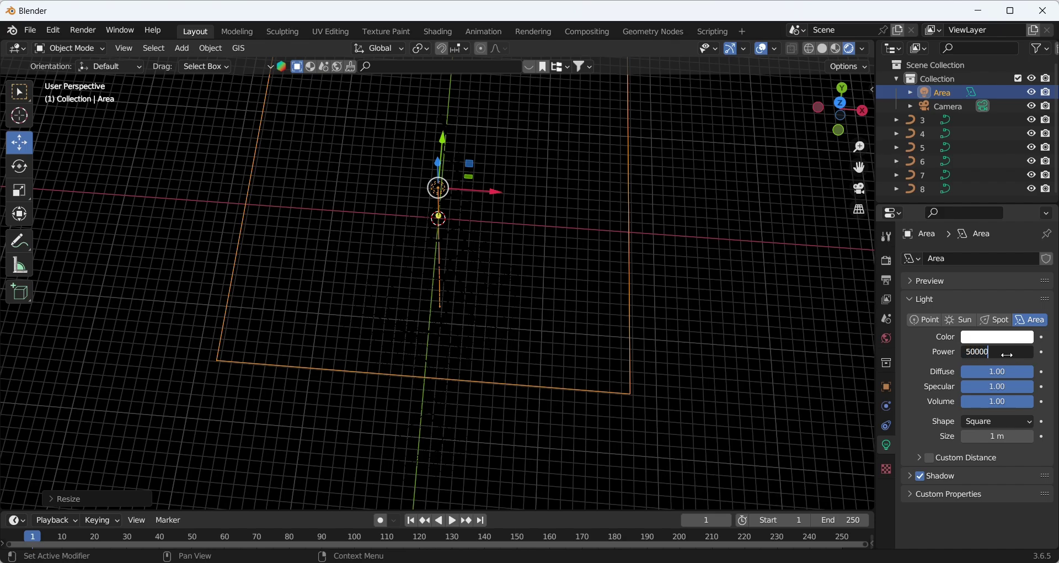
key(Return)
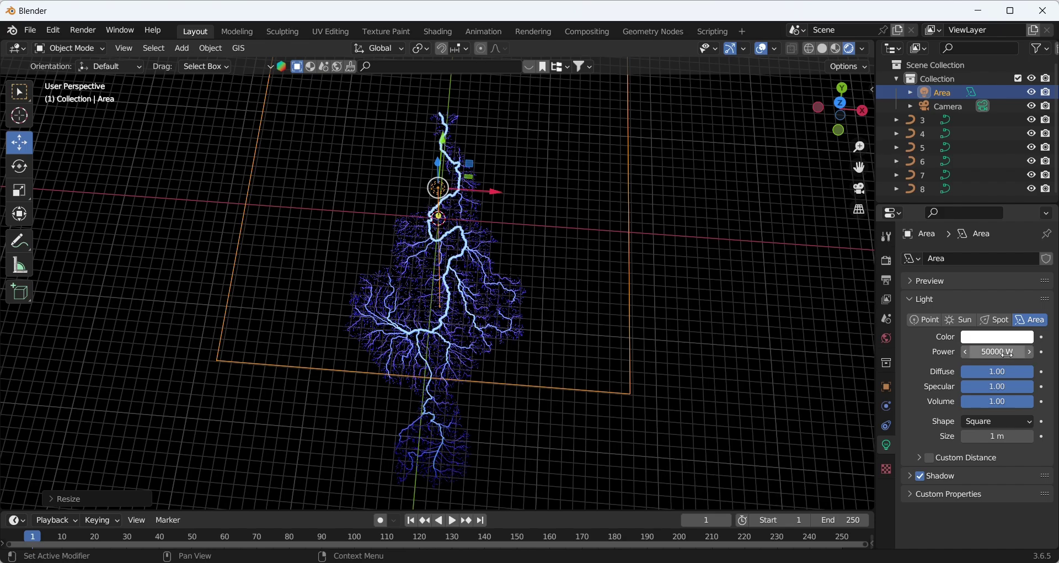
mouse_move(601, 306)
mouse_down()
mouse_move(554, 250)
mouse_move(468, 250)
mouse_move(550, 296)
mouse_move(612, 304)
mouse_up()
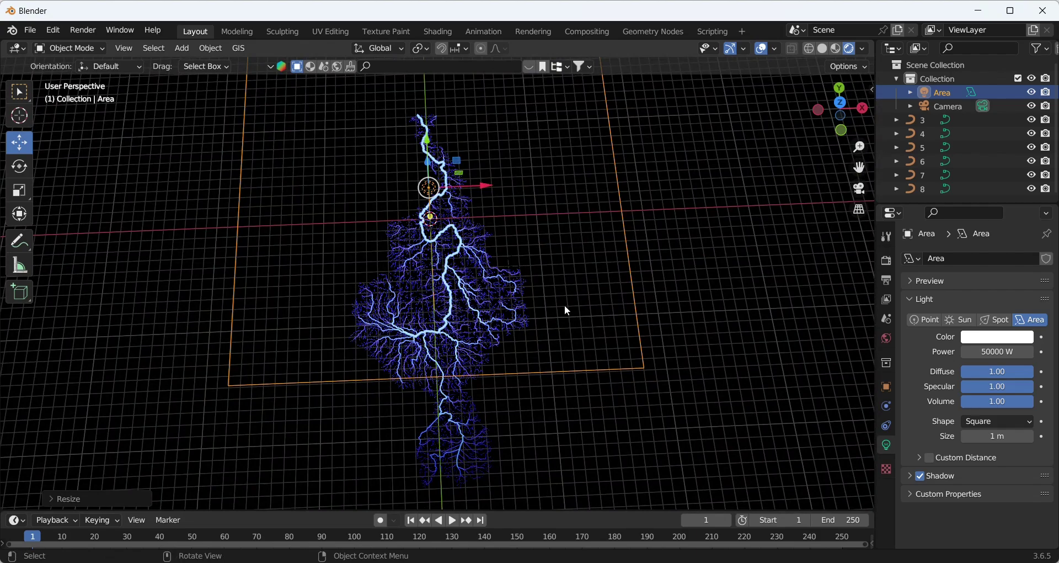
Enlarge the area light further and move it along the negative Y axis to centre it over the whole river network
key(s)
click(605, 341)
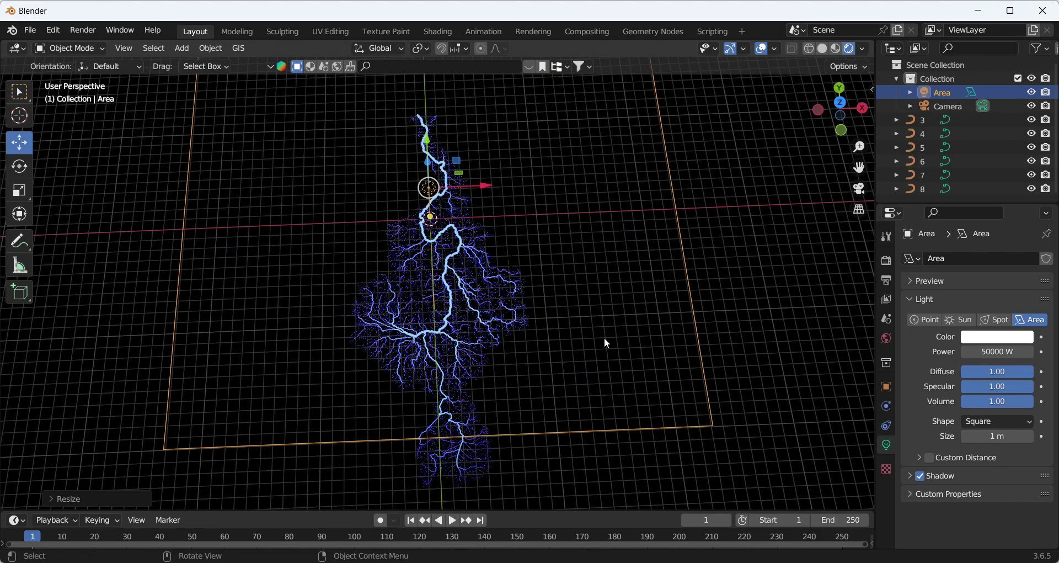
scroll(607, 342, down, 3)
key(g)
key(z)
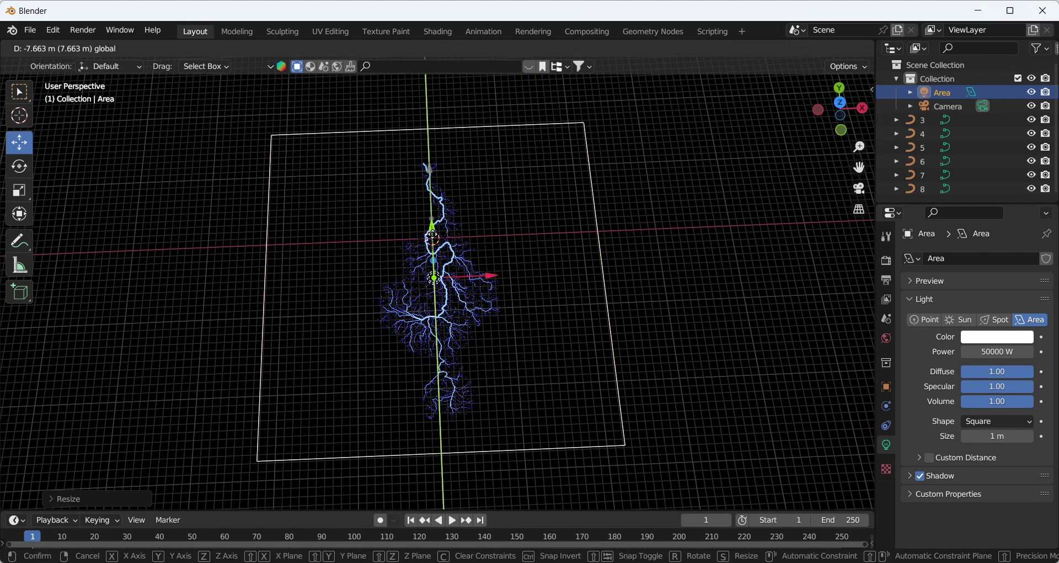
click(506, 257)
drag(506, 257, 532, 283)
scroll(545, 272, up, 2)
scroll(547, 274, down, 2)
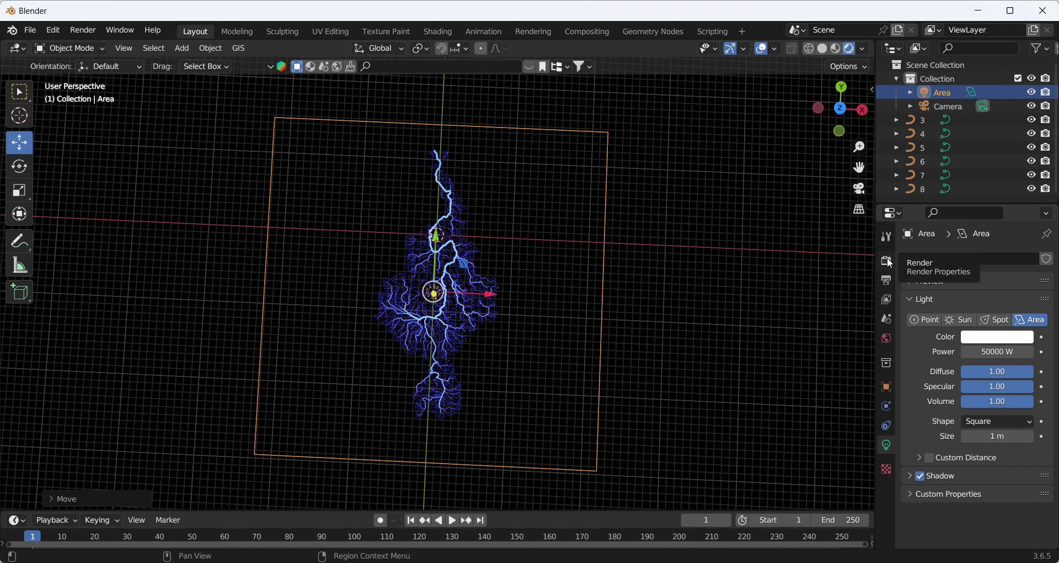
Enable Bloom for the Eevee render with an intensity of 0.1, deselect the light and inspect the glowing rivers up close
click(887, 262)
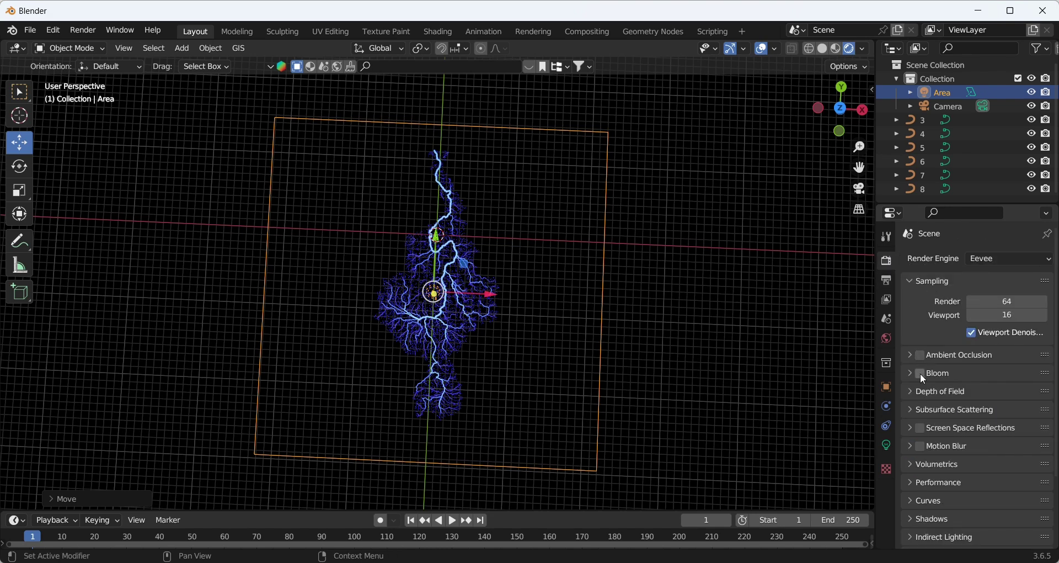
click(921, 374)
click(912, 374)
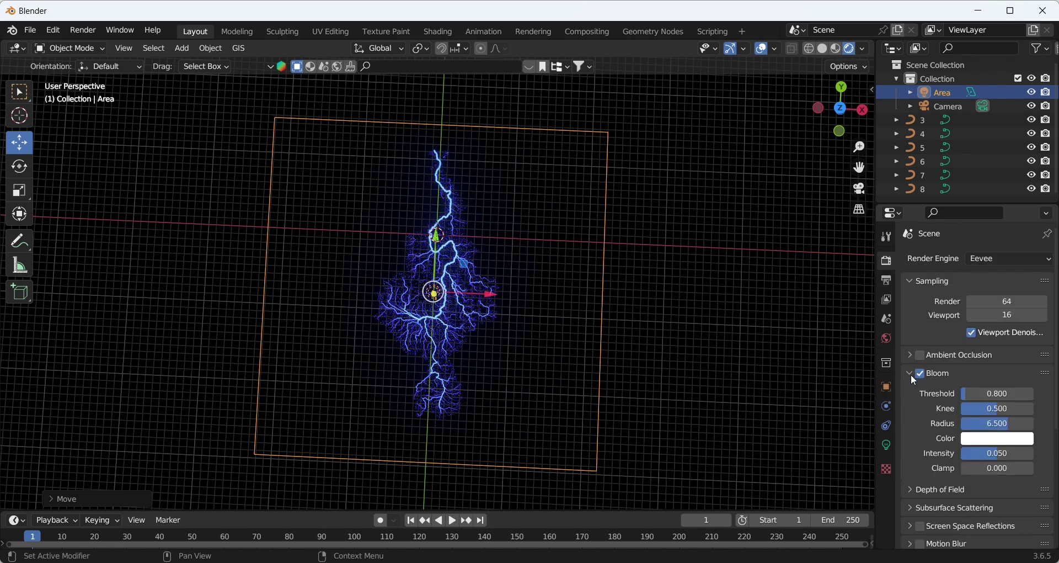
click(996, 454)
text(0.)
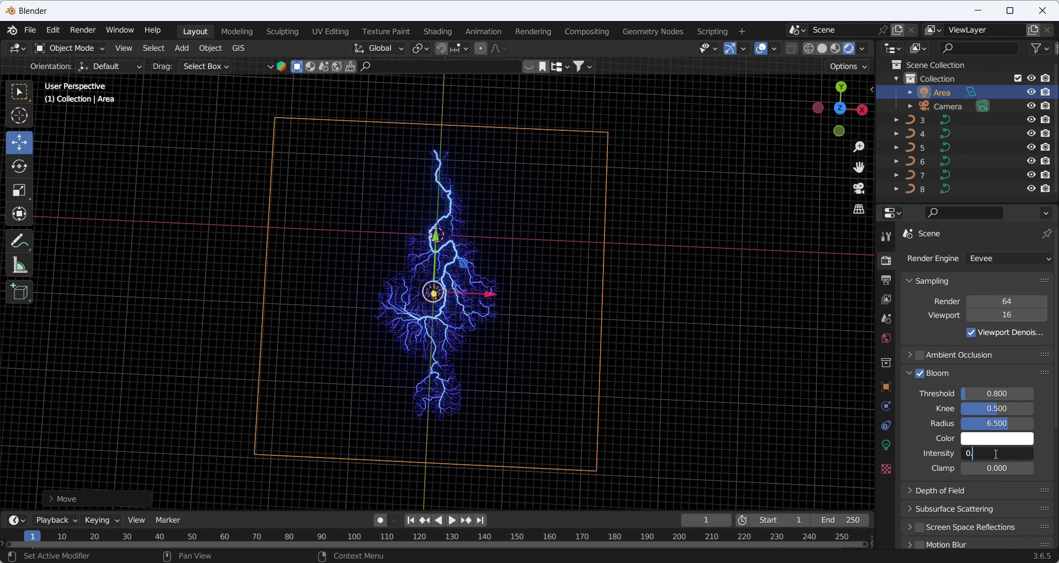
text(1)
key(Return)
click(534, 275)
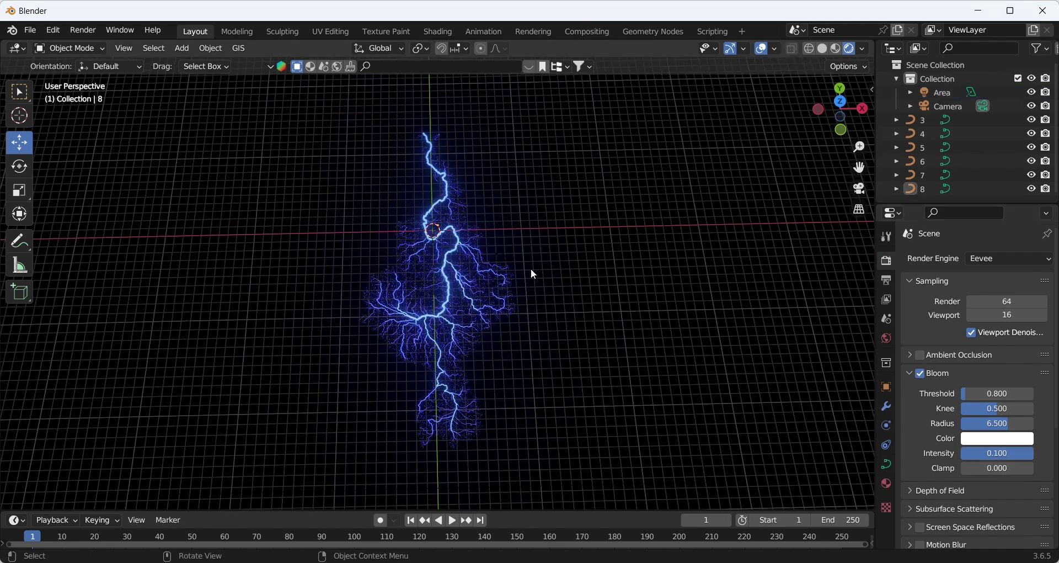
scroll(486, 275, up, 6)
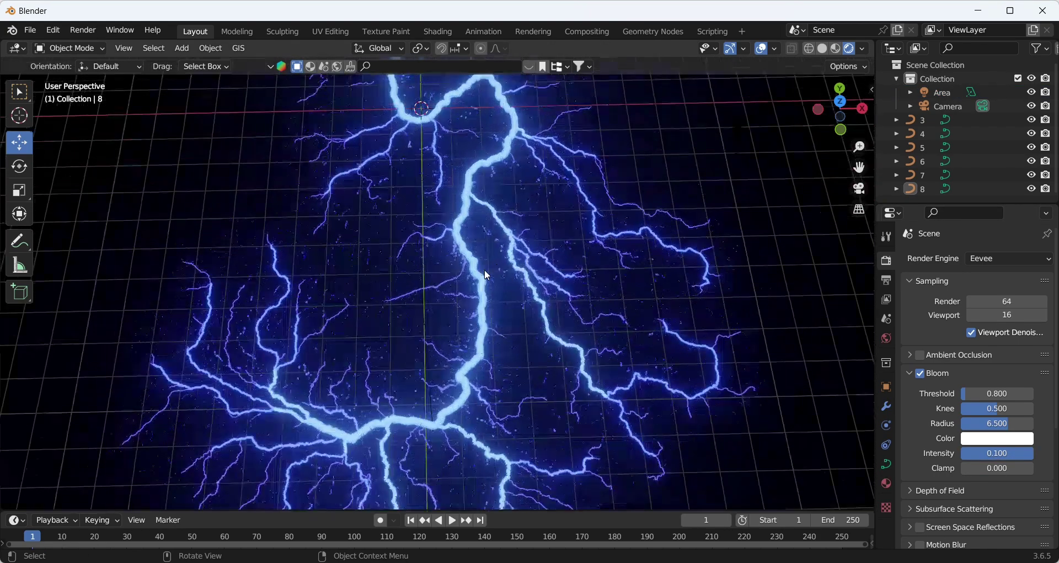
drag(462, 300, 459, 326)
scroll(459, 326, up, 3)
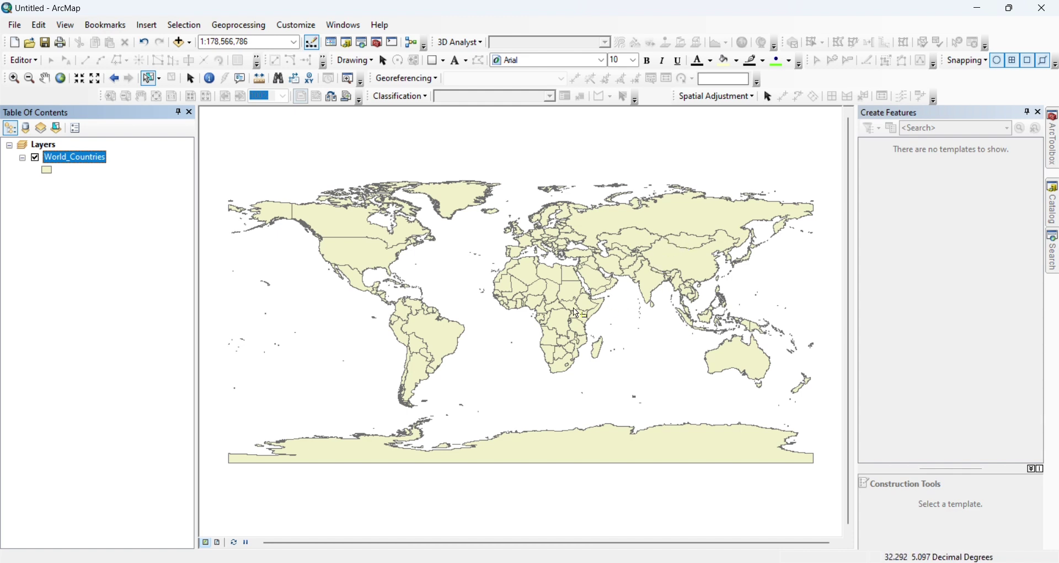
In ArcMap, select the African countries of the World_Countries layer with a box around the continent
scroll(554, 260, up, 2)
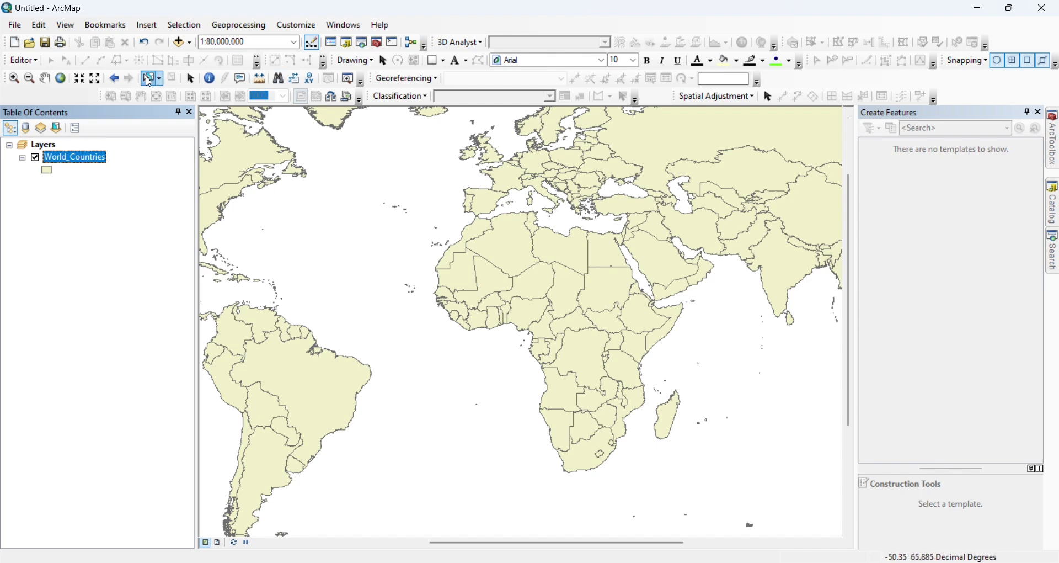
click(191, 78)
scroll(258, 142, down, 1)
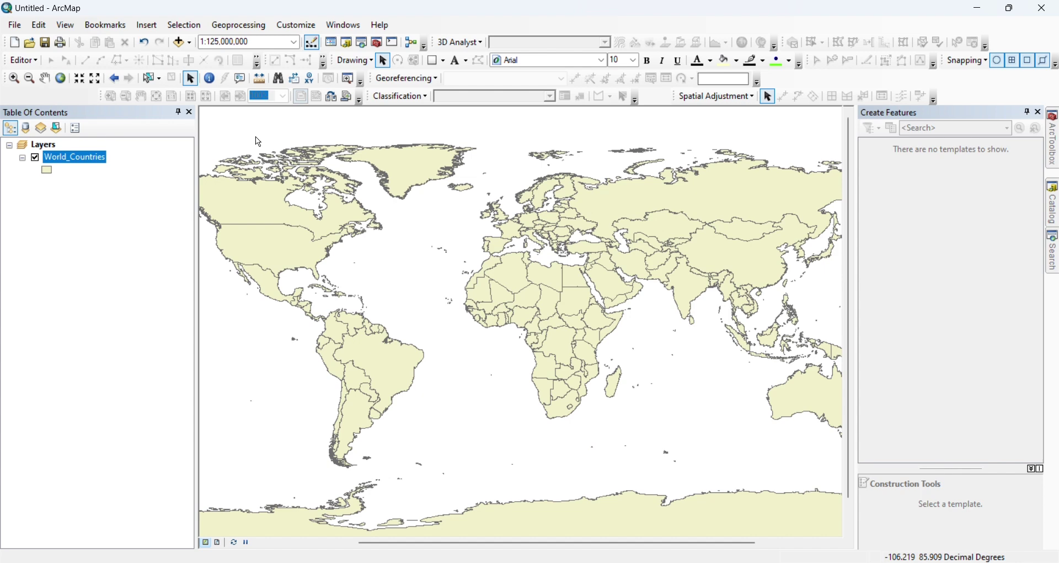
click(151, 78)
drag(432, 273, 611, 443)
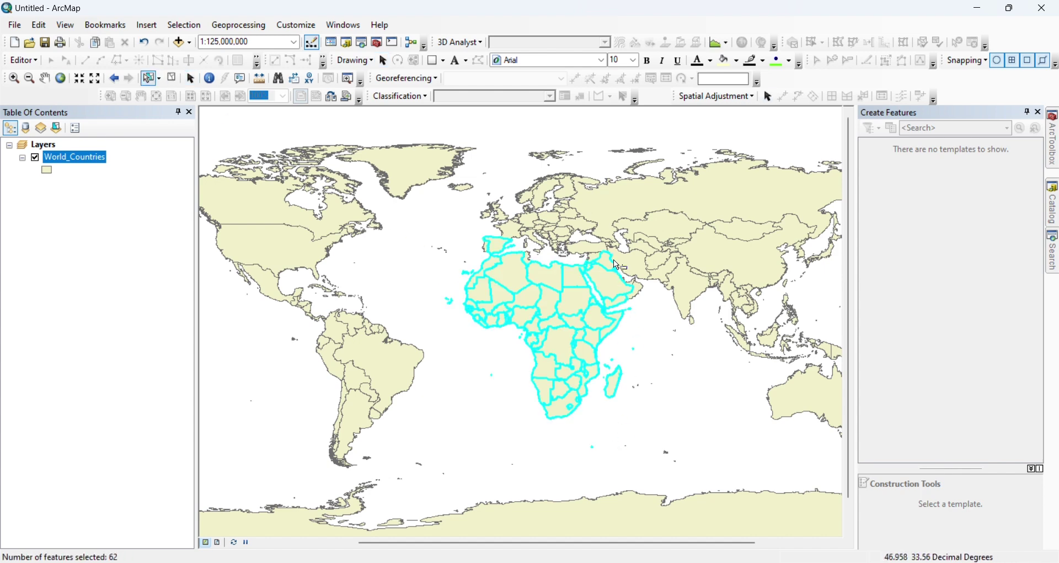
Remove the neighbouring Middle Eastern countries, including Saudi Arabia, Iraq, Jordan and Kuwait, from the selected features
scroll(599, 348, up, 4)
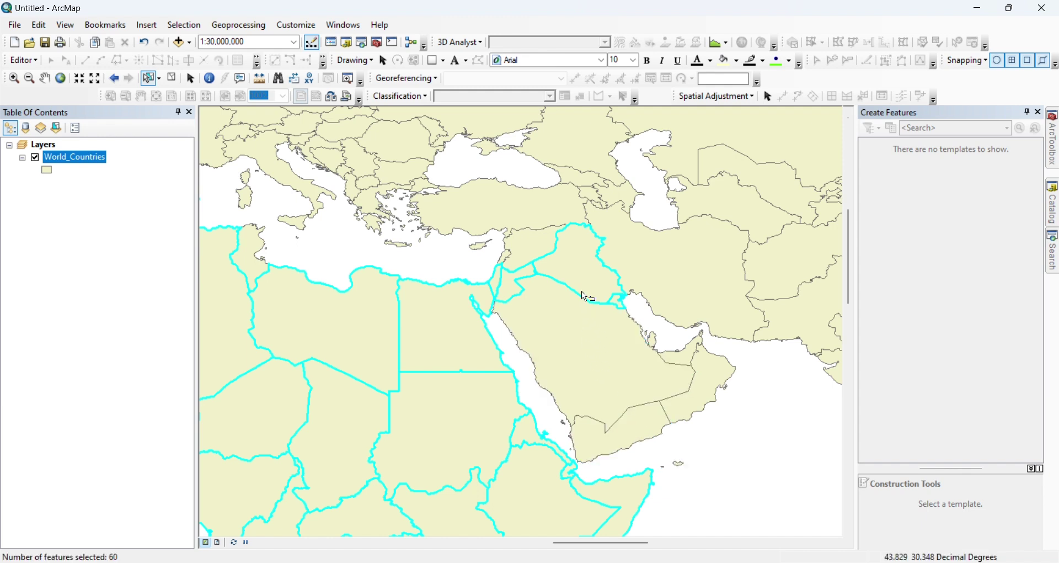
ctrl+click(577, 271)
ctrl+click(538, 259)
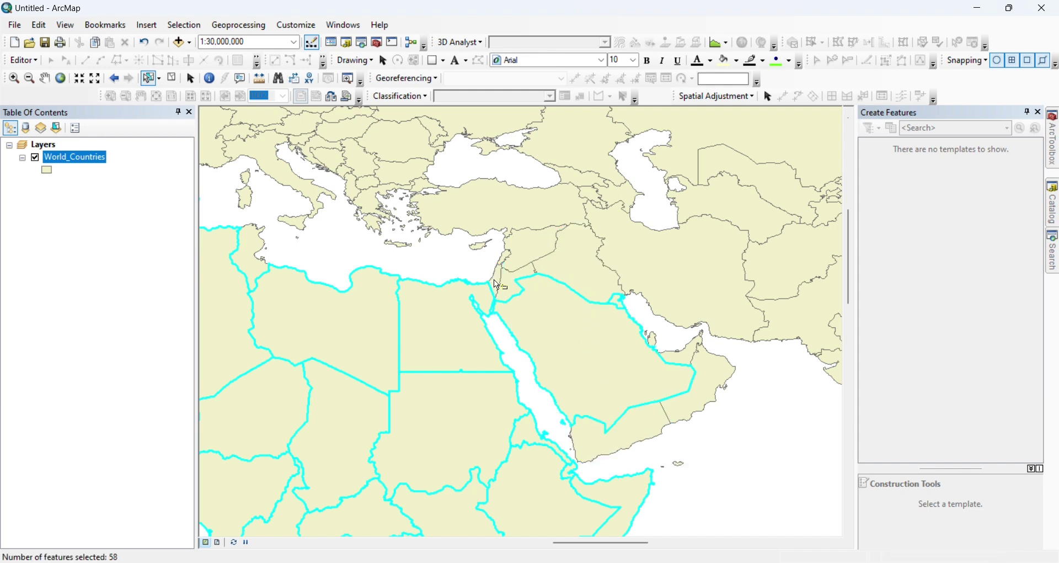
ctrl+click(506, 287)
ctrl+click(555, 310)
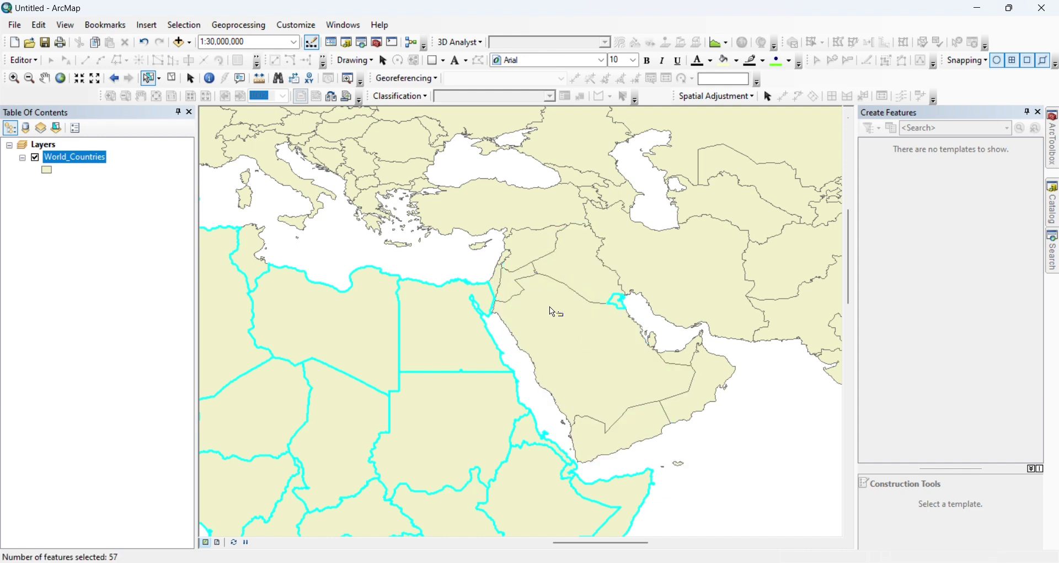
ctrl+click(624, 301)
scroll(482, 354, up, 3)
scroll(481, 354, down, 4)
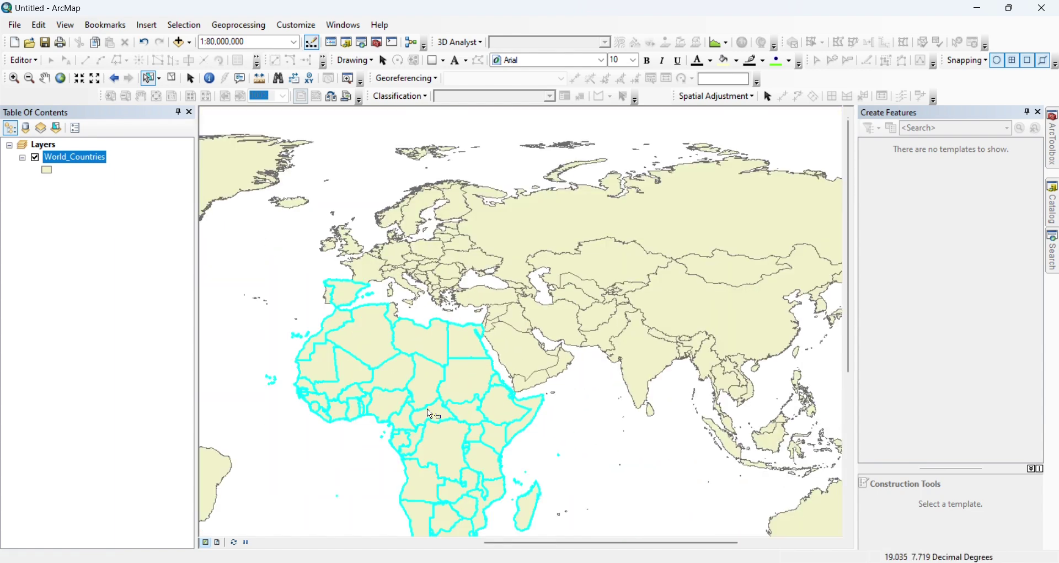
Remove Spain and Portugal from the selection so that only African countries are selected
scroll(398, 319, up, 2)
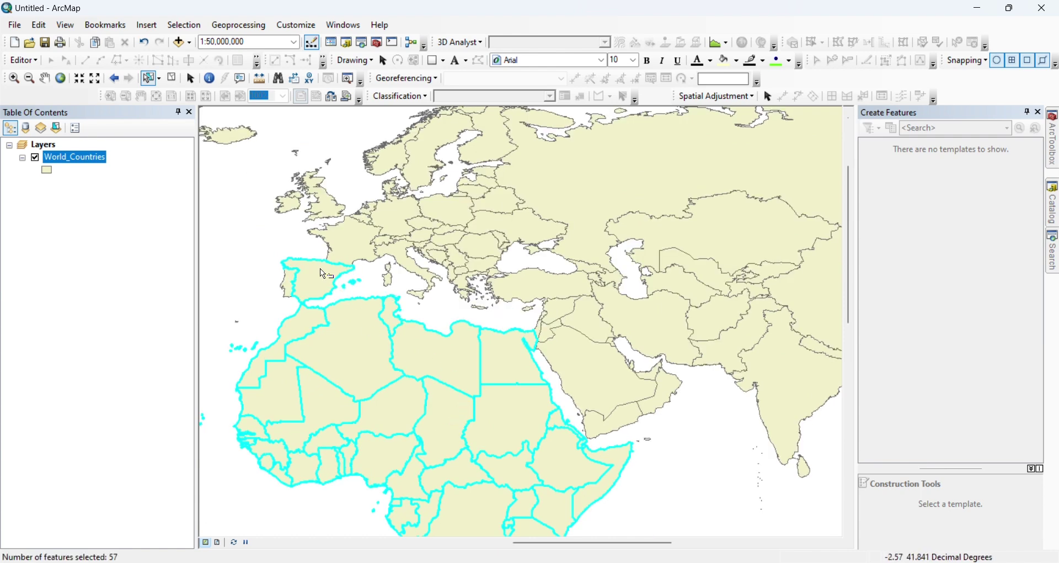
drag(473, 381, 455, 353)
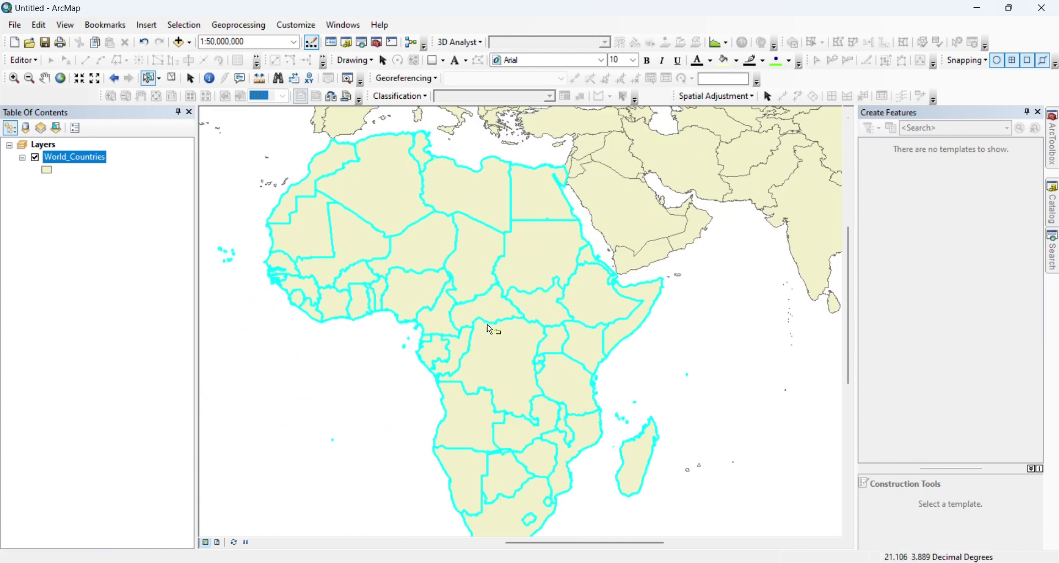
scroll(495, 349, down, 1)
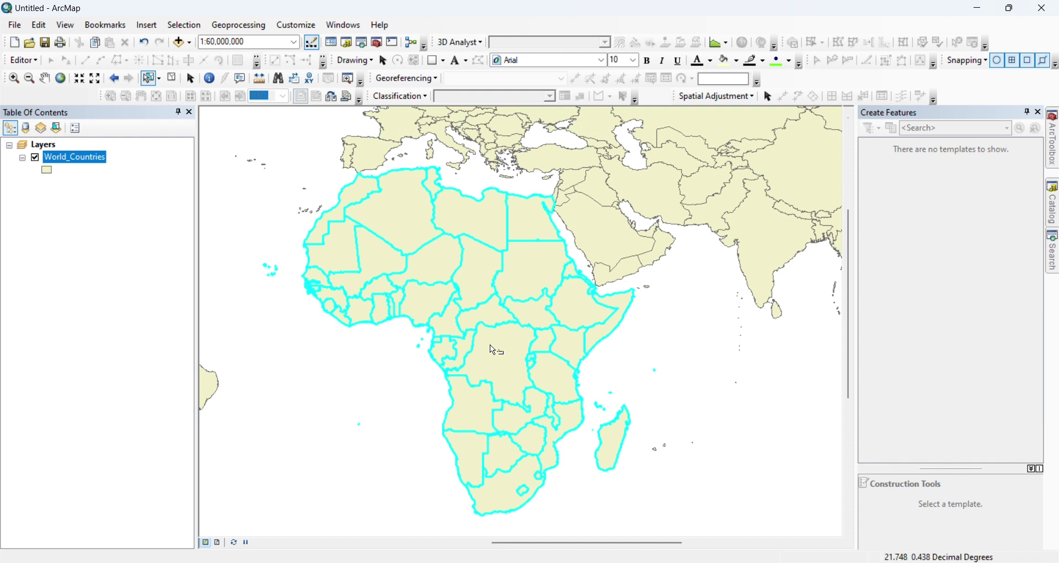
Create a new layer from the selected World_Countries features and hide the original World_Countries layer
right_click(101, 159)
mouse_move(177, 301)
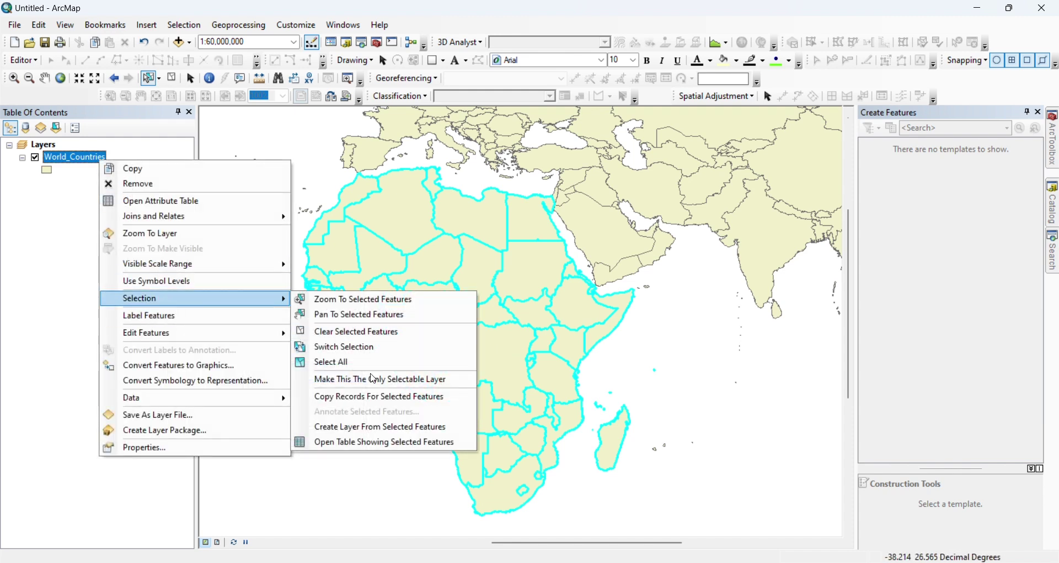
click(380, 428)
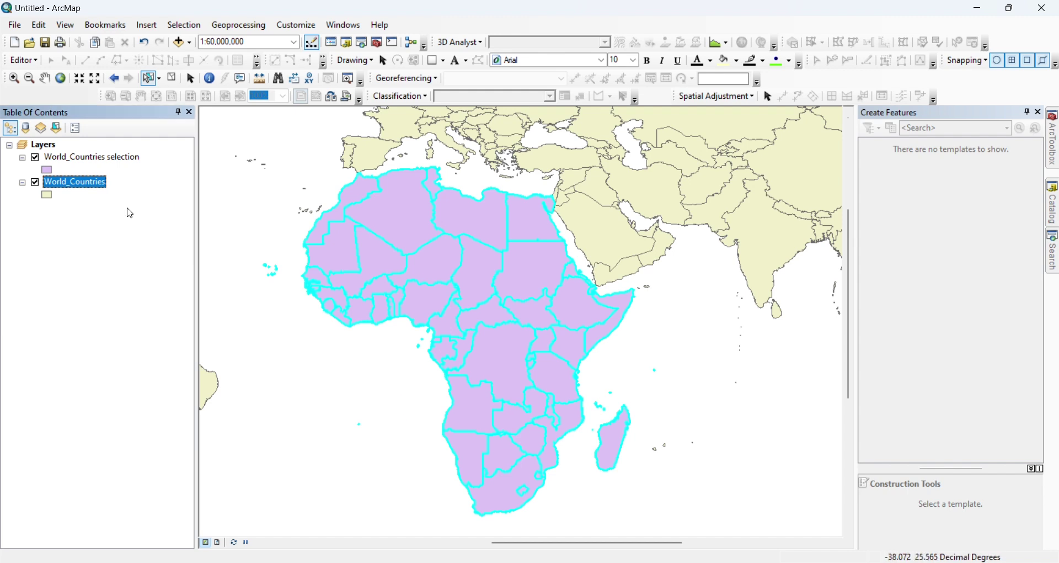
click(36, 183)
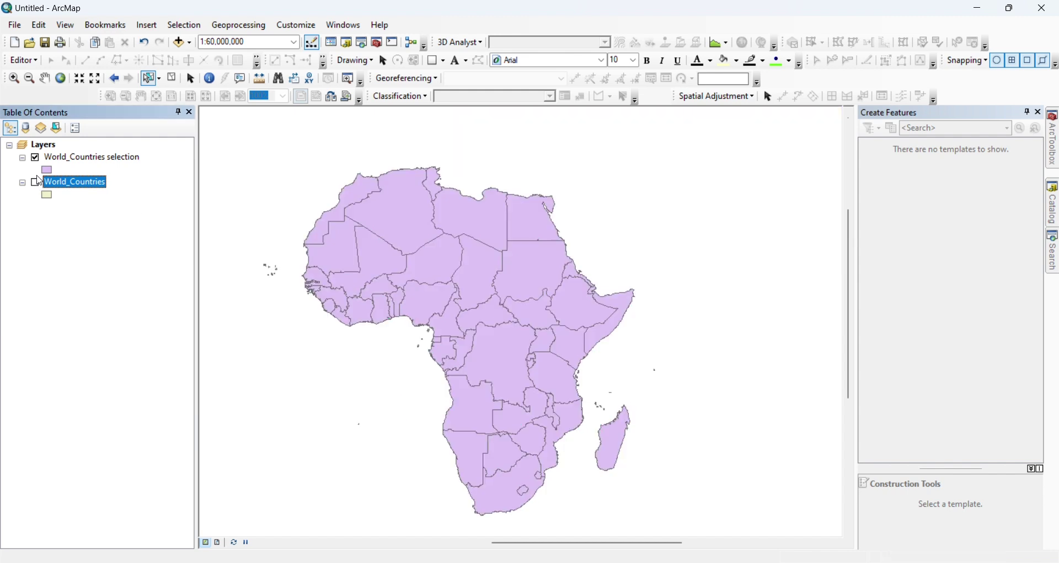
Export all features of the World_Countries selection layer as the shapefile Export_Output.shp in New Folder\AFRICA
click(72, 158)
right_click(71, 157)
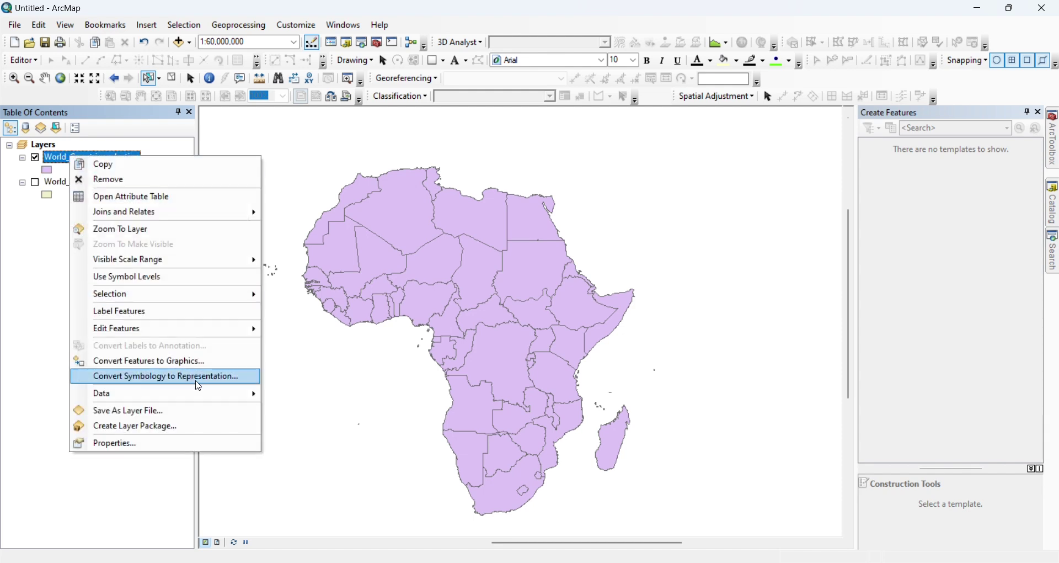
mouse_move(213, 397)
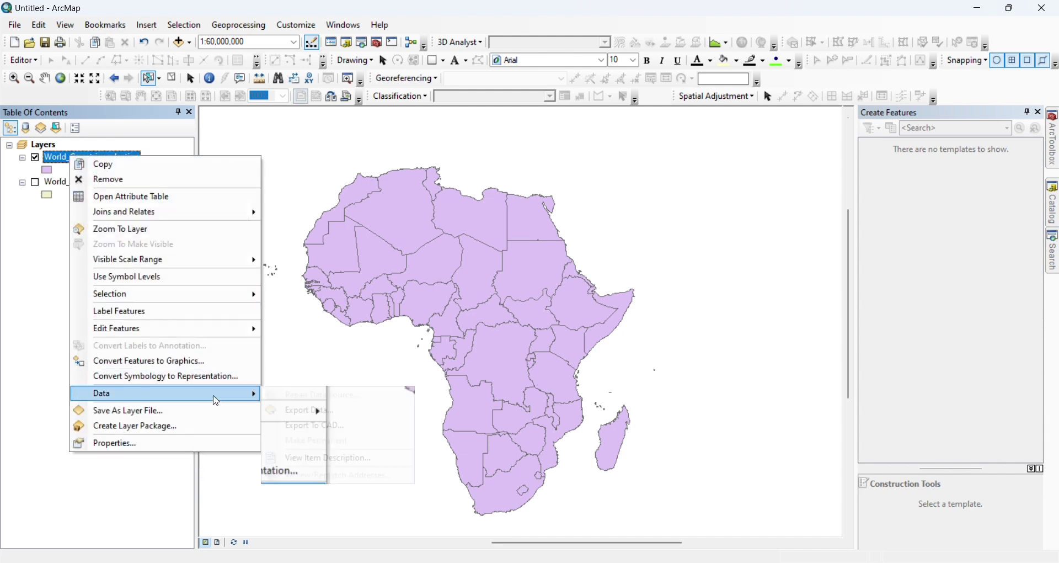
click(307, 407)
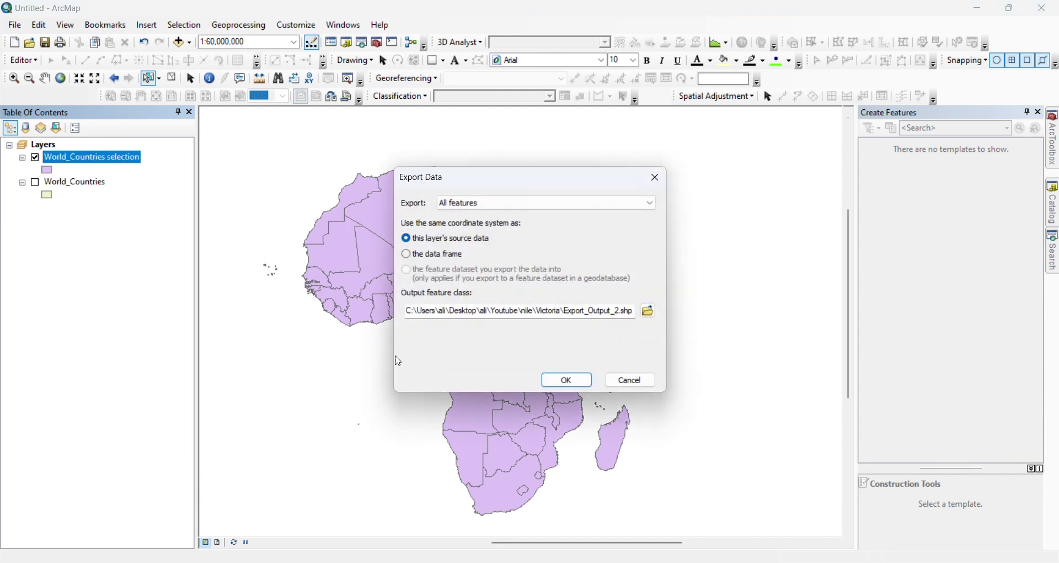
click(649, 310)
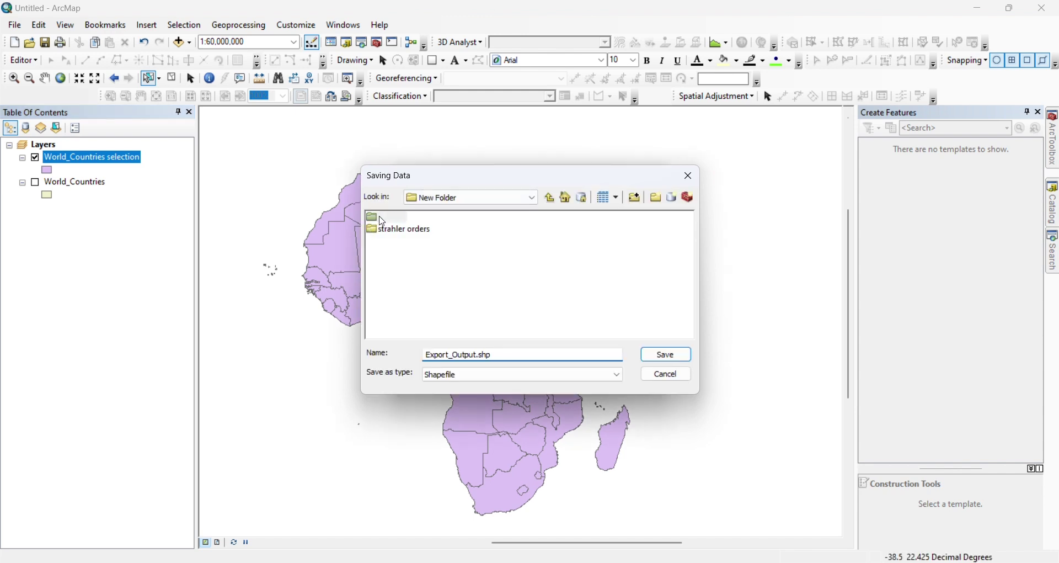
double_click(386, 218)
click(667, 356)
click(567, 381)
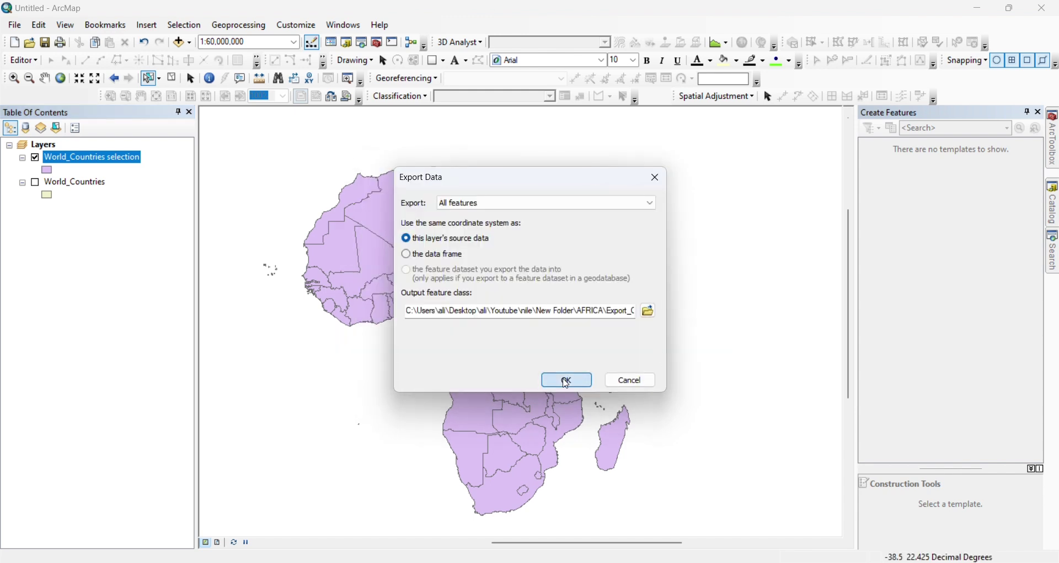
click(634, 336)
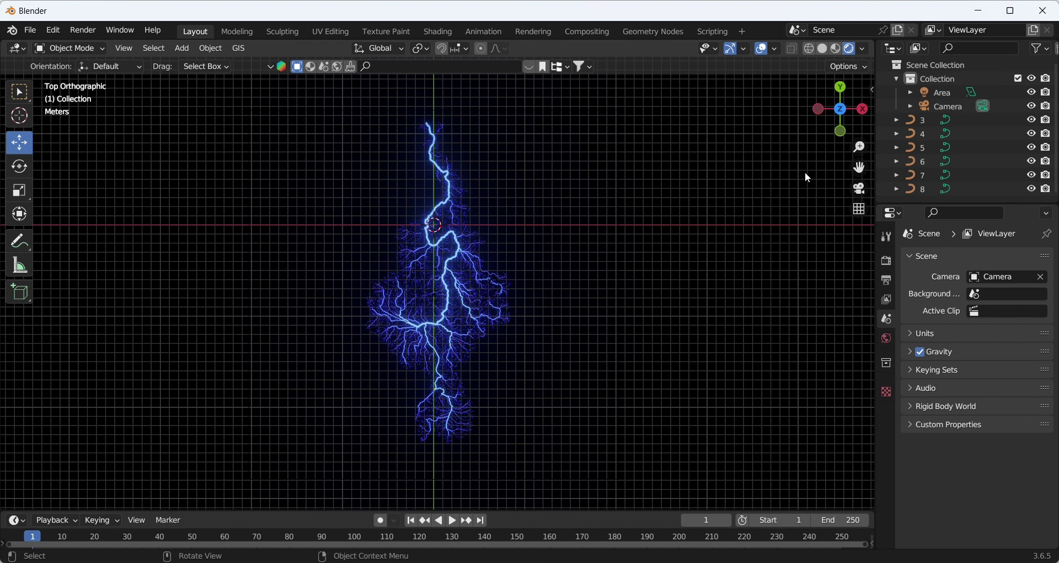
In Blender, import the exported Africa shapefile from the AFRICA folder, with Geometry as the elevation source
click(243, 50)
mouse_move(275, 96)
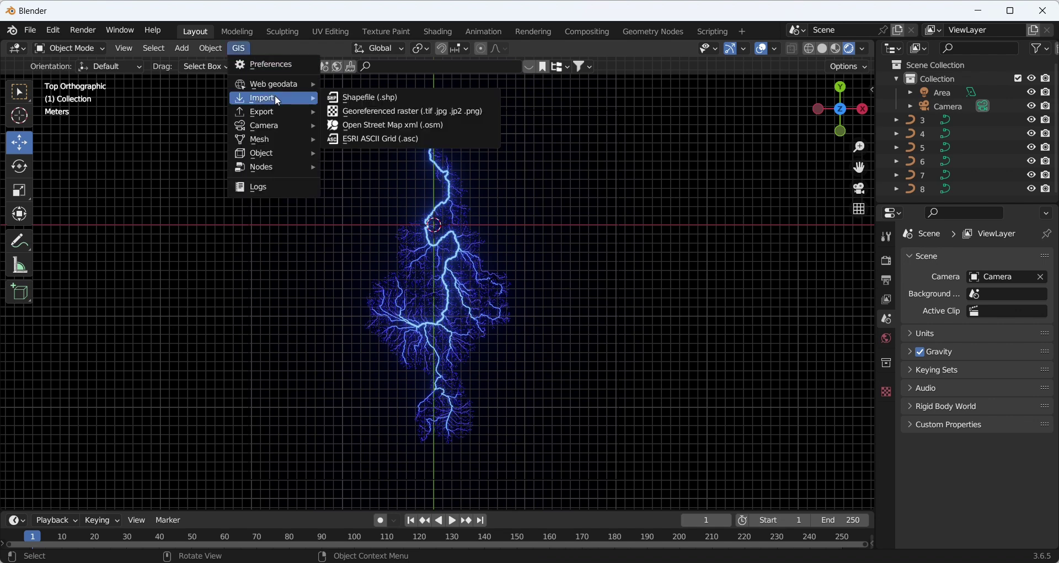
click(364, 99)
click(380, 122)
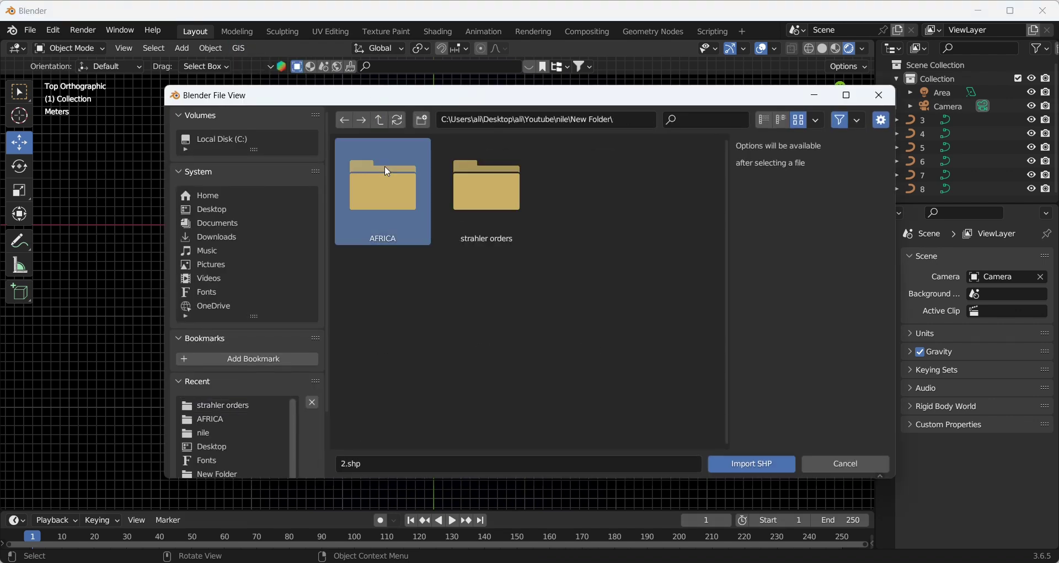
double_click(389, 178)
double_click(393, 185)
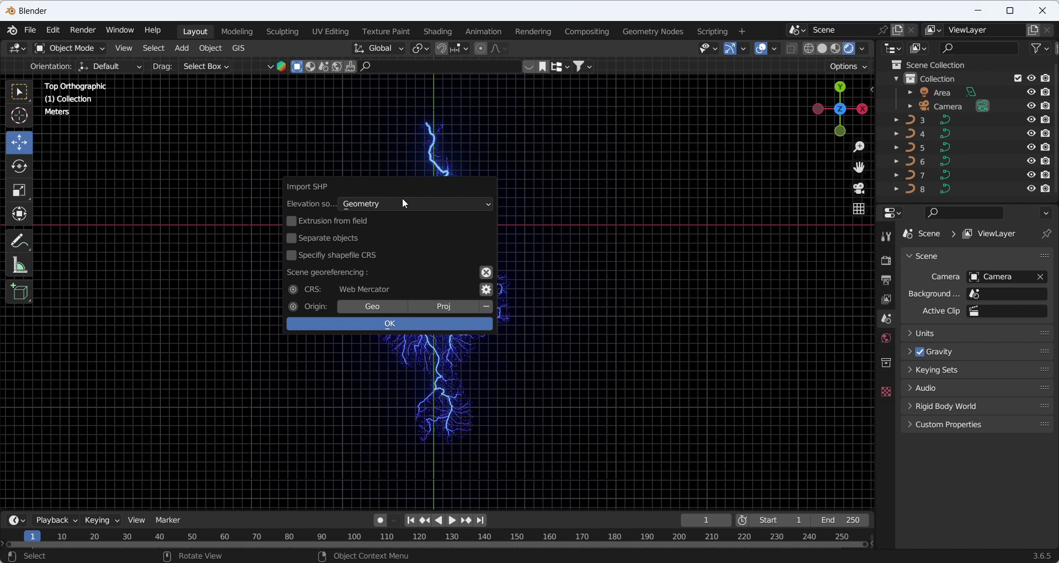
click(459, 323)
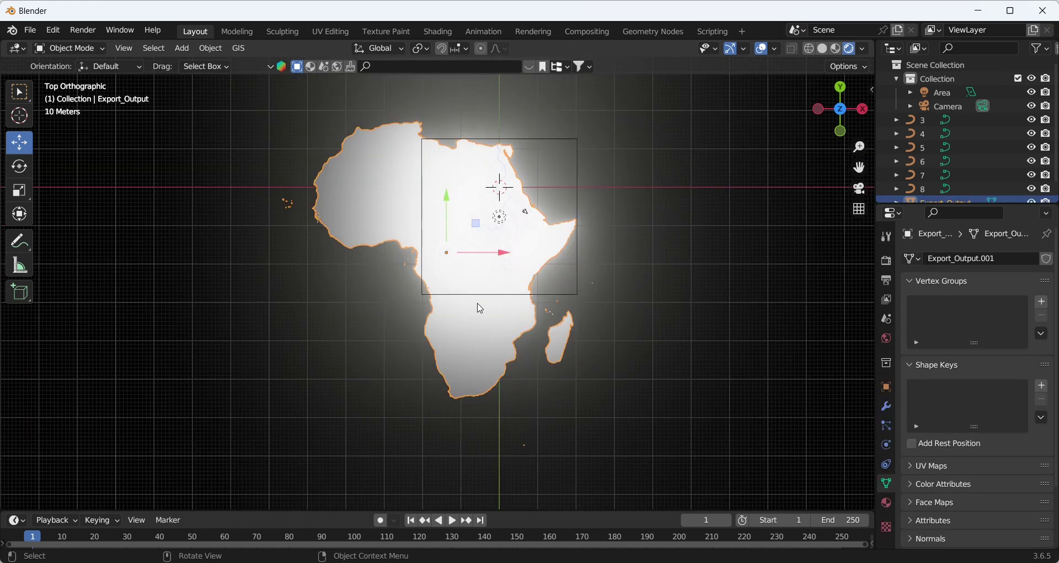
Convert the imported Africa mesh into a curve object
right_click(529, 251)
mouse_move(527, 246)
click(594, 244)
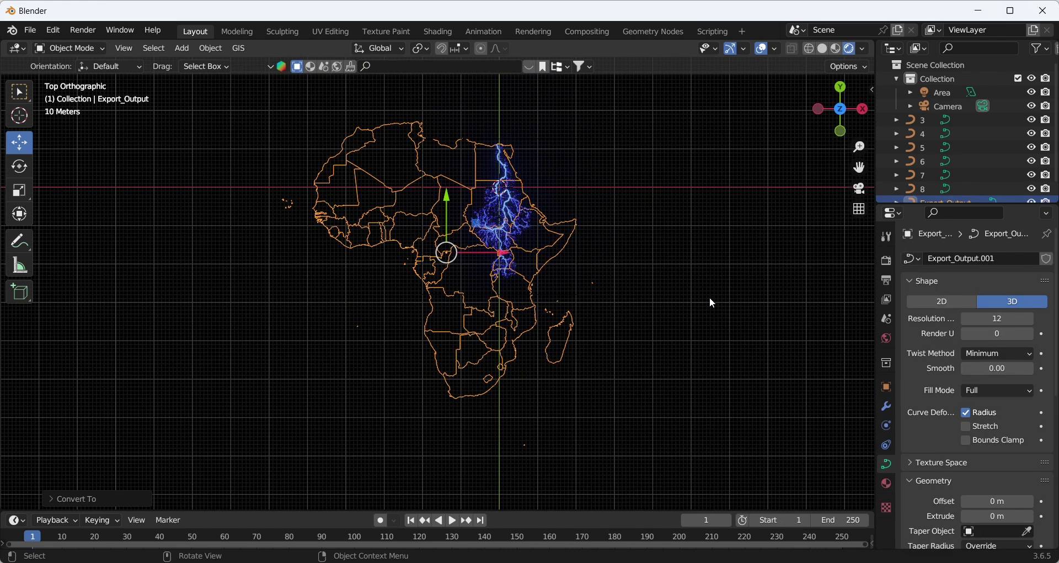
Set the bevel depth of the Africa border curve to 0.008 m
scroll(938, 466, down, 8)
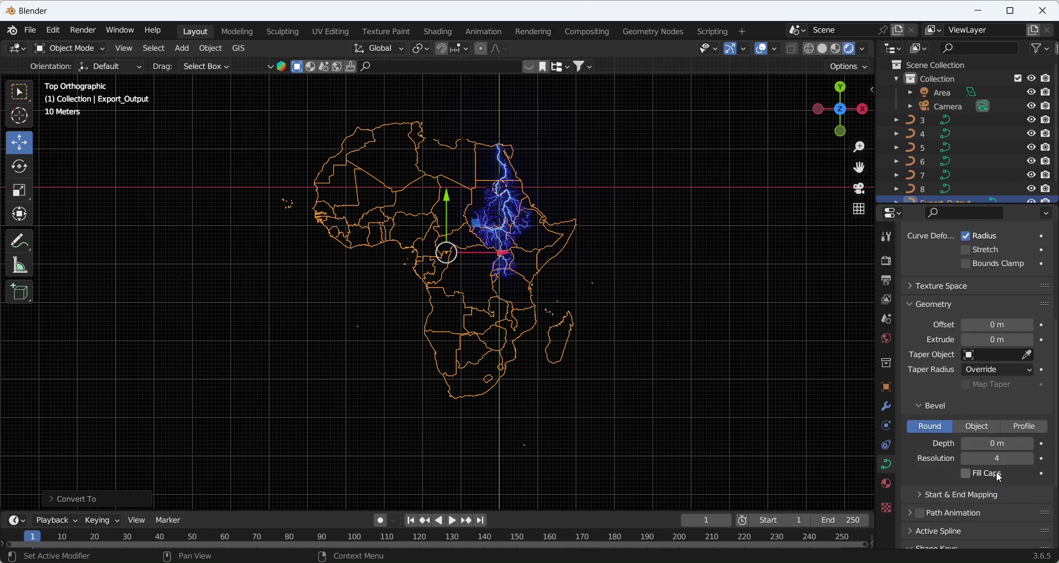
click(1000, 445)
text(0.)
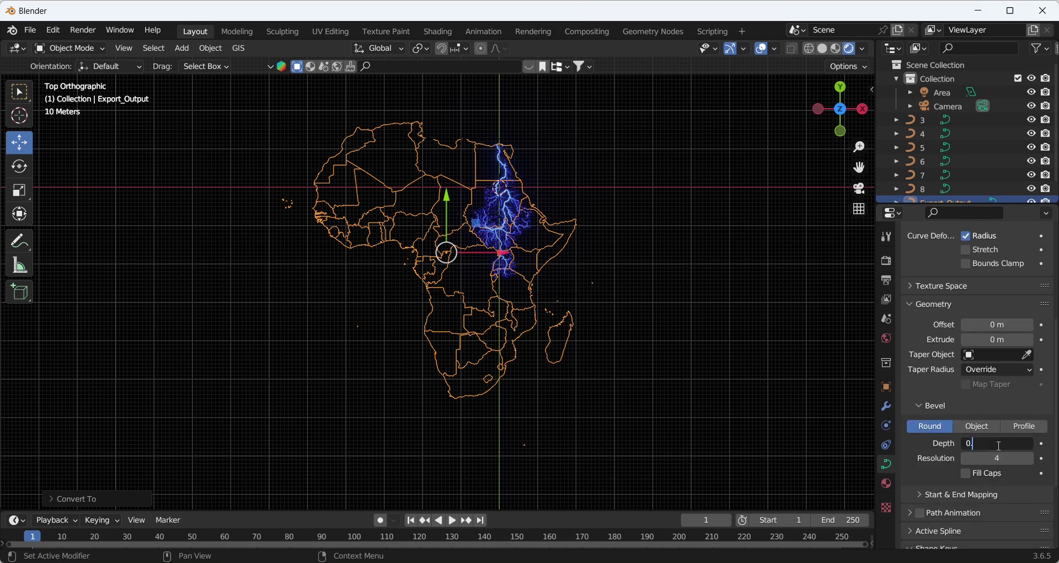
text(008)
key(Return)
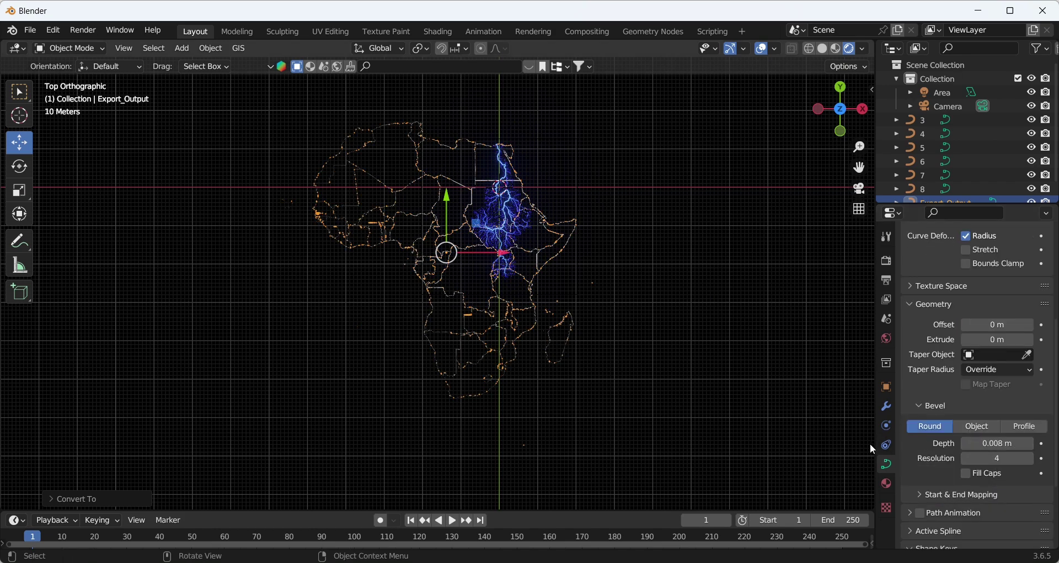
Create a new material for the Africa border curve and make its surface an Emission shader
click(887, 484)
click(973, 319)
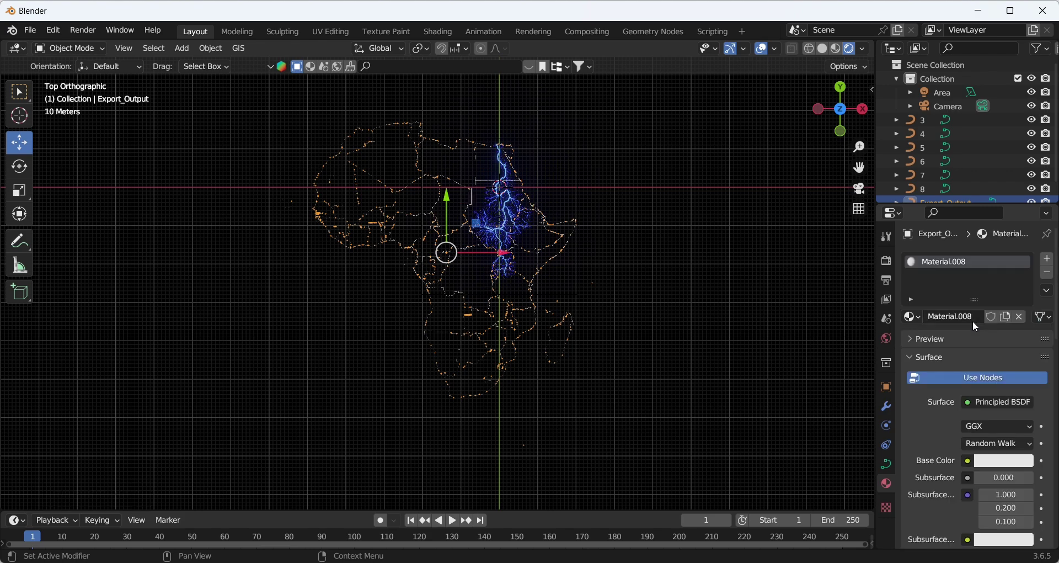
click(993, 402)
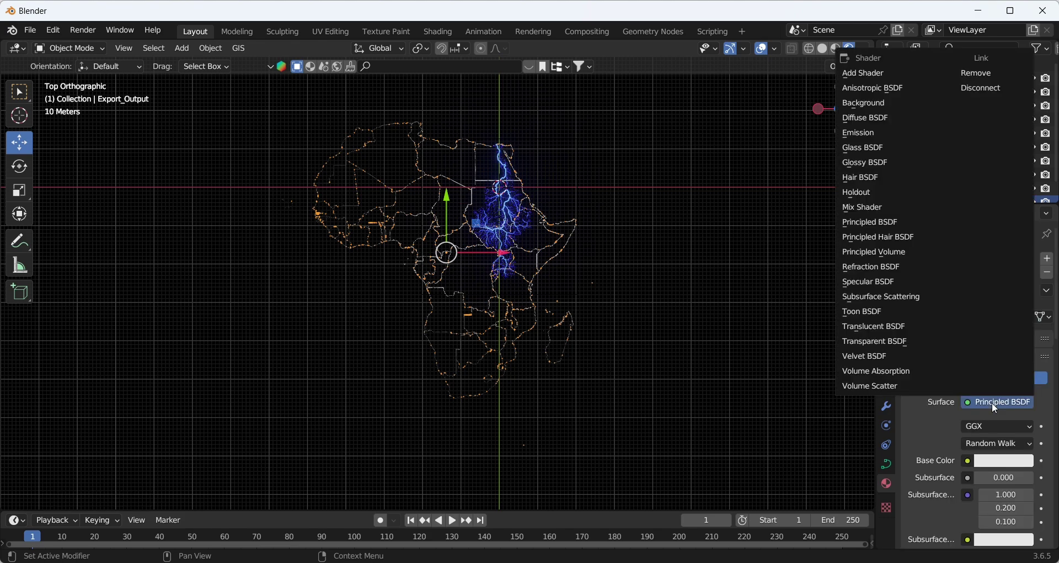
click(877, 130)
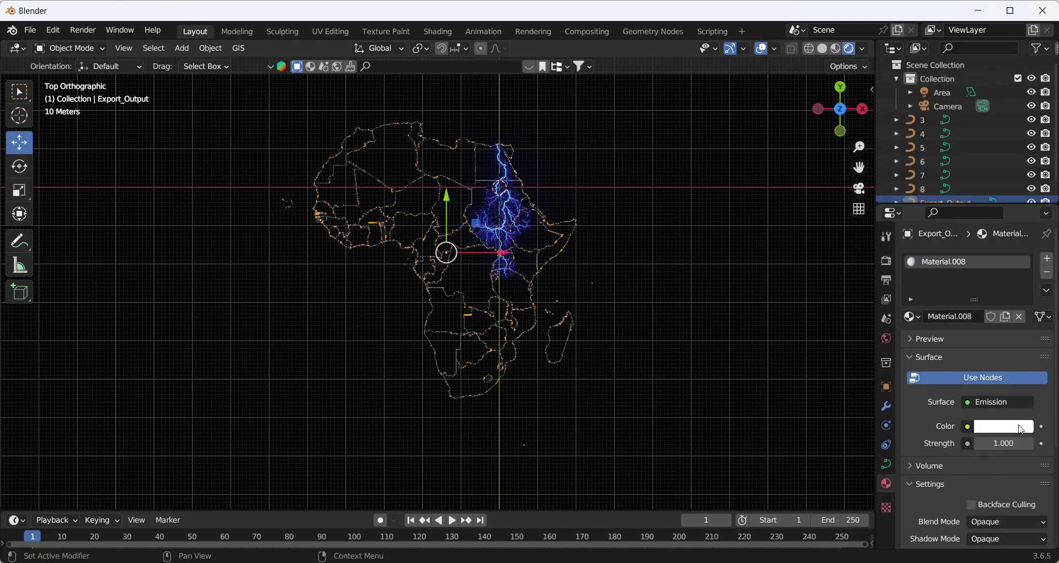
Make the border material's emission red with a strength of 0.9, and deselect the borders
click(1016, 428)
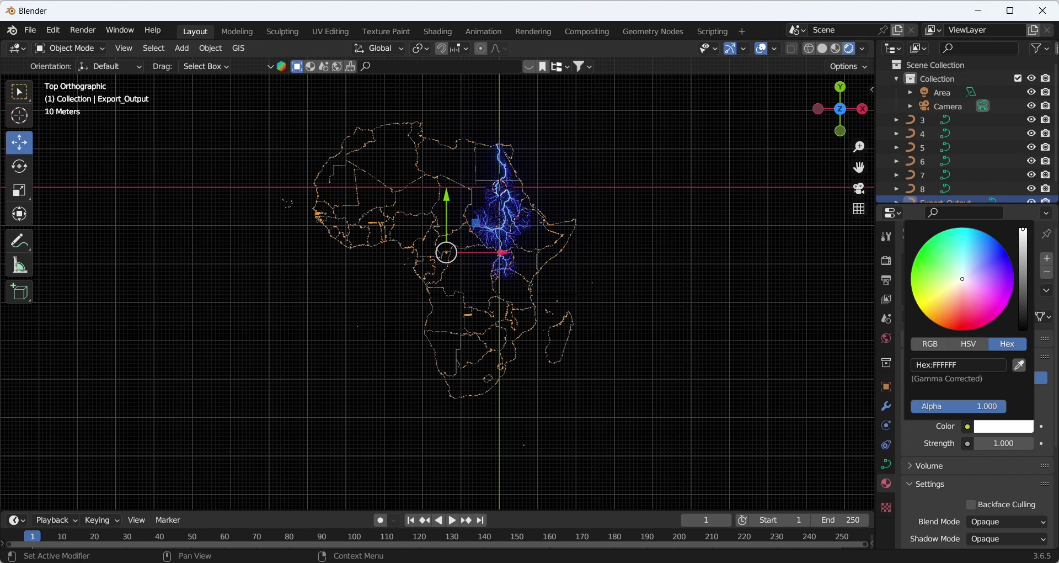
click(963, 318)
click(1003, 444)
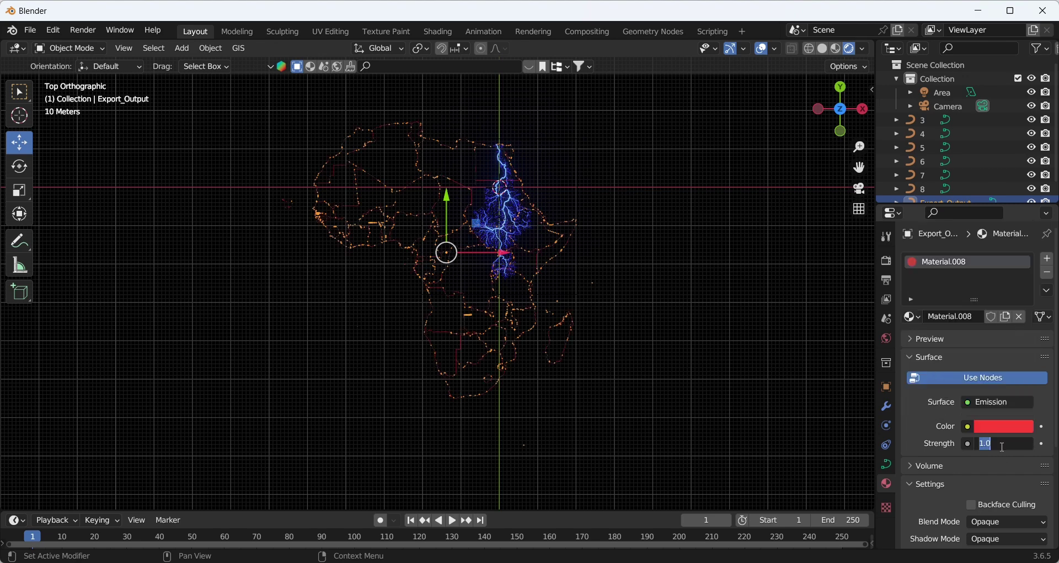
text(0.9)
key(Return)
click(647, 319)
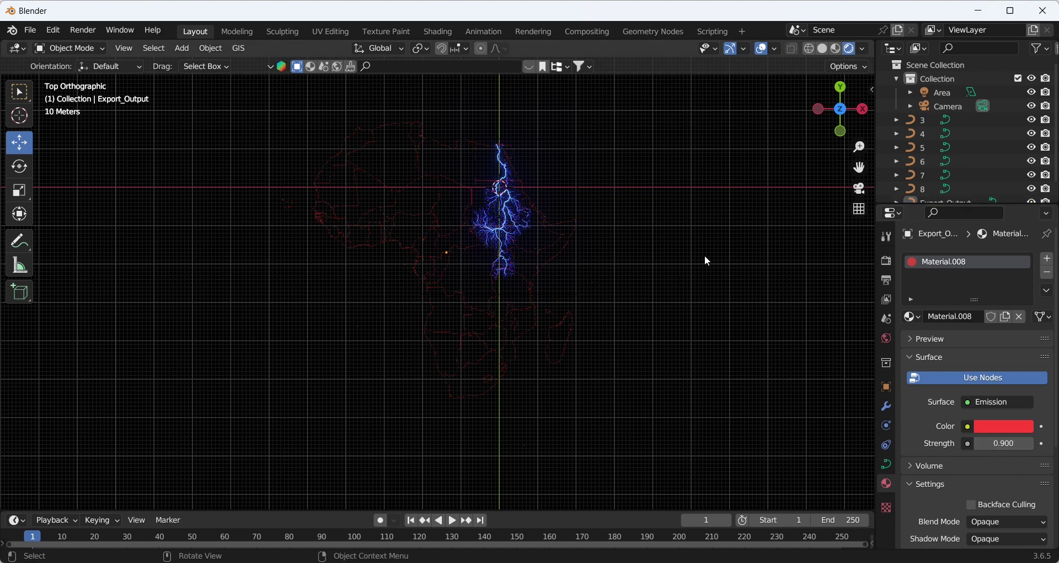
Add a Bezier curve and move it to the empty area northeast of the Nile, beyond Africa's coast
scroll(500, 184, up, 4)
scroll(499, 177, down, 3)
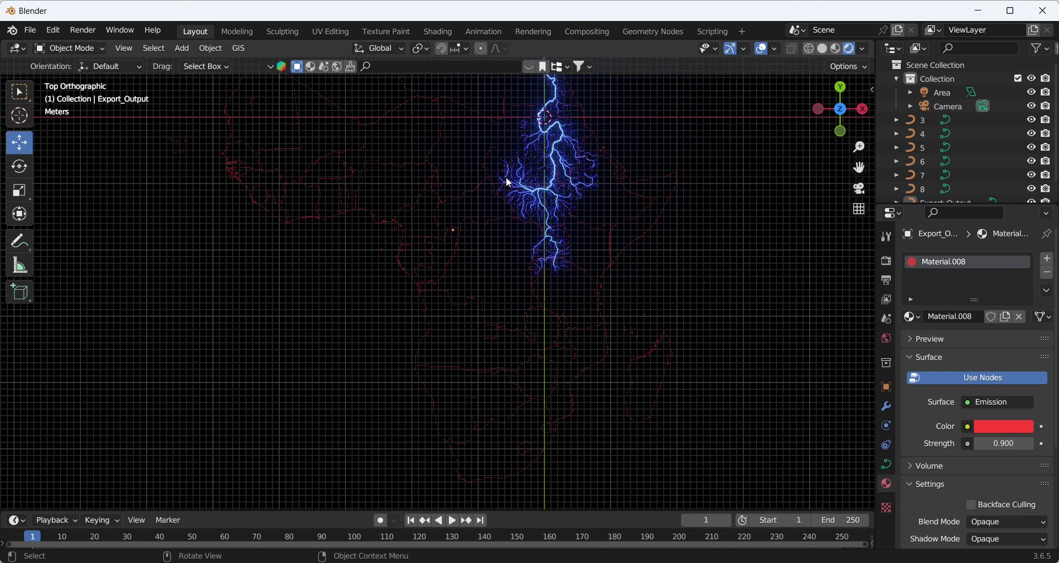
scroll(506, 175, up, 2)
scroll(481, 248, down, 2)
scroll(480, 249, up, 2)
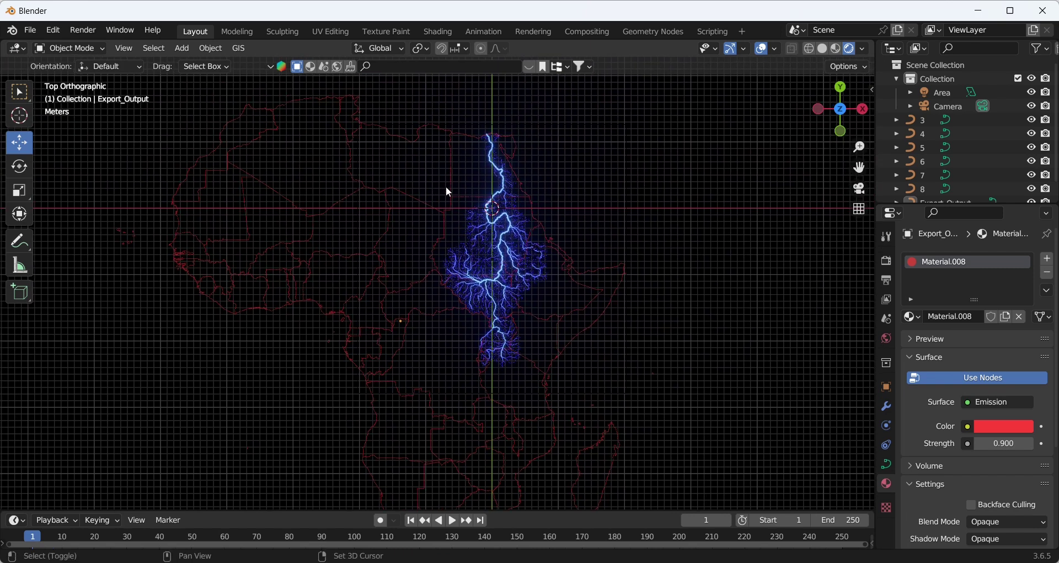
key(shift+a)
mouse_move(447, 187)
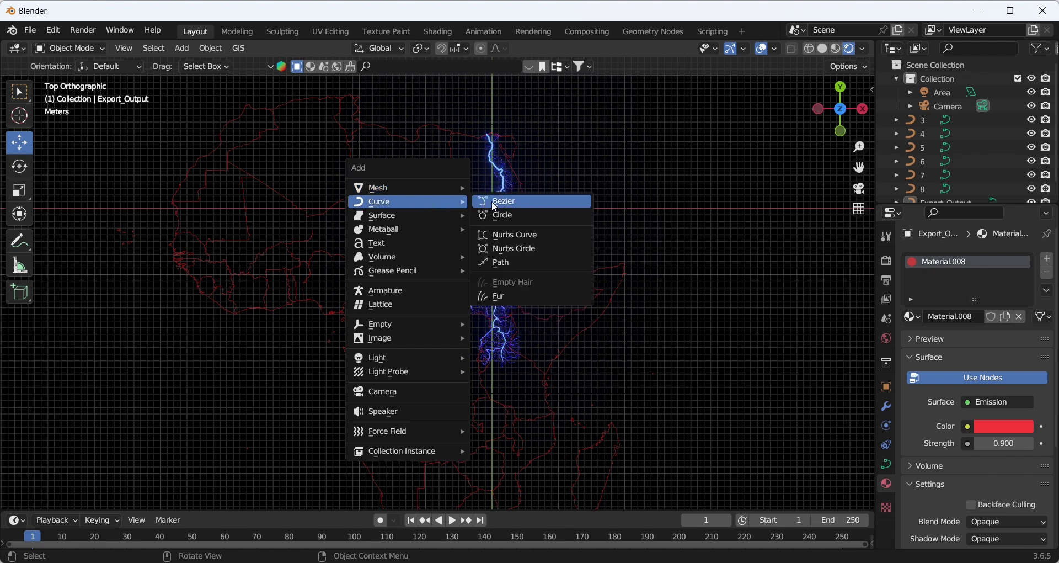
click(527, 205)
drag(524, 213, 595, 127)
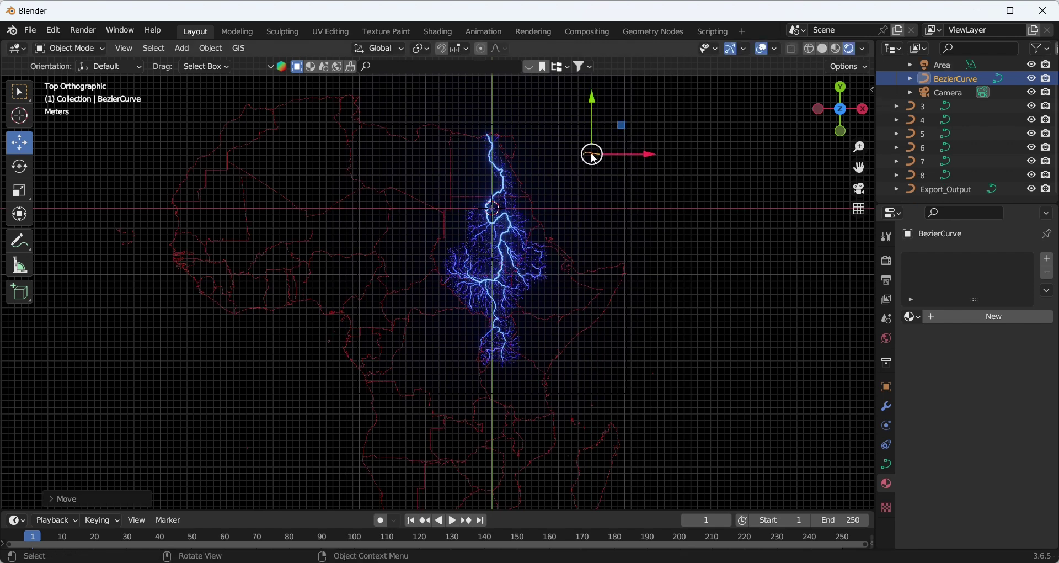
Set the Bezier curve's bevel depth to 0.095 m to match river curve 8
click(887, 464)
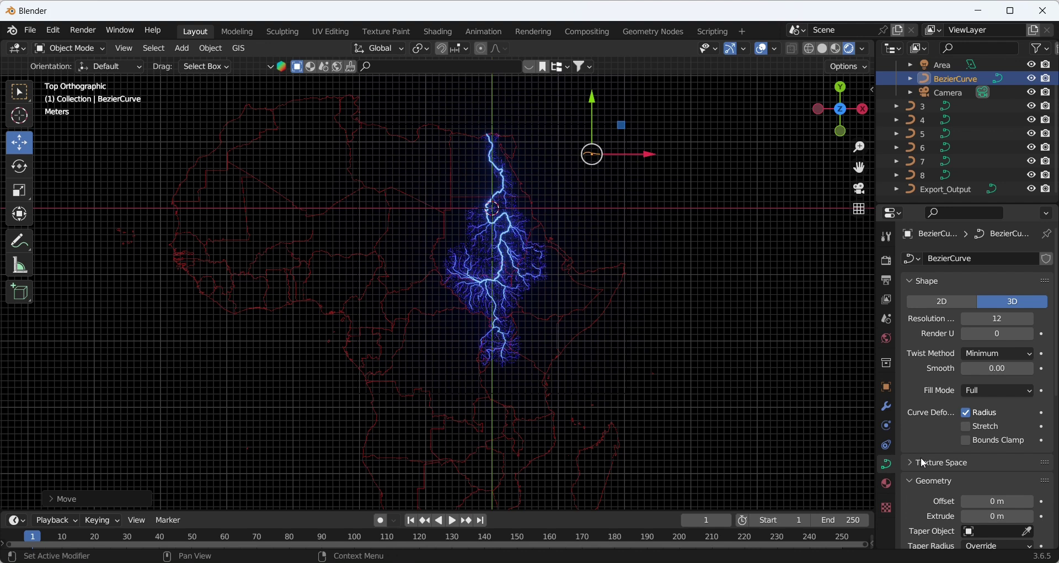
scroll(925, 463, down, 3)
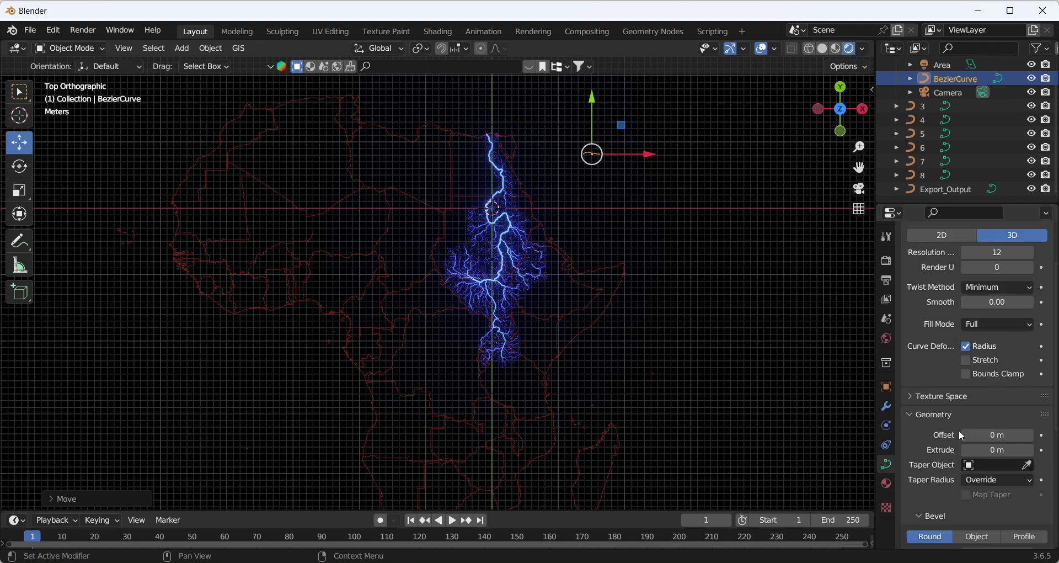
click(925, 181)
scroll(1017, 486, down, 3)
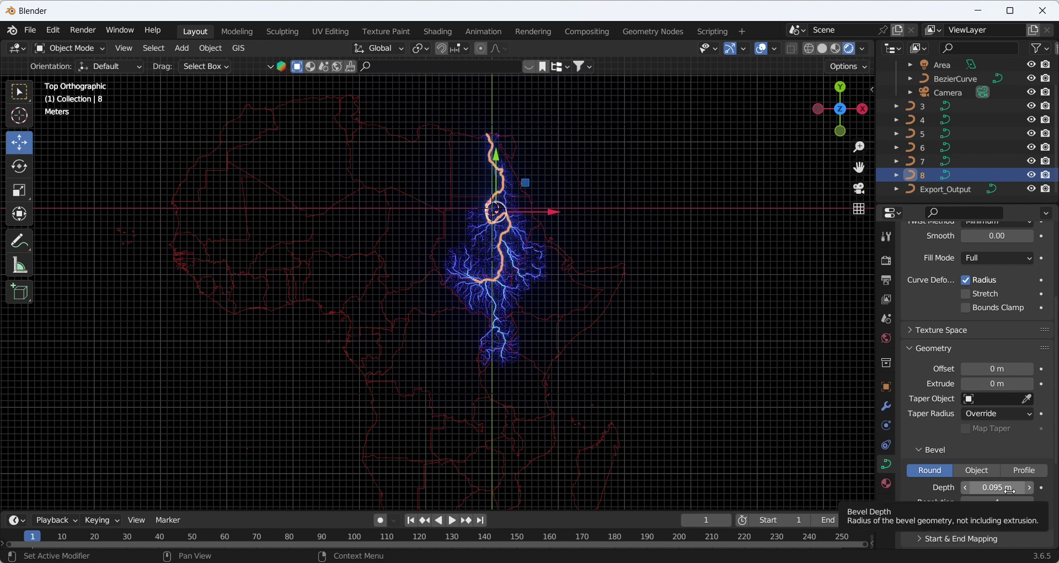
scroll(945, 121, up, 2)
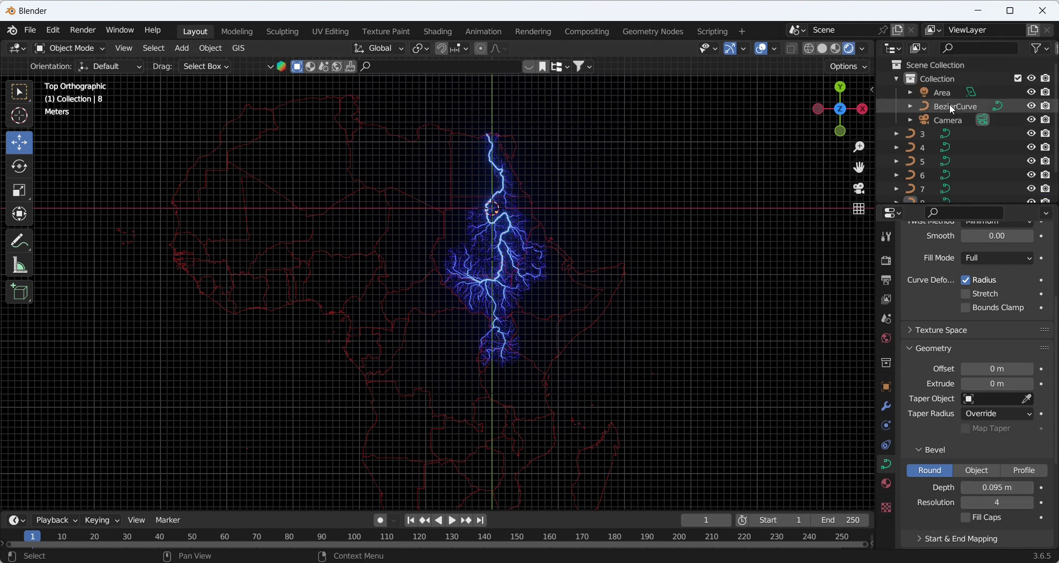
click(949, 105)
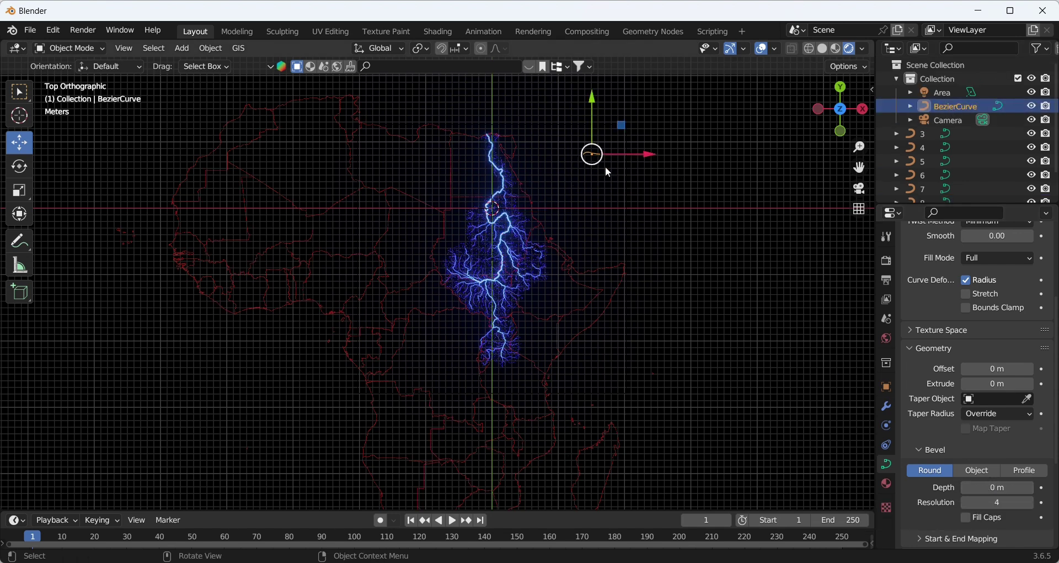
scroll(976, 478, down, 6)
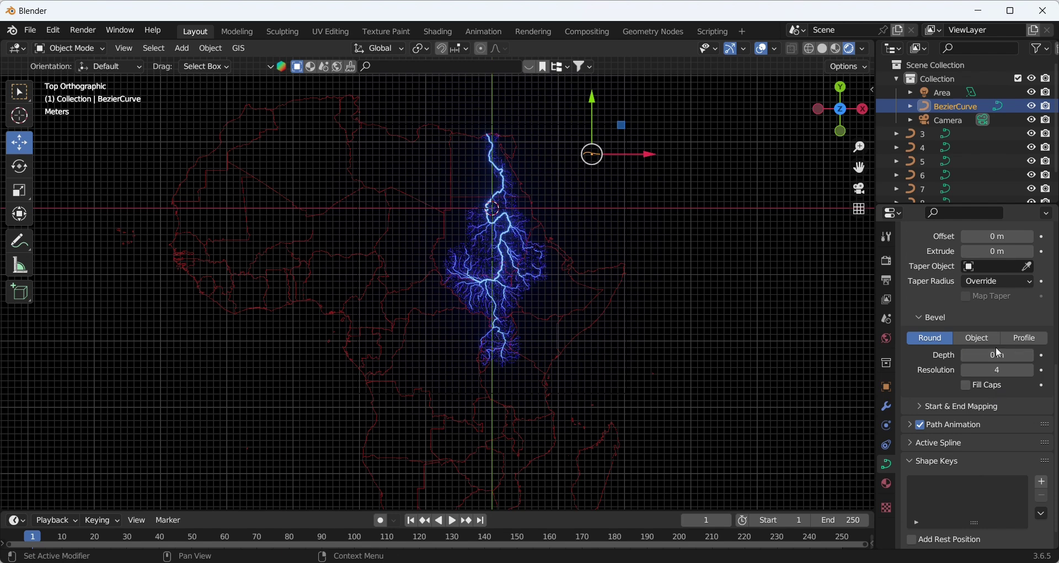
click(999, 355)
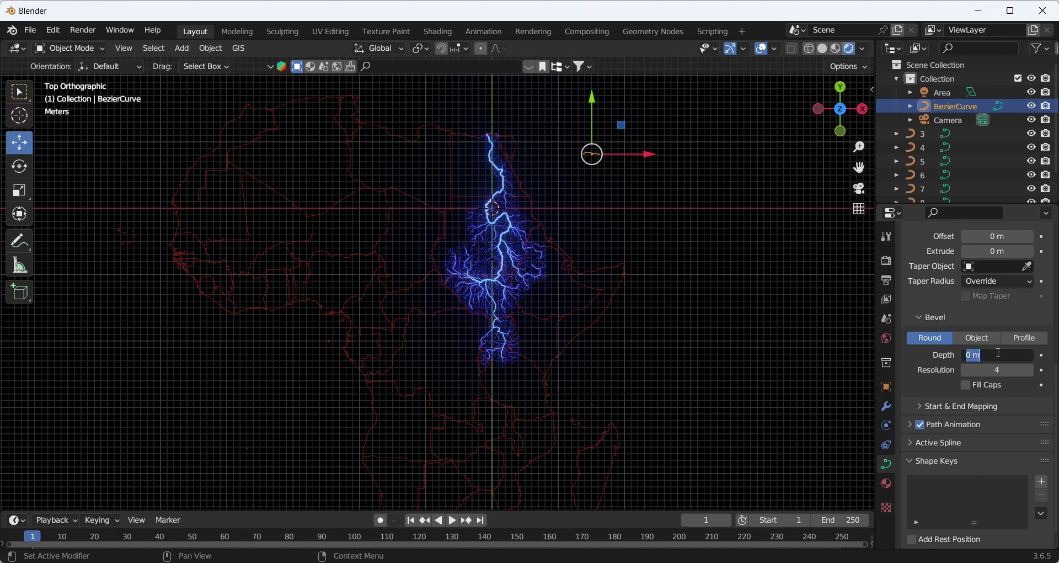
text(0.095)
key(Return)
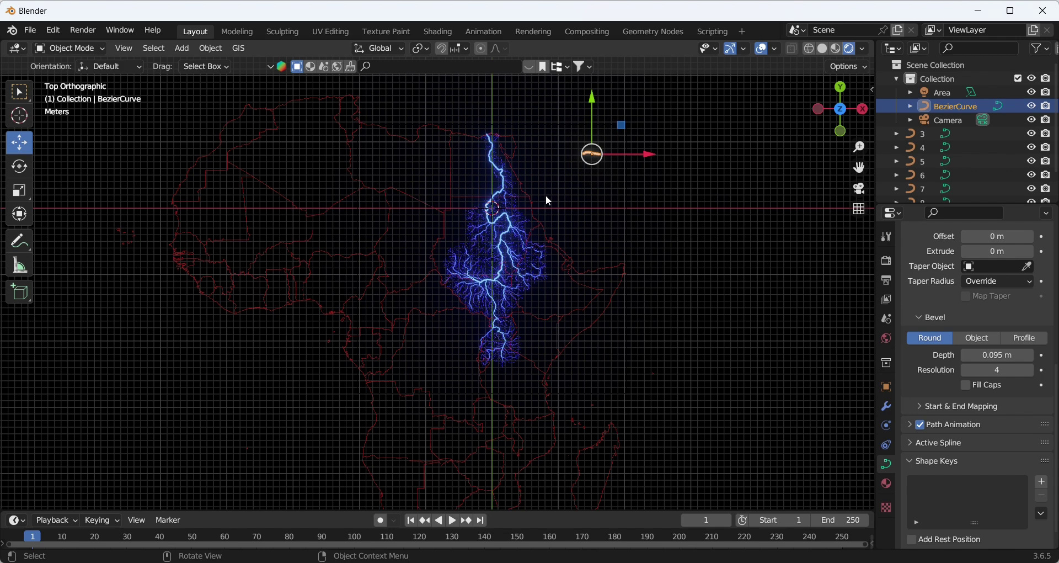
Copy the base color hex code from the material of river curve 8
scroll(929, 187, down, 1)
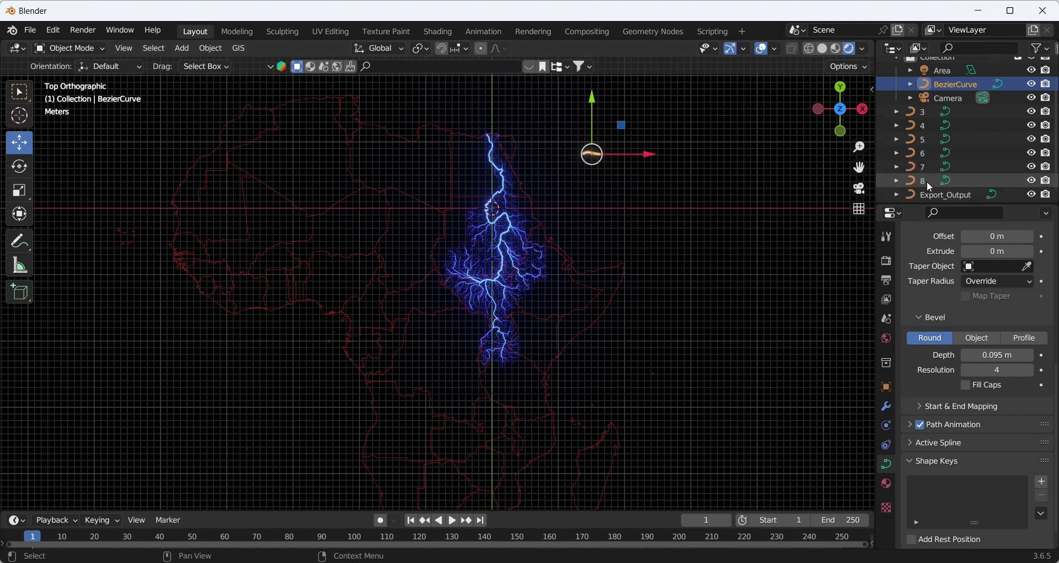
click(929, 186)
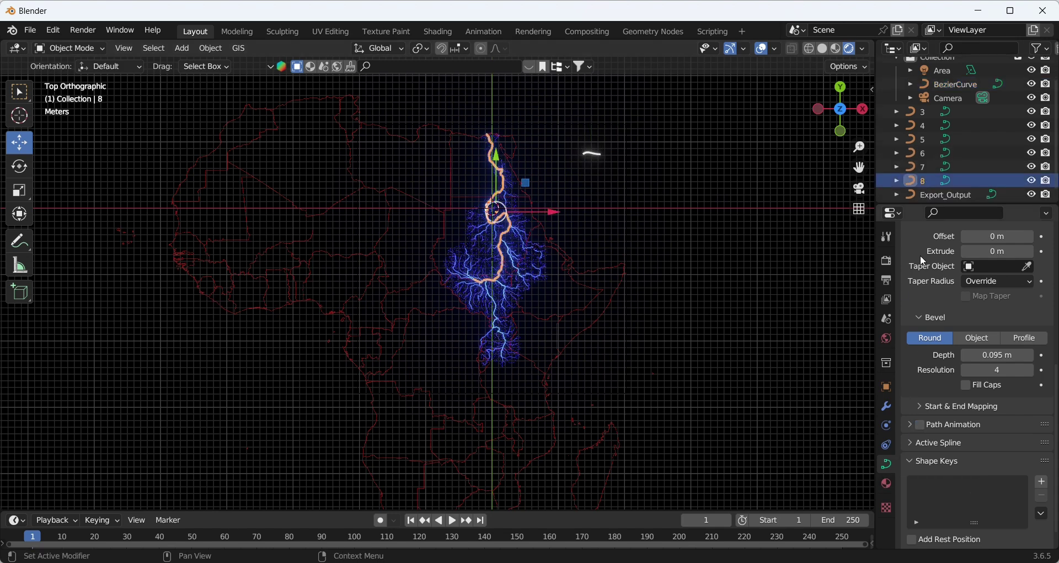
click(890, 488)
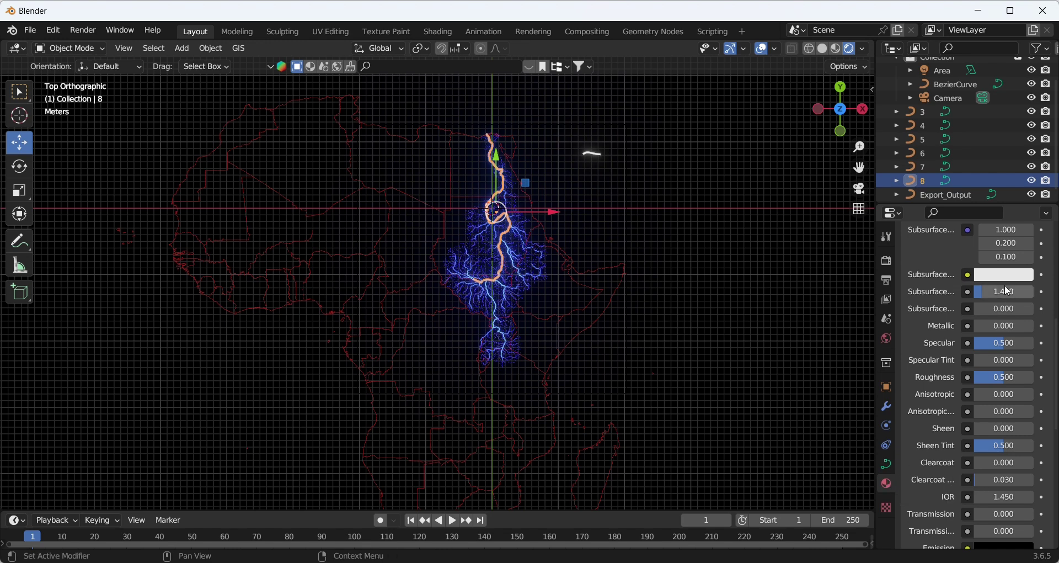
scroll(1017, 294, up, 5)
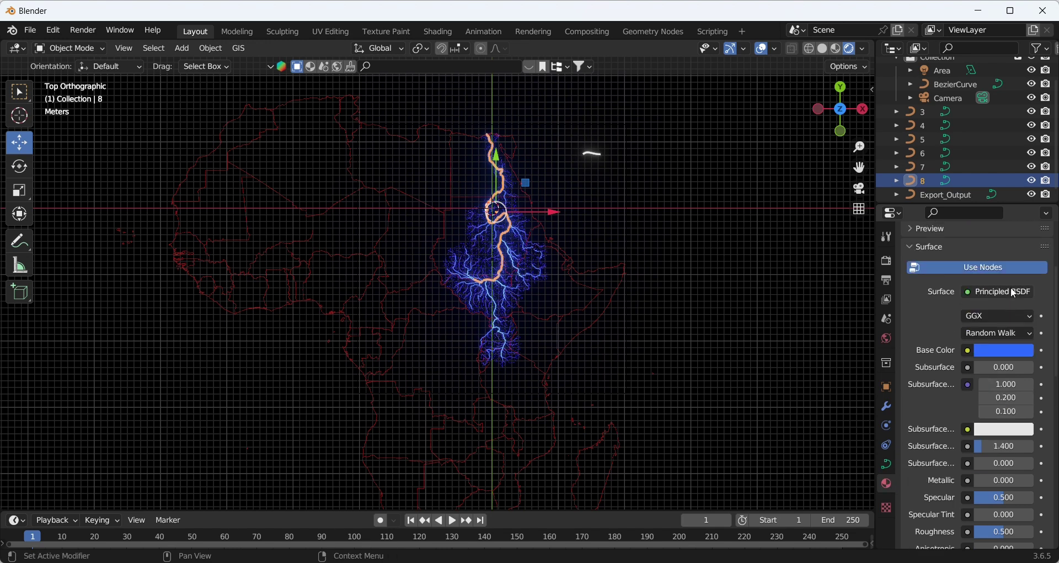
click(1004, 348)
click(979, 291)
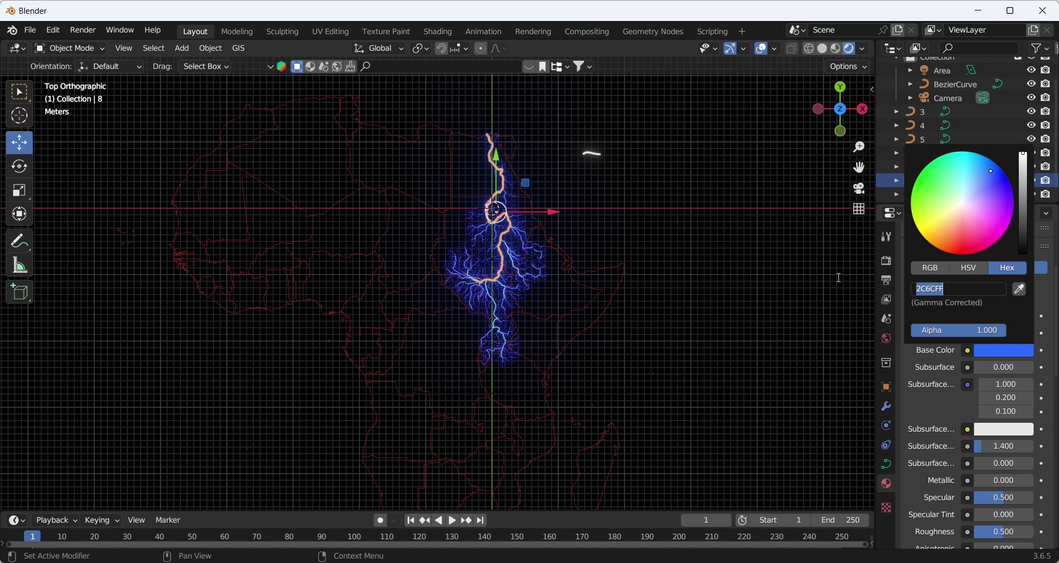
key(Return)
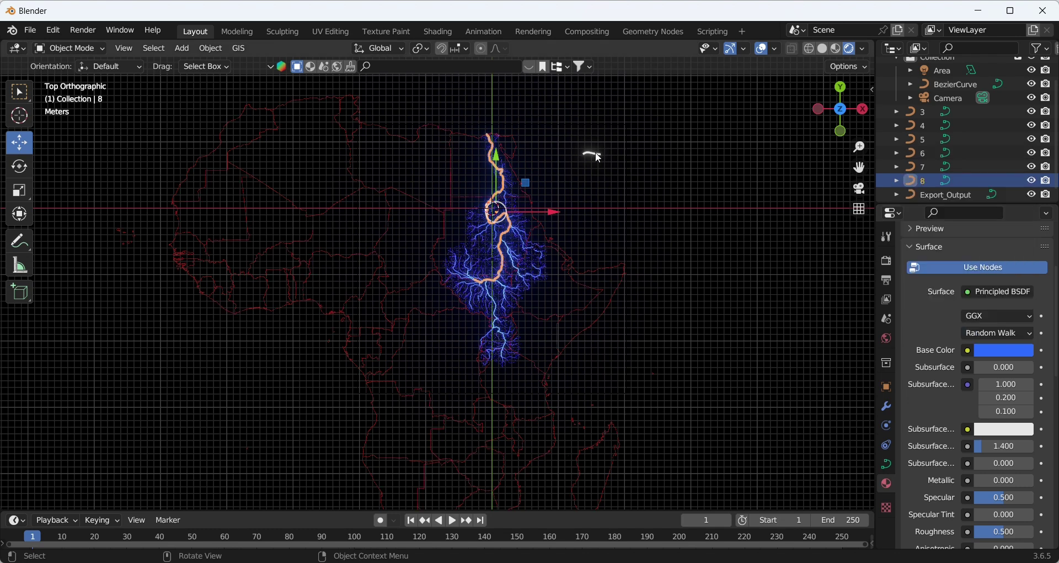
Set the base color of the legend Bezier curve's material to hex 2C6CFF and deselect the curve
click(594, 151)
click(979, 319)
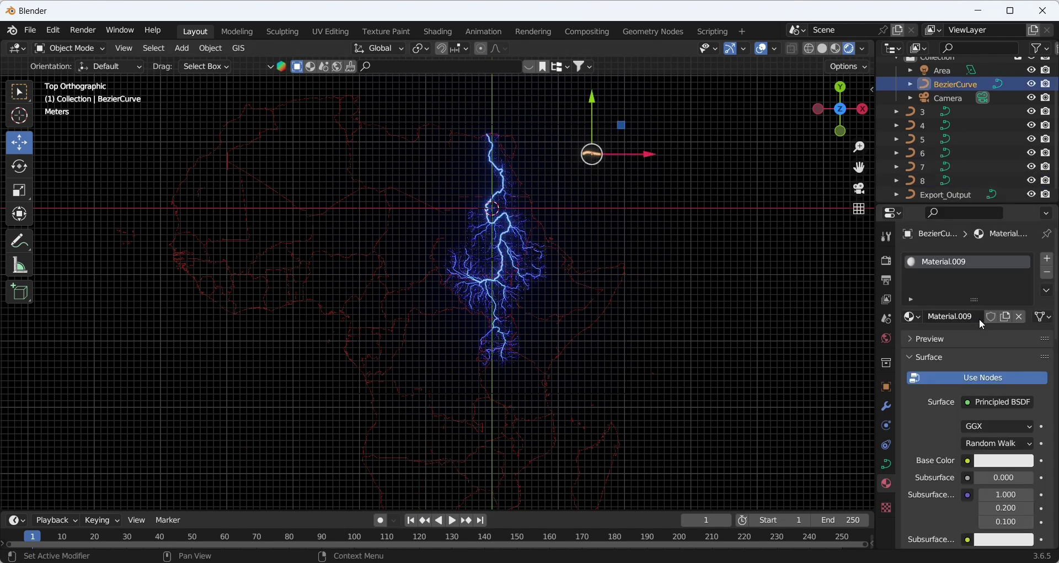
click(1005, 461)
click(972, 399)
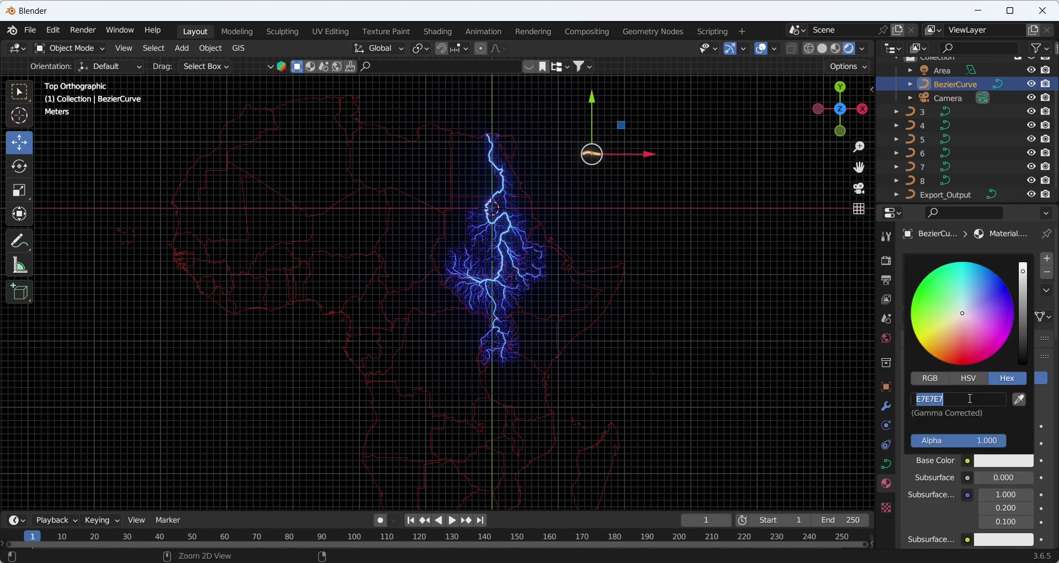
text(2C6CFF)
key(Return)
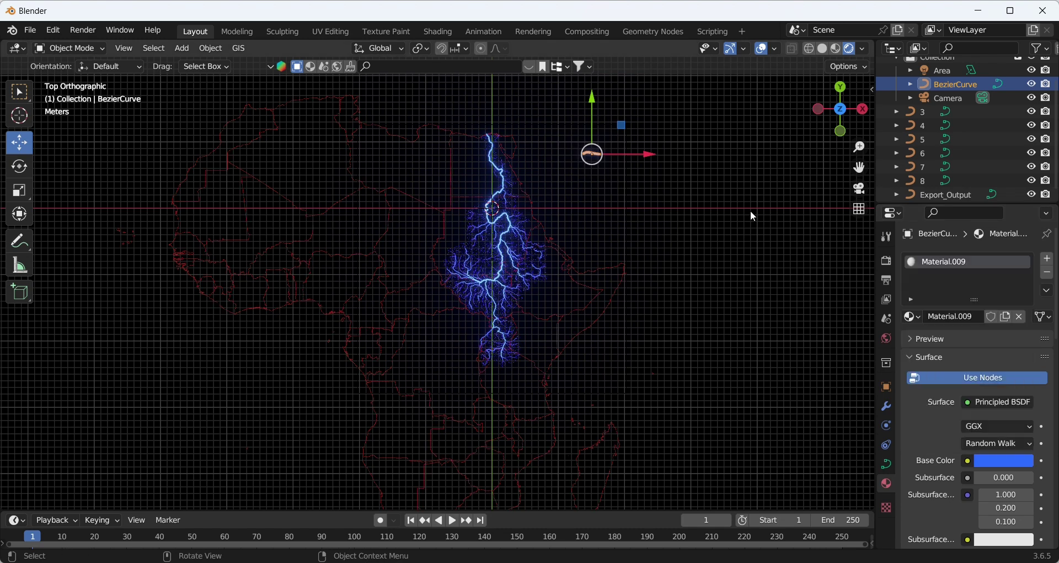
click(695, 171)
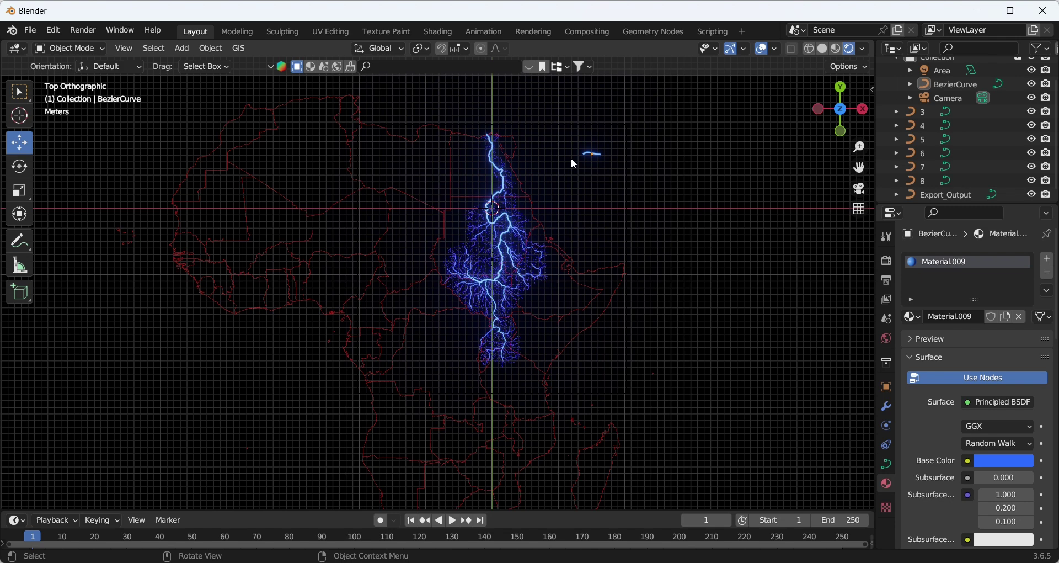
Copy the legend Bezier curve, paste a duplicate, and move it along Y to just below the original
click(591, 154)
right_click(591, 153)
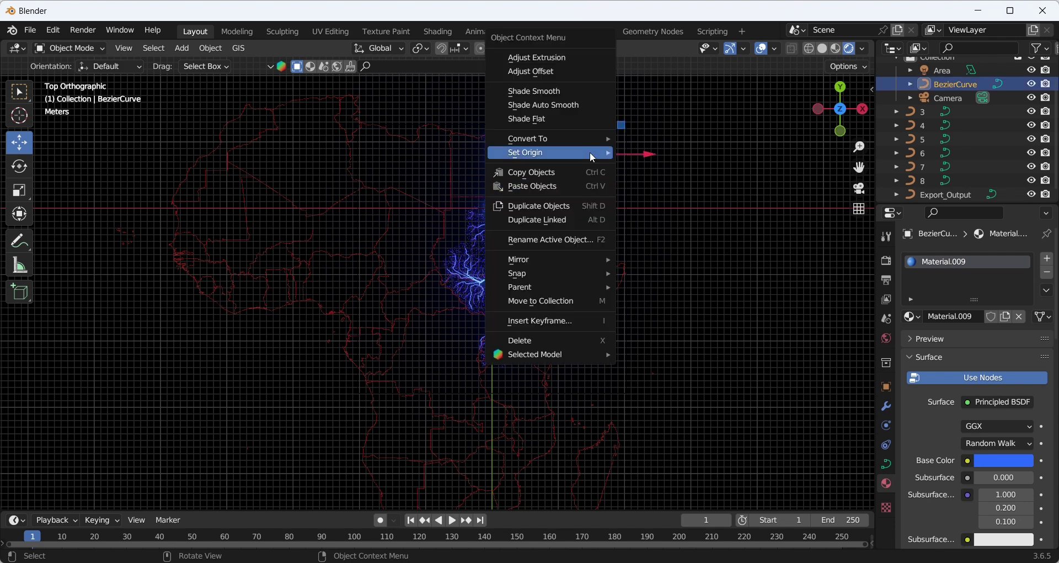
mouse_move(591, 154)
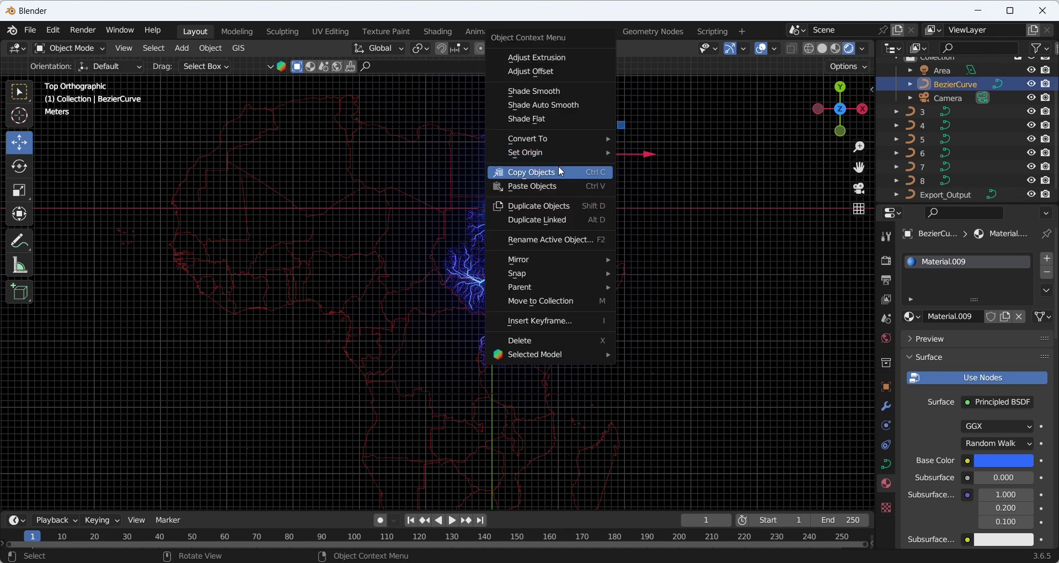
click(582, 173)
right_click(582, 176)
click(585, 187)
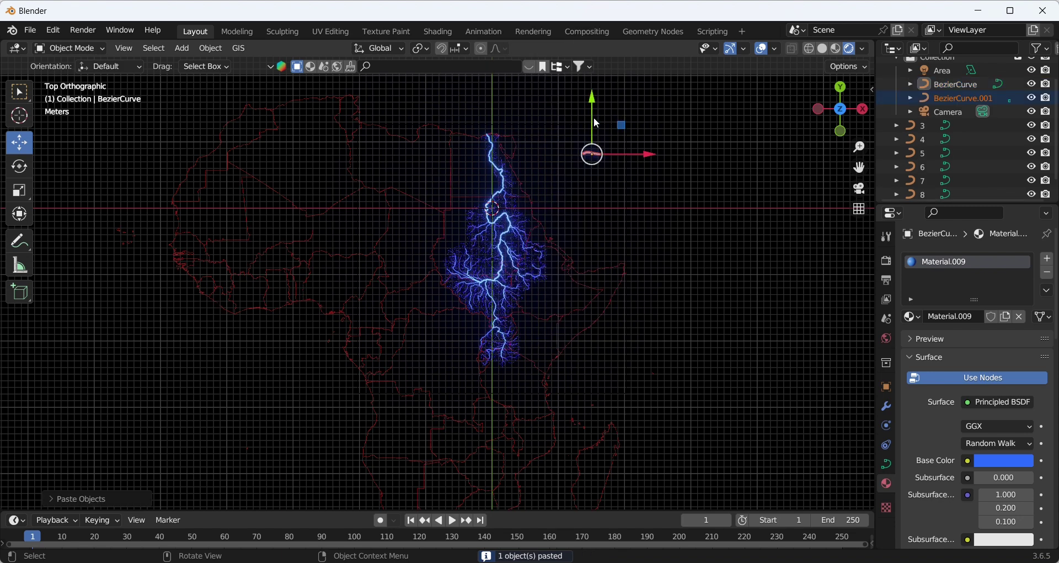
key(g)
key(y)
click(591, 160)
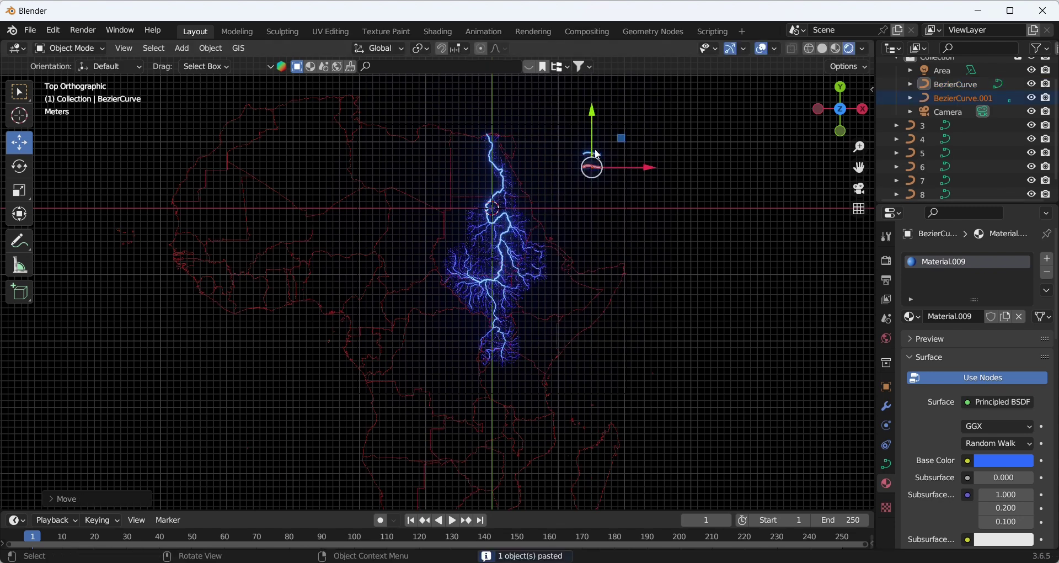
Paste a second duplicate of the legend curve and move it along Y to just below the first duplicate
click(591, 154)
right_click(590, 154)
mouse_move(587, 167)
click(585, 188)
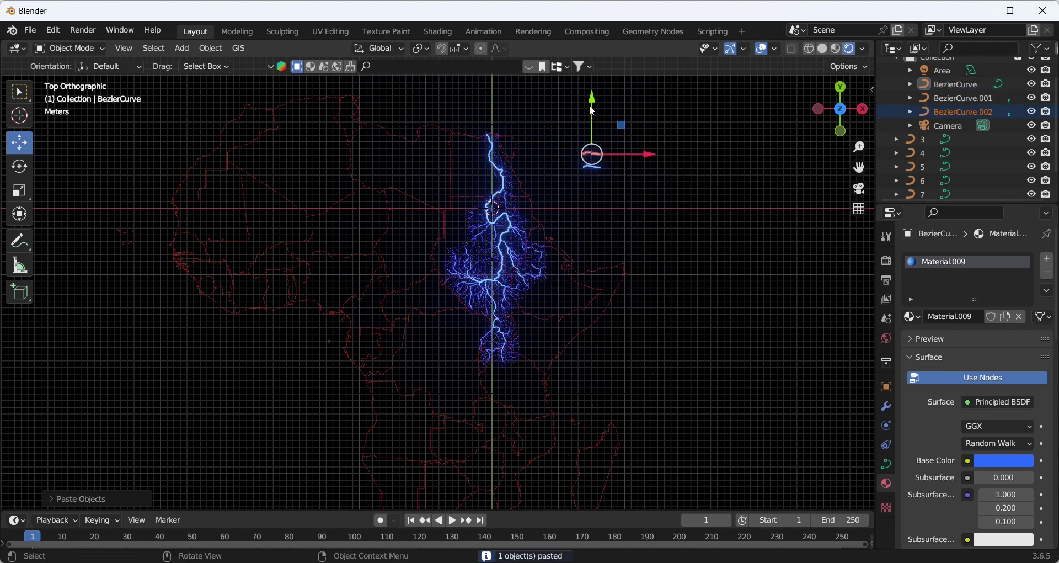
key(g)
key(y)
click(591, 165)
Paste a third duplicate of the legend curve and move it along Y to below the second, adjusting the spacing
right_click(591, 157)
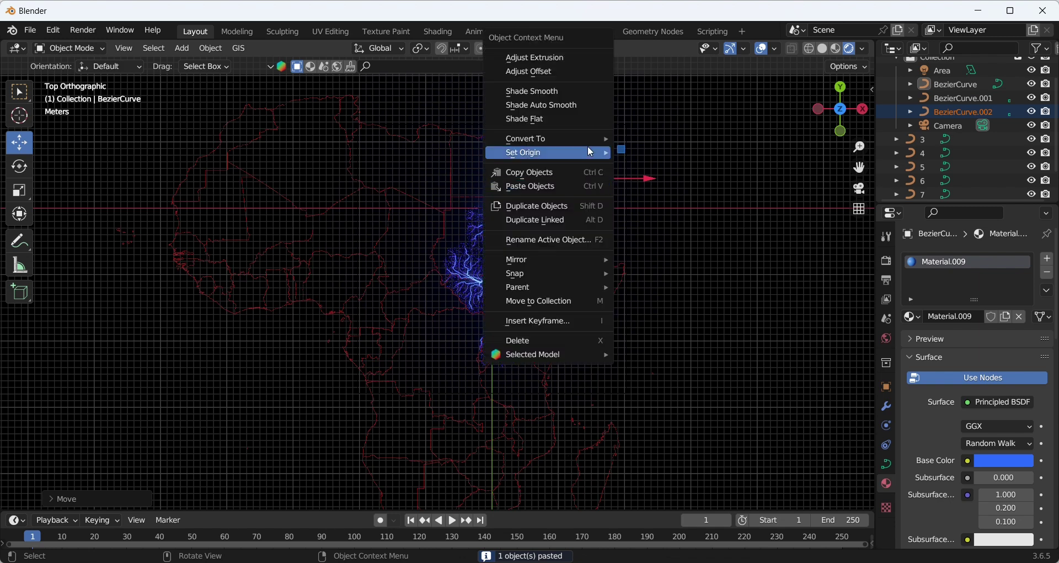
click(564, 187)
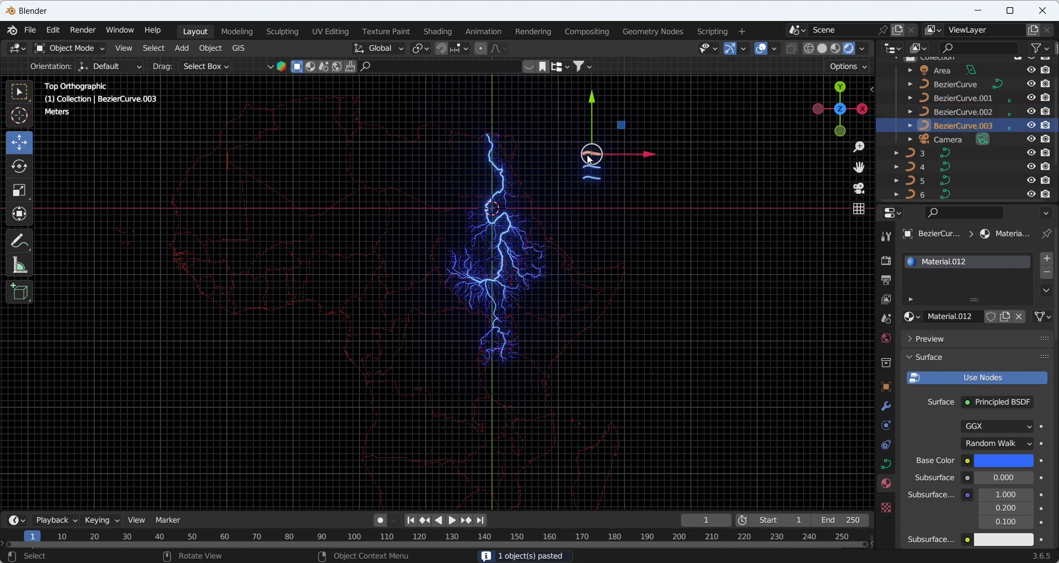
key(g)
key(y)
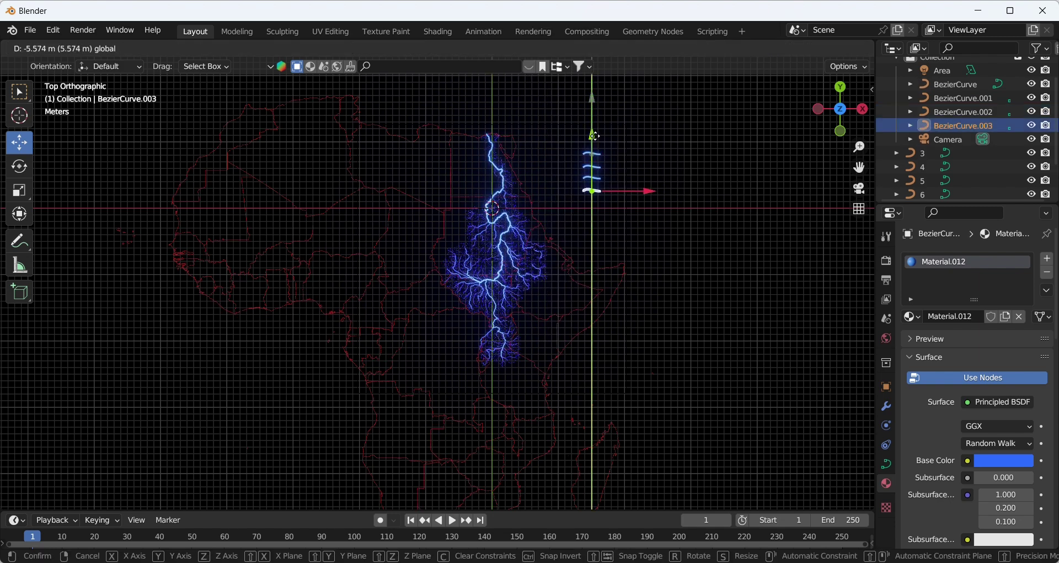
click(594, 136)
click(595, 138)
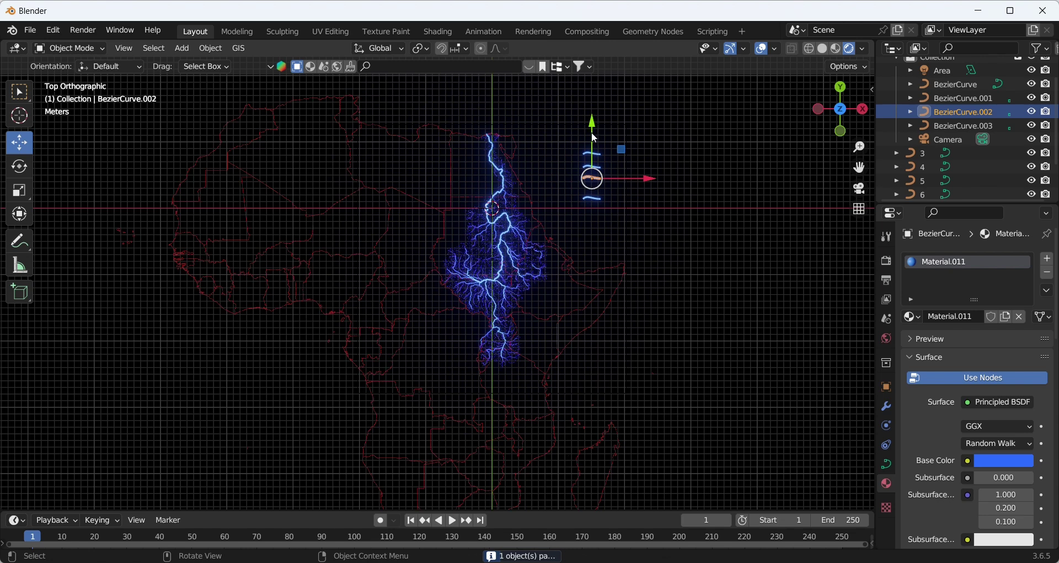
mouse_move(595, 138)
mouse_down()
mouse_move(591, 101)
mouse_move(593, 155)
mouse_up()
click(592, 160)
Paste a fourth duplicate at the end of the column, forming five evenly spaced legend lines, and deselect it
click(595, 154)
right_click(595, 154)
click(566, 187)
scroll(634, 157, up, 1)
click(720, 126)
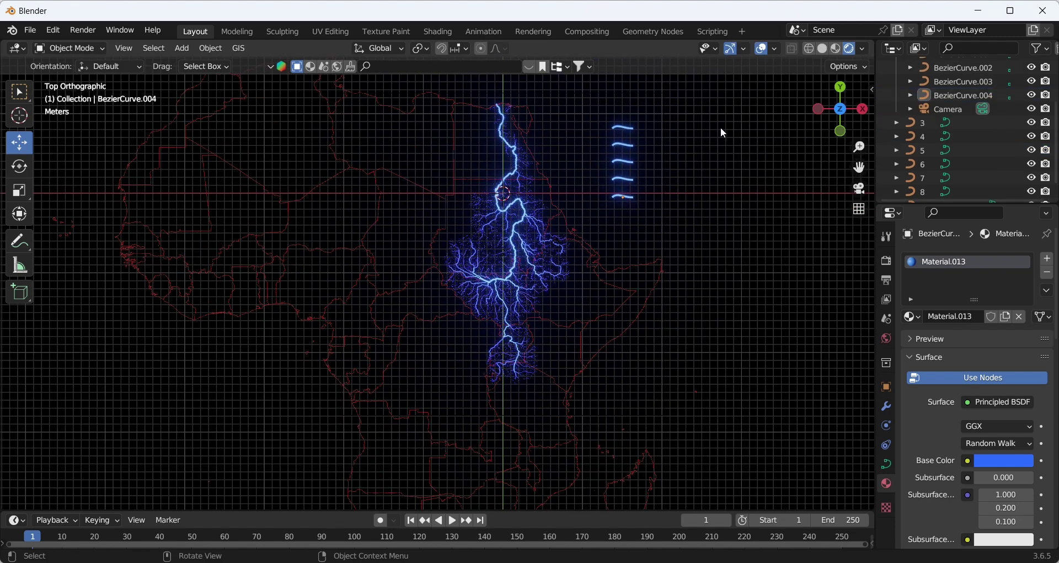
Check river curve 7's bevel depth and set the second legend line's bevel depth to the same 0.045 m
click(628, 149)
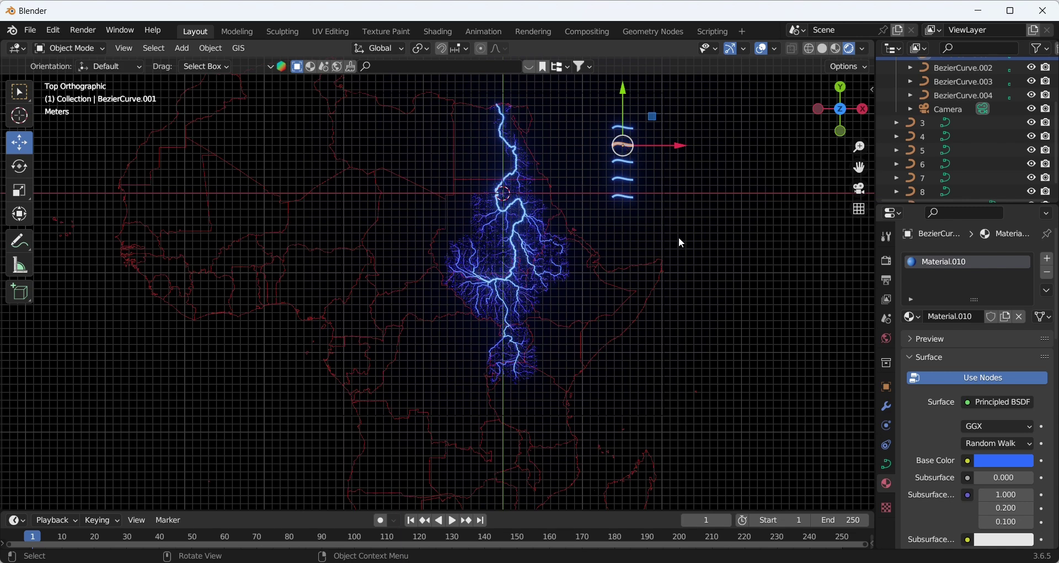
click(926, 176)
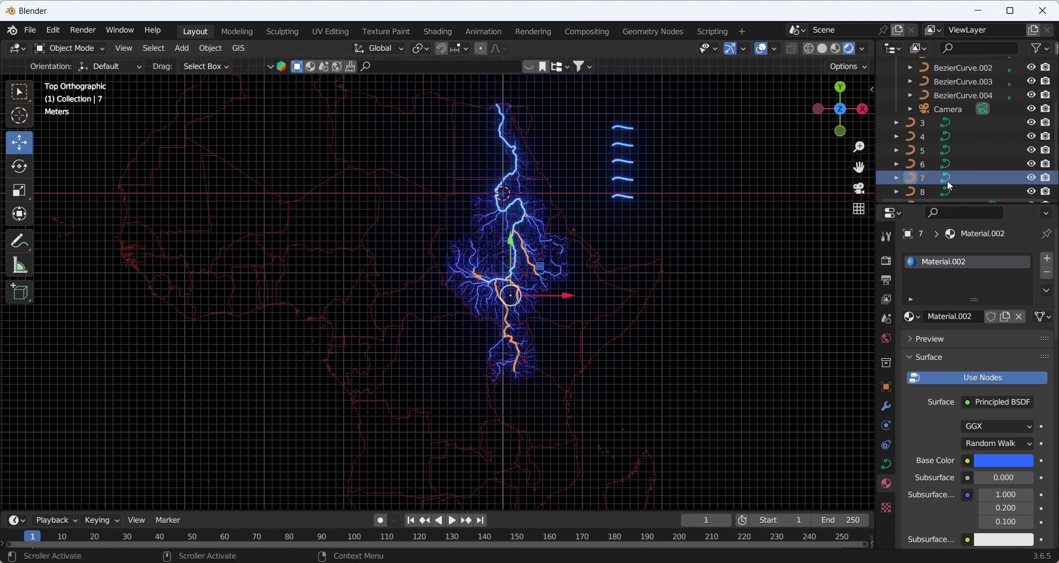
click(886, 465)
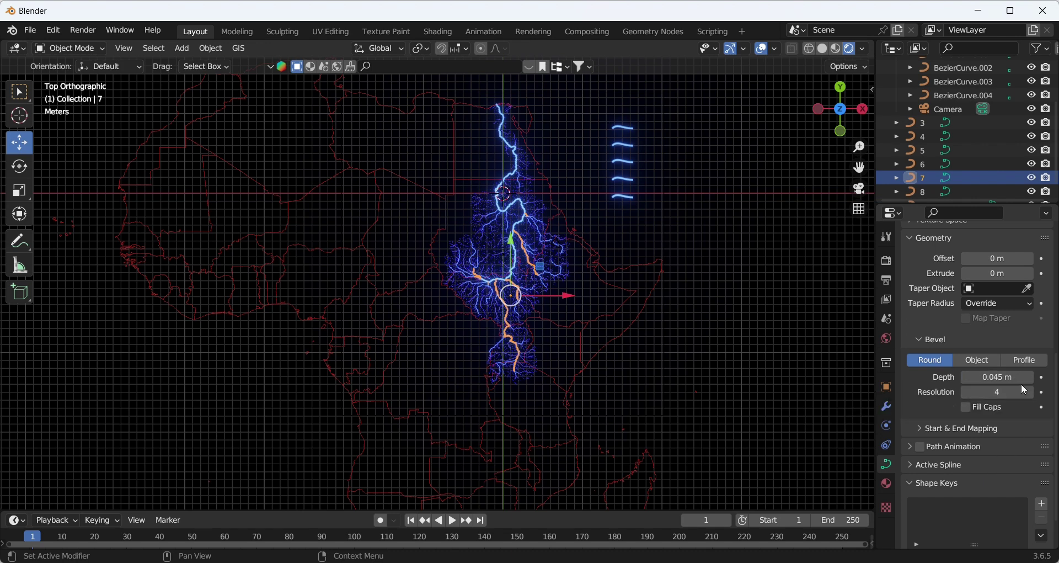
click(620, 143)
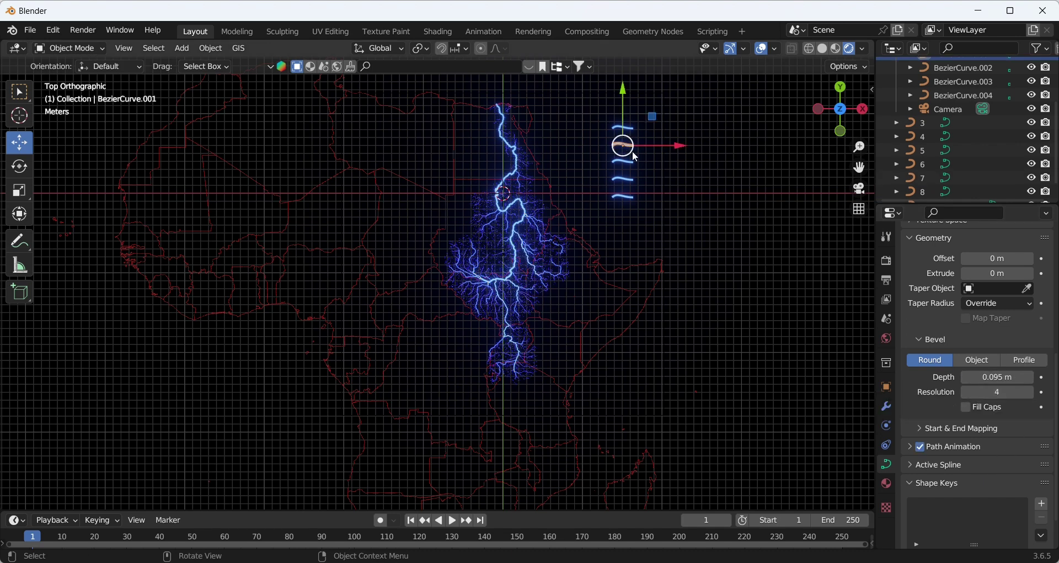
click(1010, 378)
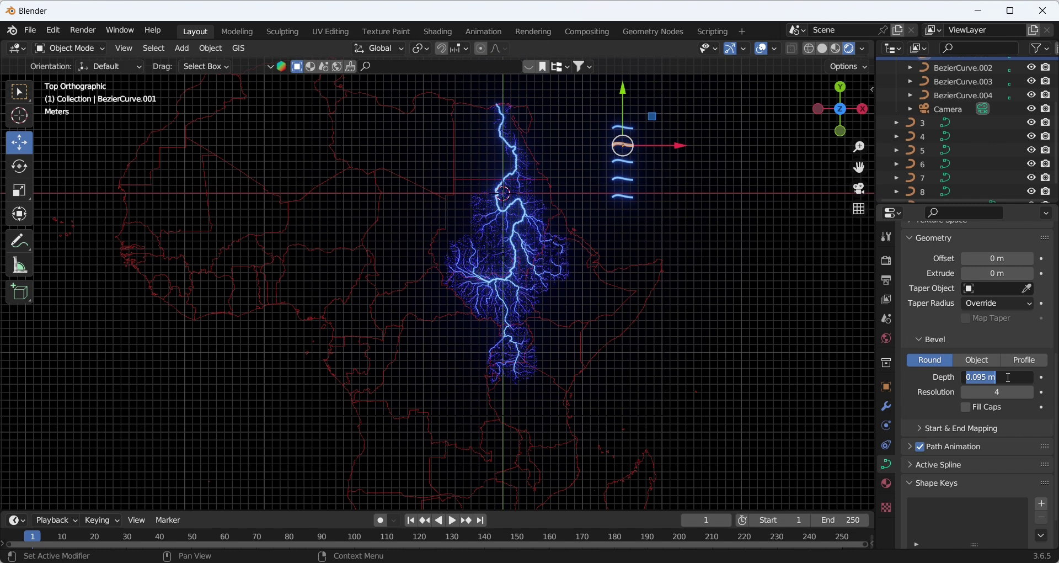
text(0.0)
key(Return)
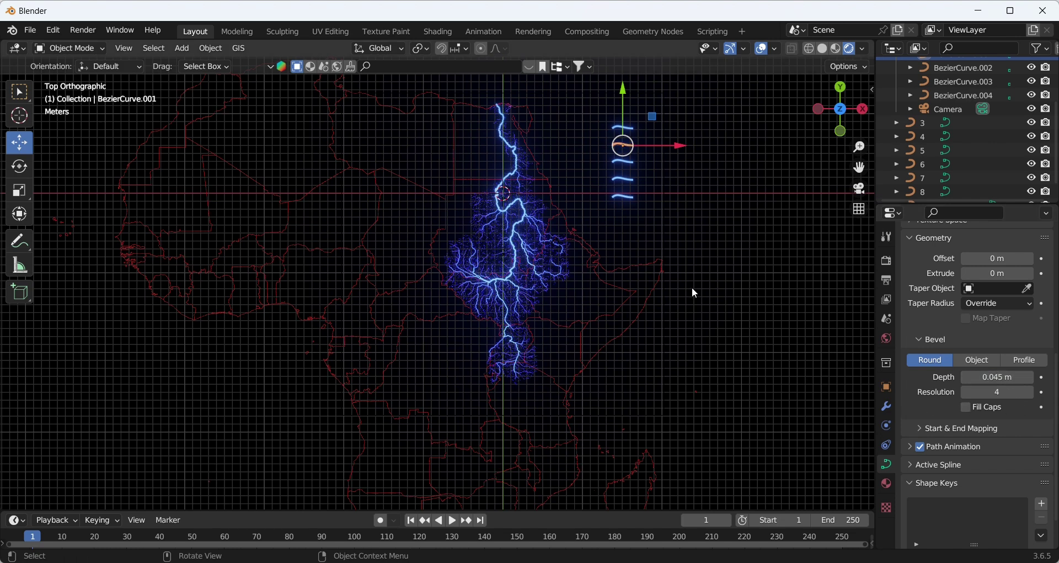
Copy the base color hex code from the material of river curve 7
scroll(964, 165, down, 1)
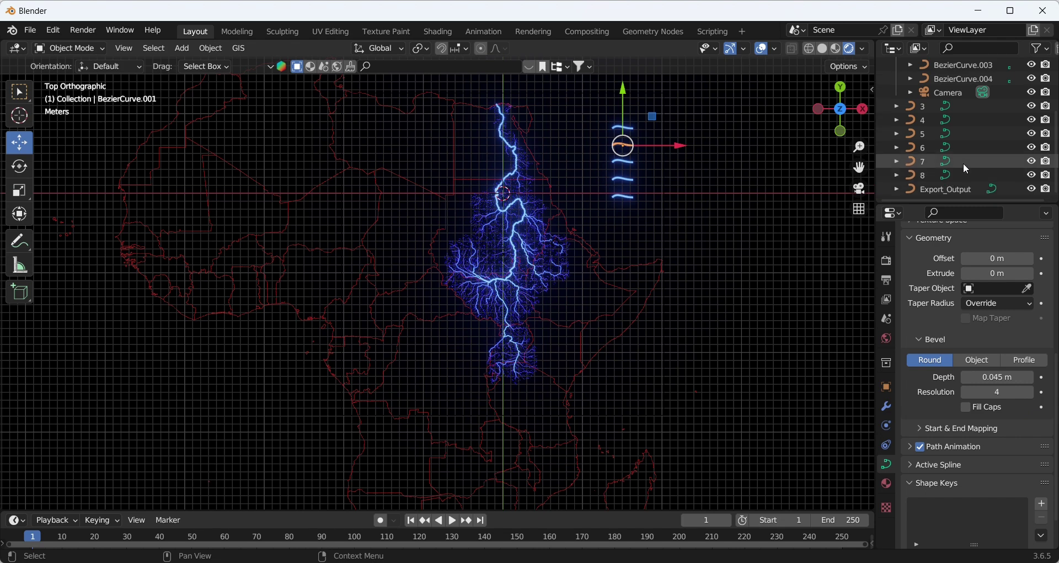
click(965, 161)
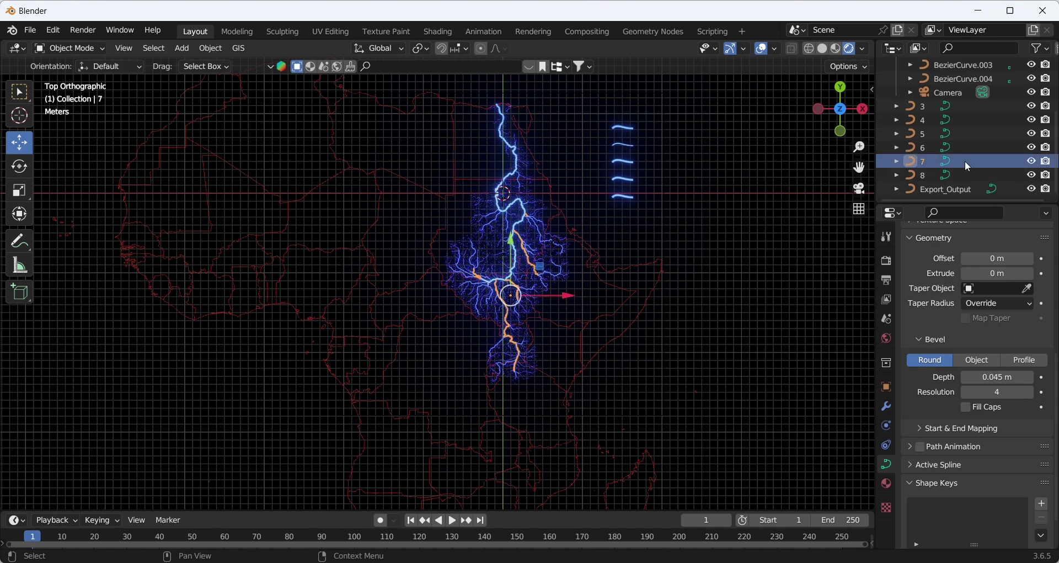
click(852, 240)
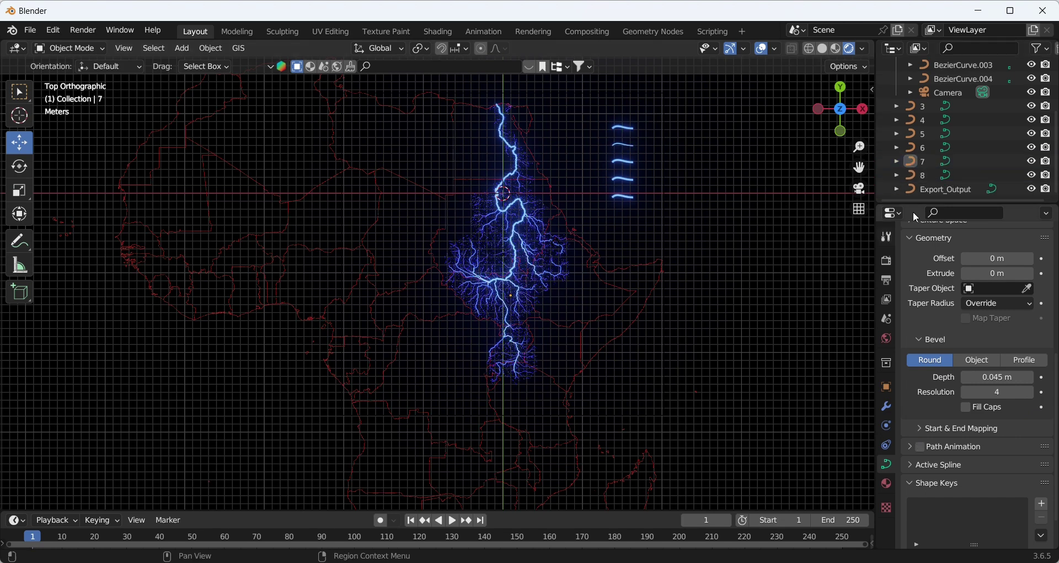
click(961, 163)
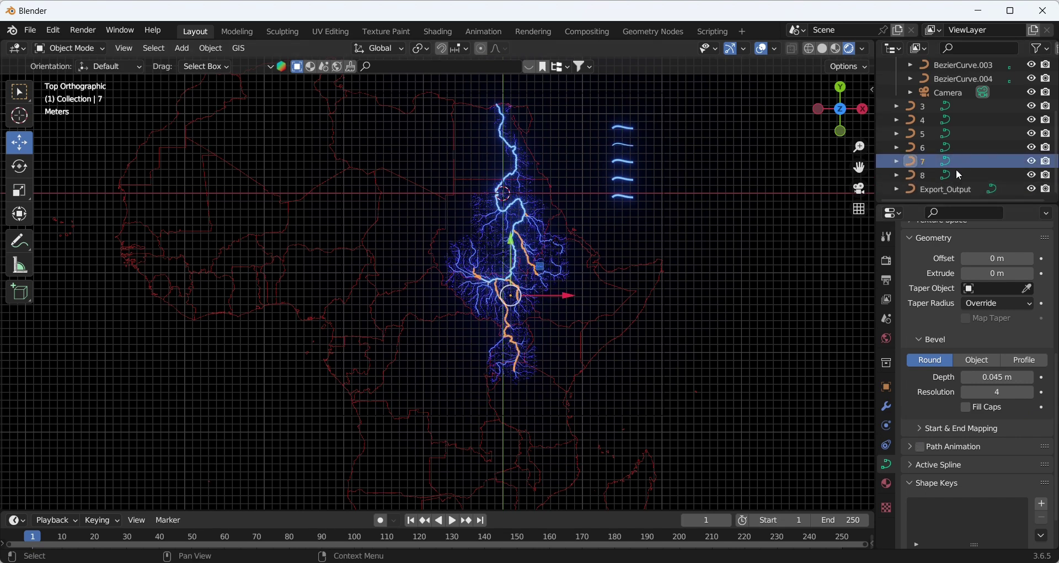
click(887, 486)
scroll(977, 336, up, 5)
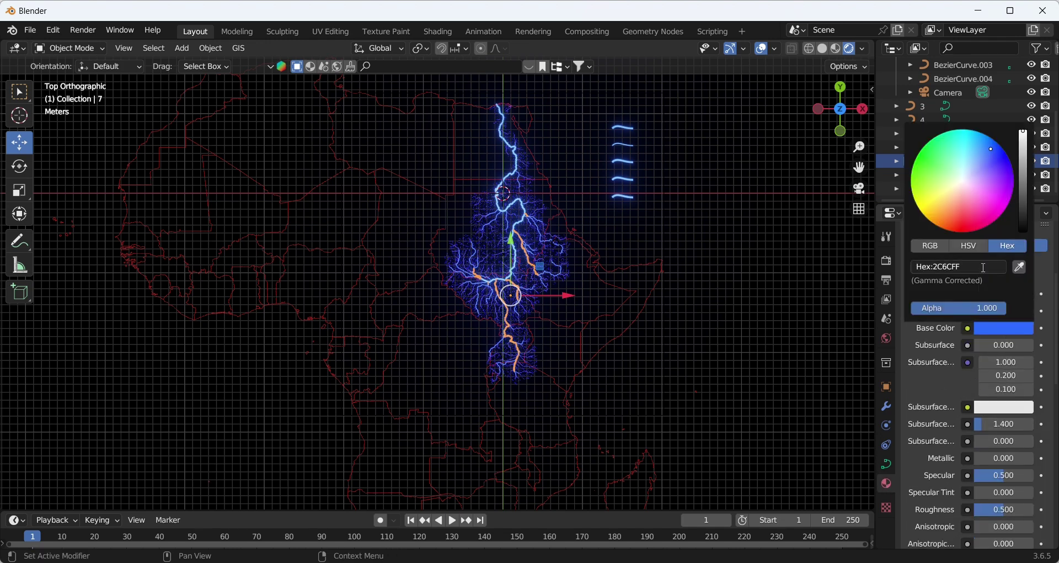
click(984, 268)
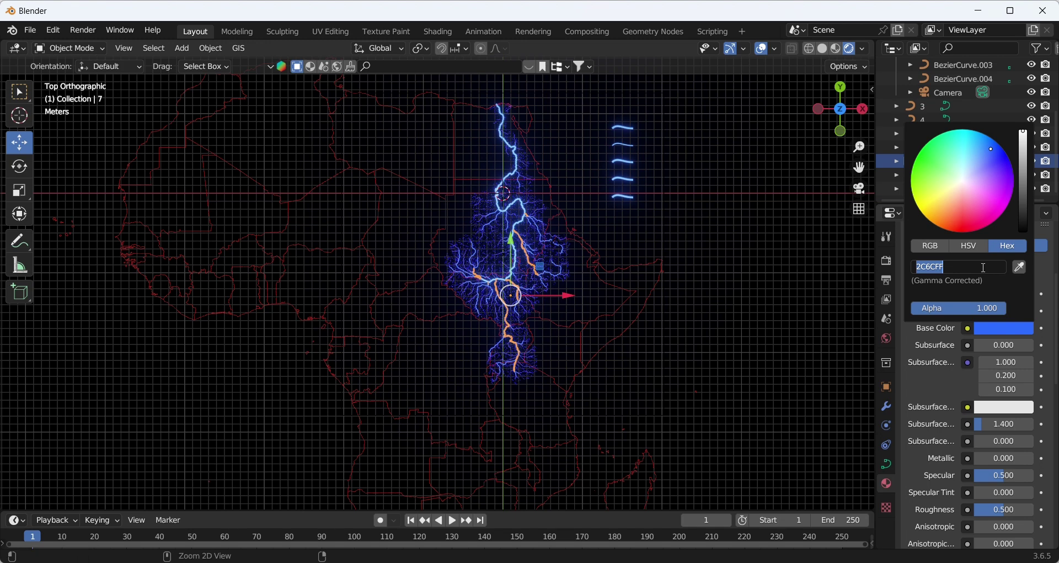
click(594, 128)
Apply hex 2C6CFF as the base color of the second legend line's material and deselect the line
click(624, 146)
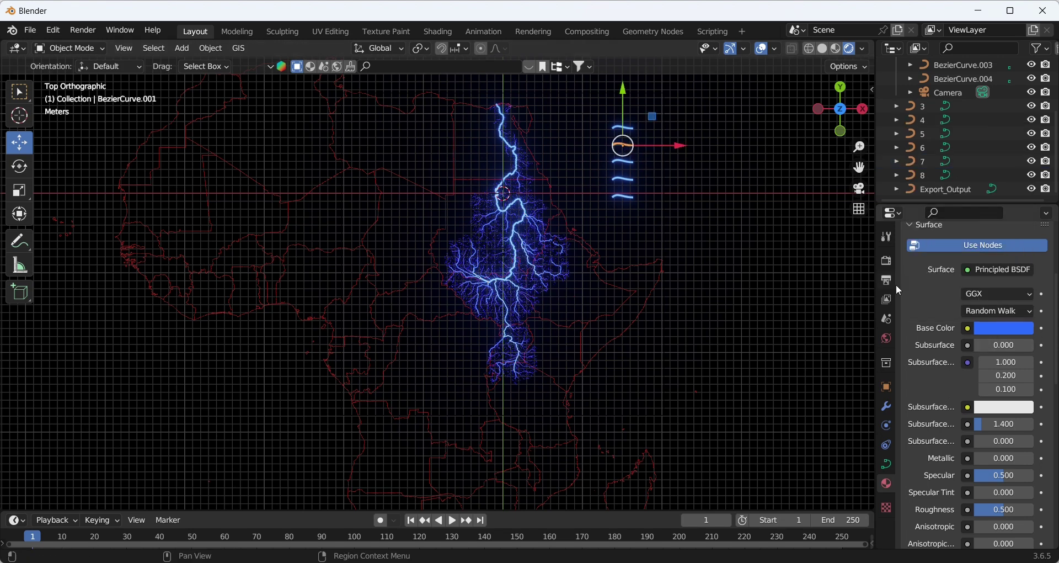
click(1002, 330)
click(980, 266)
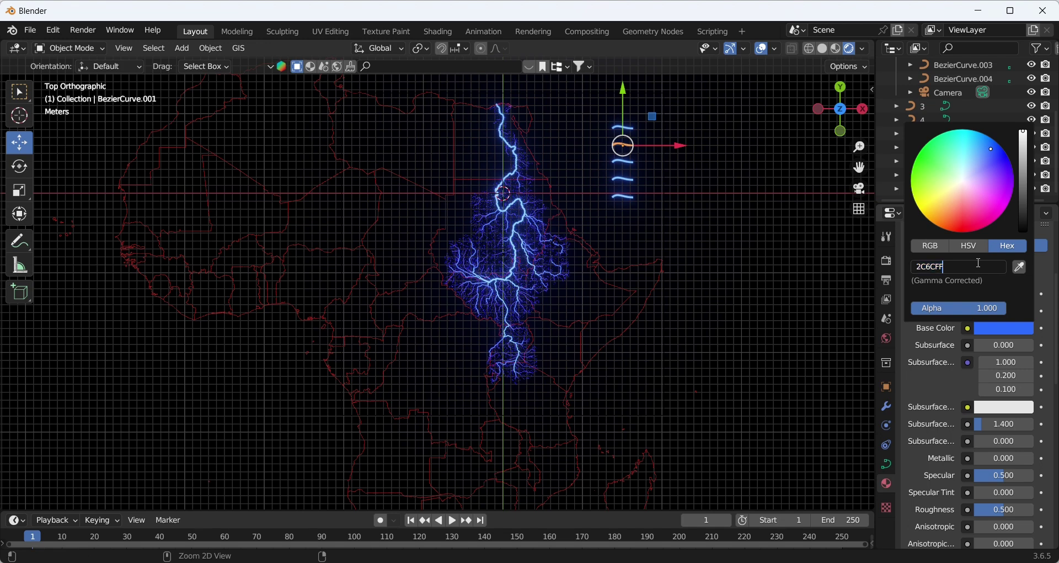
key(Return)
click(764, 202)
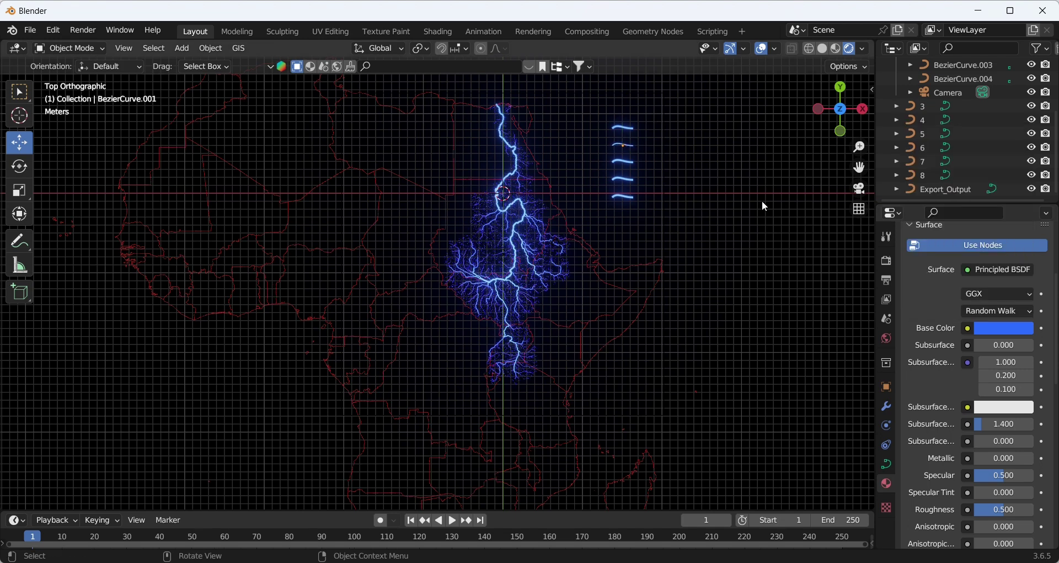
Check river curve 6's bevel depth and set the third legend line's bevel depth to the same 0.03 m
click(627, 162)
click(938, 147)
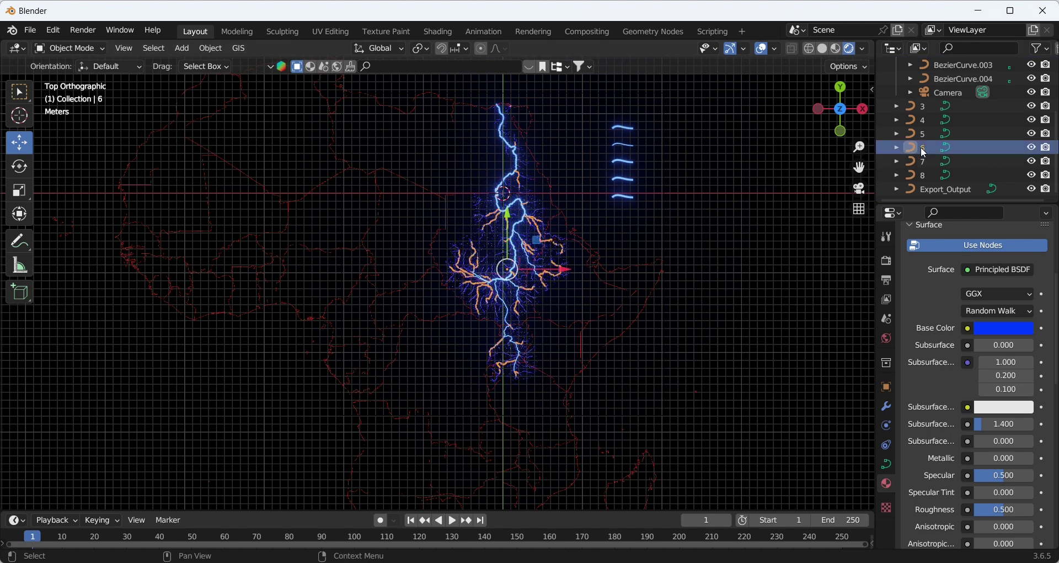
click(886, 464)
scroll(975, 445, down, 4)
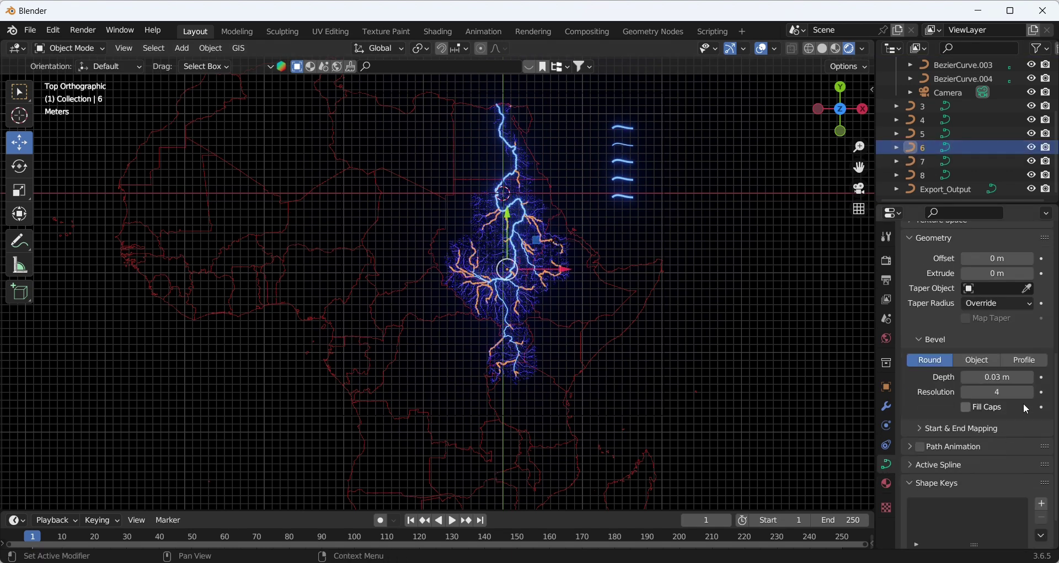
click(630, 167)
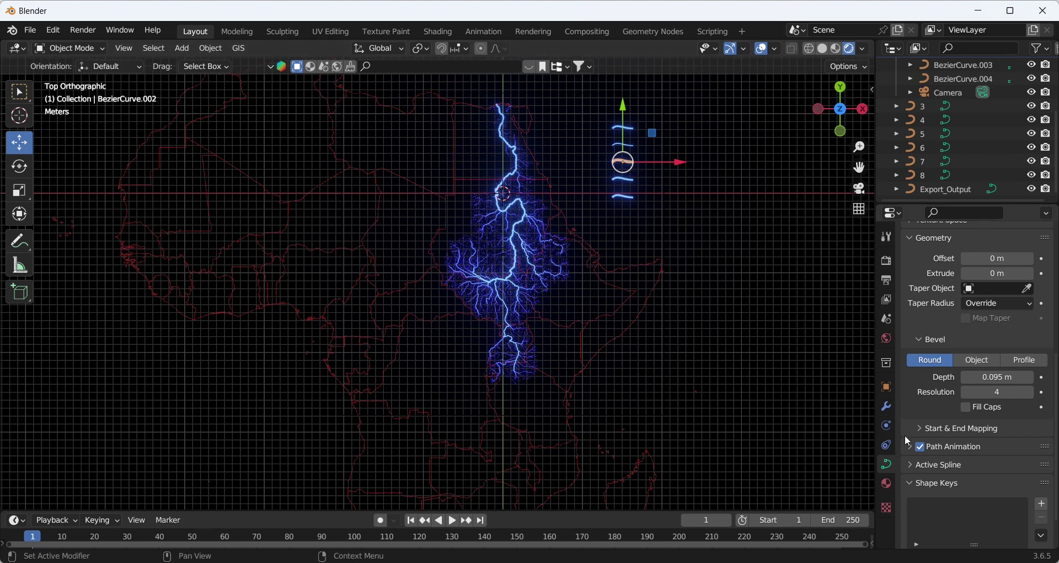
scroll(967, 455, down, 2)
click(997, 330)
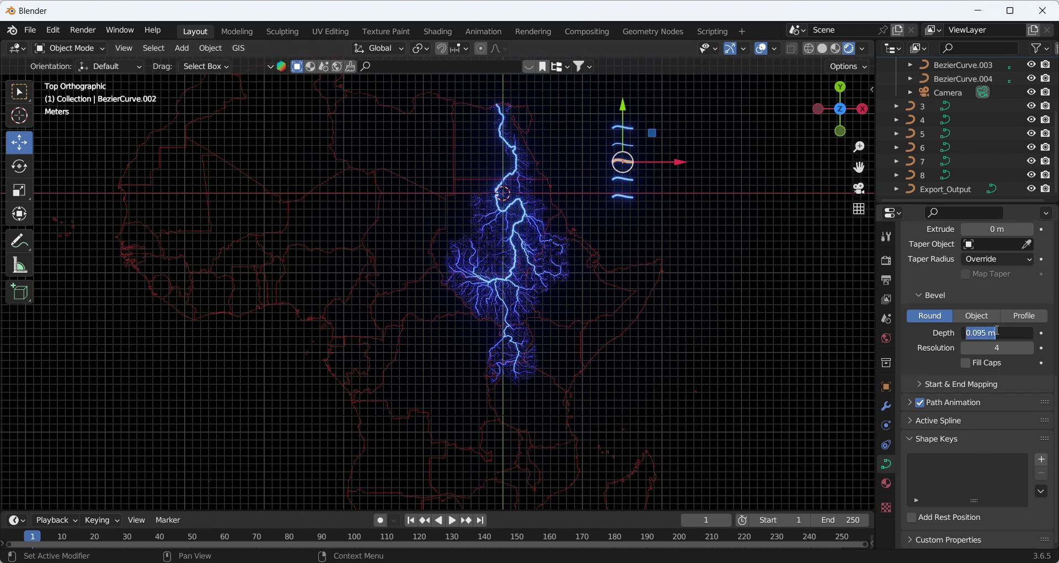
text(0.03)
key(Return)
Copy the base color hex code from the material of river curve 6
click(923, 147)
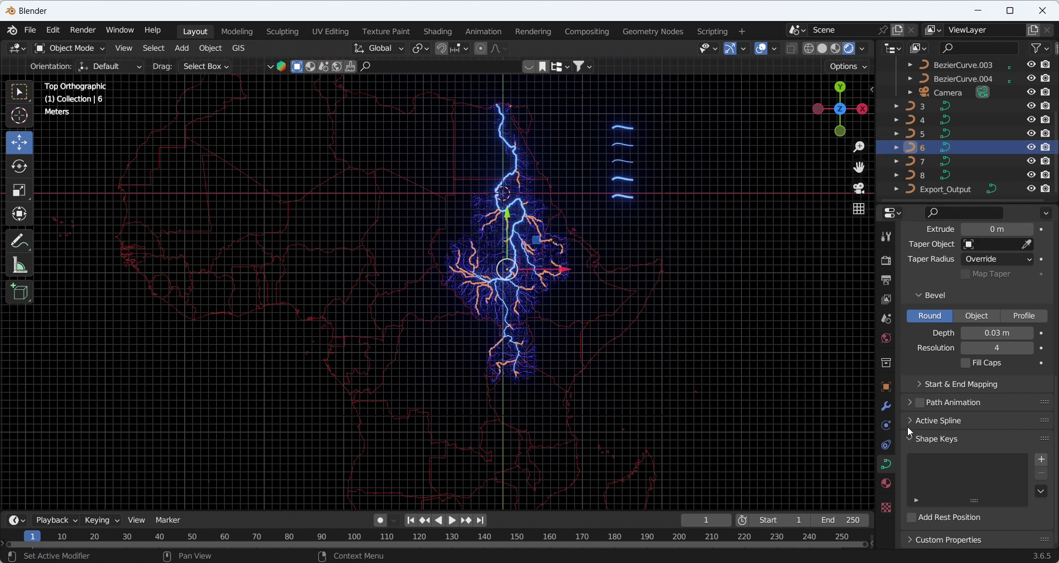
click(887, 484)
scroll(985, 286, up, 4)
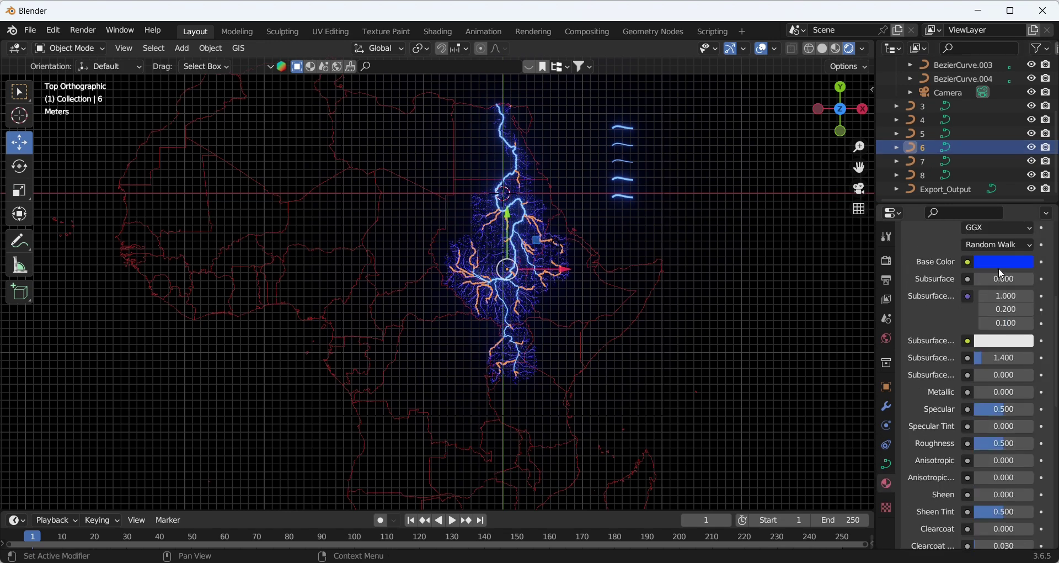
click(1000, 263)
click(972, 201)
key(ctrl+c)
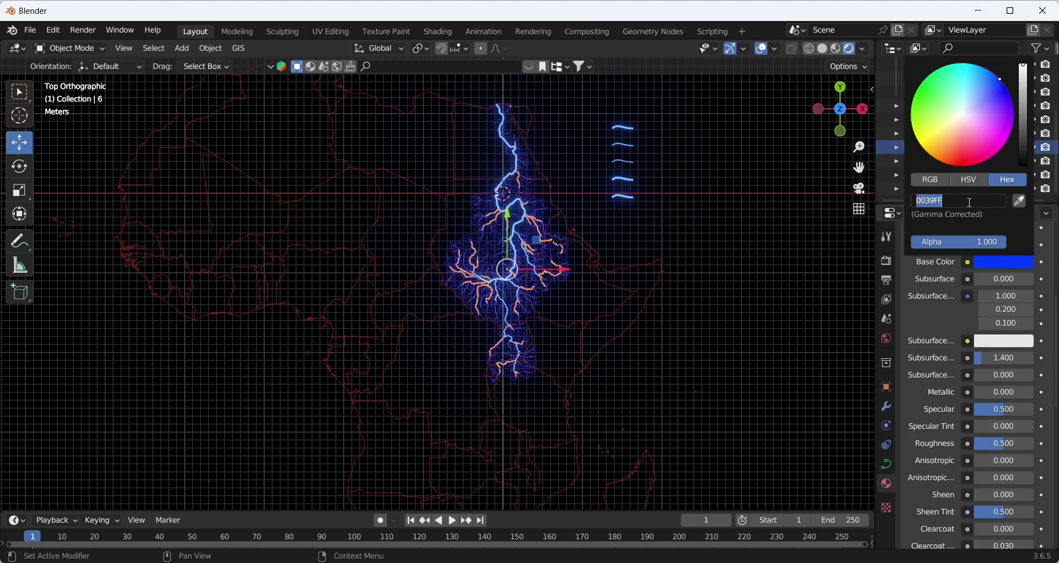
Apply hex 0039FF as the base color of the third legend line's material
click(628, 163)
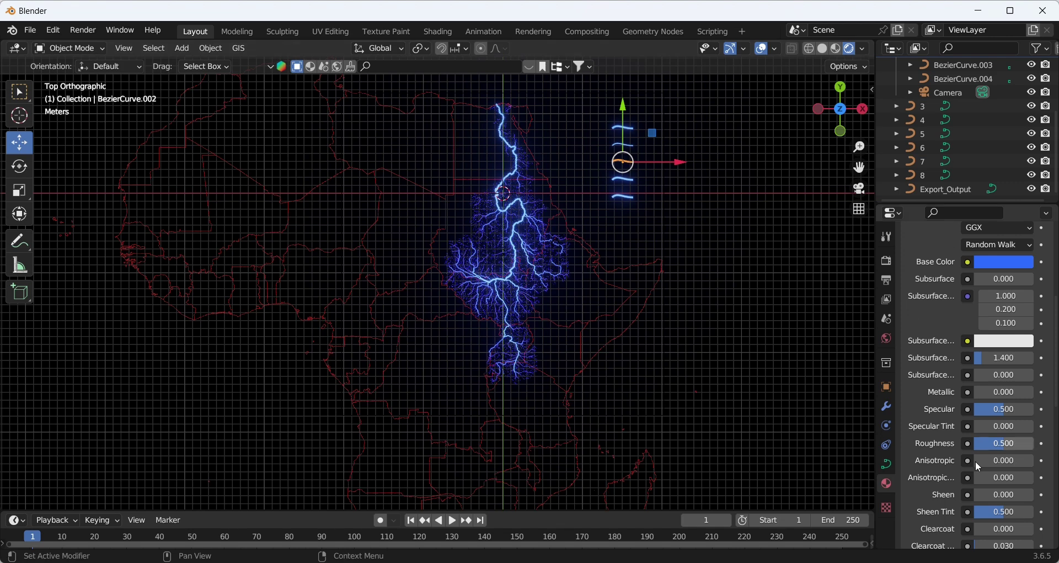
scroll(991, 330, up, 3)
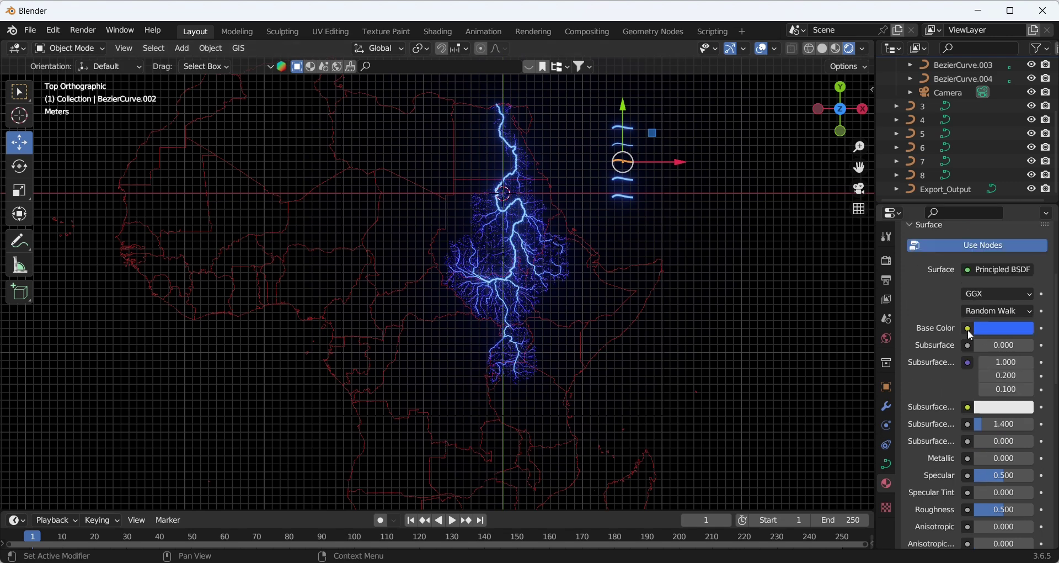
click(1008, 330)
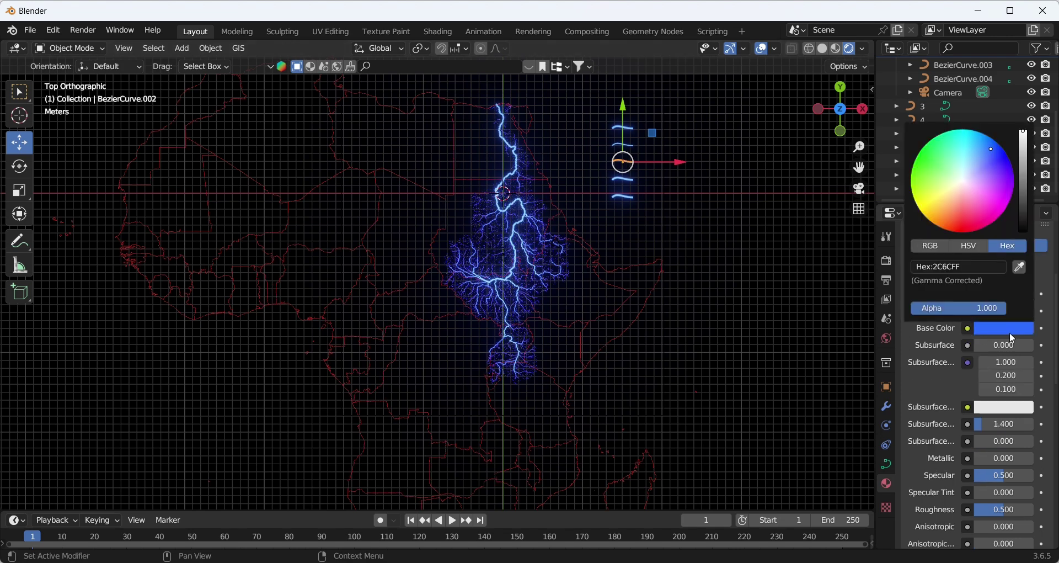
click(980, 265)
key(ctrl+v)
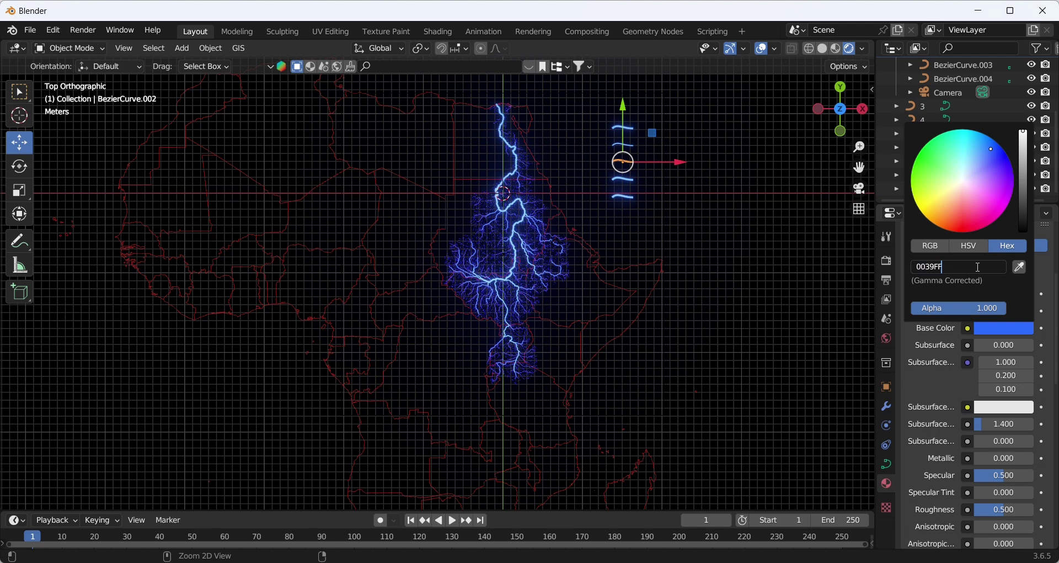
key(Return)
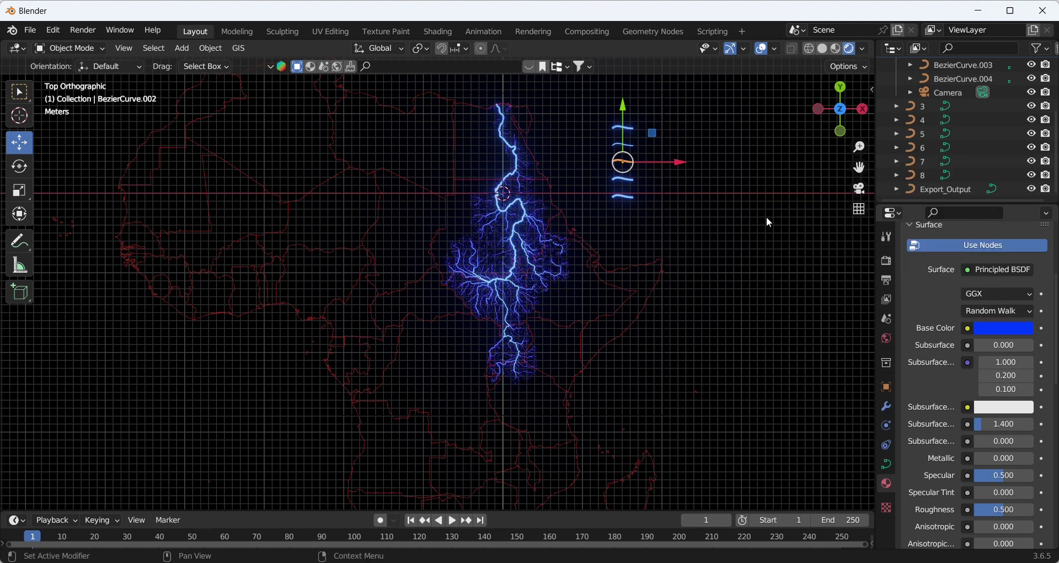
Check river curve 5's bevel depth and set the fourth legend line's bevel depth to the same 0.015 m
click(947, 134)
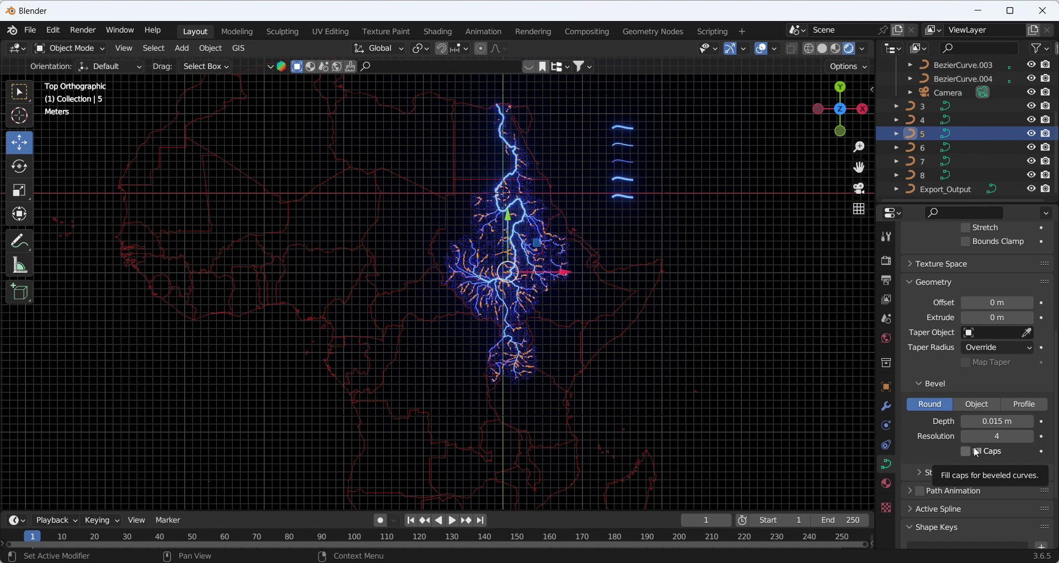
click(633, 181)
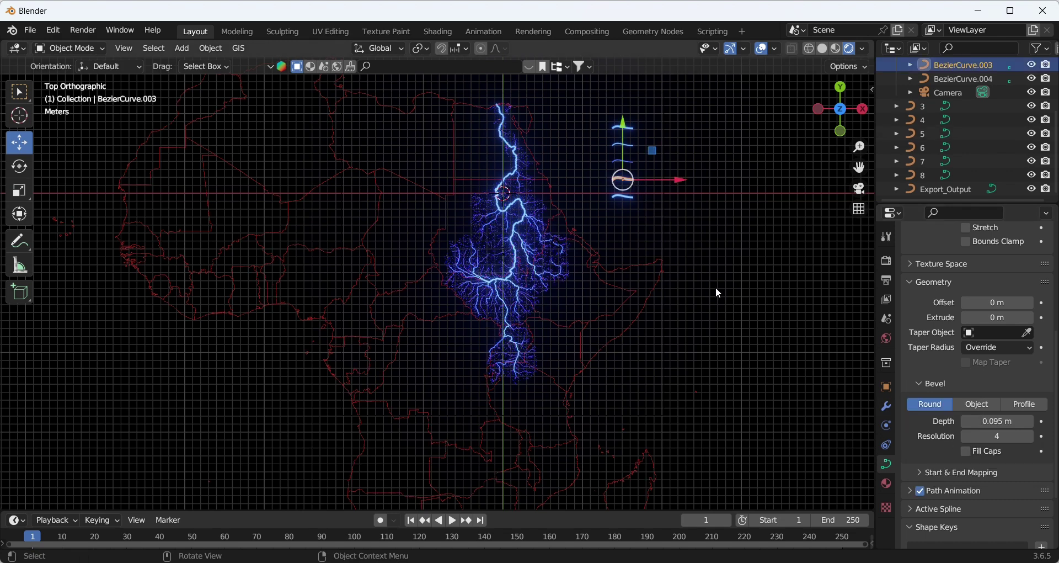
key(BackSpace)
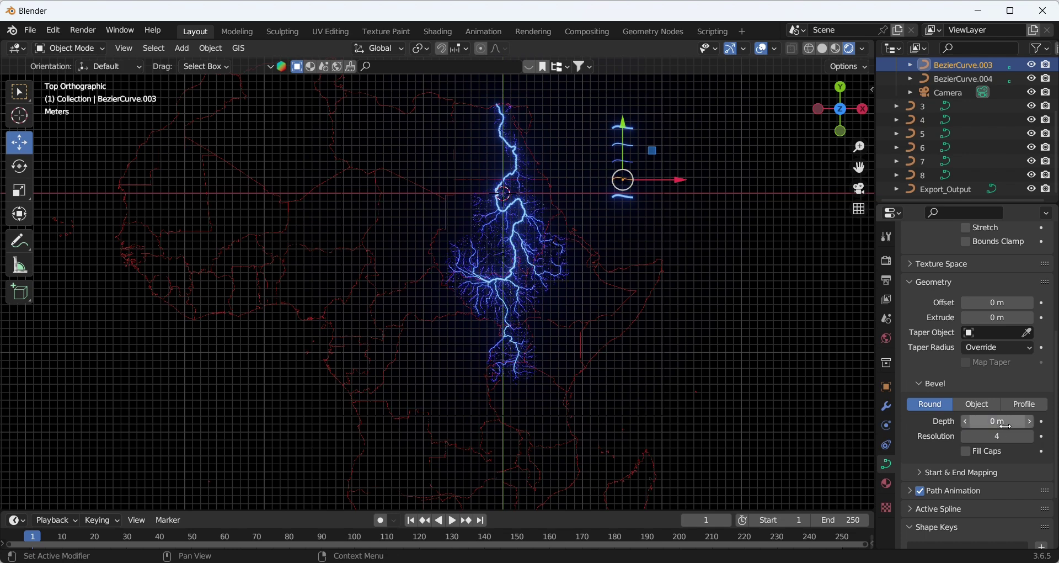
click(1006, 423)
text(.)
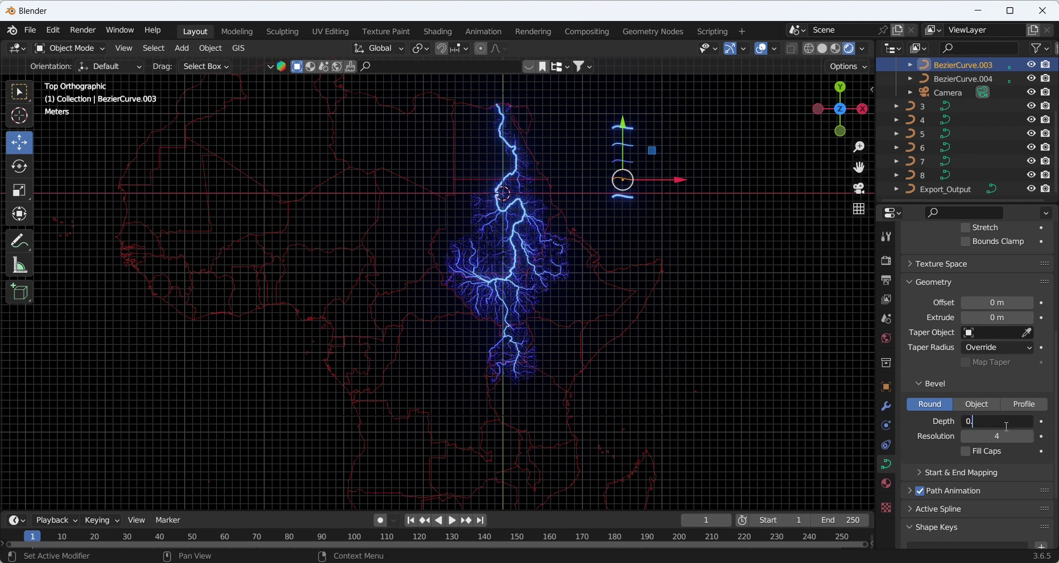
text(015)
key(Return)
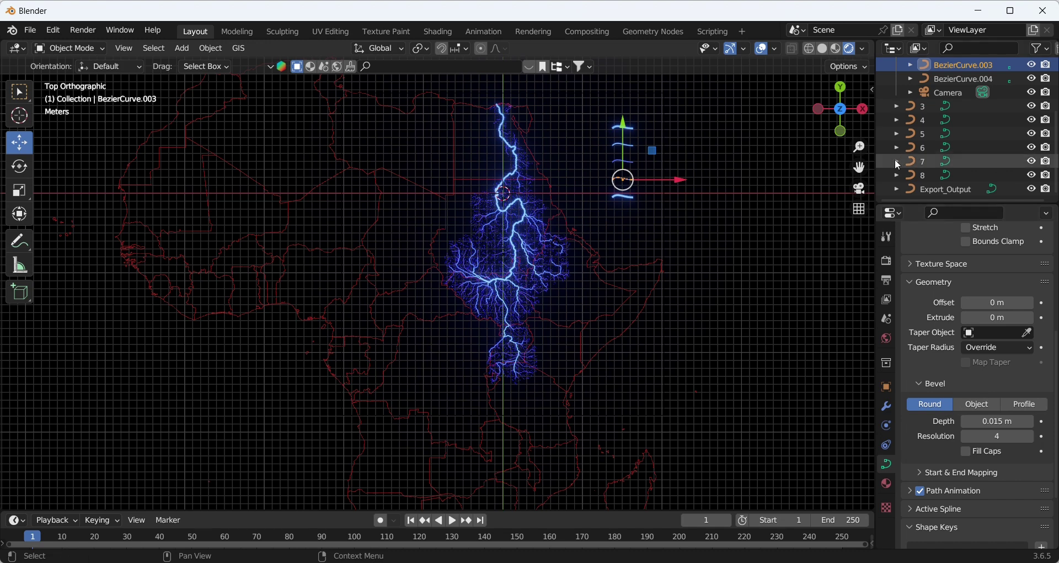
click(931, 135)
click(887, 484)
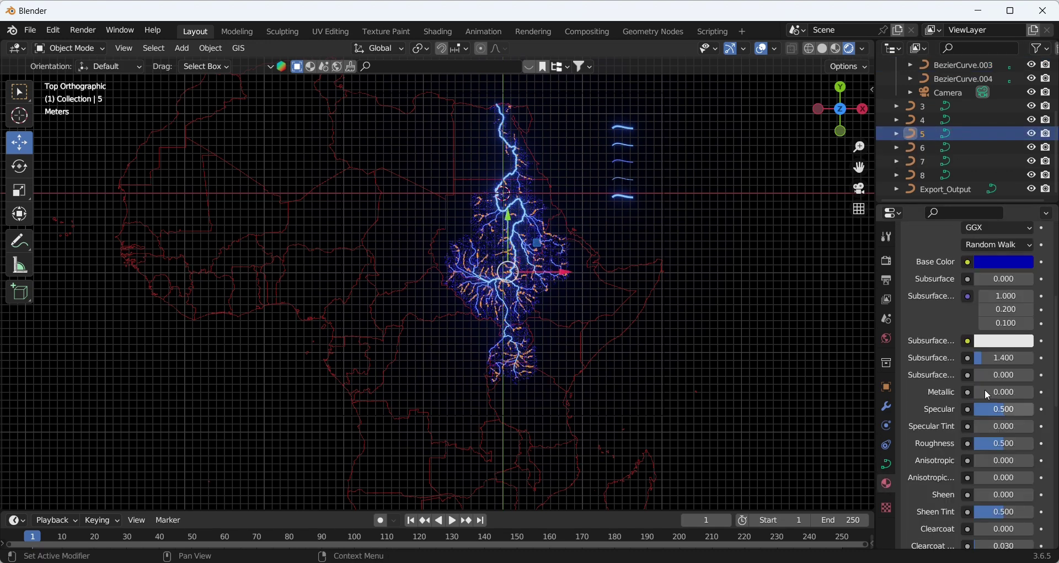
scroll(993, 342, up, 3)
click(996, 328)
click(976, 268)
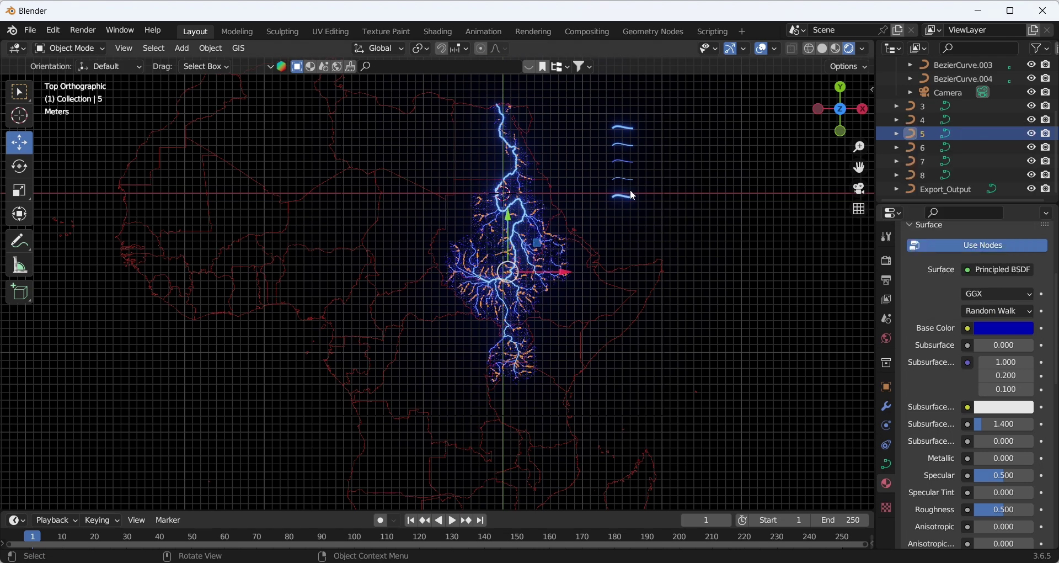
click(621, 176)
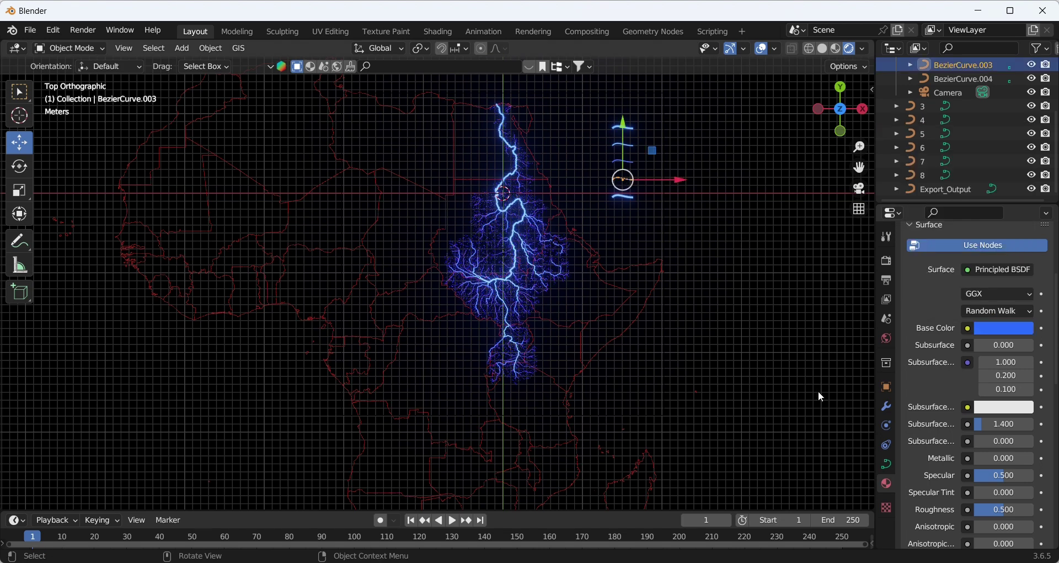
click(888, 466)
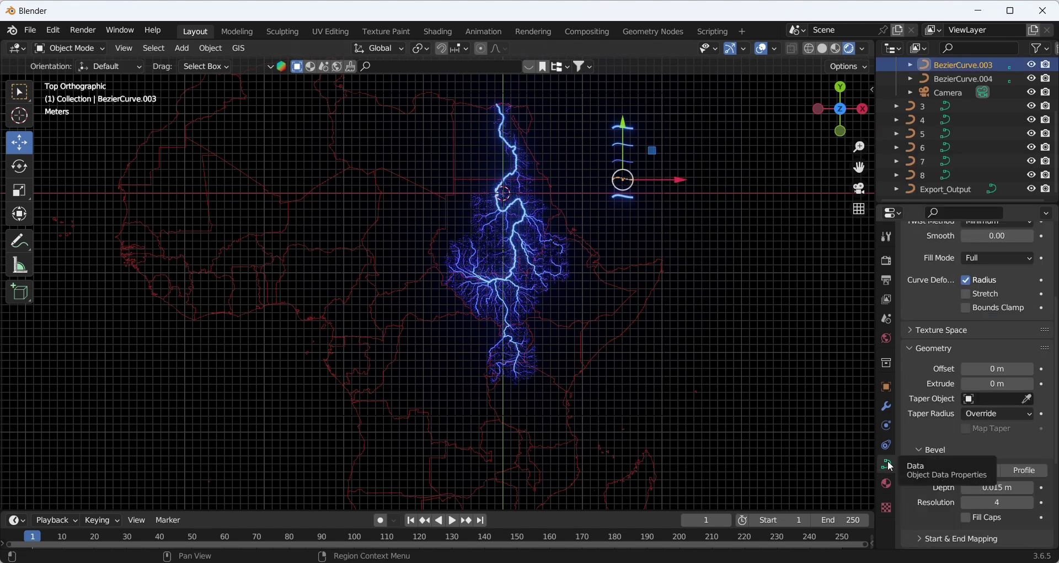
Copy the base color hex code from the material of river curve 5
click(927, 139)
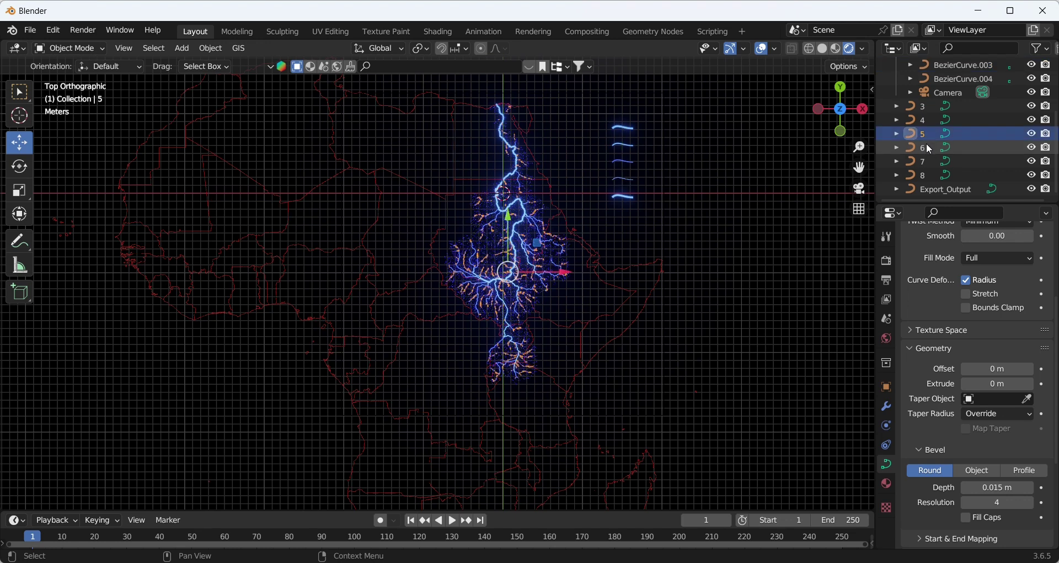
click(887, 484)
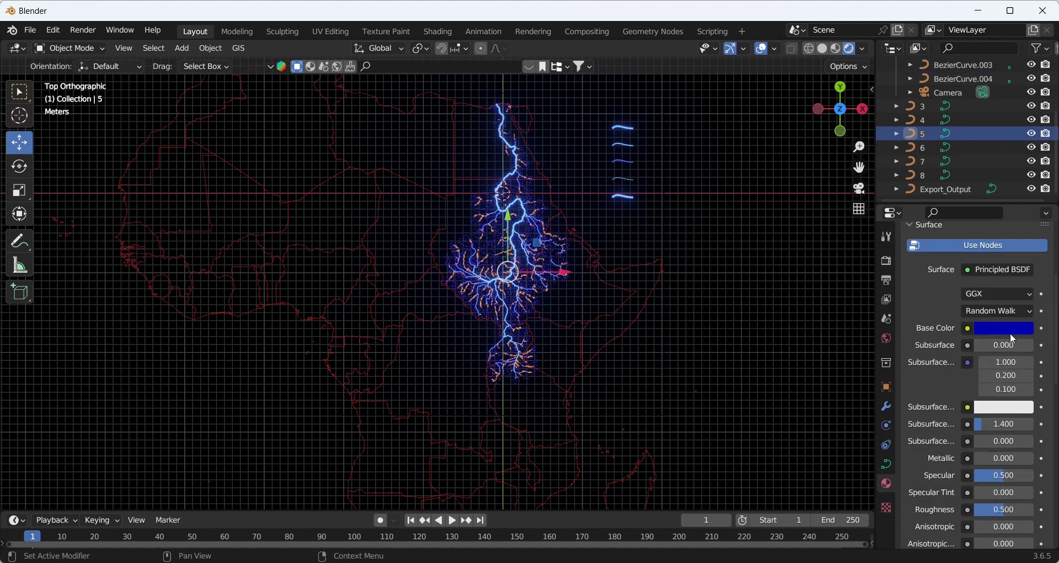
click(1012, 329)
click(973, 267)
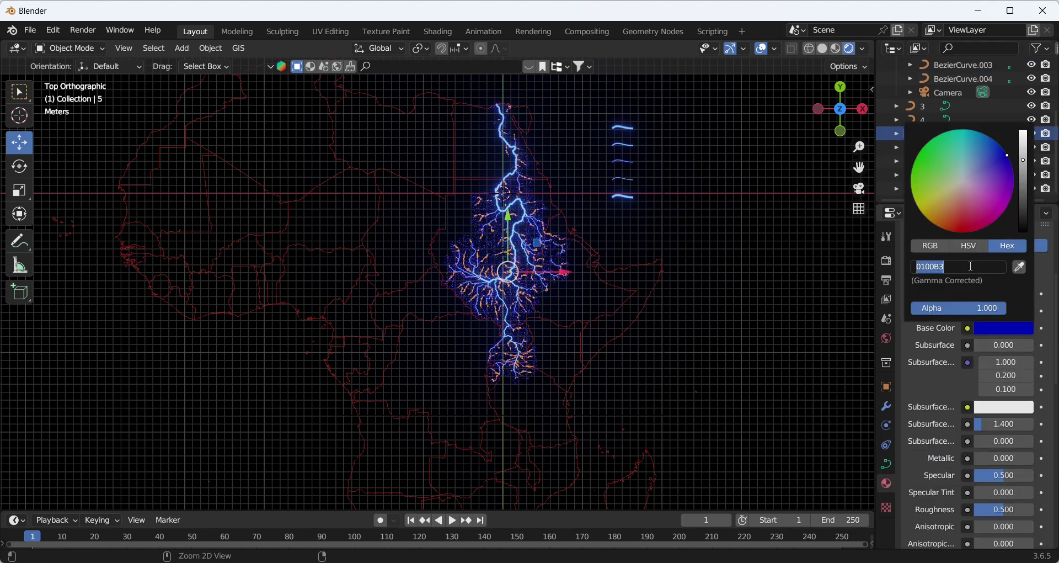
Apply hex 0100B3 as the base color of the fourth legend line's material and deselect the line
click(628, 176)
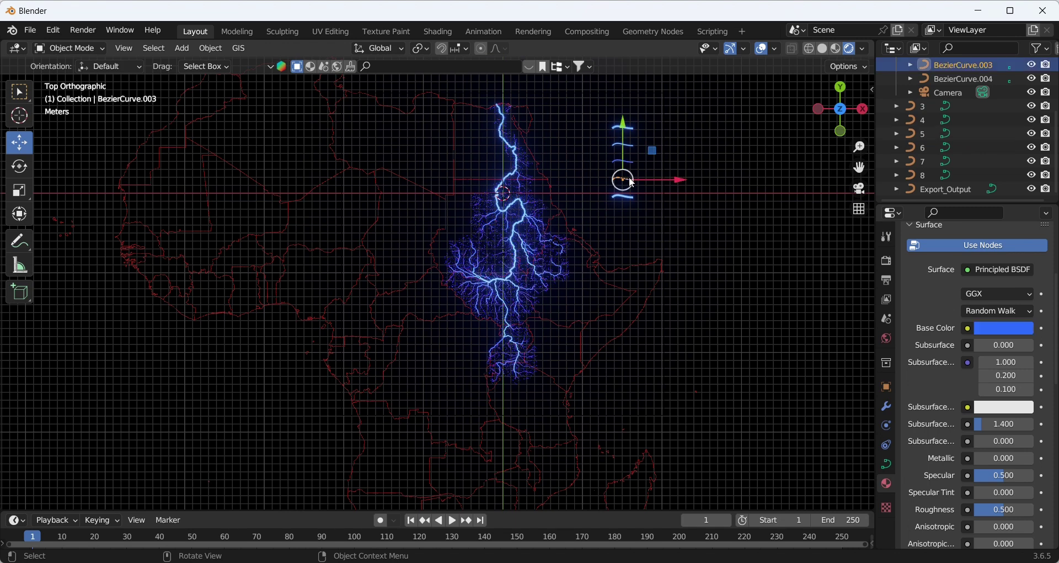
click(997, 334)
click(971, 266)
text(0000CC)
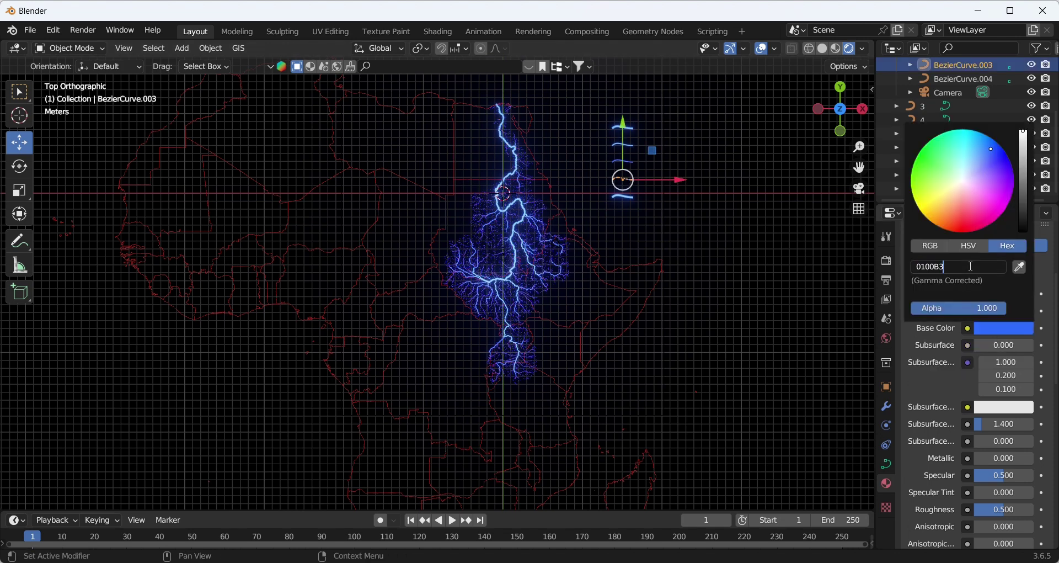
key(Return)
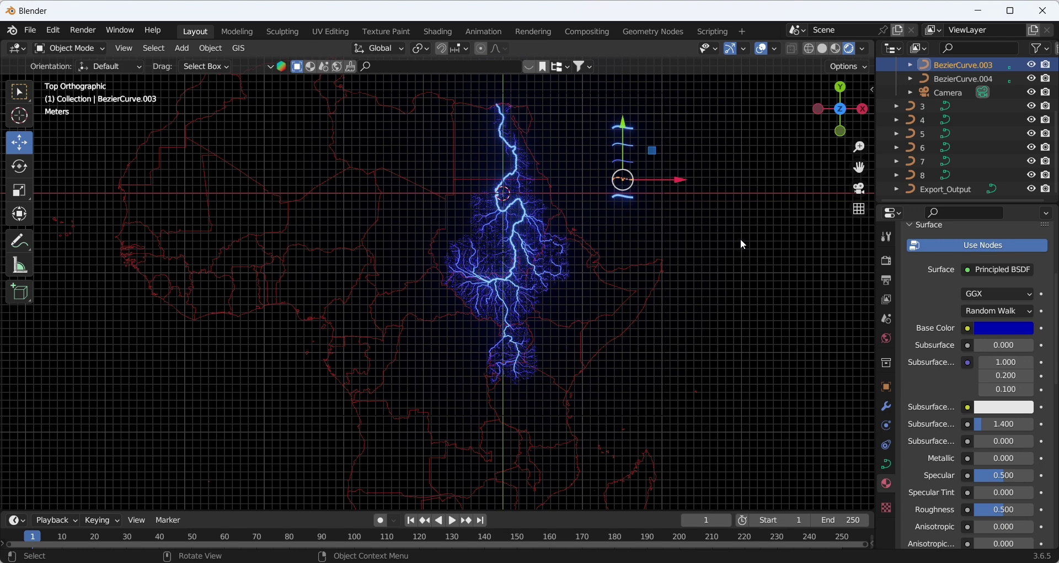
click(740, 238)
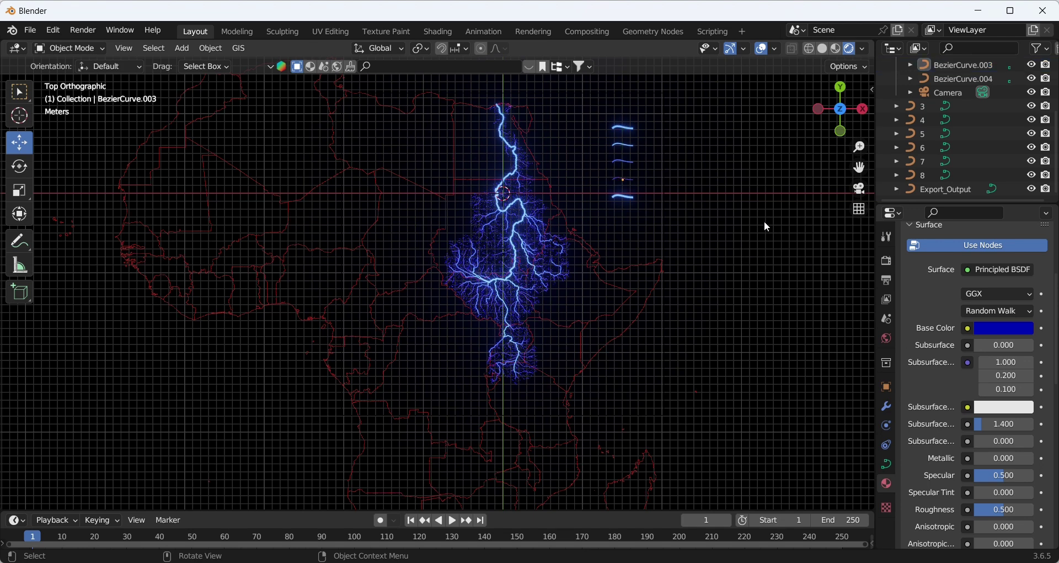
Check river curve 4's bevel depth and set the fifth legend line's bevel depth to the same 0.002 m
click(918, 119)
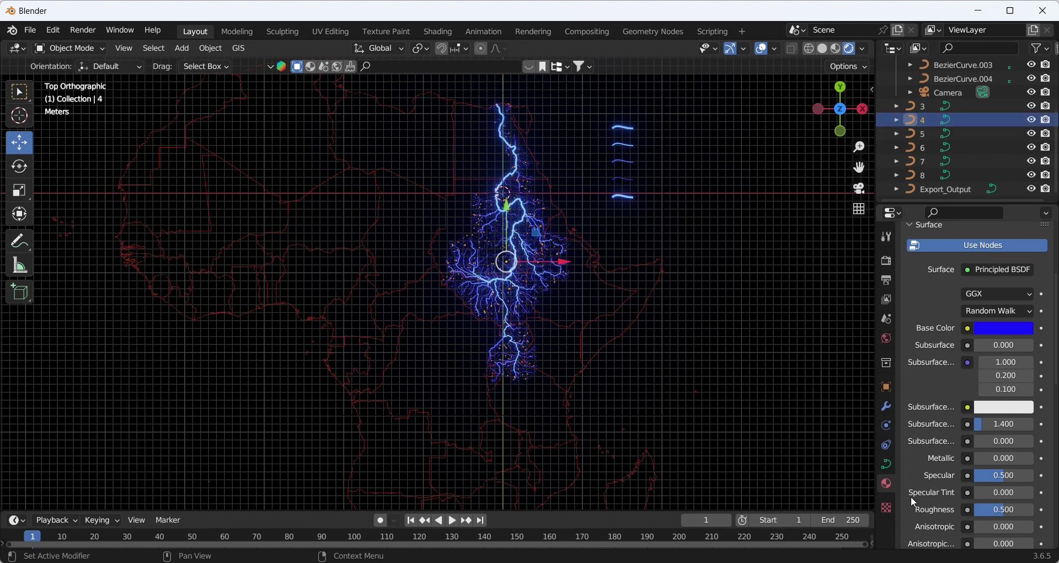
click(887, 464)
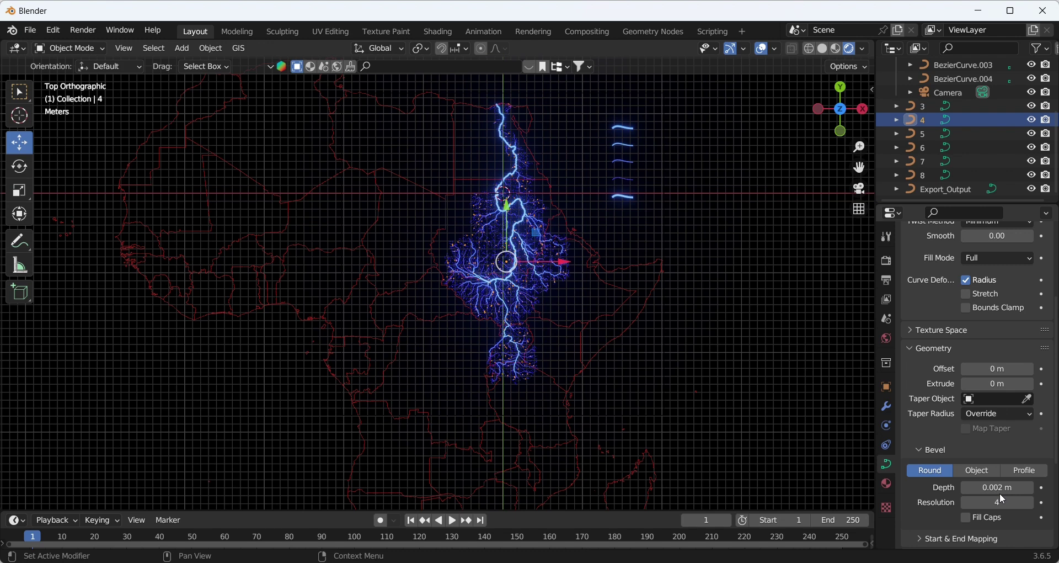
click(628, 199)
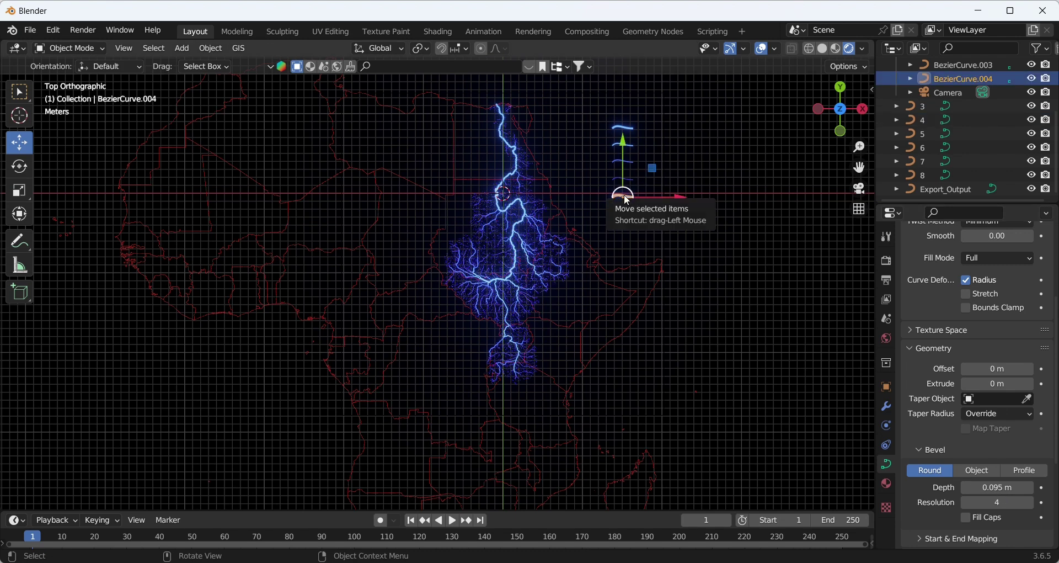
drag(997, 487, 1021, 488)
click(1001, 487)
text(0.)
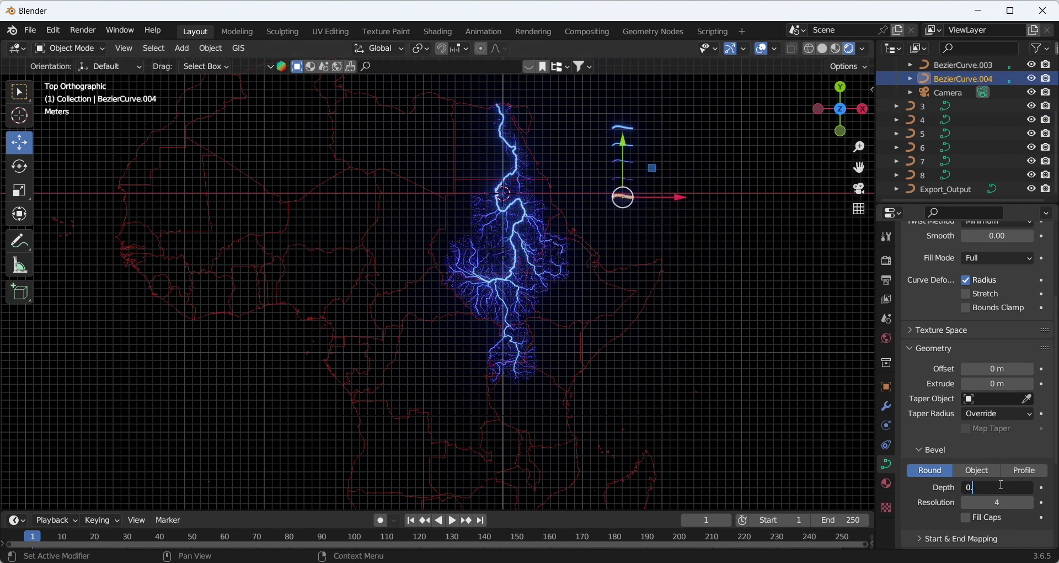
text(002)
key(Return)
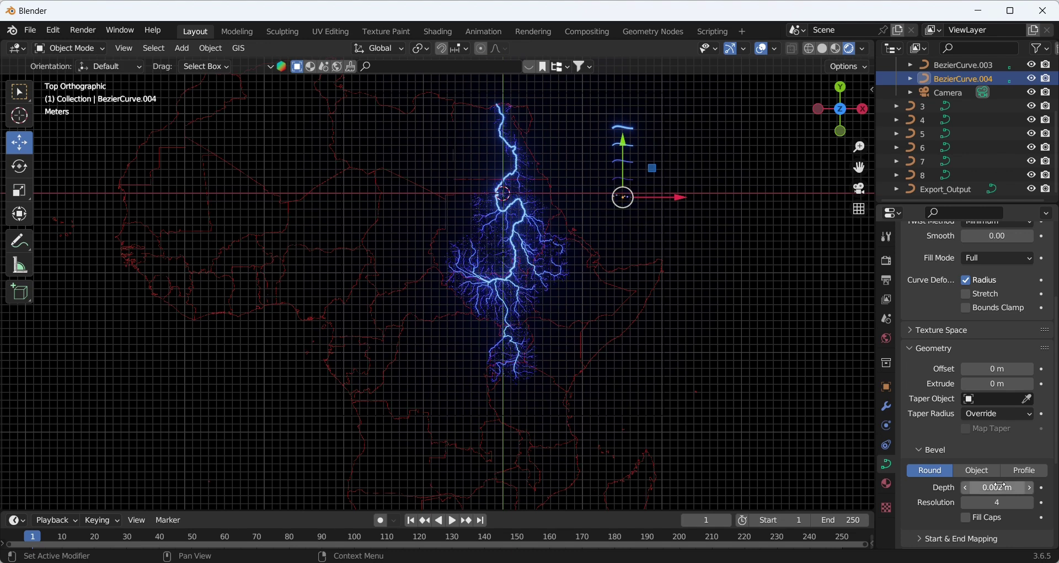
Copy the base color hex code from the material of river curve 4
click(958, 118)
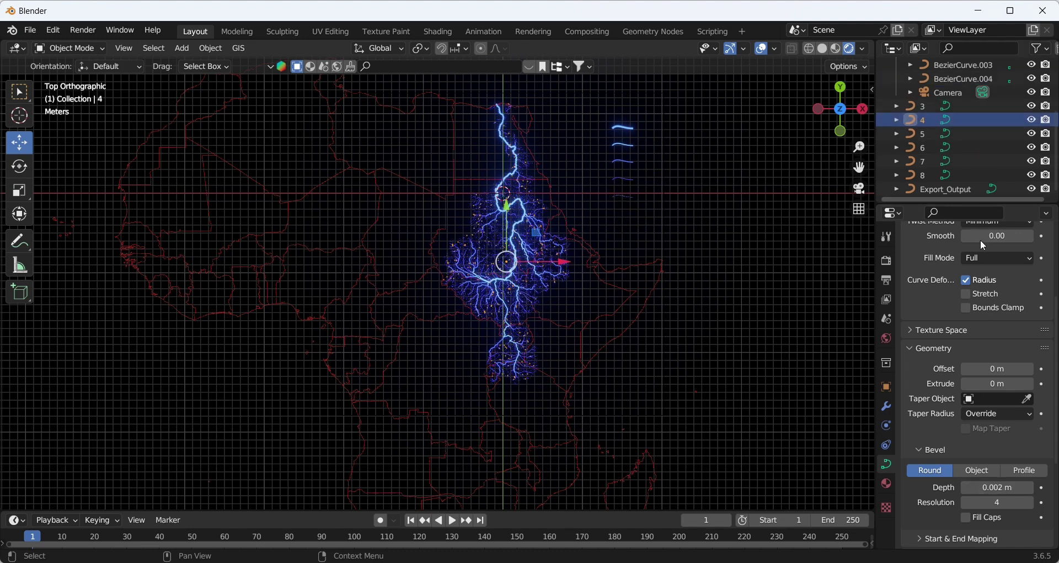
click(887, 484)
click(988, 328)
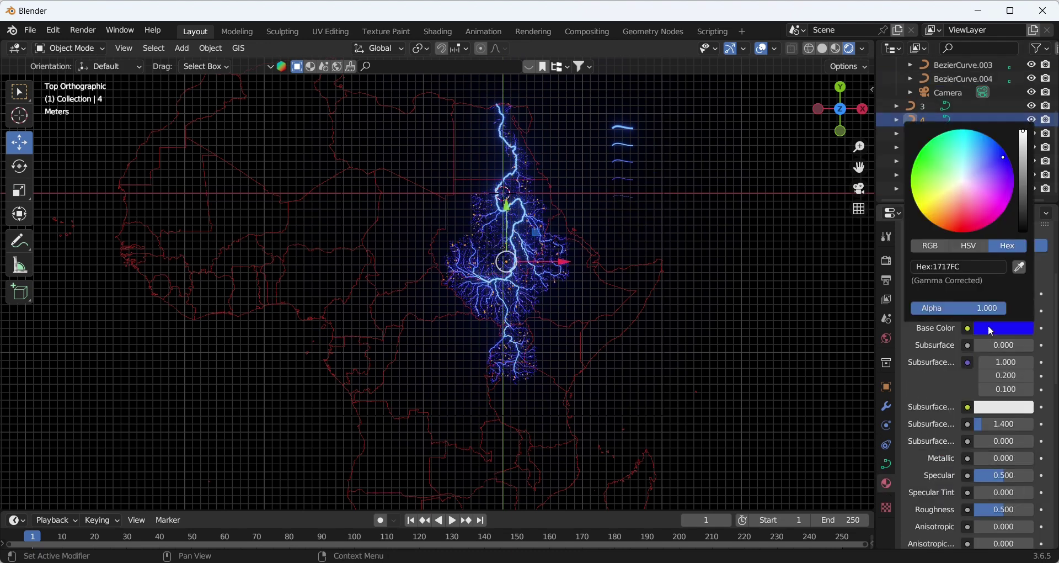
click(972, 267)
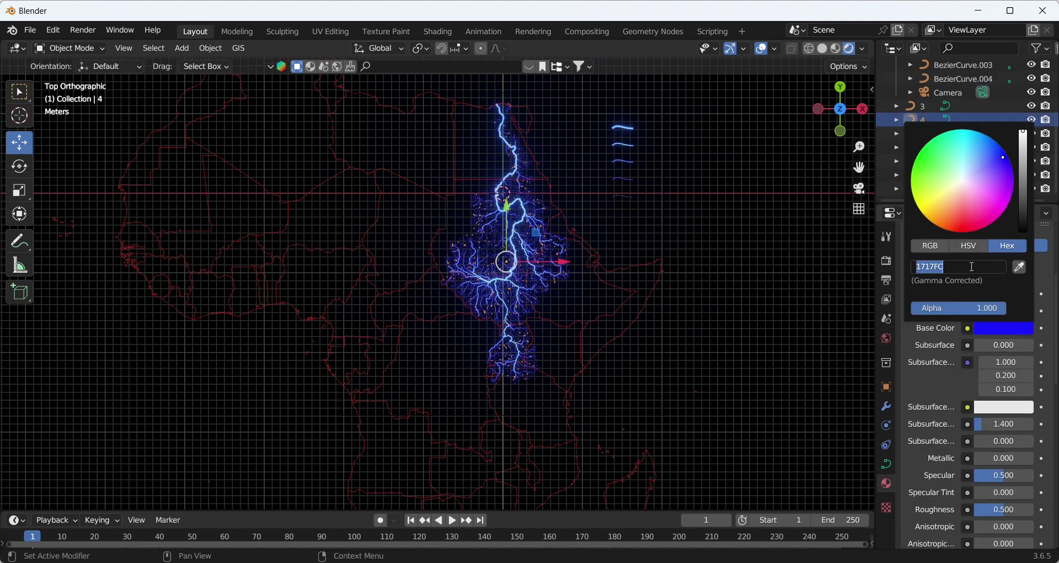
Apply hex 1717FC as the base color of the fifth legend line's material and deselect the line
click(629, 200)
click(623, 197)
click(988, 328)
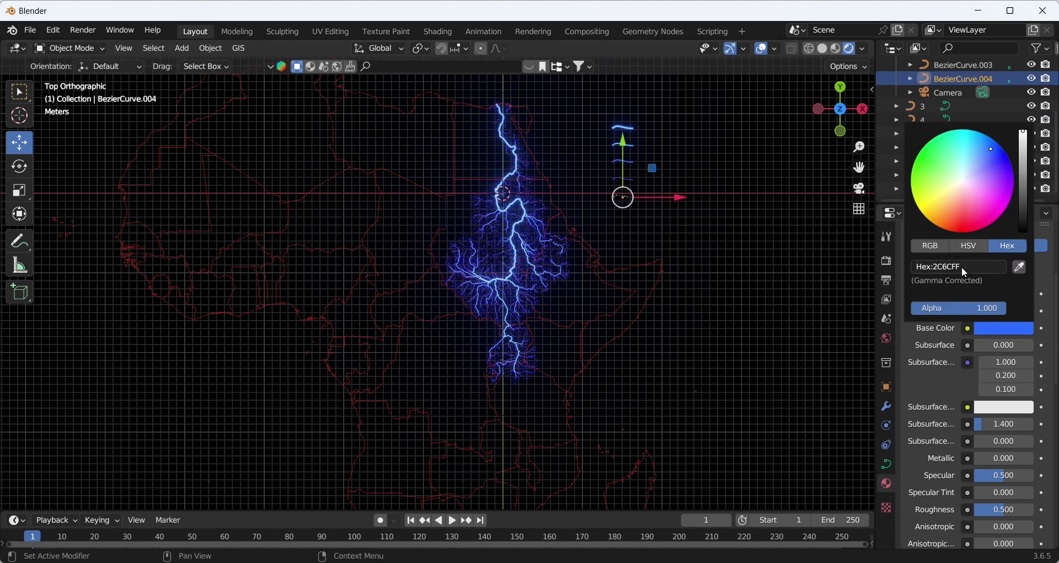
click(965, 266)
text(1717FC)
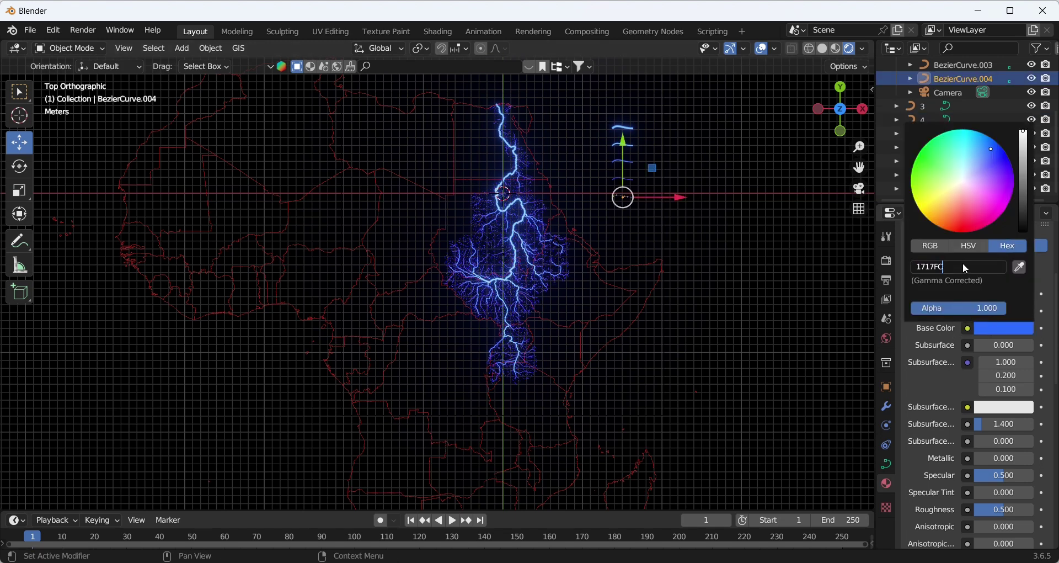
key(Return)
click(777, 188)
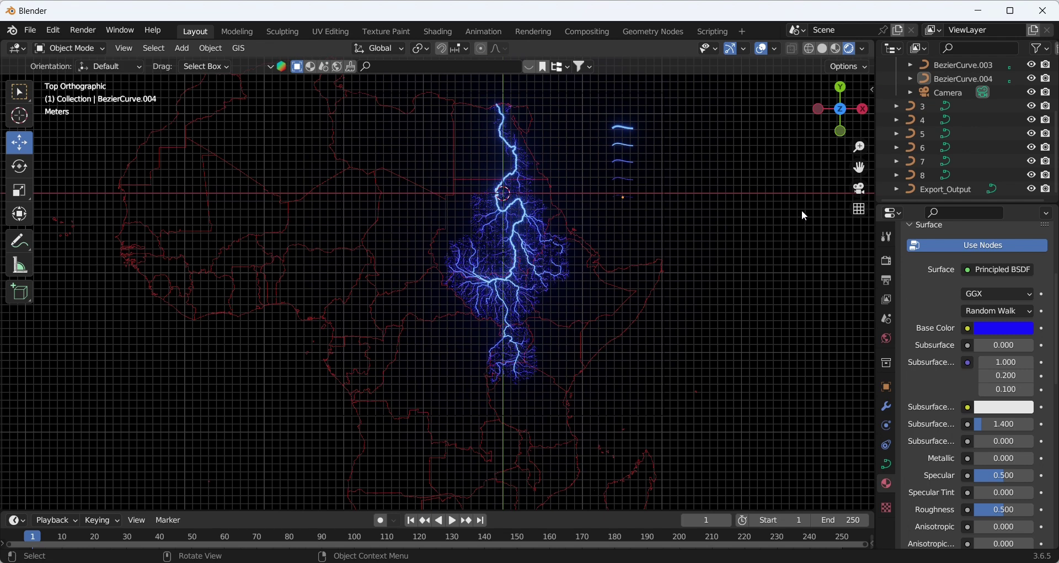
drag(604, 114, 671, 215)
click(647, 199)
Add a text object and move it along the X axis to the empty area east of the legend lines
click(181, 50)
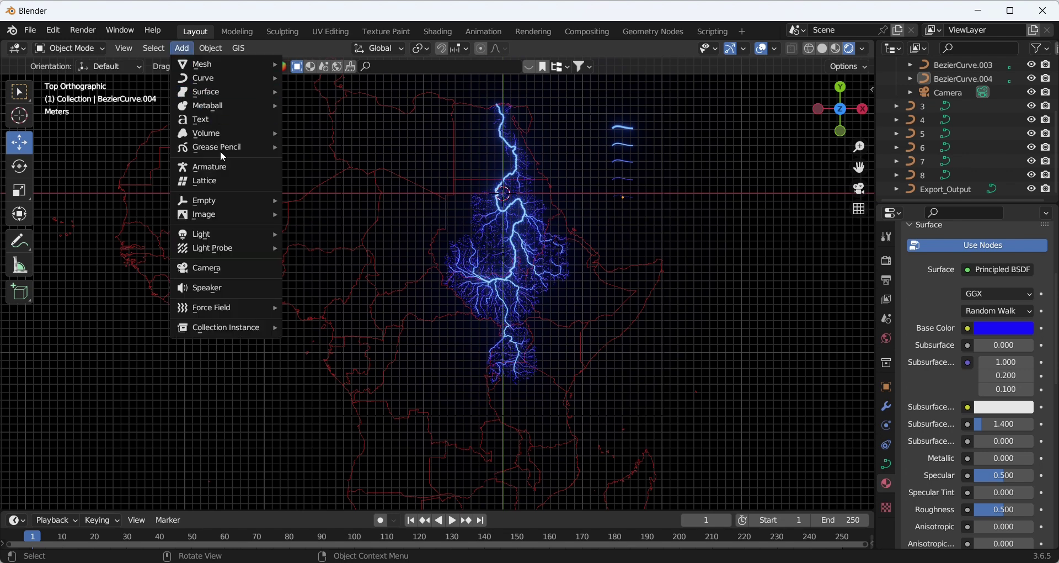
click(220, 117)
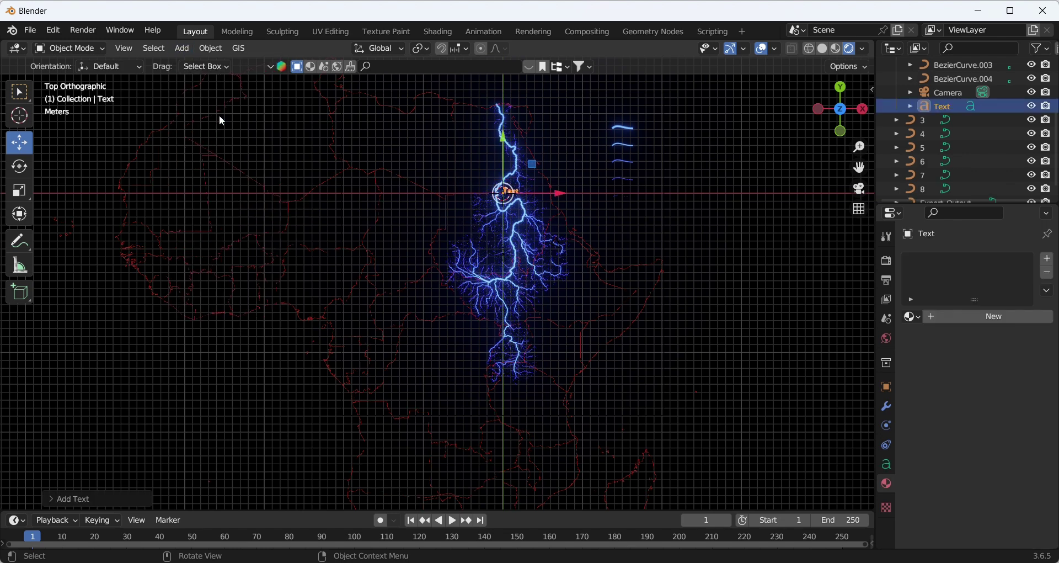
drag(550, 196, 749, 195)
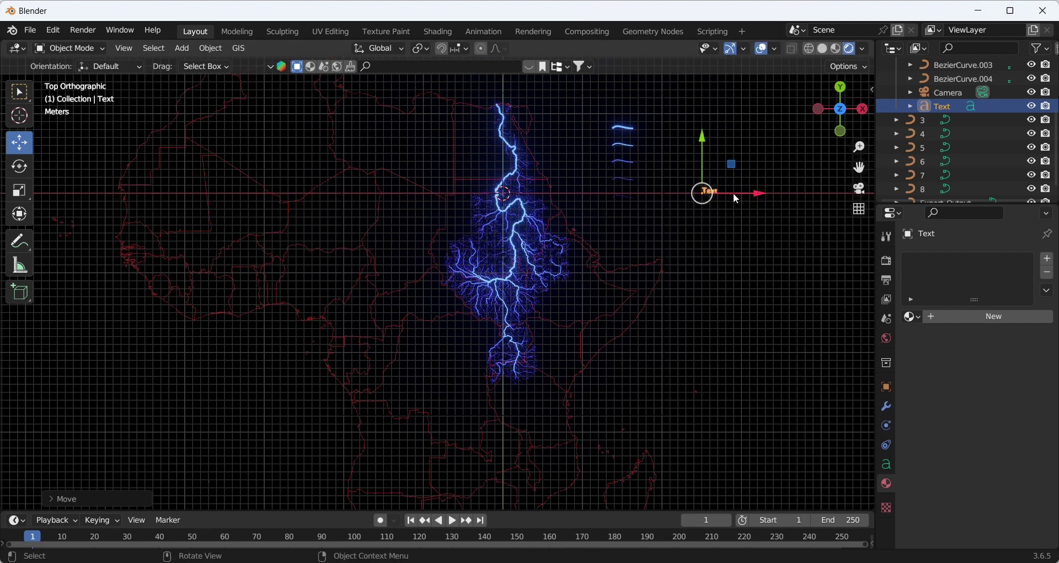
Replace the text object's content with 8 and place it beside the first legend line
click(94, 49)
click(84, 81)
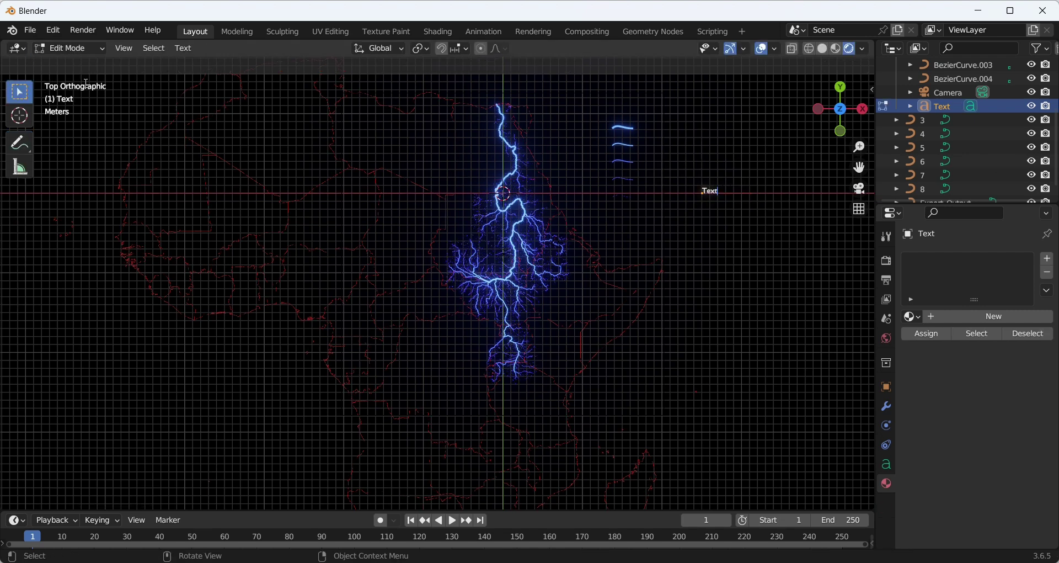
key(BackSpace)
key(BackSpace)
key(BackSpace)
key(BackSpace)
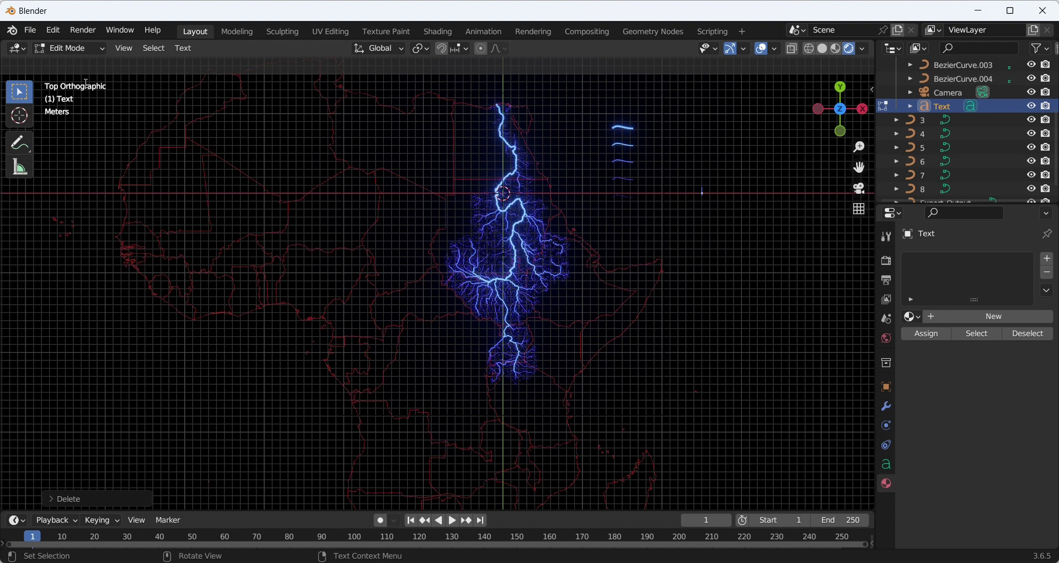
text(8)
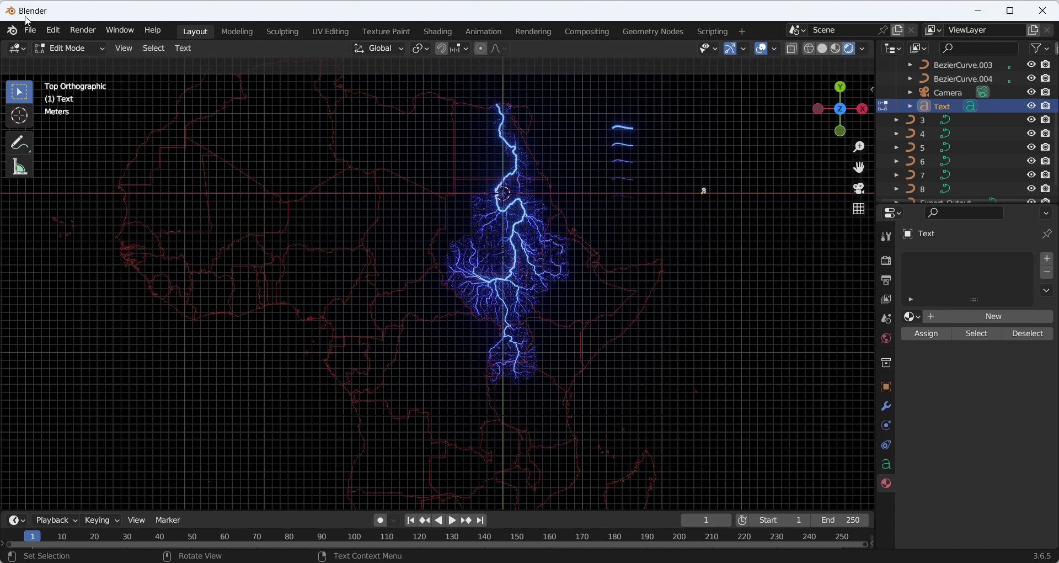
click(83, 49)
click(61, 61)
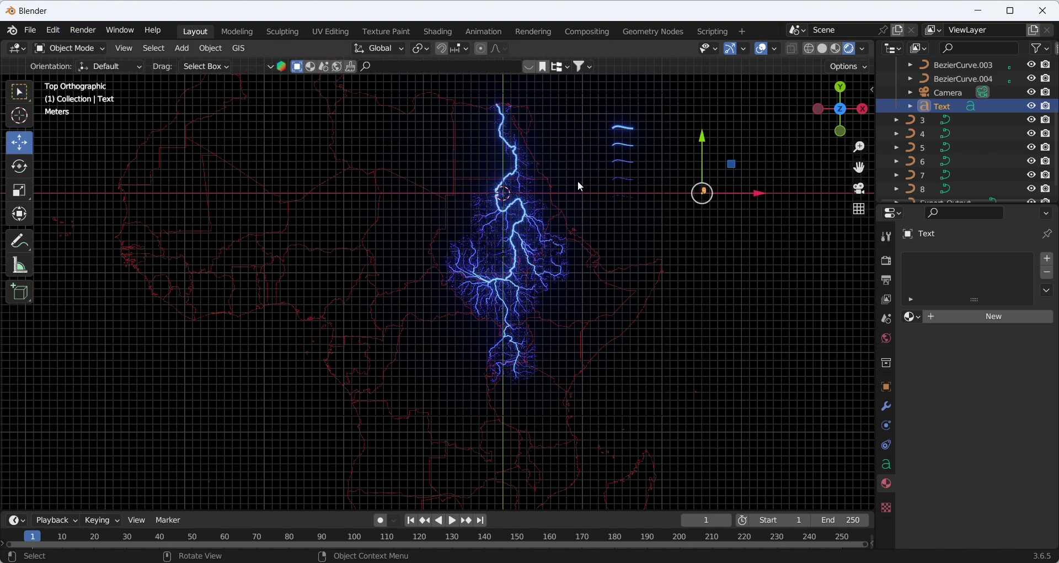
drag(693, 180, 633, 119)
Copy the 8 label and place a pasted copy beside the second legend line
right_click(649, 128)
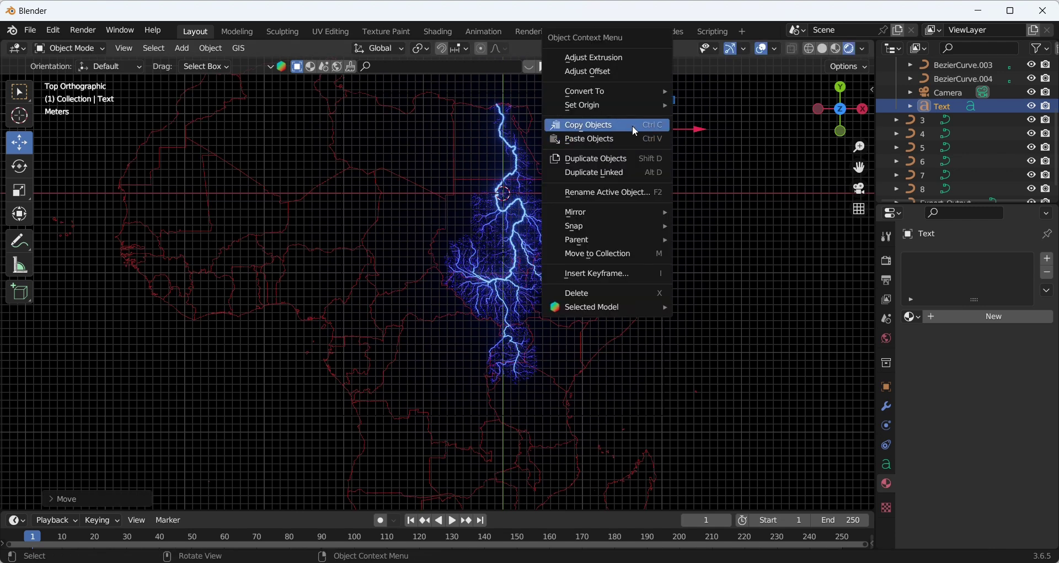
click(636, 131)
right_click(619, 126)
click(605, 138)
drag(638, 91, 644, 108)
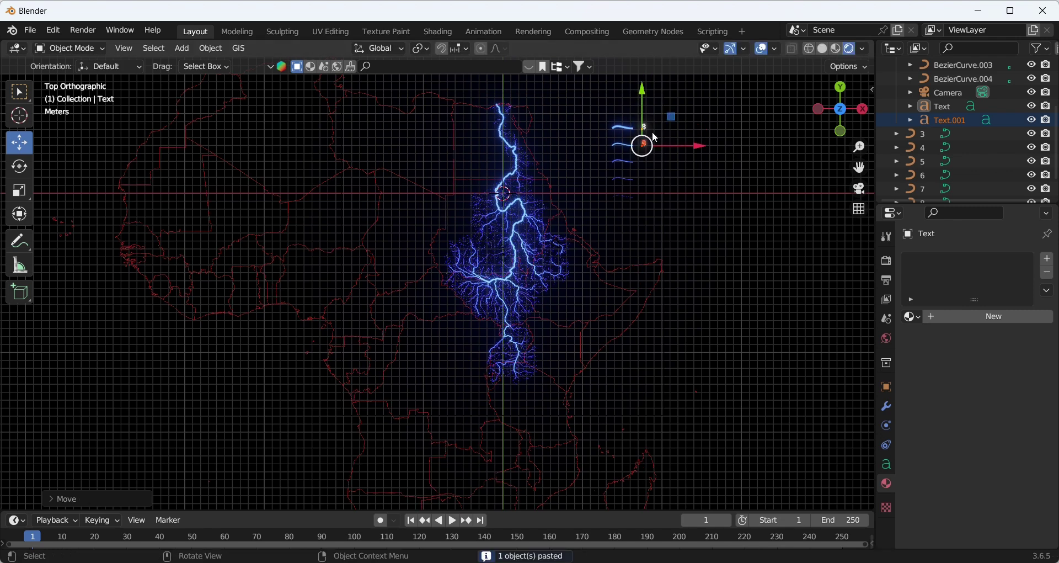
Paste further copies of the 8 label and place them beside the third, fourth and fifth legend lines
right_click(655, 137)
click(624, 136)
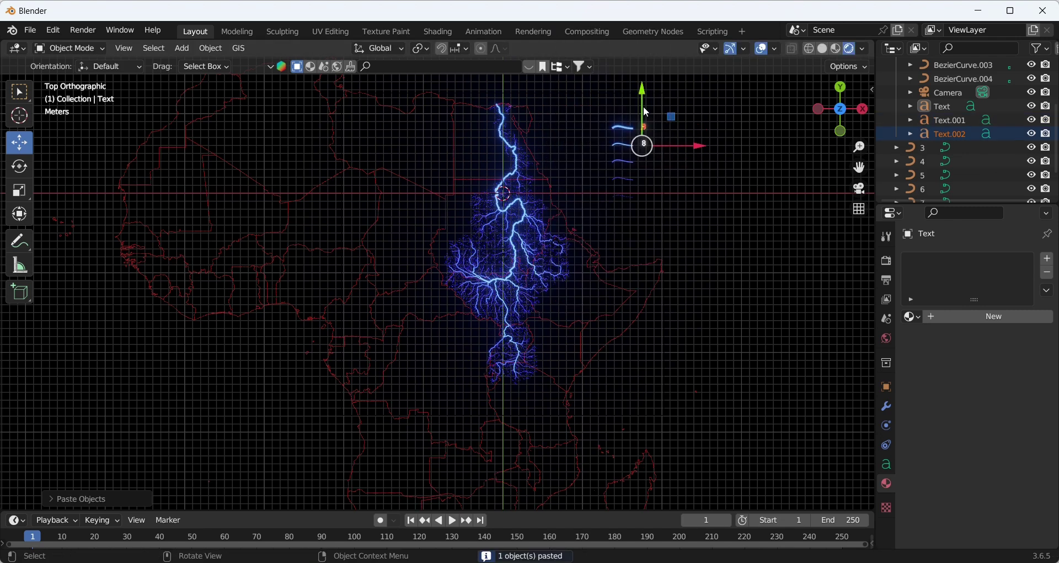
drag(646, 99, 649, 144)
right_click(644, 119)
click(633, 128)
key(ctrl+v)
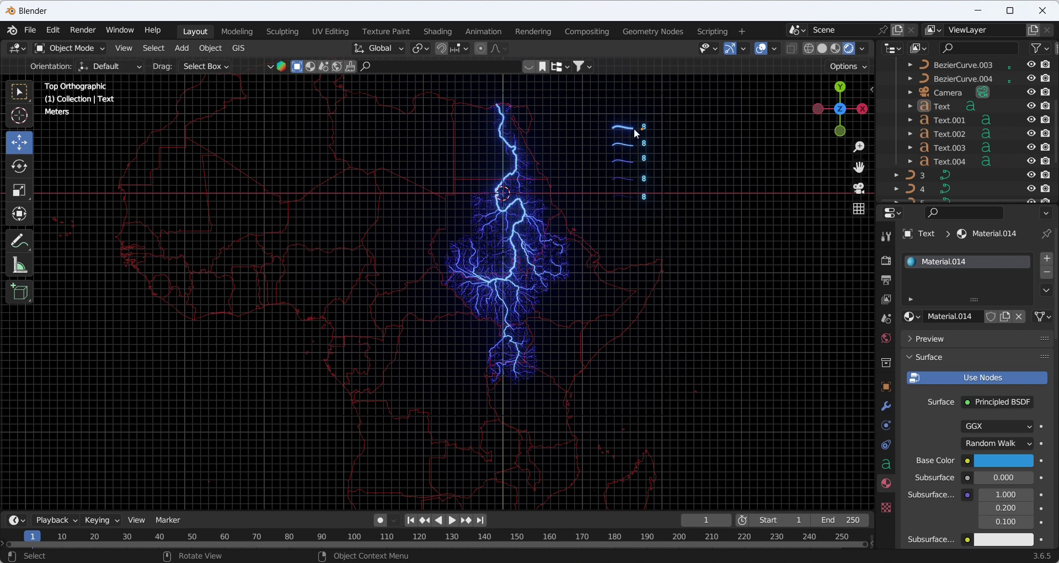
Change the text of the second legend line's label to 7
click(643, 145)
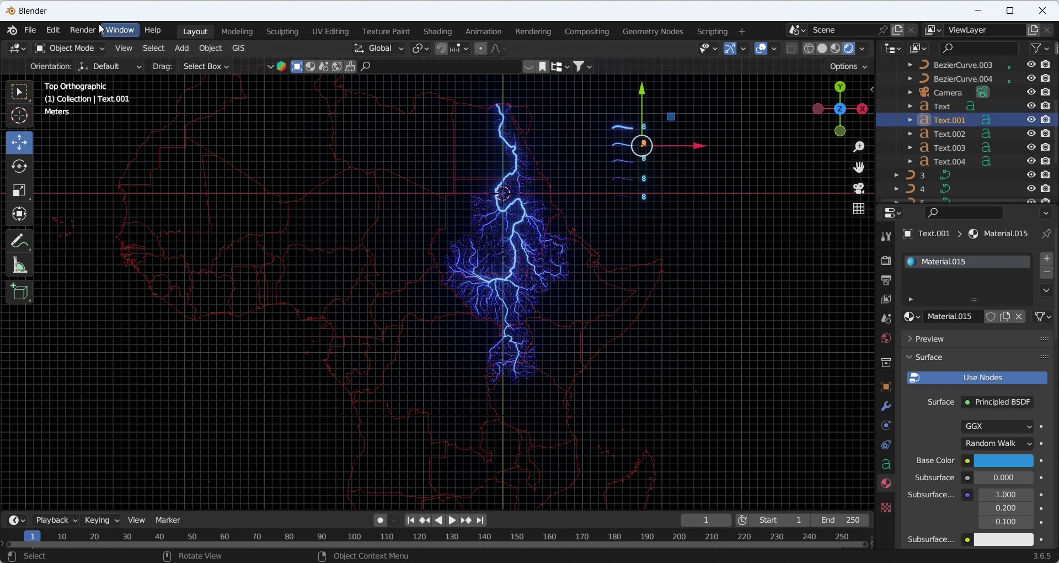
click(91, 49)
click(101, 77)
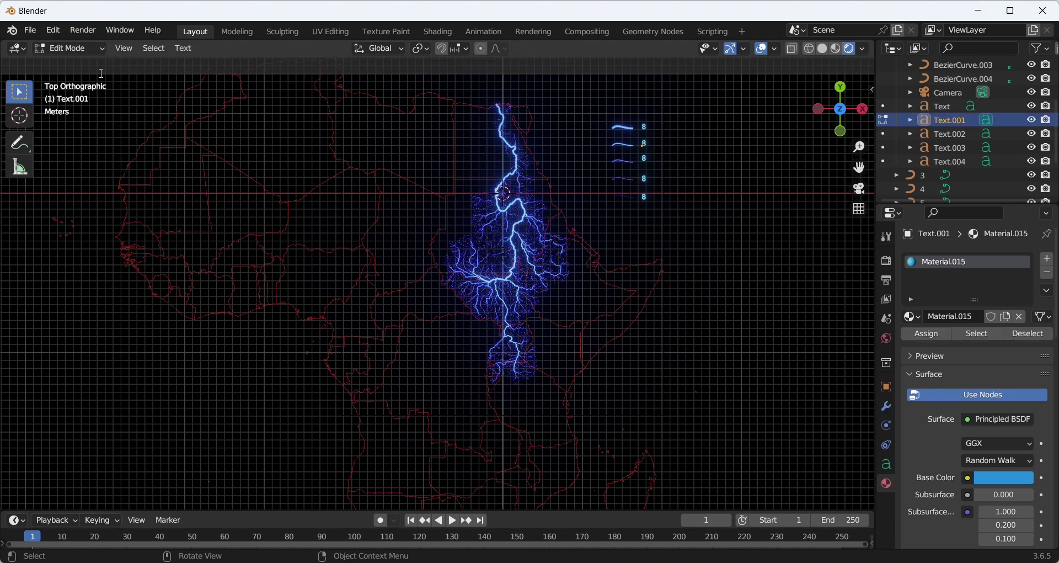
key(BackSpace)
text(7)
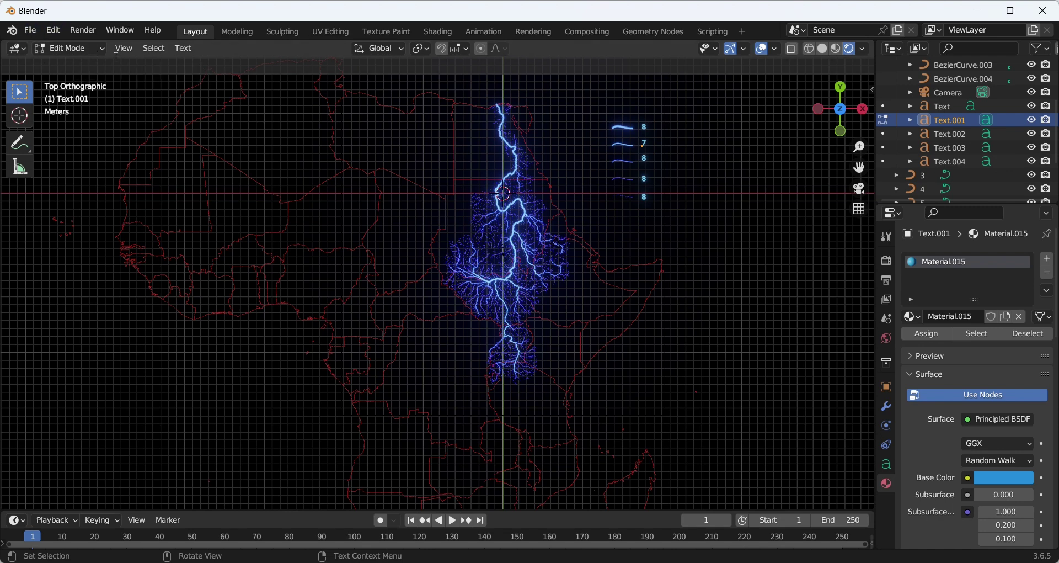
key(Tab)
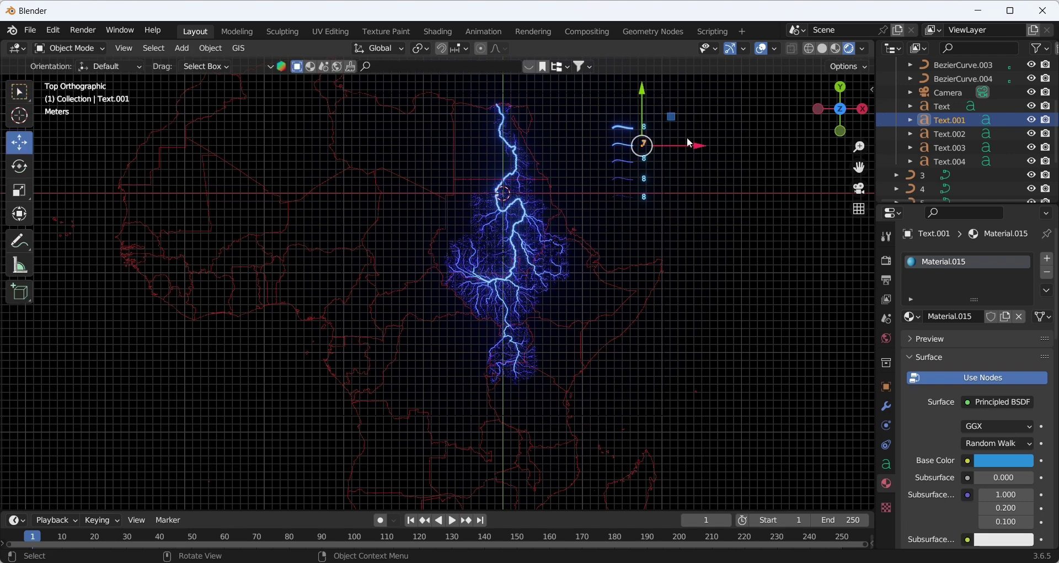
Change the third legend line's label to 6 and the fourth line's label to 5
click(646, 160)
key(Tab)
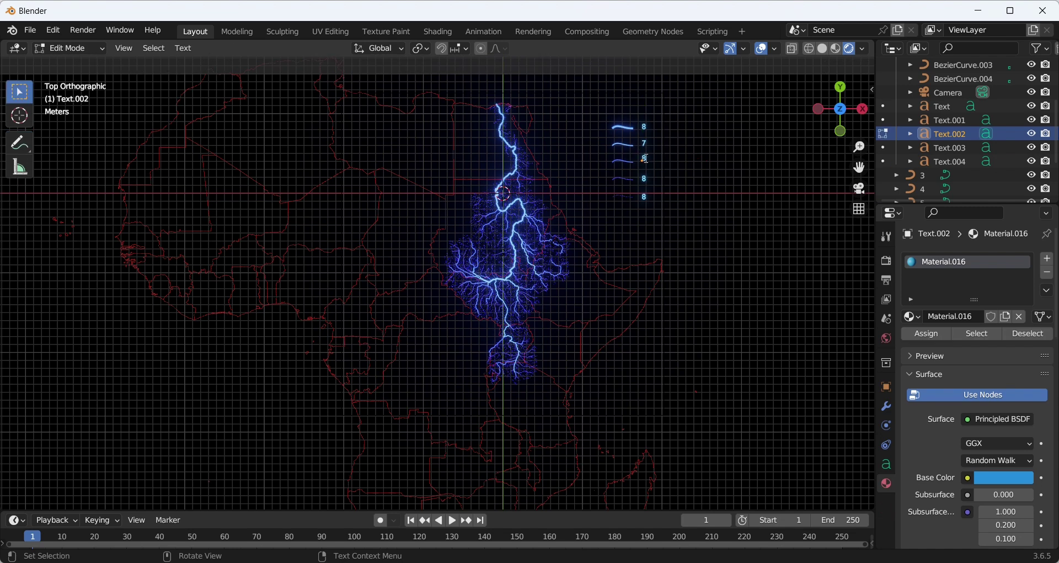
key(Tab)
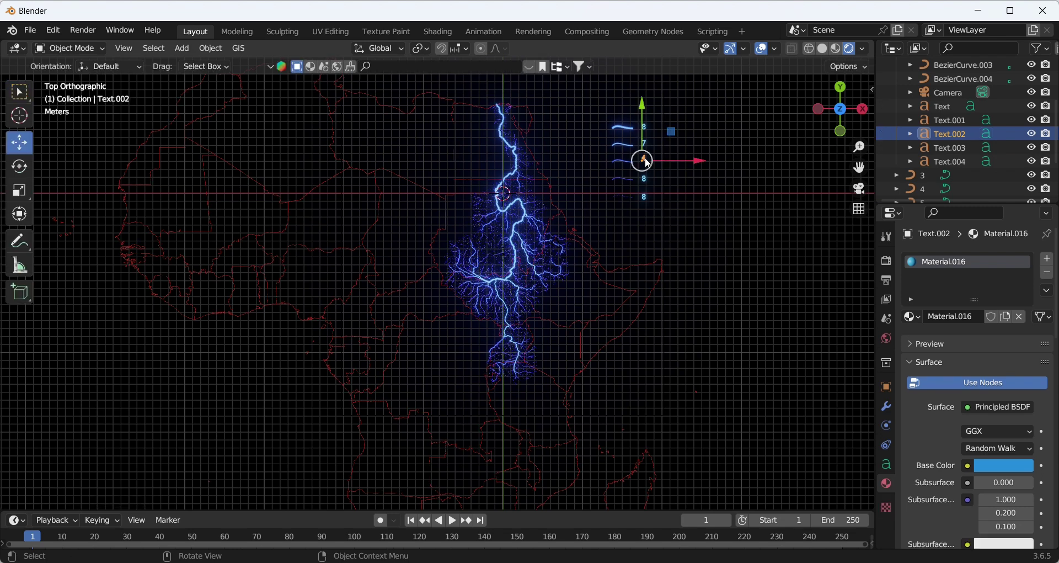
click(645, 179)
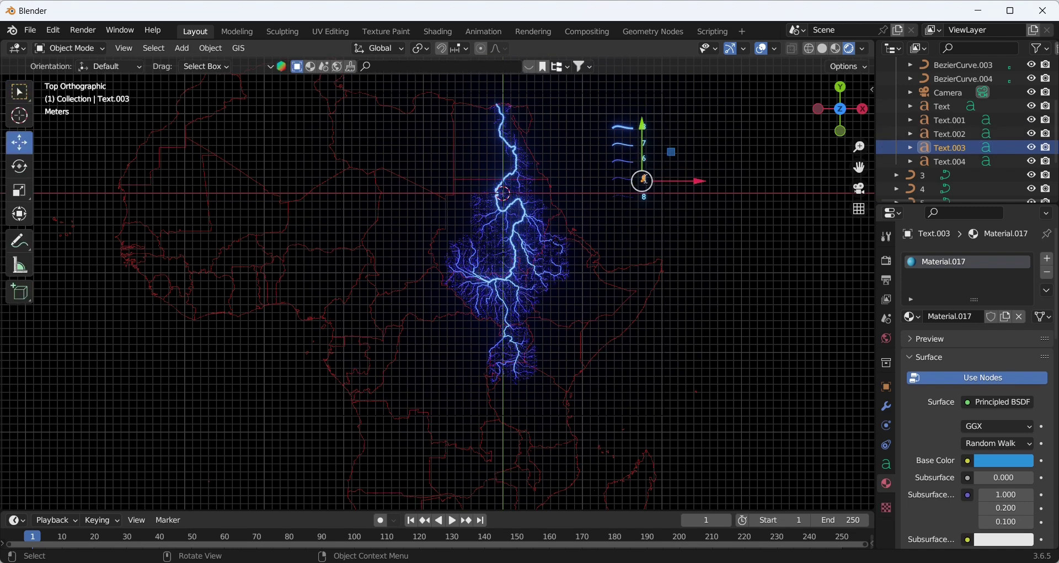
key(Tab)
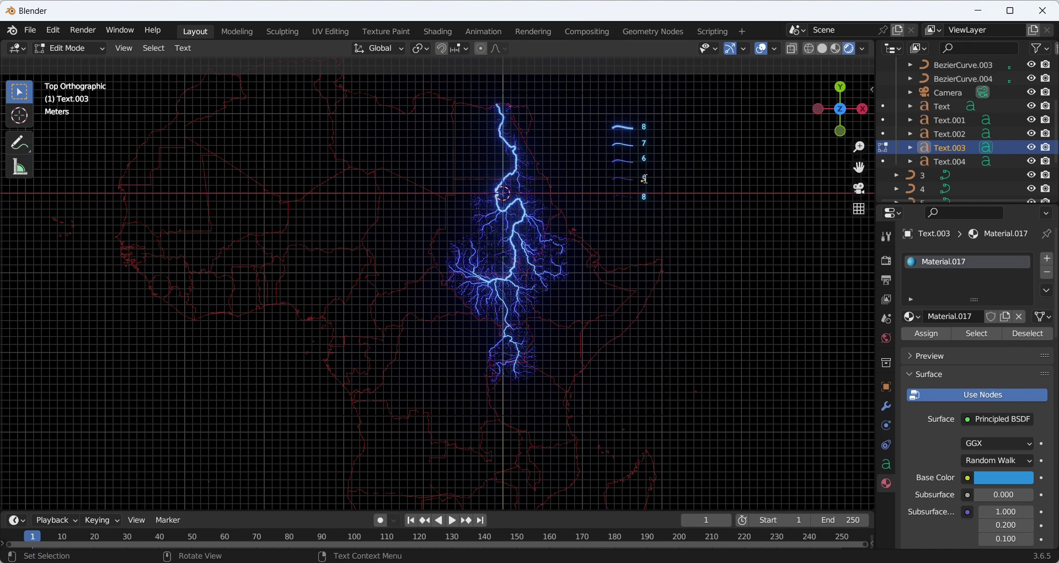
key(Tab)
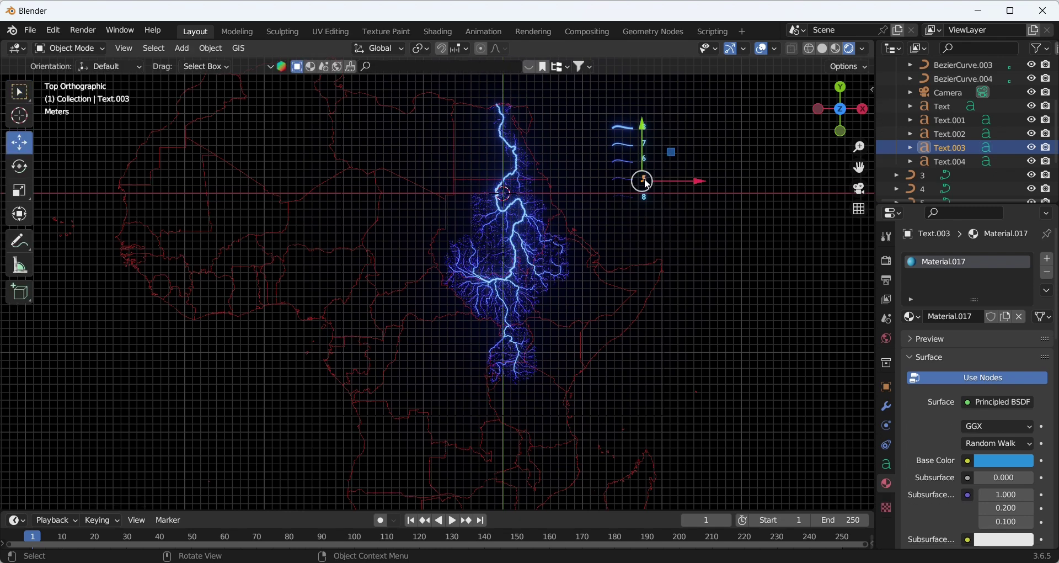
Change the text of the fifth legend line's label to "4 & 3"
click(649, 199)
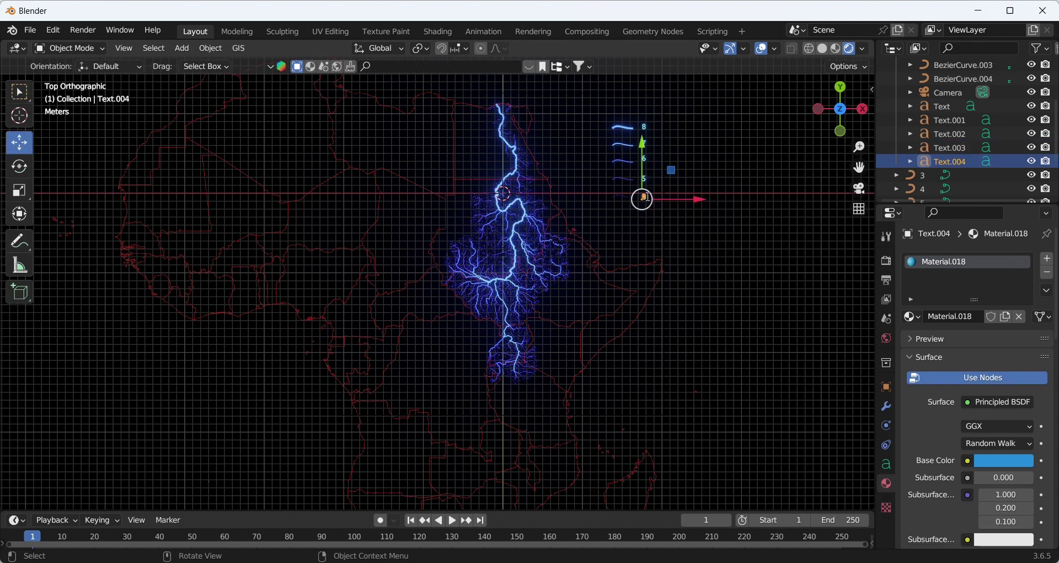
key(Tab)
key(BackSpace)
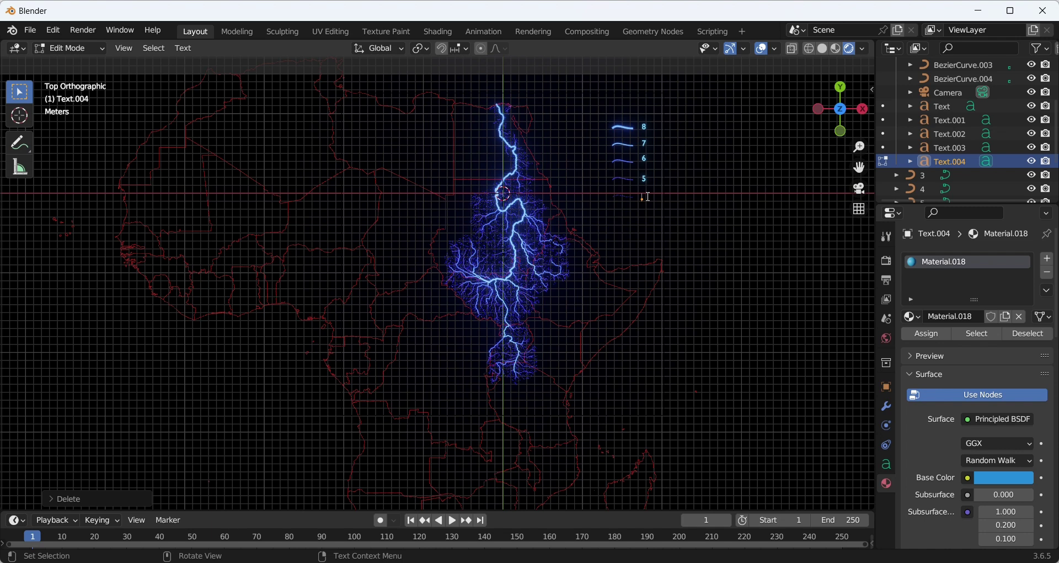
text(4)
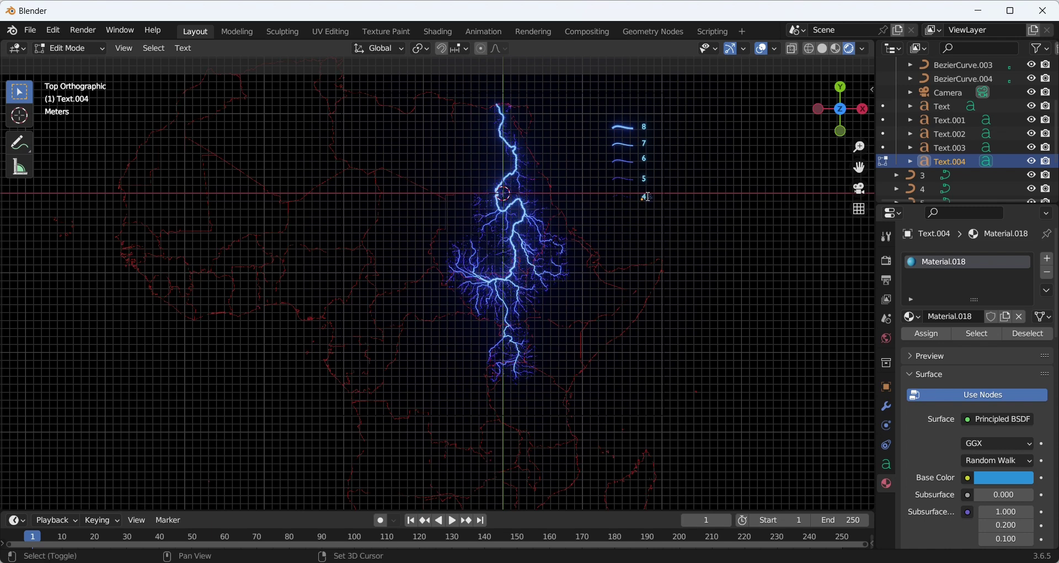
text( & 3)
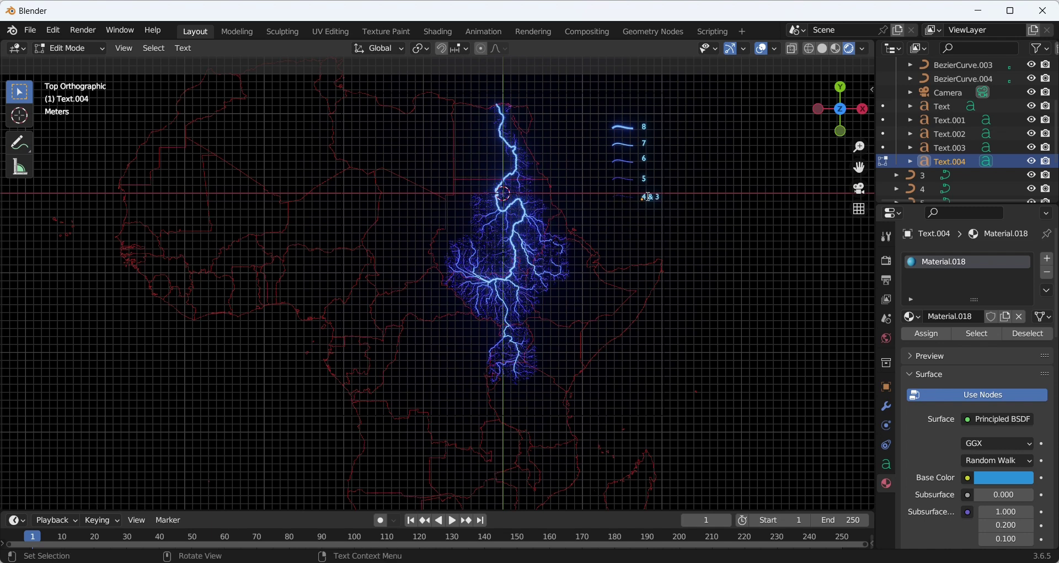
key(Tab)
Paste another copy of the 8 label and move it along the X axis, well clear of the legend numbers
click(647, 130)
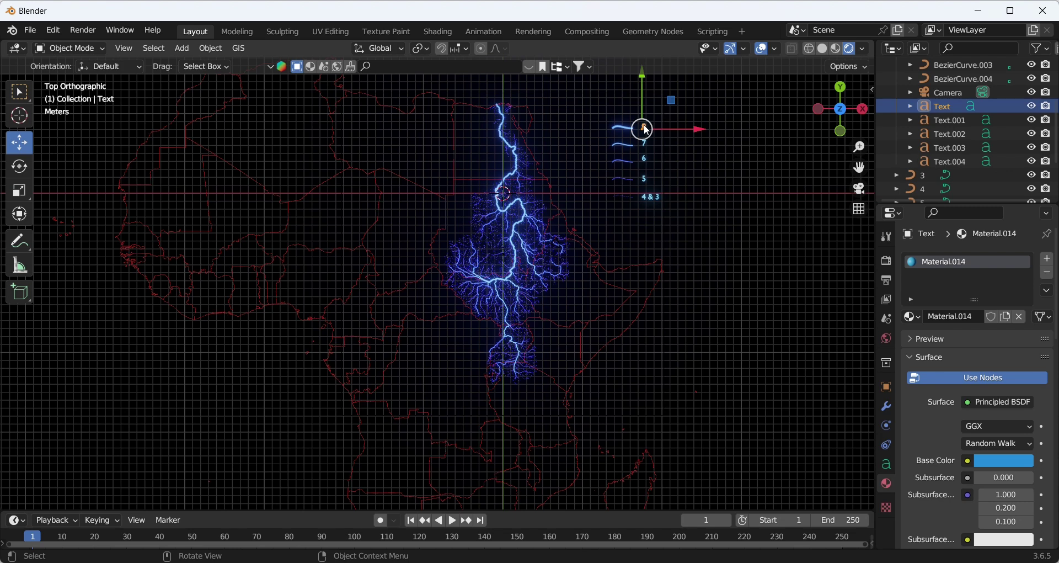
right_click(648, 130)
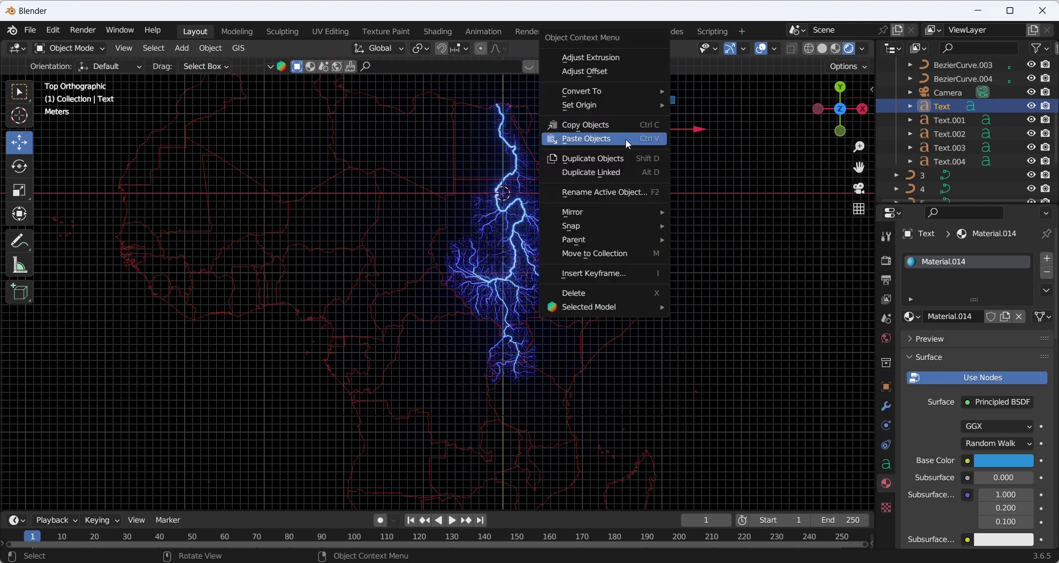
click(626, 137)
drag(672, 140, 736, 139)
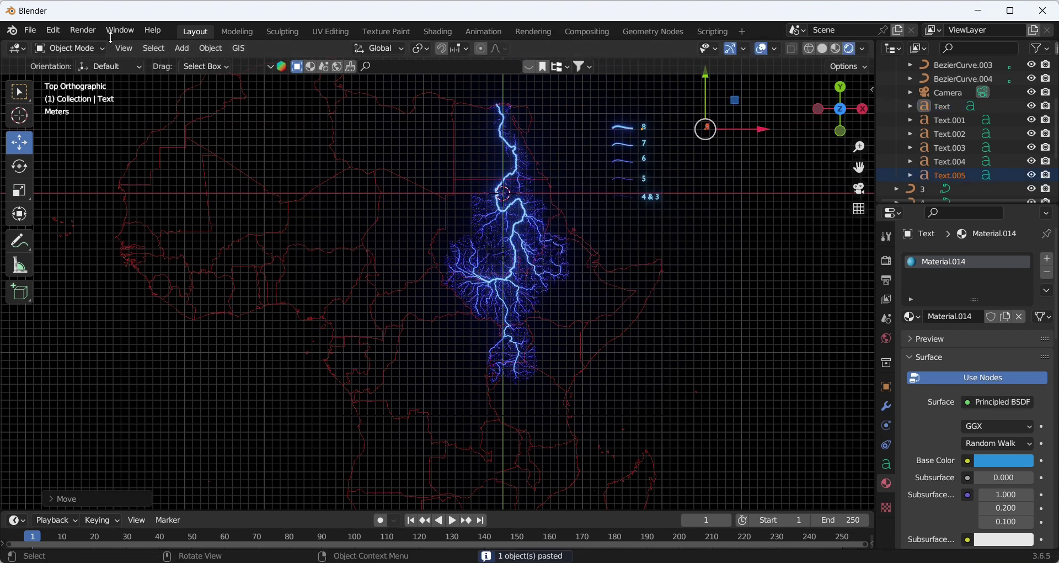
Change the text of the newly pasted 8 label beside the legend to "Stream order"
click(715, 135)
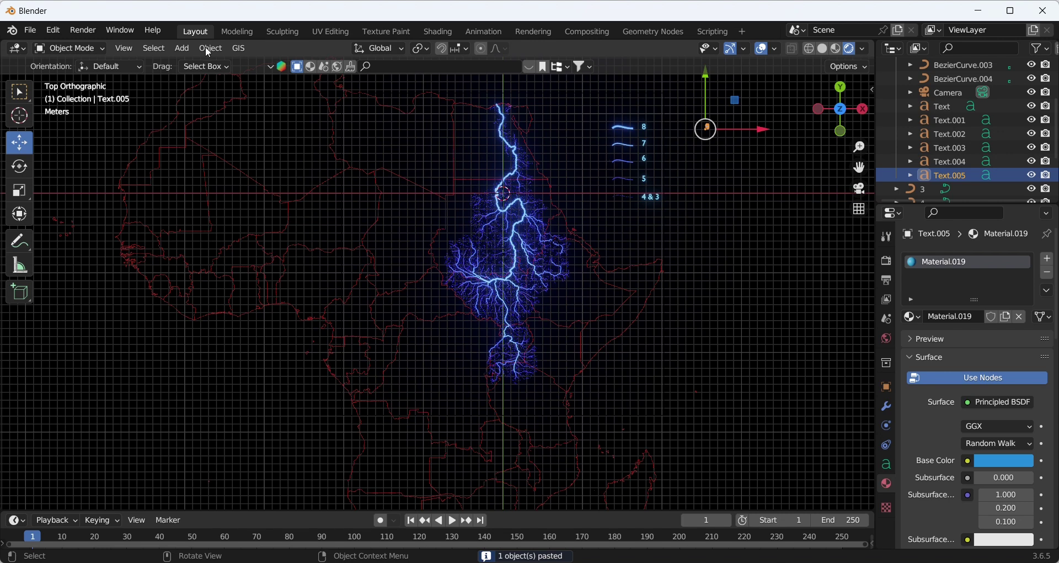
click(84, 47)
click(65, 79)
key(BackSpace)
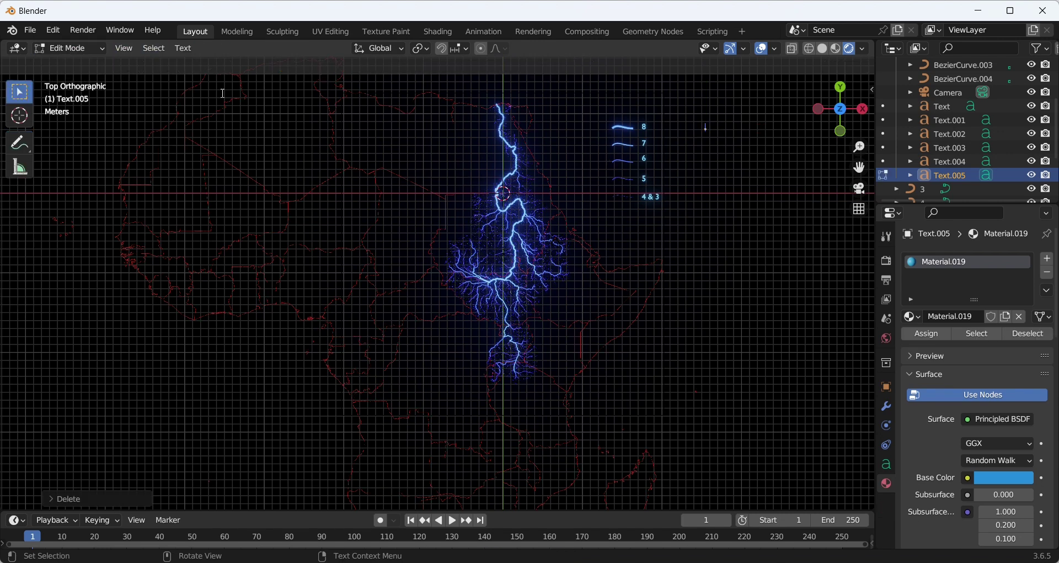
key(Caps_Lock)
key(Caps_Lock)
text(Stream)
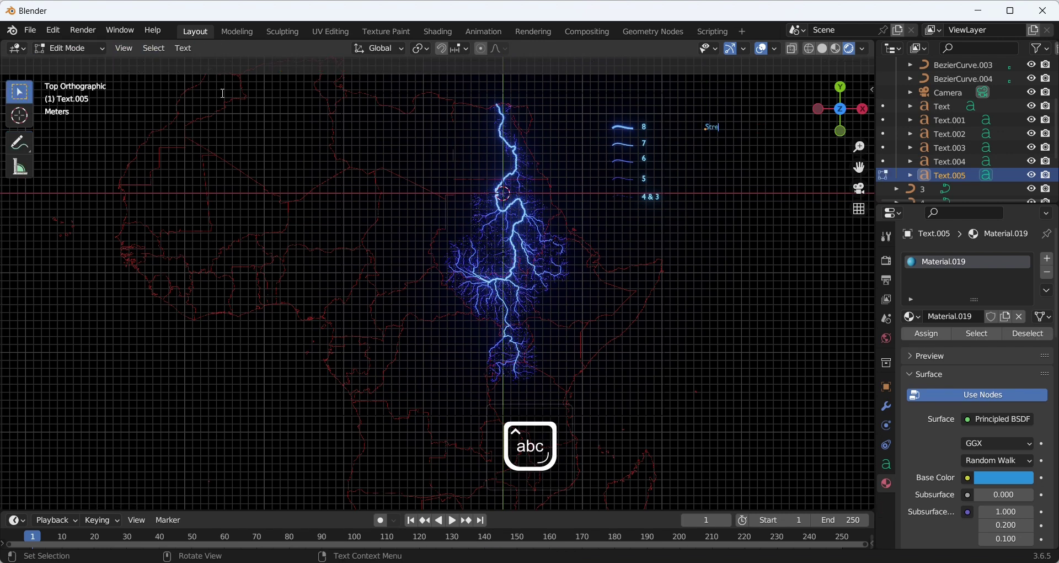
text(order)
click(69, 48)
click(66, 65)
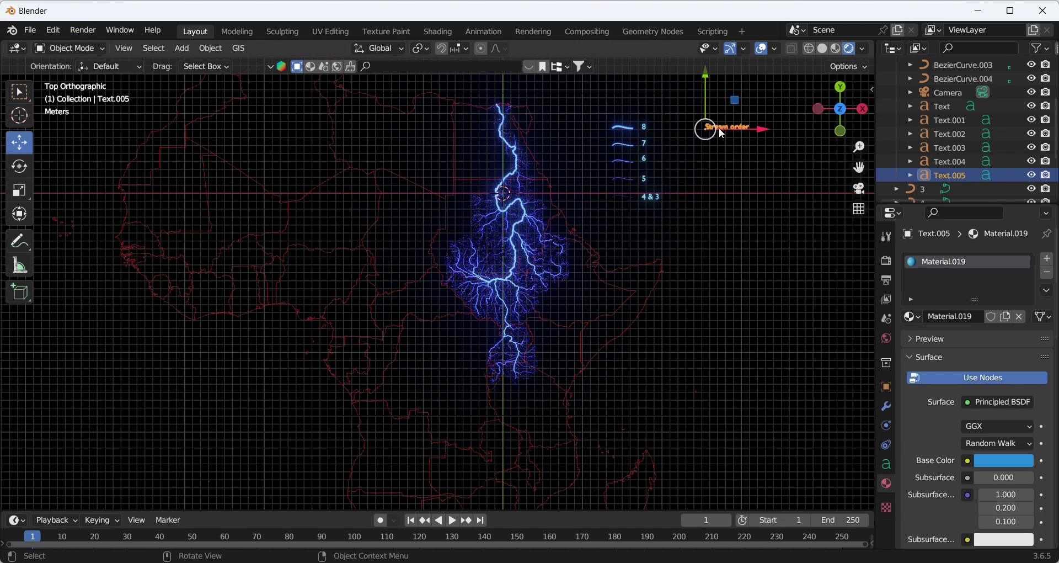
Position the "Stream order" text directly above the legend lines as a heading and enlarge it slightly
drag(727, 127, 611, 94)
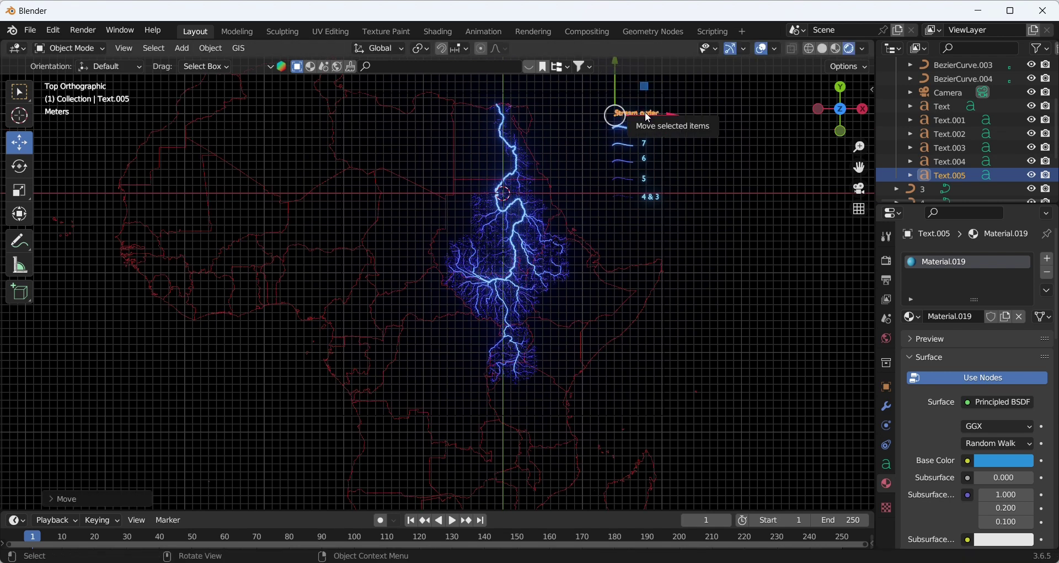
key(s)
click(610, 111)
key(g)
key(x)
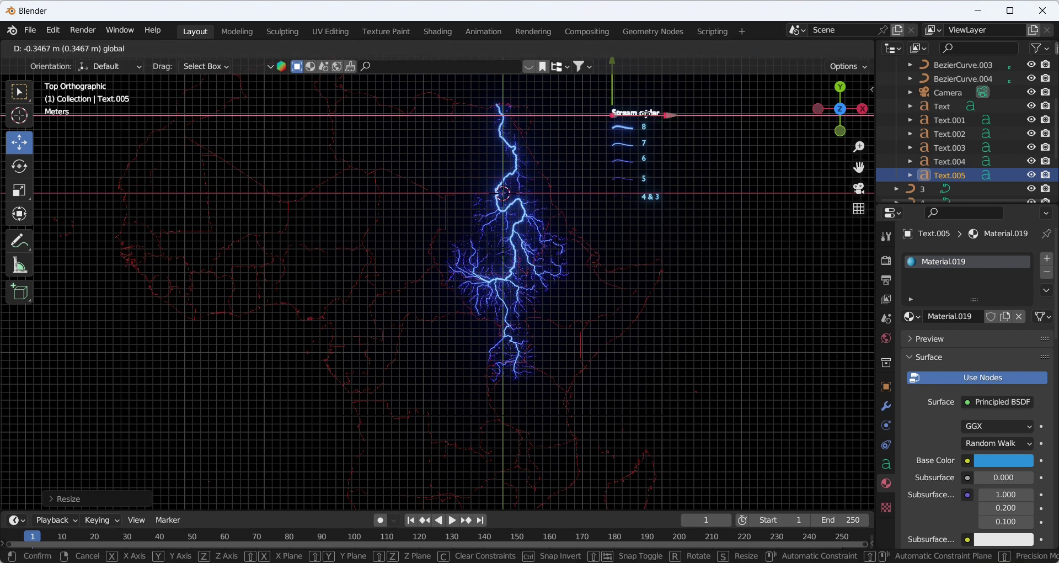
key(s)
click(607, 111)
click(712, 106)
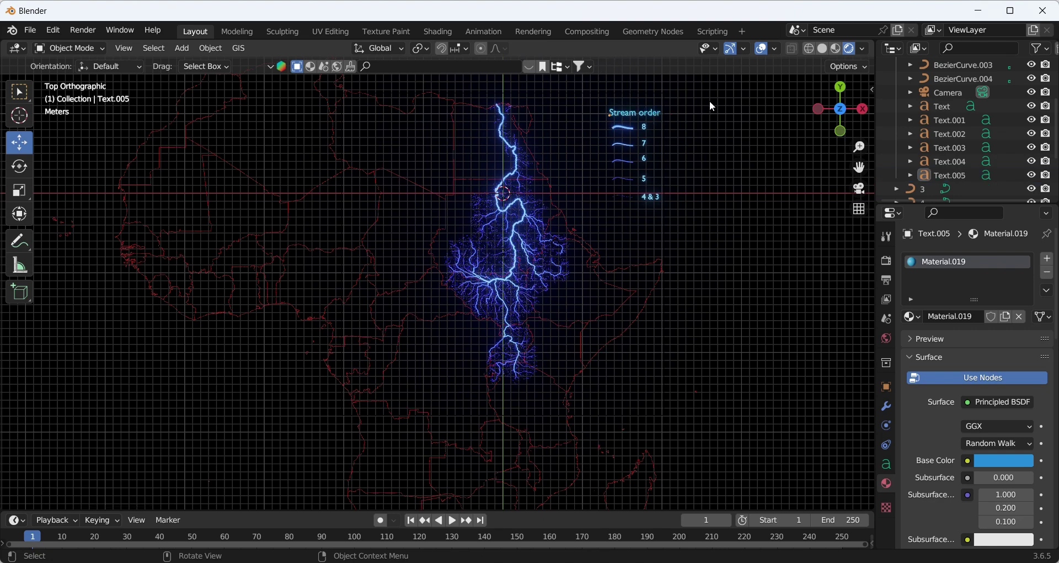
Enlarge the "Stream order" heading a little more and raise it along the Y axis, away from the legend's first line
click(610, 111)
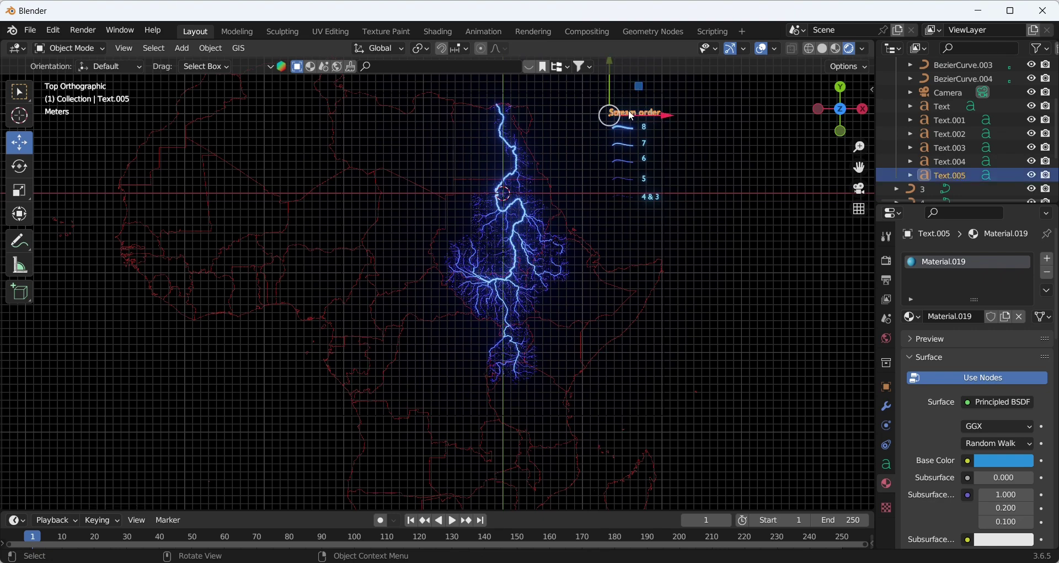
key(s)
click(610, 111)
key(g)
key(y)
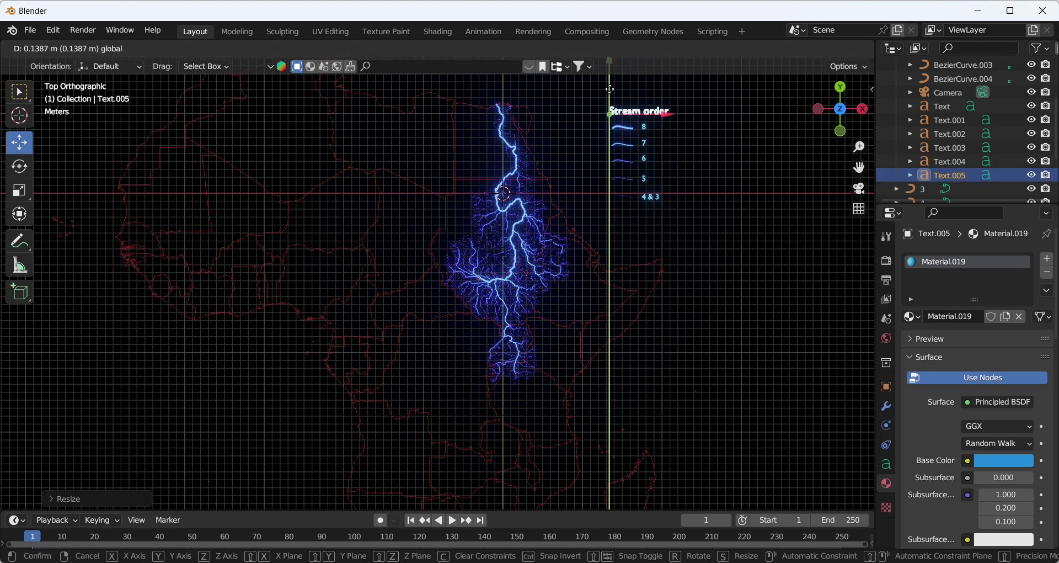
key(Escape)
click(716, 177)
scroll(546, 193, down, 2)
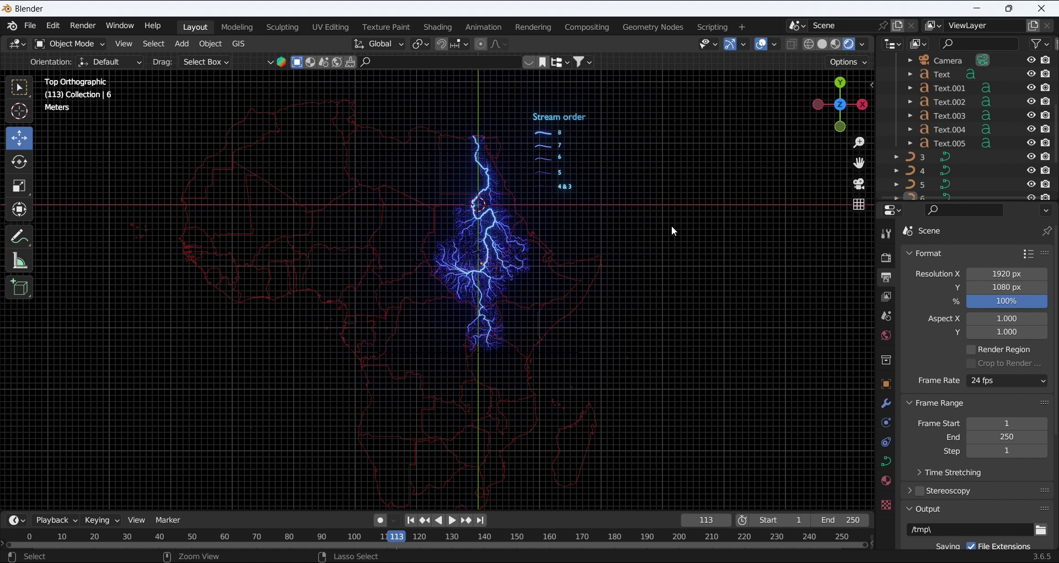
Look through the camera and set the output resolution to 1080 × 1350 px
key(KP_0)
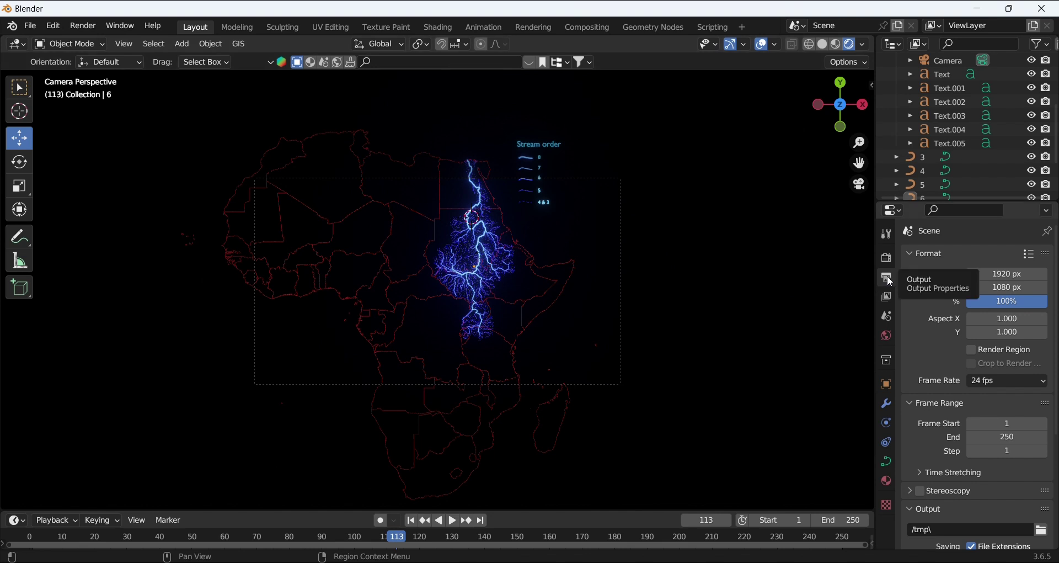
click(1009, 274)
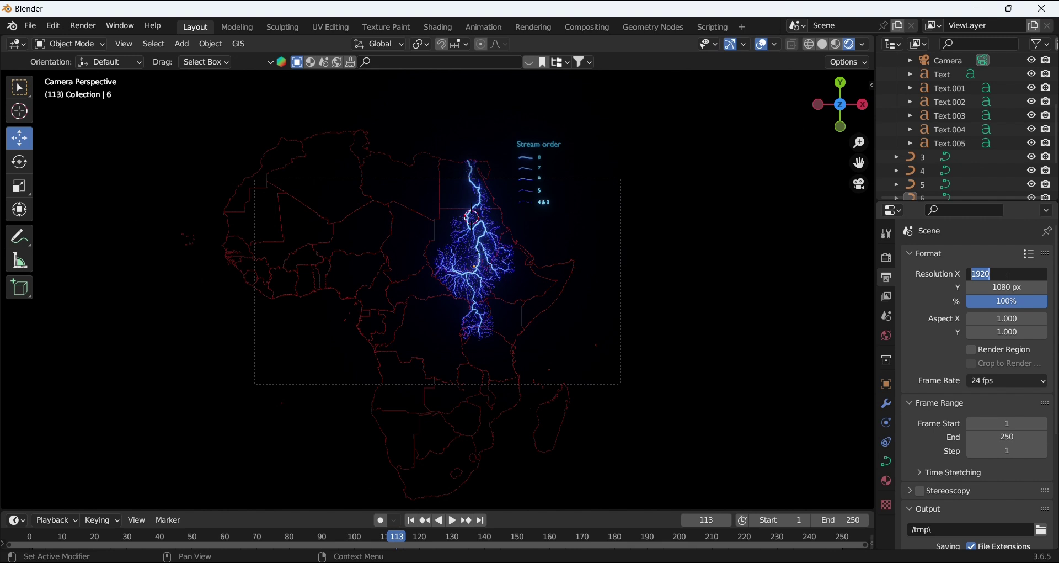
text(1080)
key(Return)
click(1012, 287)
text(135)
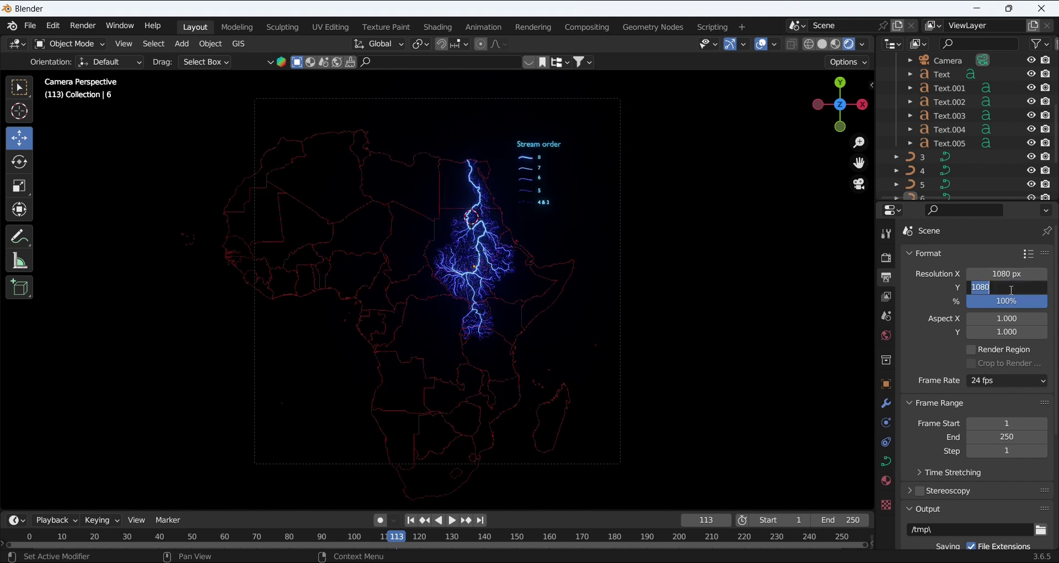
text(0)
key(Return)
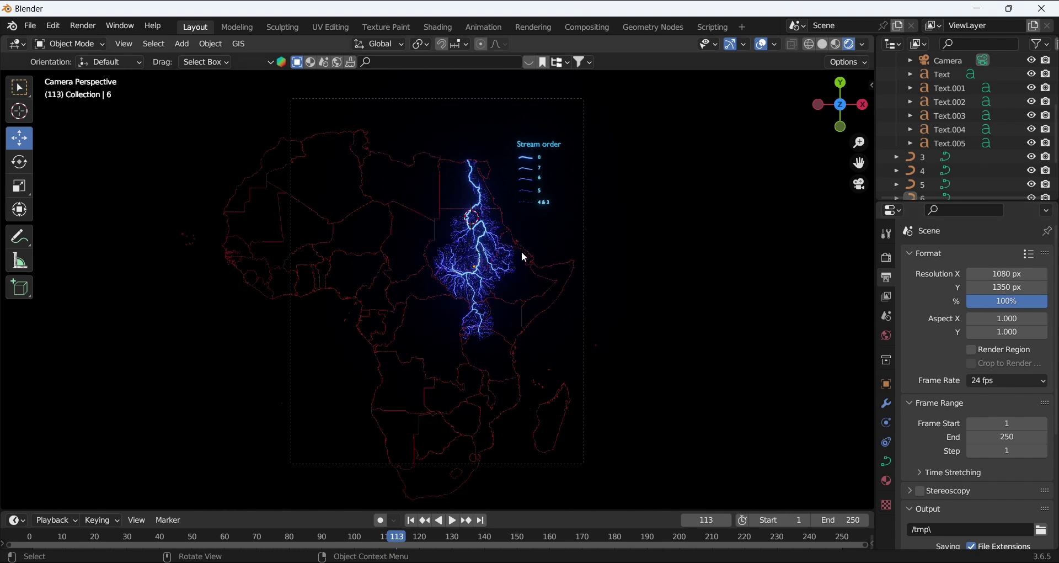
Lock the camera to the view and reframe it so the Nile rivers and the legend fill the portrait frame
click(872, 85)
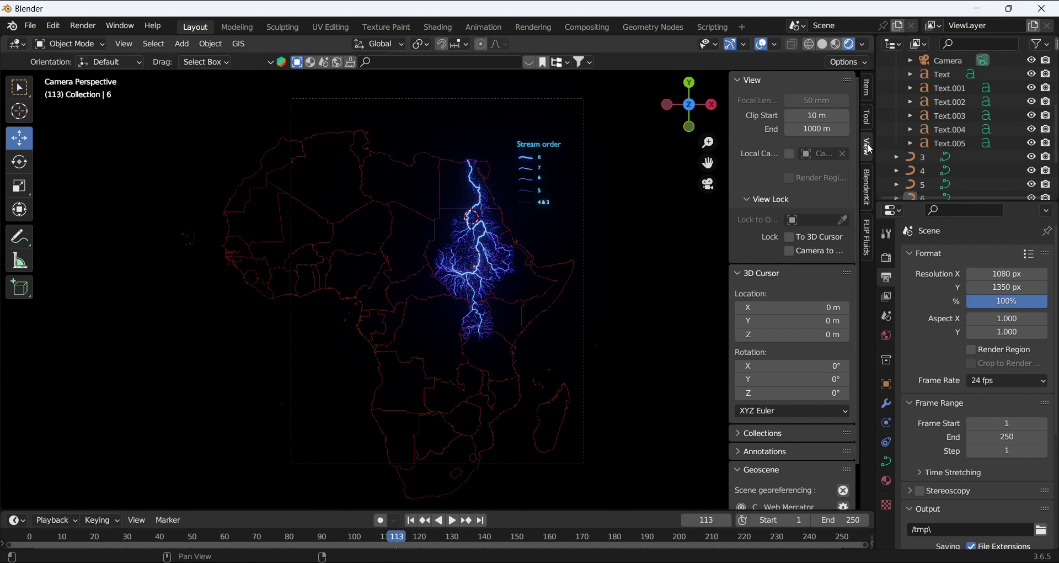
click(790, 252)
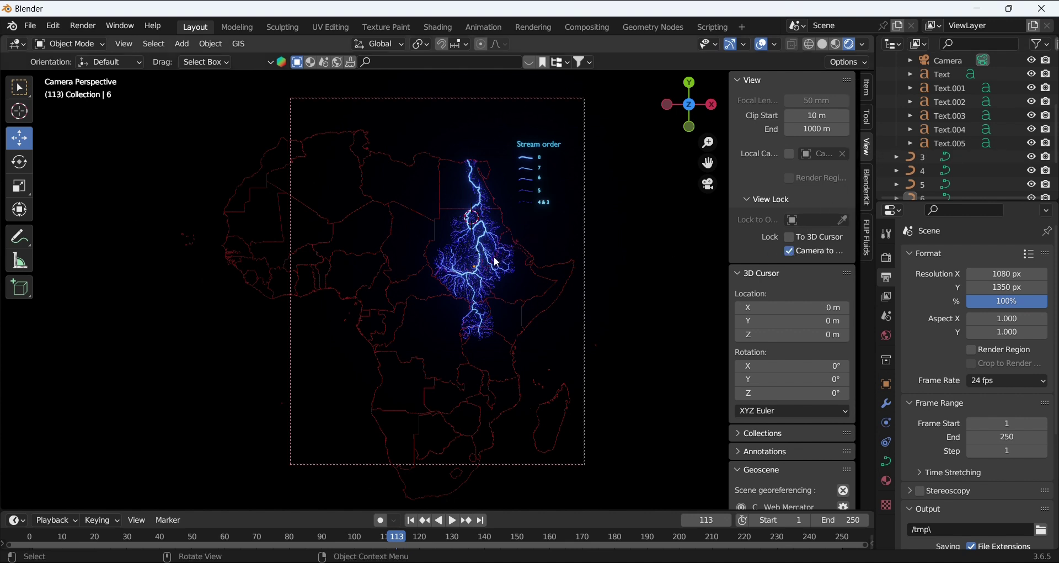
drag(510, 255, 482, 298)
scroll(477, 285, up, 5)
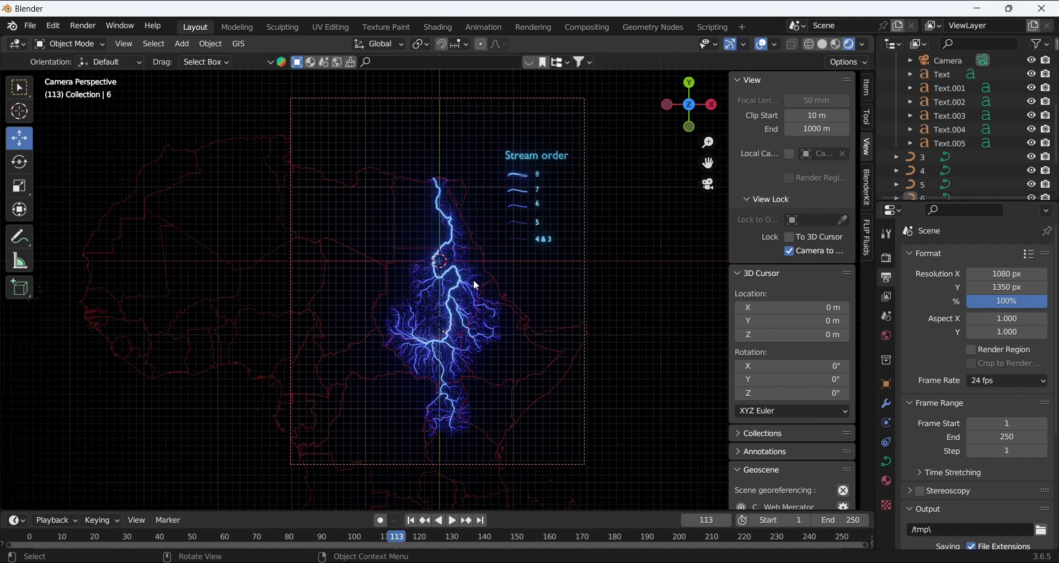
mouse_move(472, 286)
mouse_down()
mouse_move(473, 298)
mouse_move(457, 288)
mouse_up()
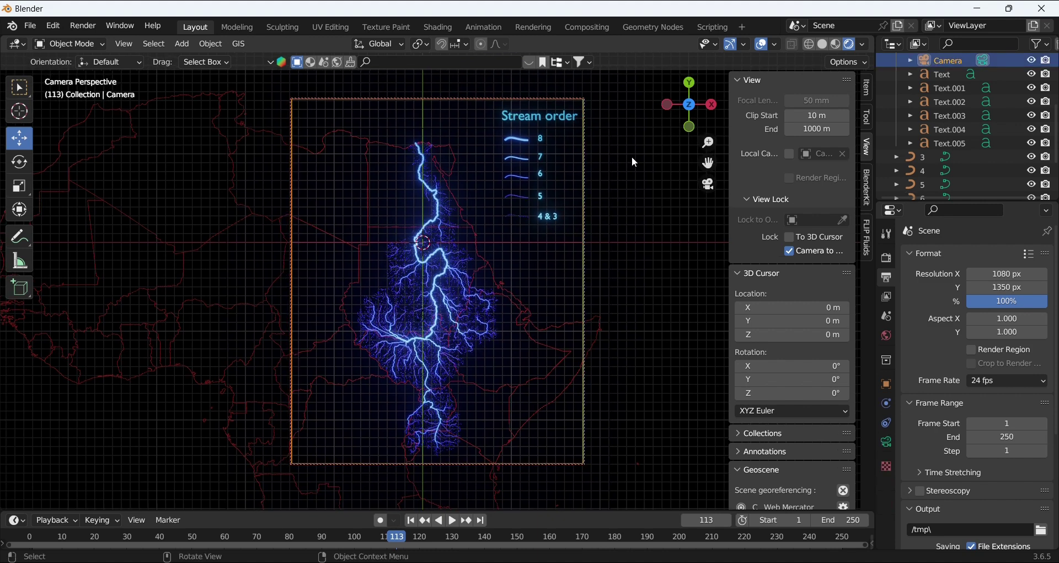
Copy and paste the "Stream order" heading and place the copy inside the frame, southwest of the rivers
click(533, 118)
right_click(533, 118)
click(523, 117)
right_click(511, 124)
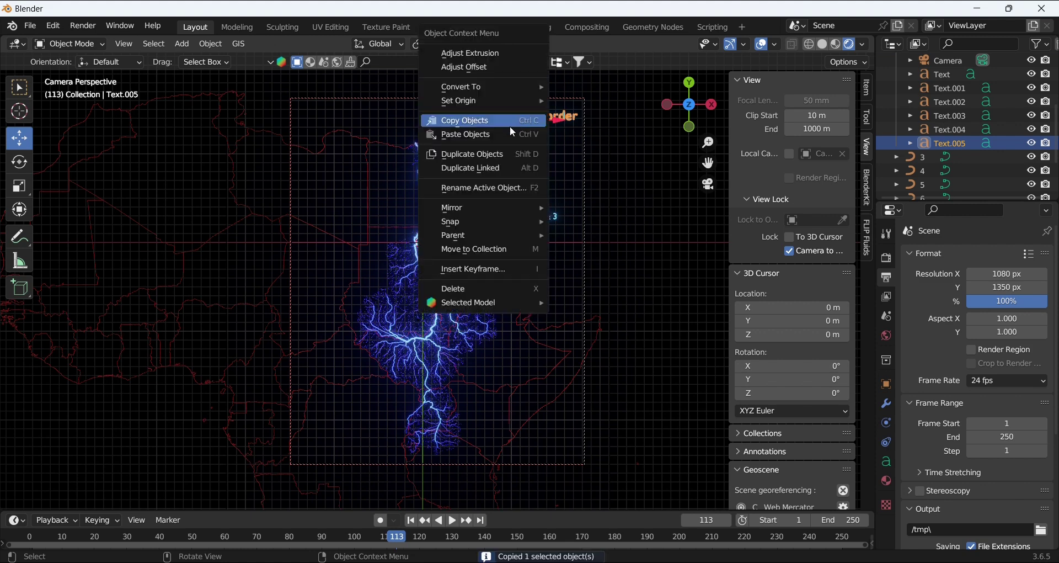
click(504, 136)
key(g)
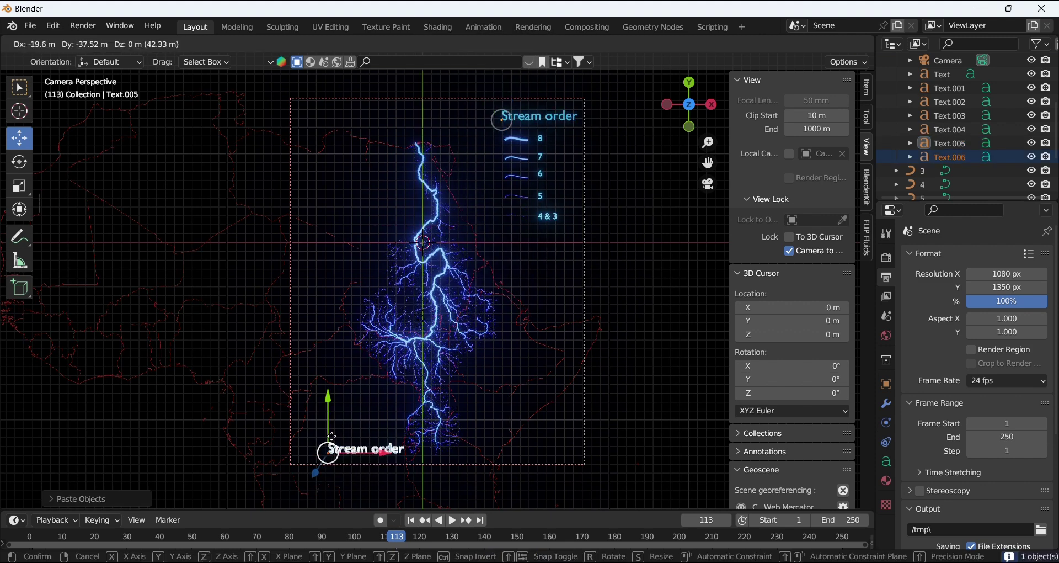
click(330, 412)
click(363, 436)
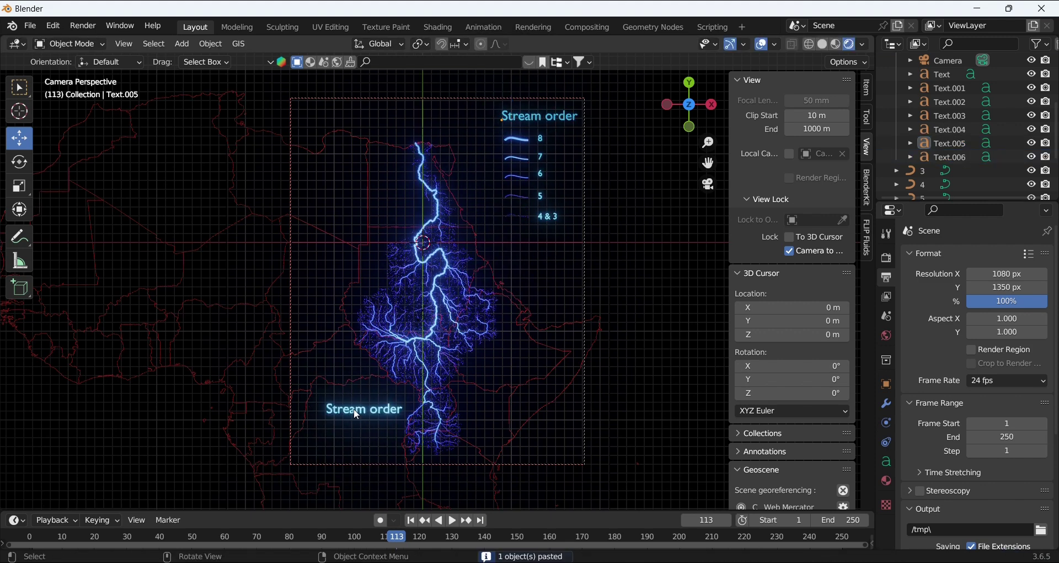
Change the text of the copied heading to "Strahler stream order" with "of the" on a second line
click(354, 408)
click(69, 44)
click(56, 81)
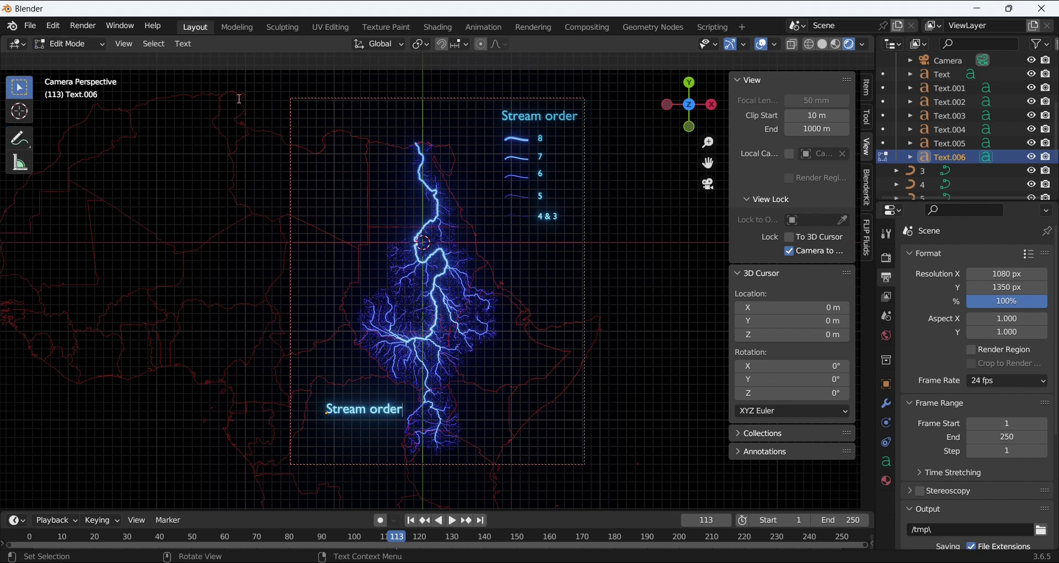
key(BackSpace)
key(BackSpace)
key(BackSpace)
key(BackSpace)
key(BackSpace)
key(BackSpace)
key(BackSpace)
key(BackSpace)
key(BackSpace)
key(BackSpace)
key(BackSpace)
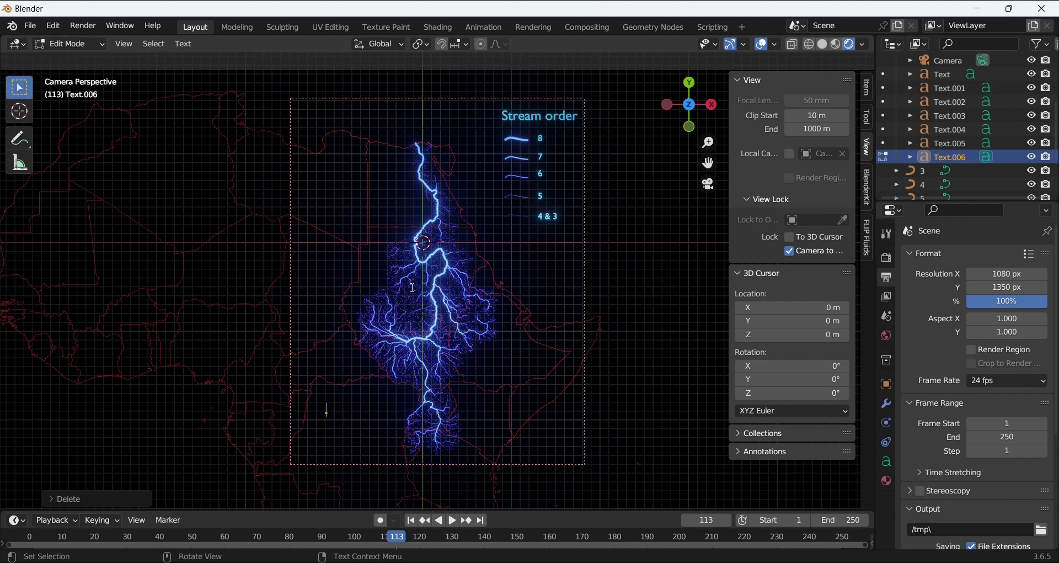
text(trahle)
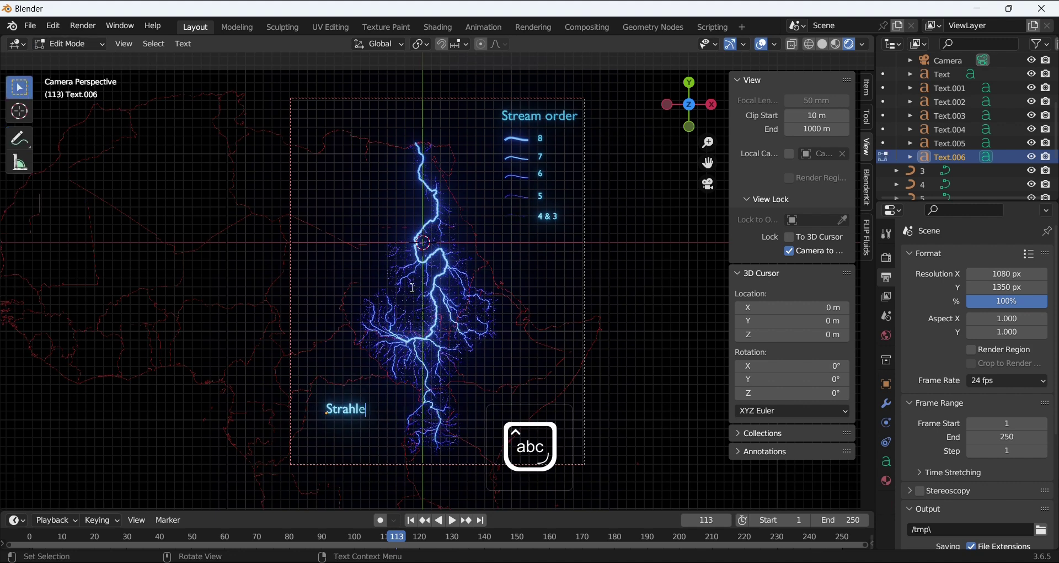
text(r strea)
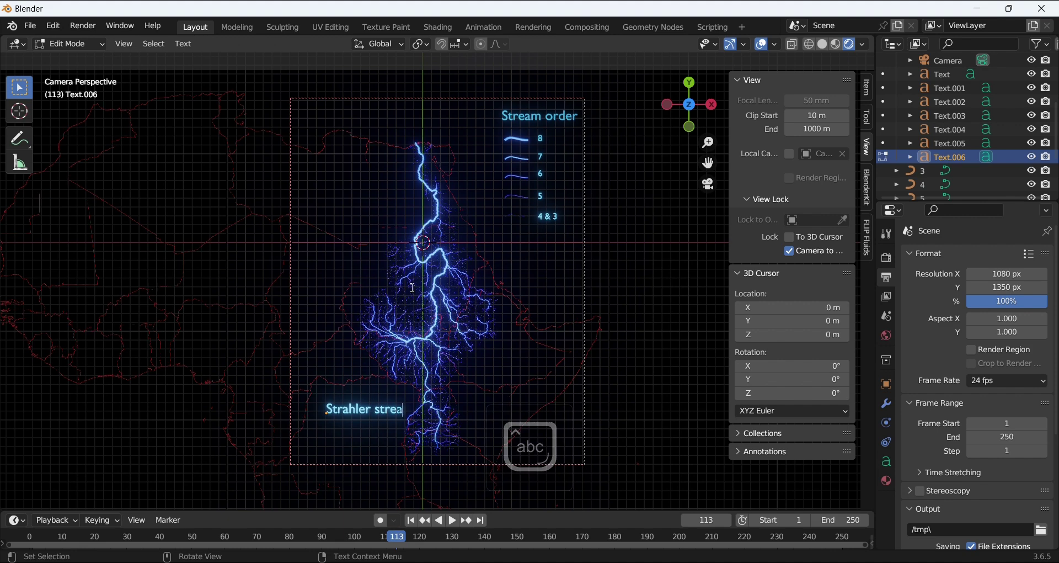
text(m order )
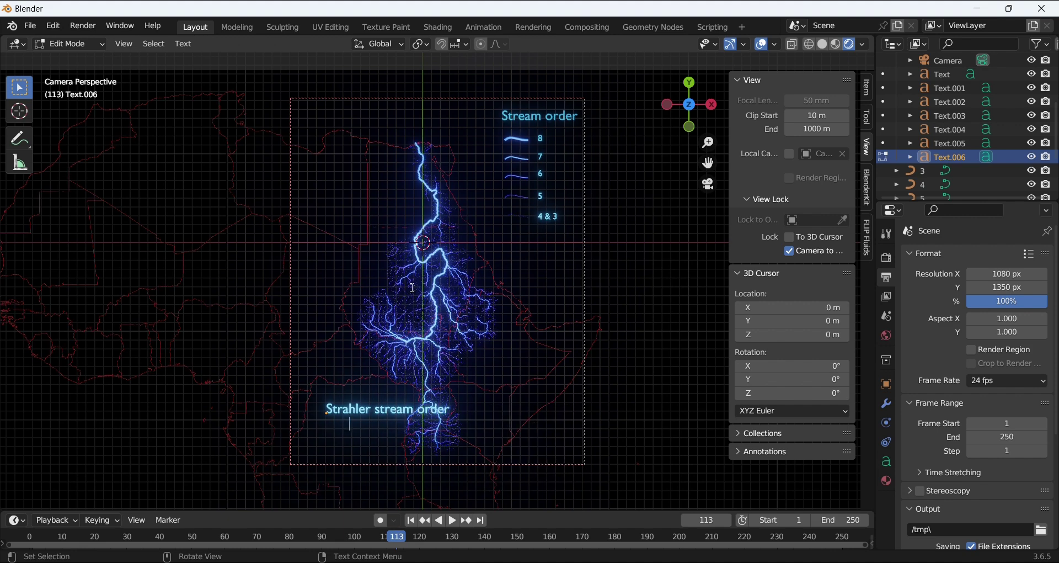
text(of the)
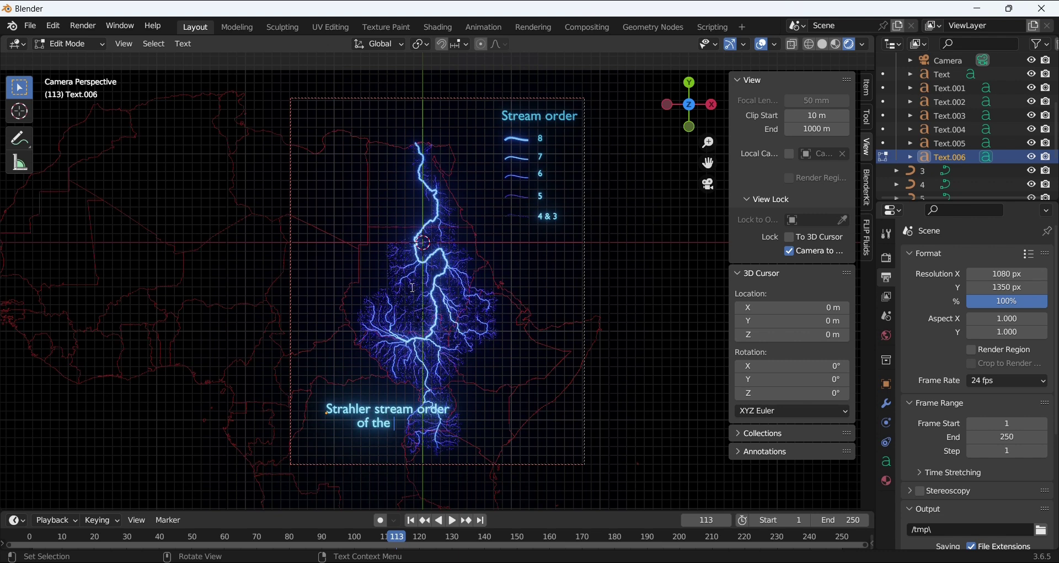
key(BackSpace)
click(372, 426)
click(87, 44)
click(70, 59)
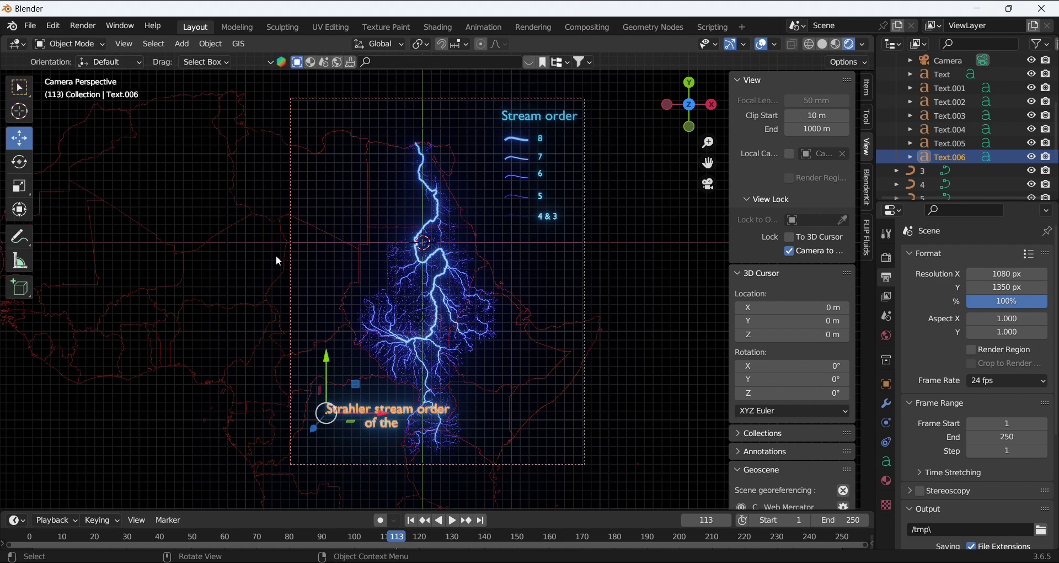
Scale the "Strahler stream order of the" text down to about half size and shift it slightly east along the X axis
key(s)
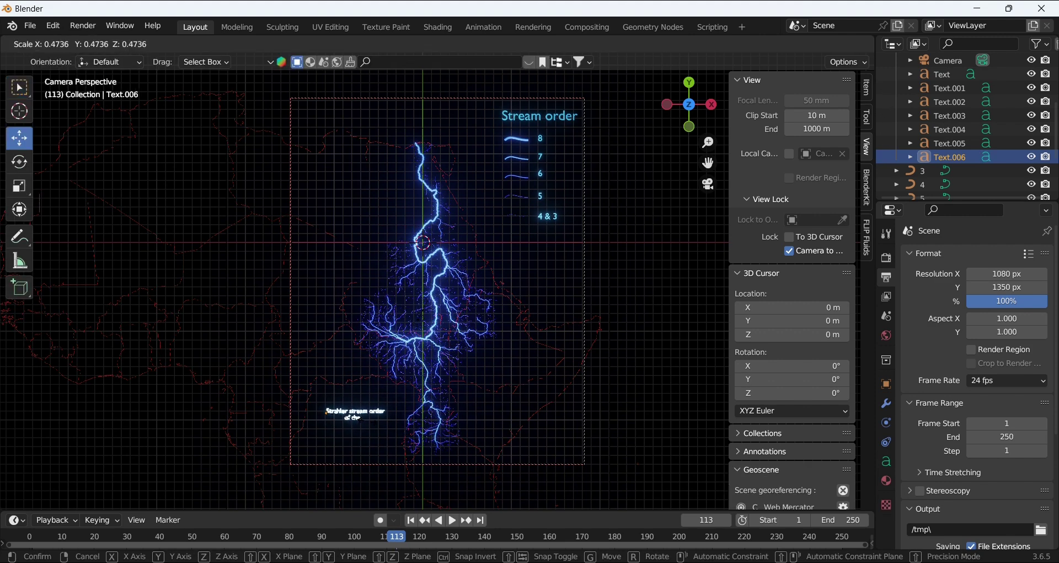
click(362, 417)
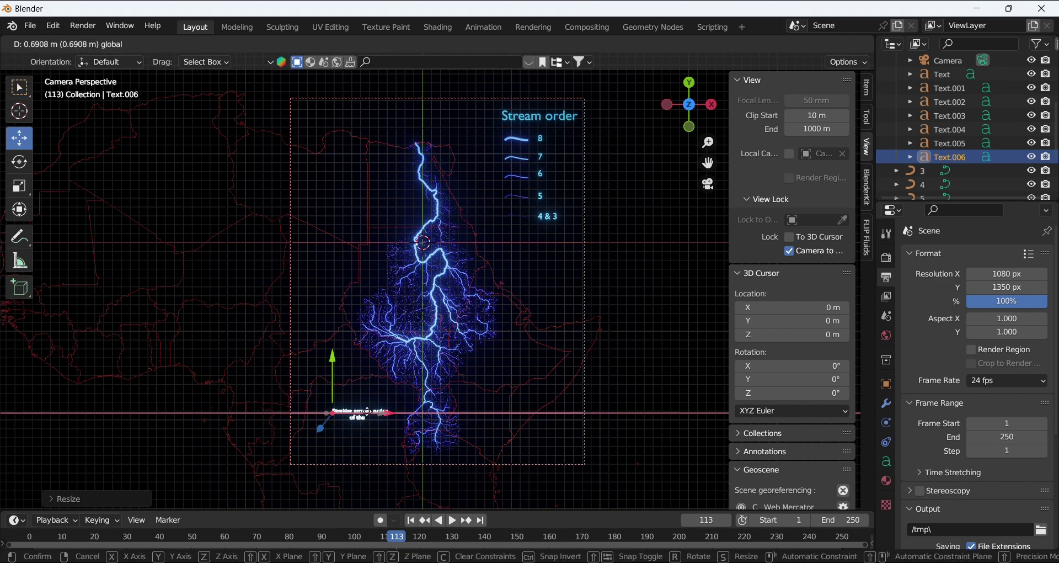
click(376, 398)
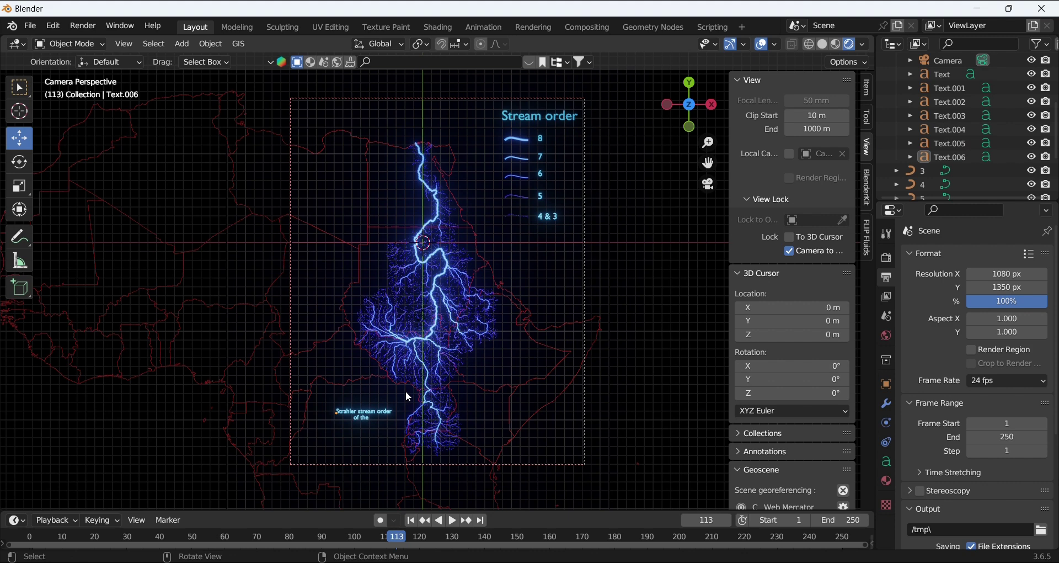
Copy and paste the "Strahler stream order of the" text and move the copy along the Y axis to just below the original
click(360, 413)
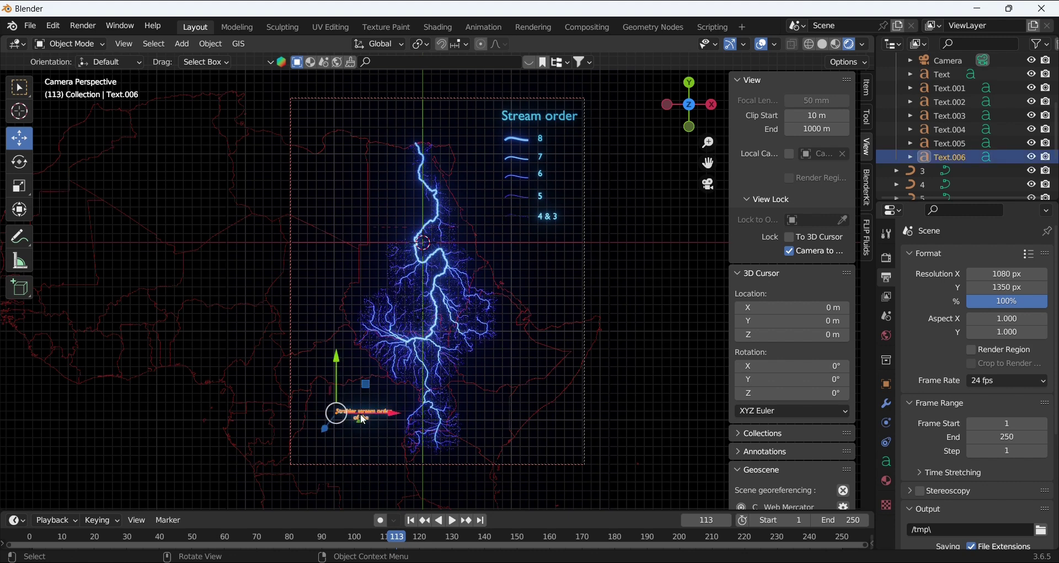
right_click(360, 414)
right_click(333, 369)
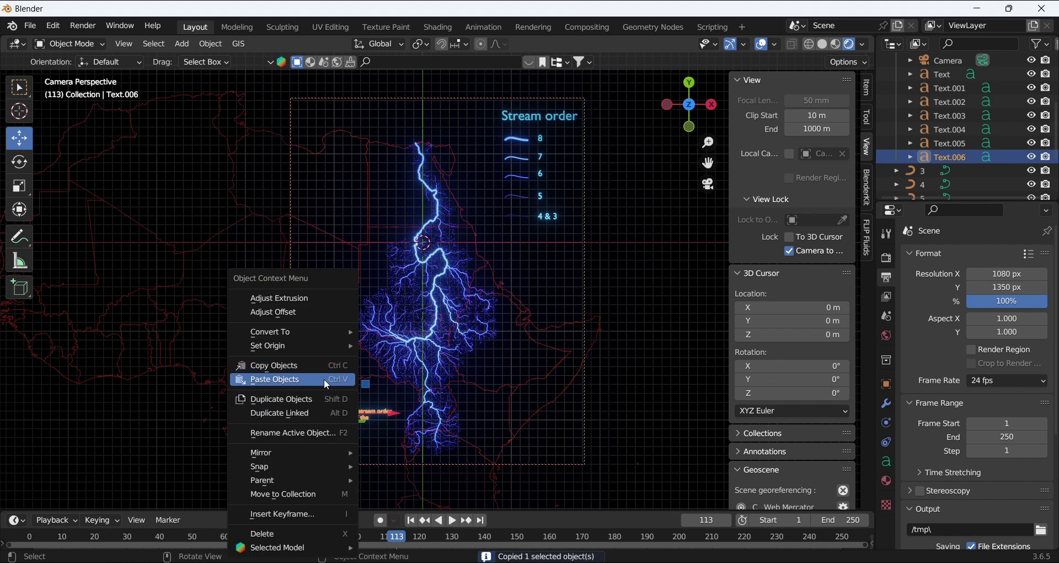
click(323, 379)
key(g)
key(y)
click(341, 384)
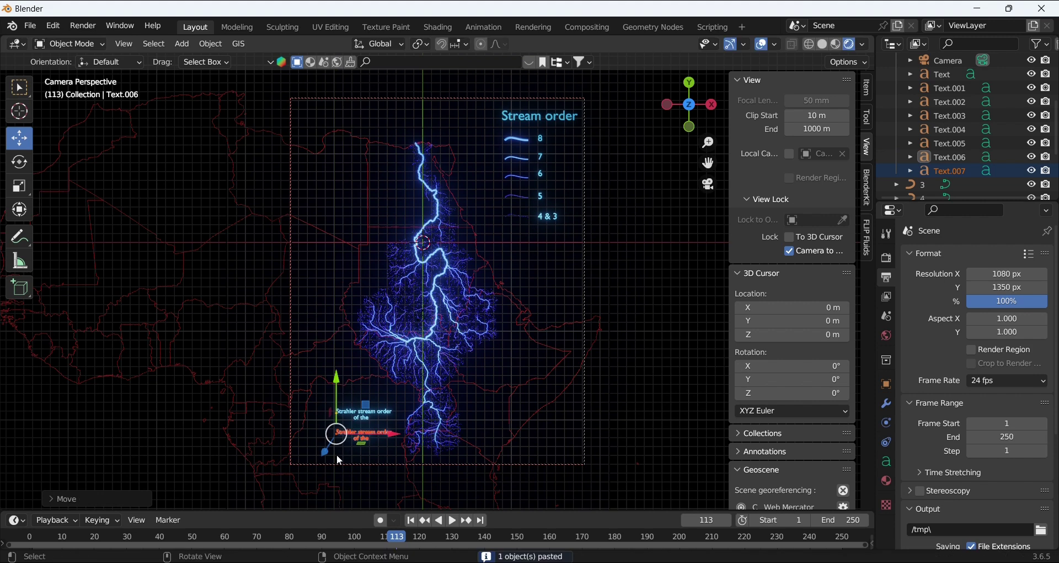
Replace the text of the lower "Strahler stream order of the" copy with "Nile river"
click(69, 44)
click(88, 80)
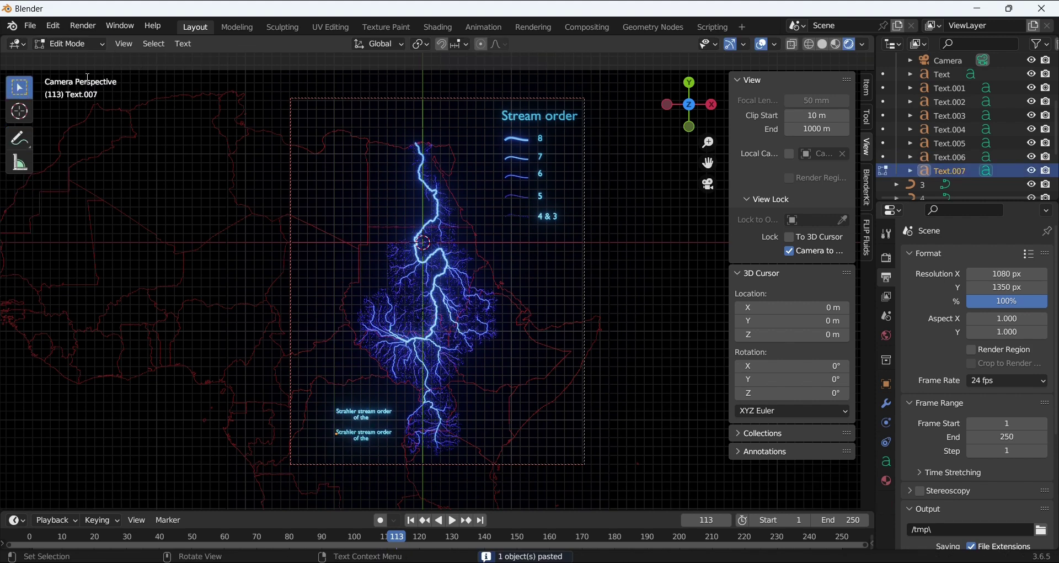
key(BackSpace)
key(BackSpace)
key(BackSpace)
key(BackSpace)
key(BackSpace)
key(BackSpace)
key(BackSpace)
key(BackSpace)
key(BackSpace)
key(BackSpace)
key(BackSpace)
key(BackSpace)
key(BackSpace)
key(BackSpace)
key(BackSpace)
key(BackSpace)
key(BackSpace)
key(BackSpace)
key(BackSpace)
key(BackSpace)
key(BackSpace)
key(BackSpace)
key(BackSpace)
key(BackSpace)
key(BackSpace)
key(BackSpace)
key(BackSpace)
key(BackSpace)
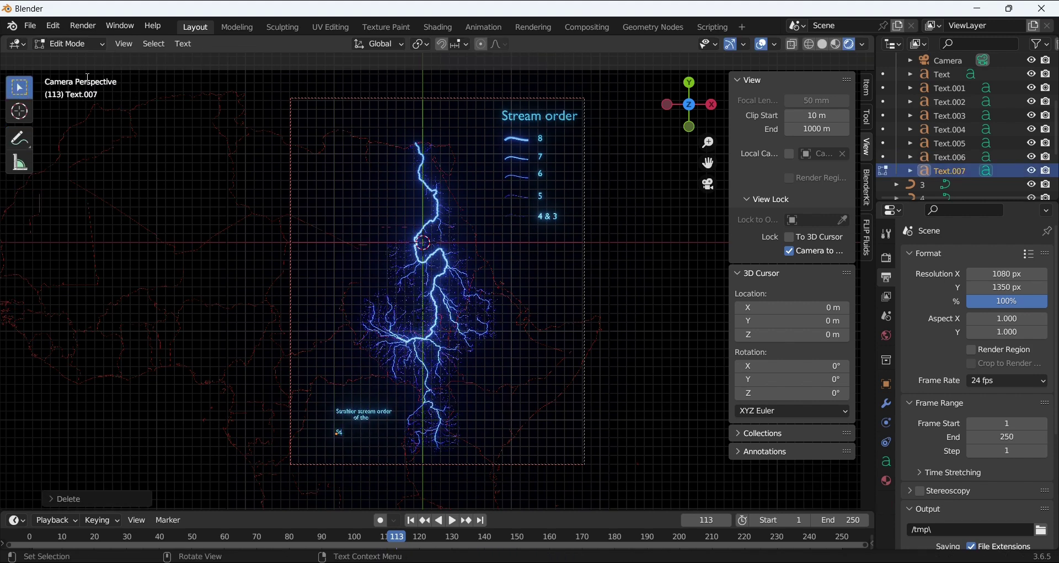
text(Nil)
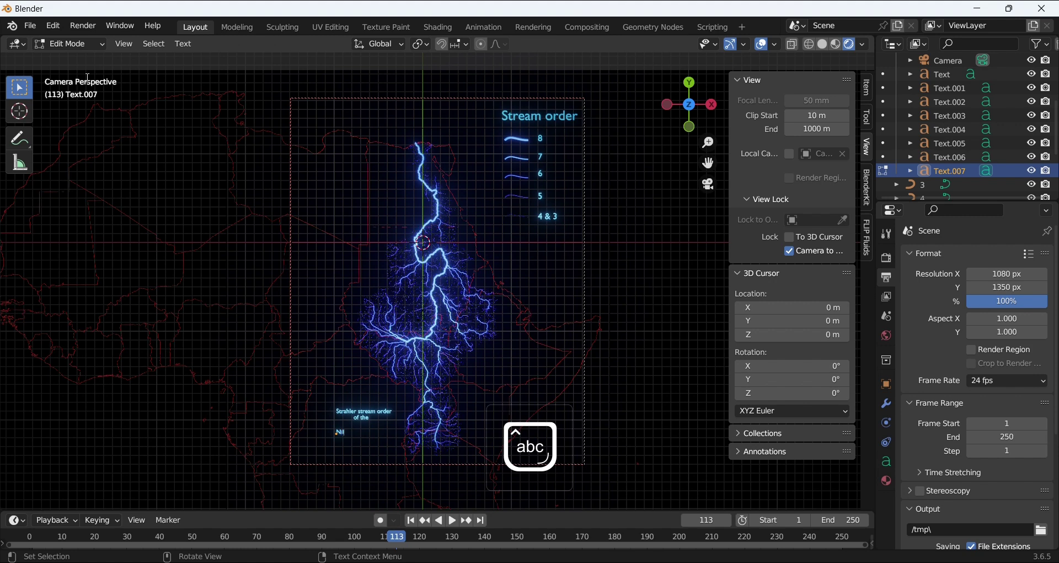
text(e river)
click(71, 43)
click(66, 55)
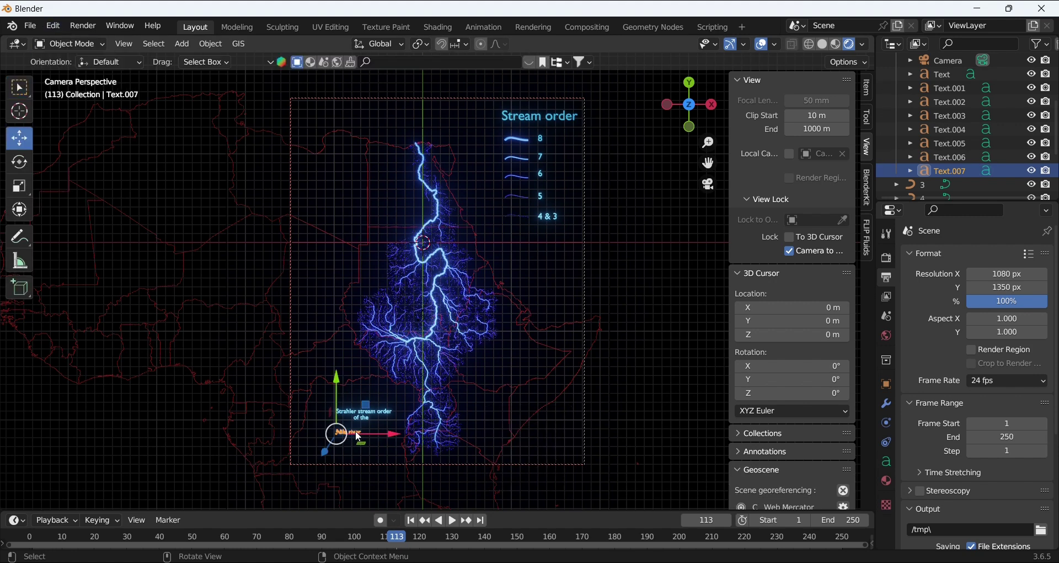
Enlarge the "Nile river" text to about two and a half times its size, shift it west and centre the "Strahler stream order" text above it
key(s)
click(404, 443)
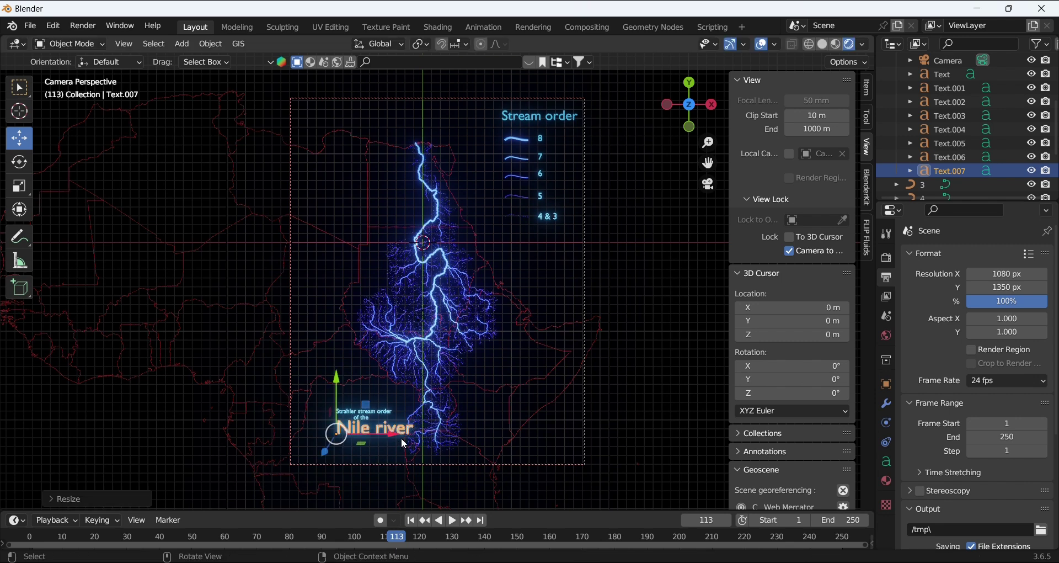
drag(405, 443, 396, 443)
drag(329, 387, 328, 381)
drag(383, 438, 351, 414)
click(361, 419)
click(421, 316)
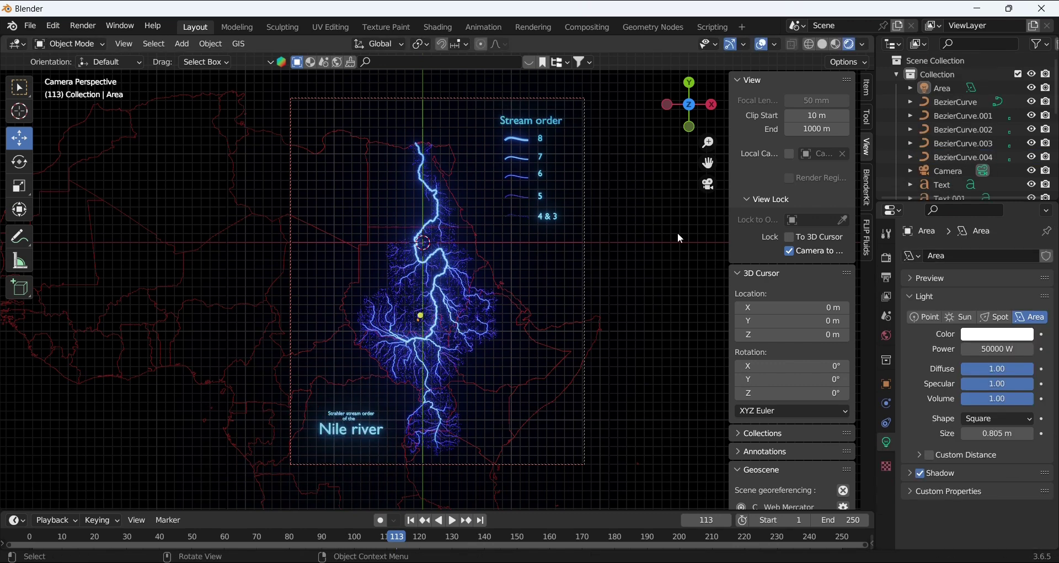
Set the Eevee render sampling to 1000 samples
click(887, 258)
click(1019, 297)
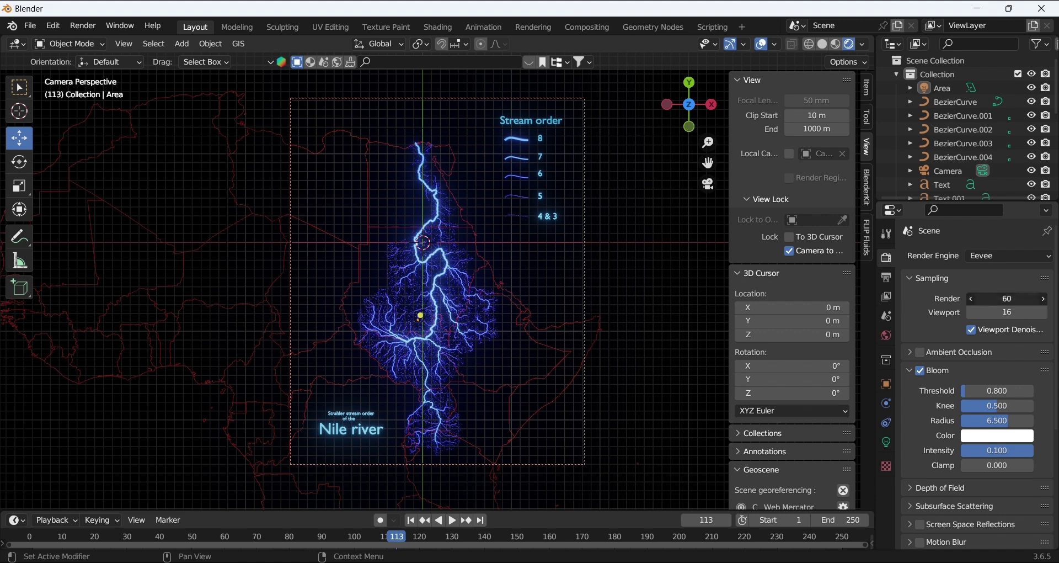
text(1000)
key(Return)
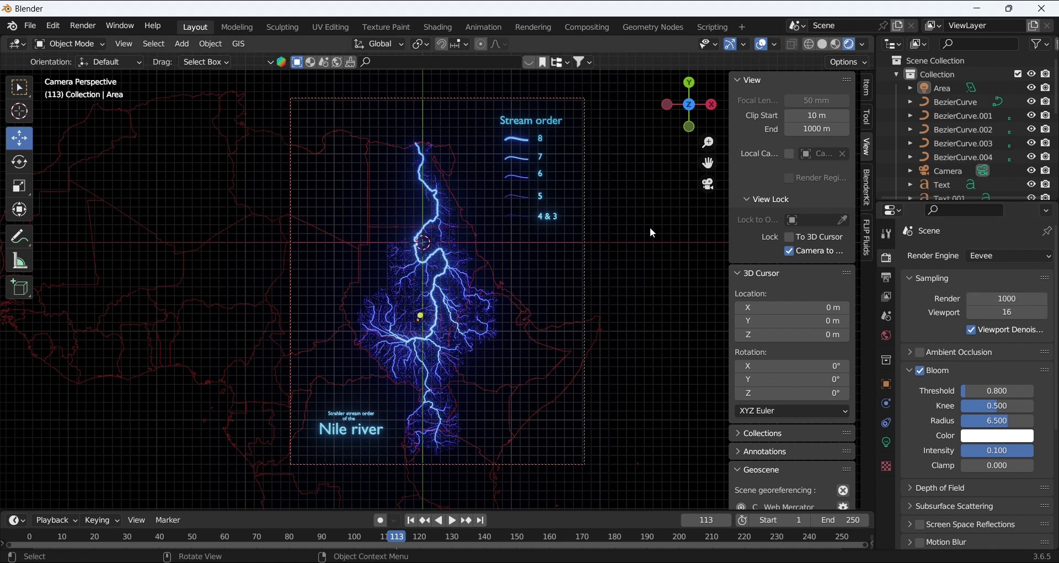
Render the scene as a still image and start saving the render result
click(87, 30)
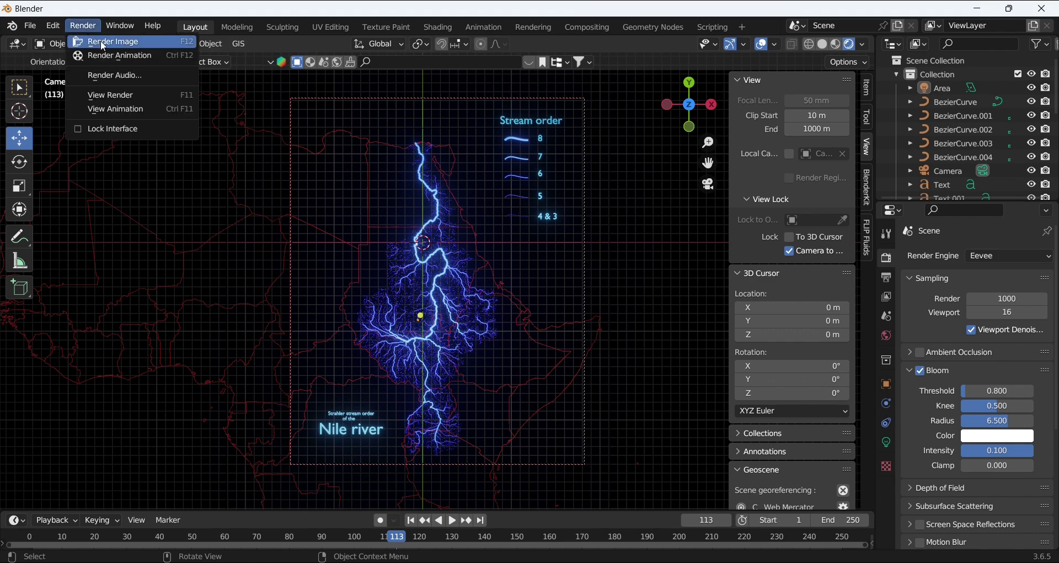
click(104, 43)
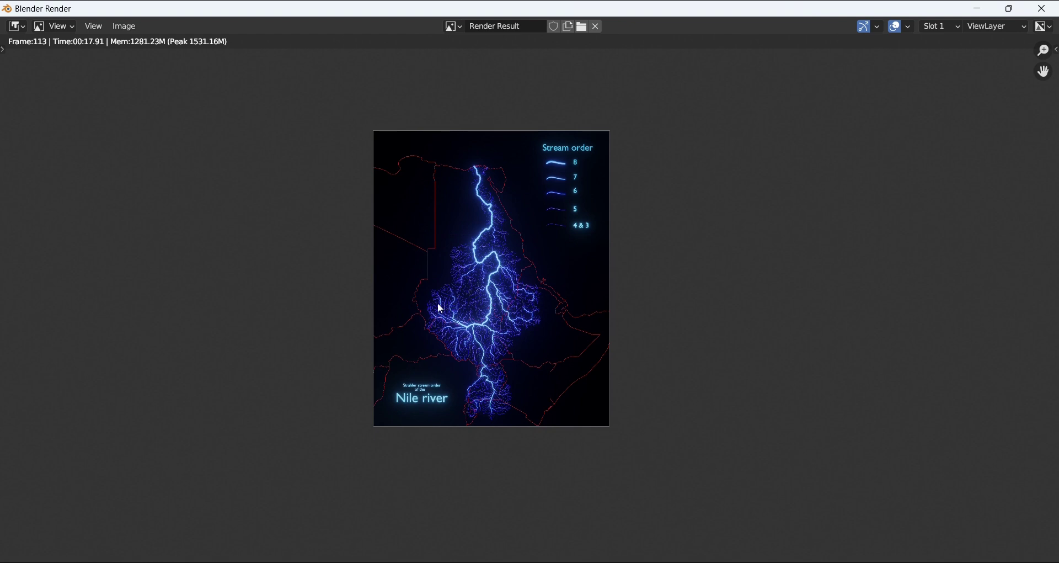
scroll(441, 309, up, 1)
click(125, 26)
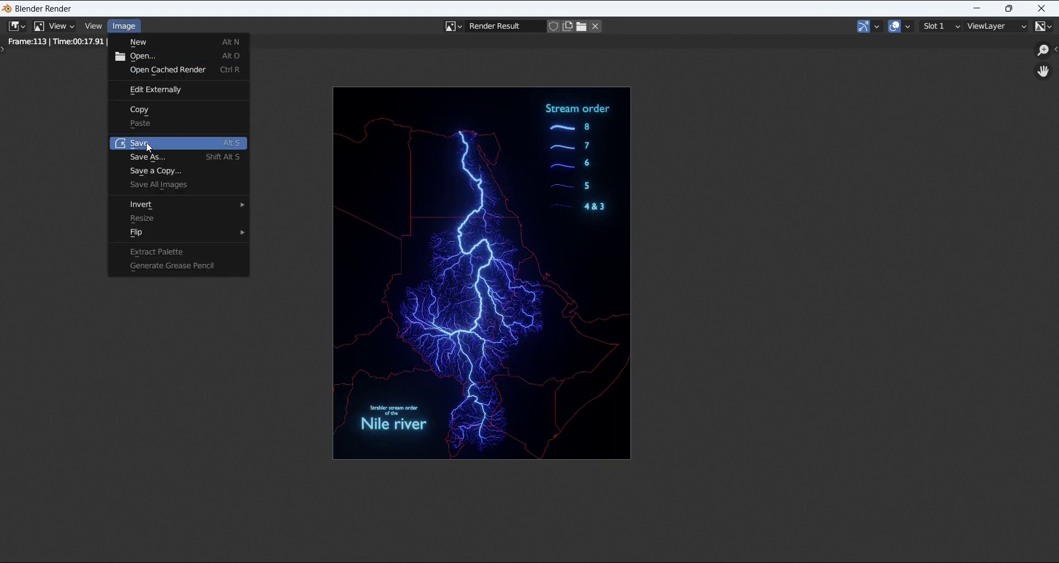